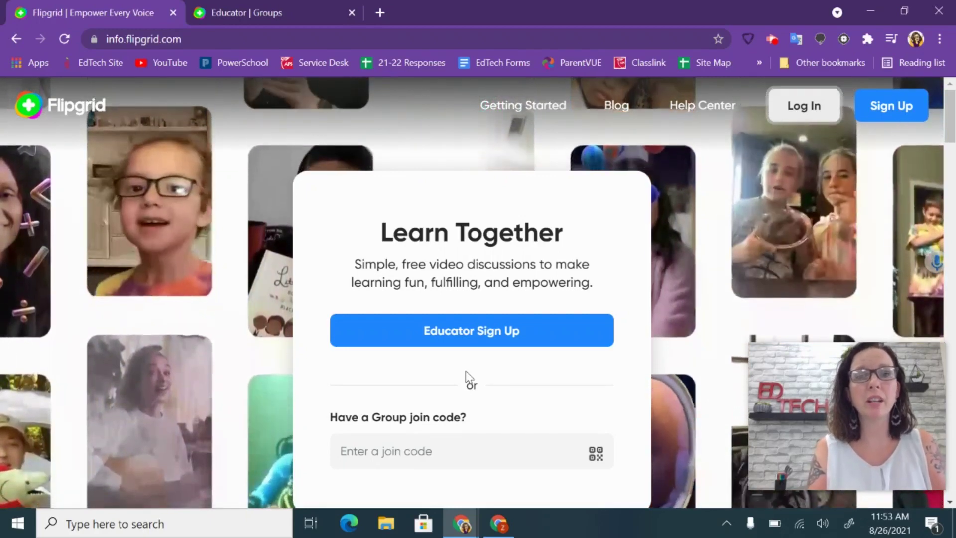
Switch from the Flipgrid home page to the already open educator Groups page
click(129, 40)
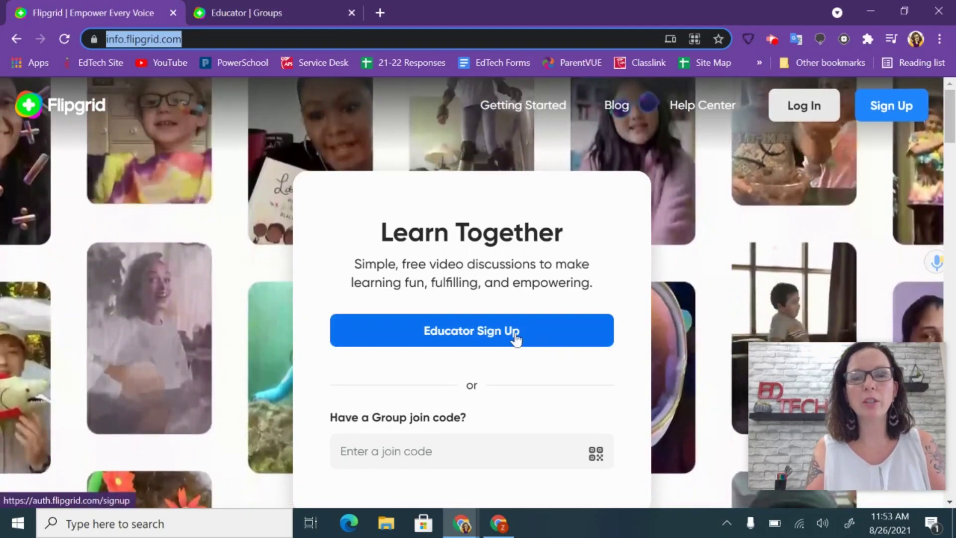
click(493, 339)
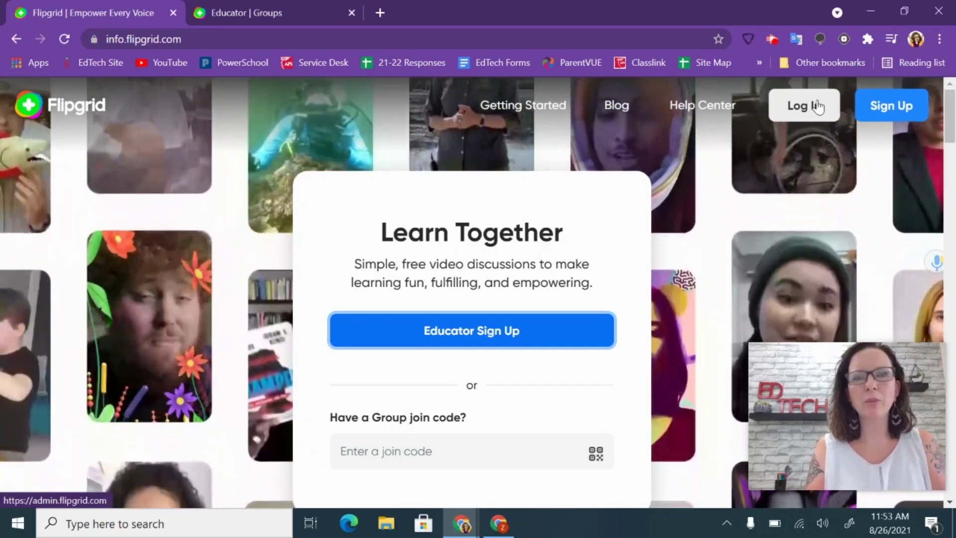
click(308, 13)
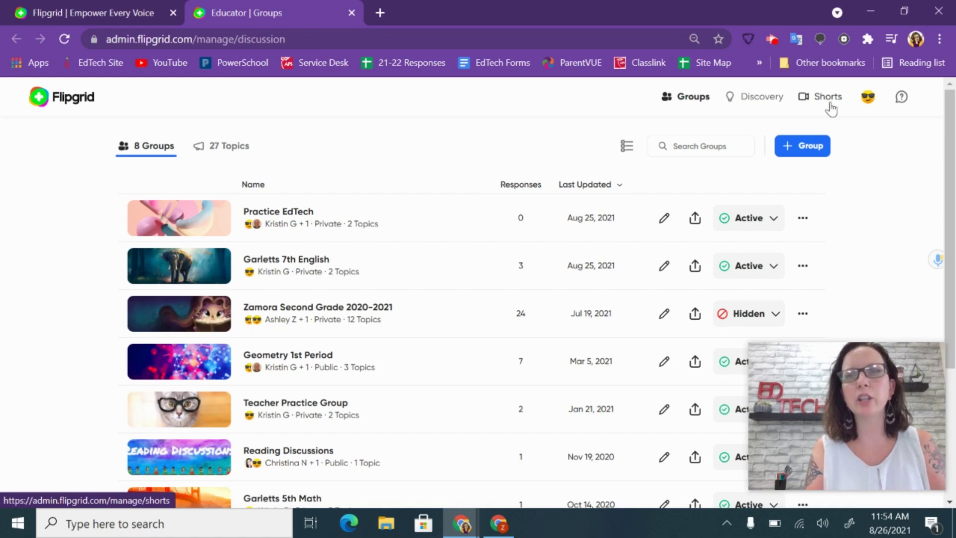
Open the account profile and review its profile, email, password and account deletion sections
click(867, 105)
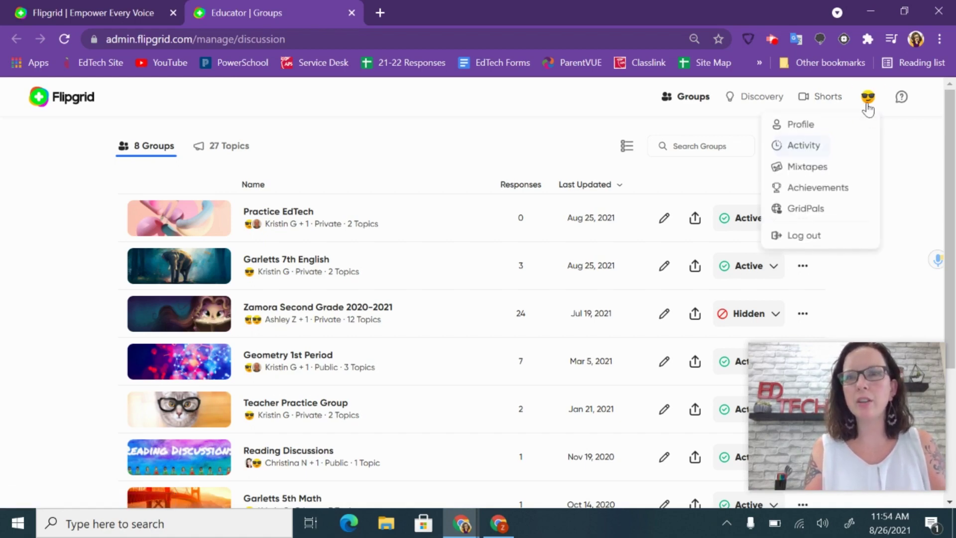
click(846, 125)
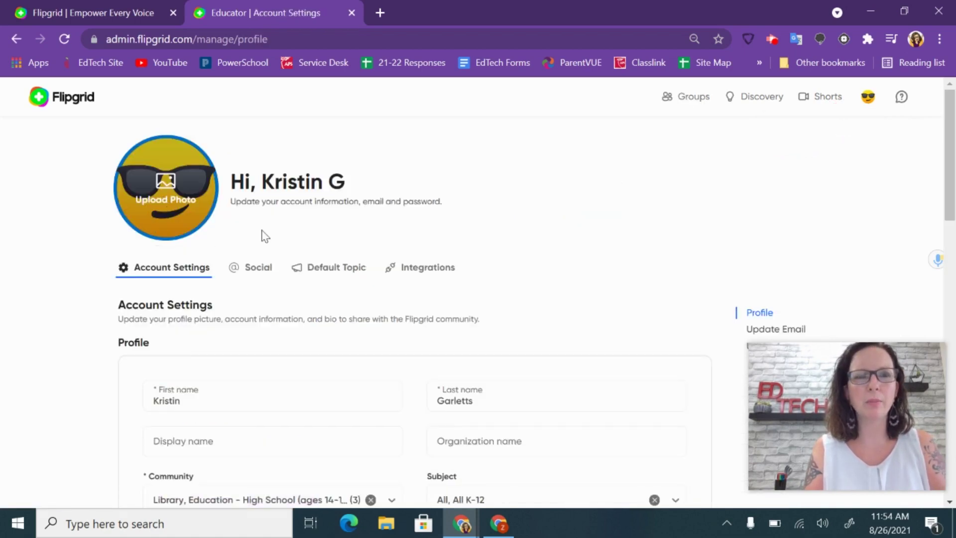
scroll(263, 237, down, 5)
scroll(264, 236, down, 7)
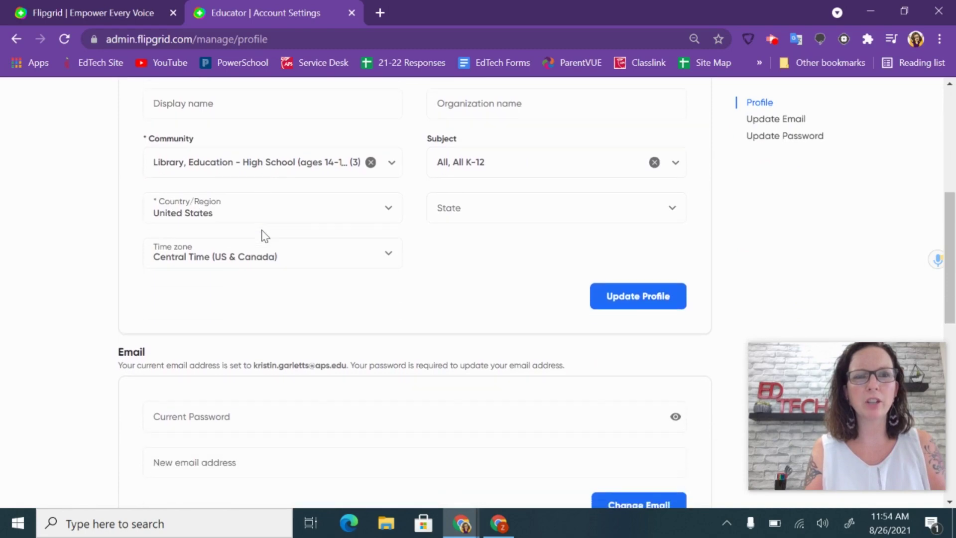
scroll(263, 235, down, 5)
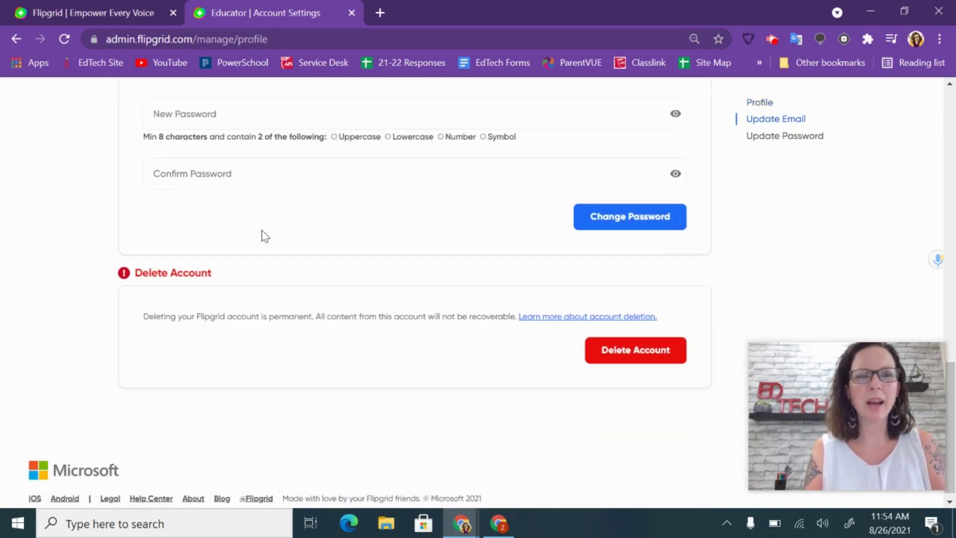
scroll(263, 235, up, 20)
Return to the Groups list, start a new group and name it EdTech Practice
click(687, 96)
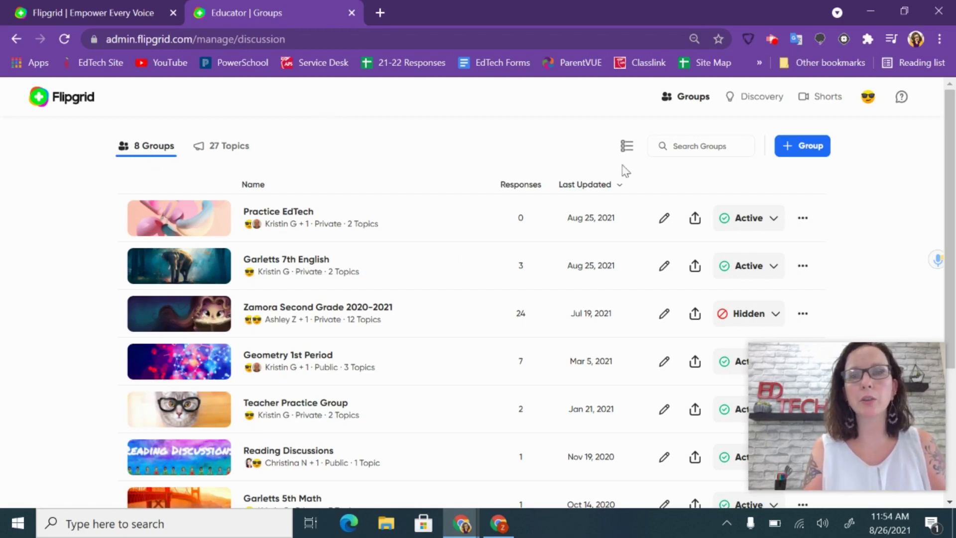
click(813, 150)
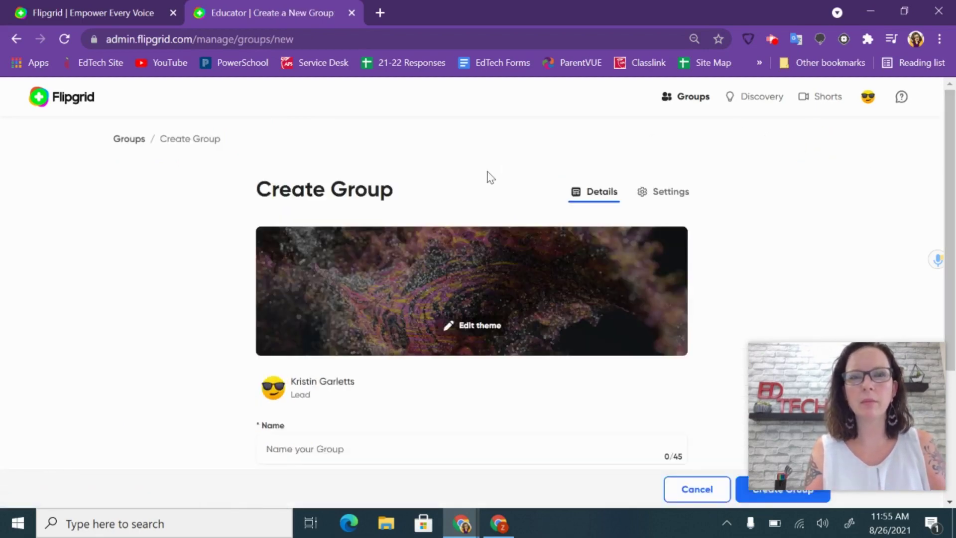
click(321, 450)
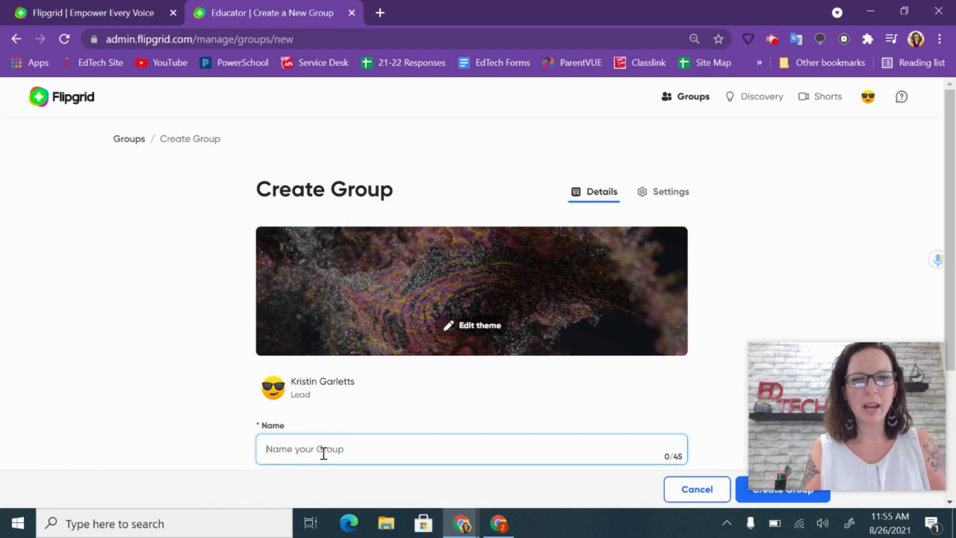
text(EdTech Practice)
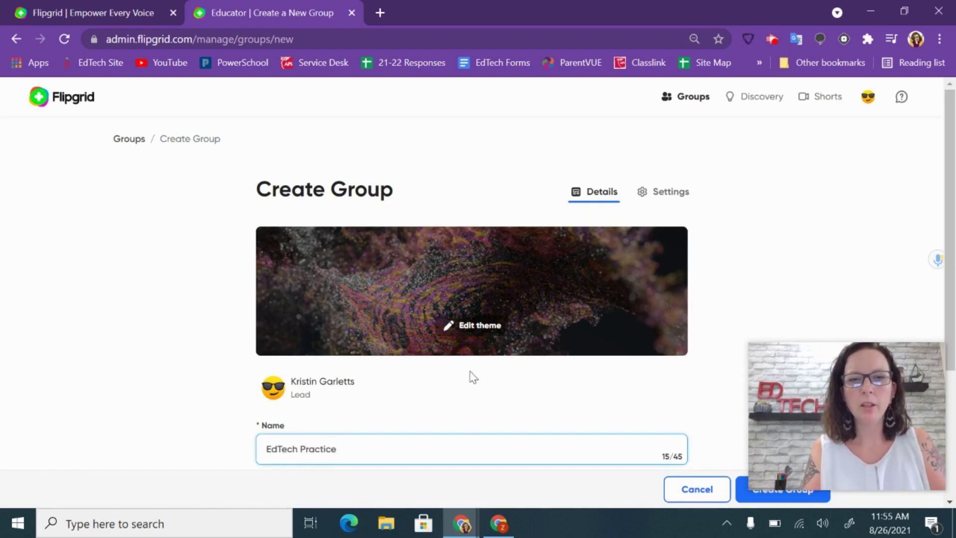
Set the new group's theme to the bookshelf image from the People category
click(471, 332)
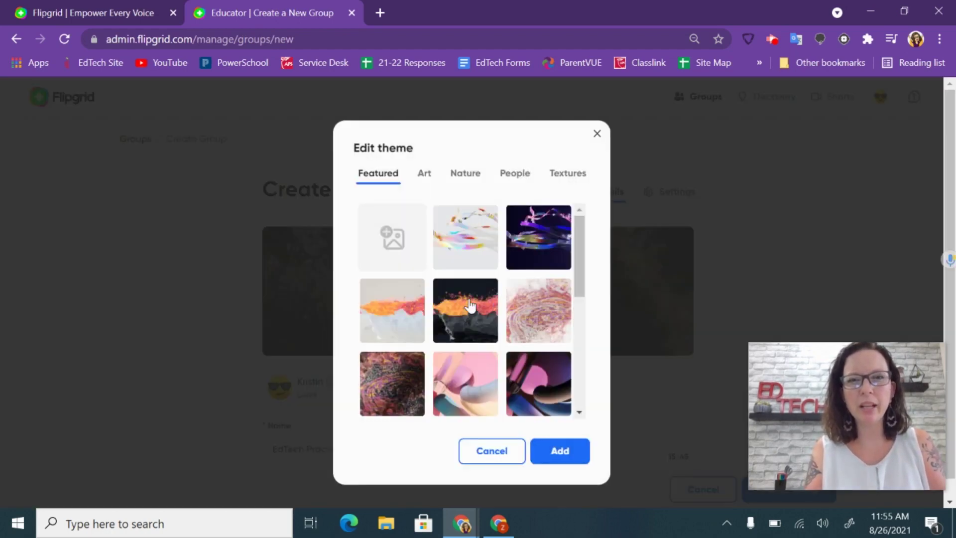
scroll(468, 299, down, 10)
click(472, 182)
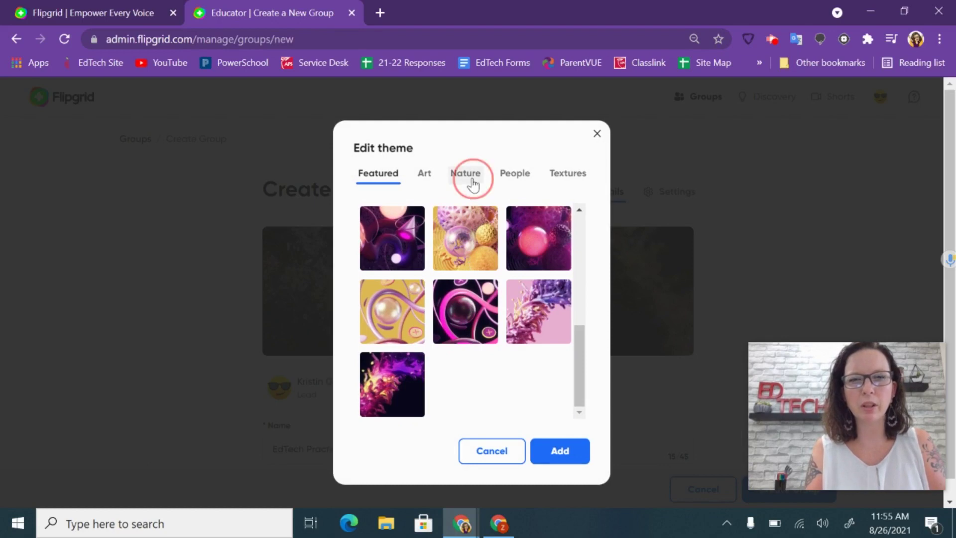
click(513, 180)
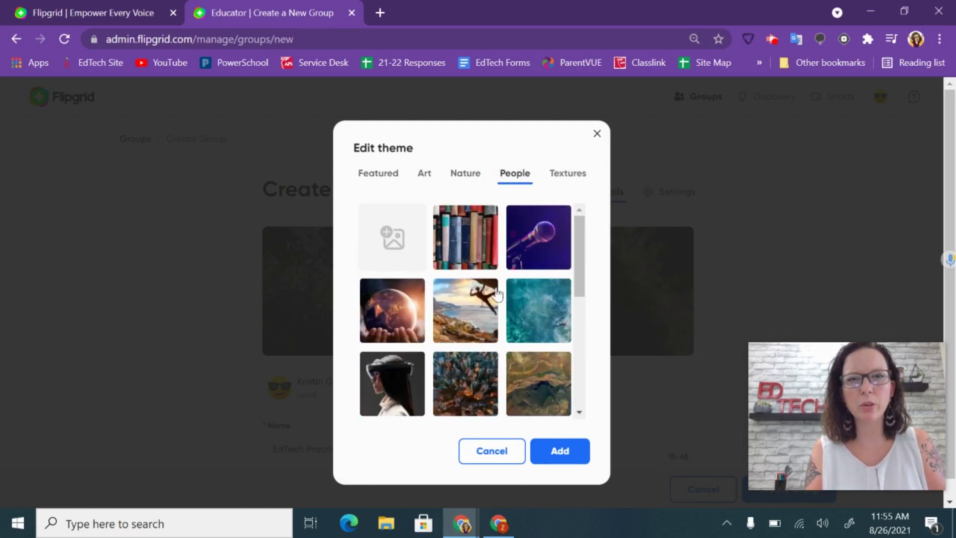
click(465, 237)
click(560, 450)
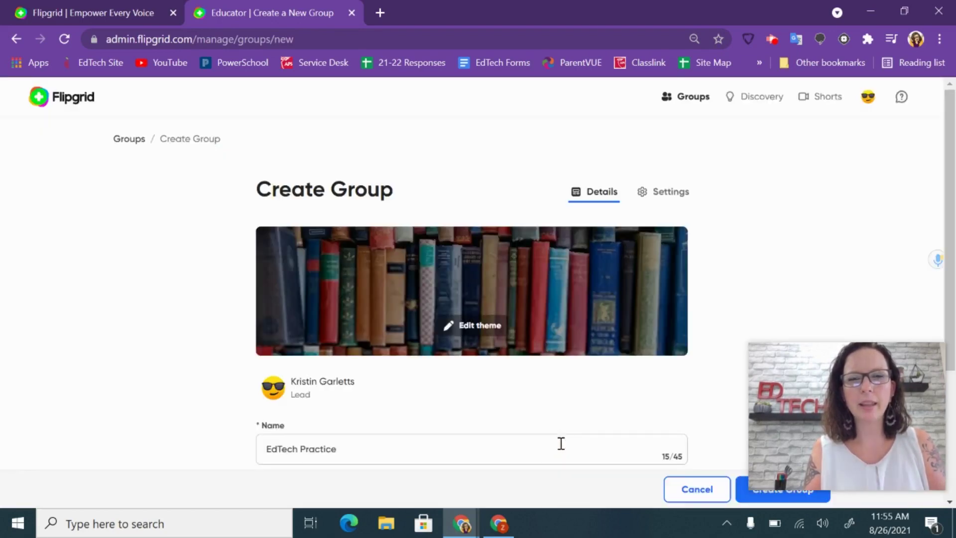
Manage the group's members through Google Classroom and select the 7th grade Math class (Section Period 7)
scroll(537, 377, down, 5)
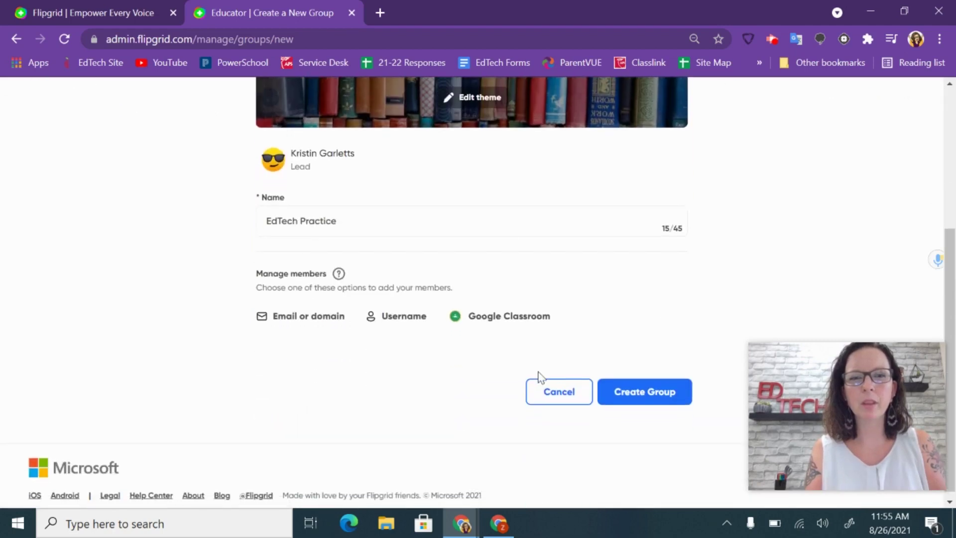
click(311, 309)
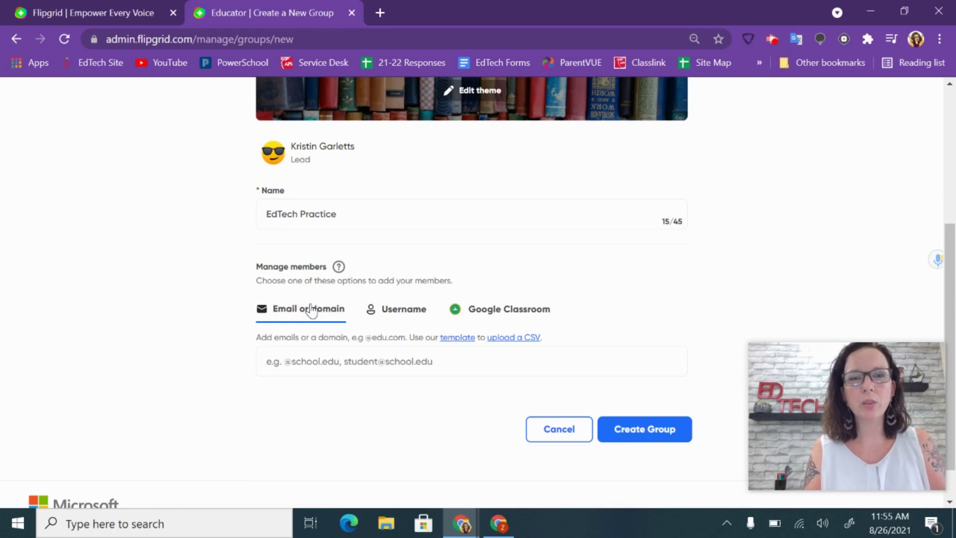
click(505, 309)
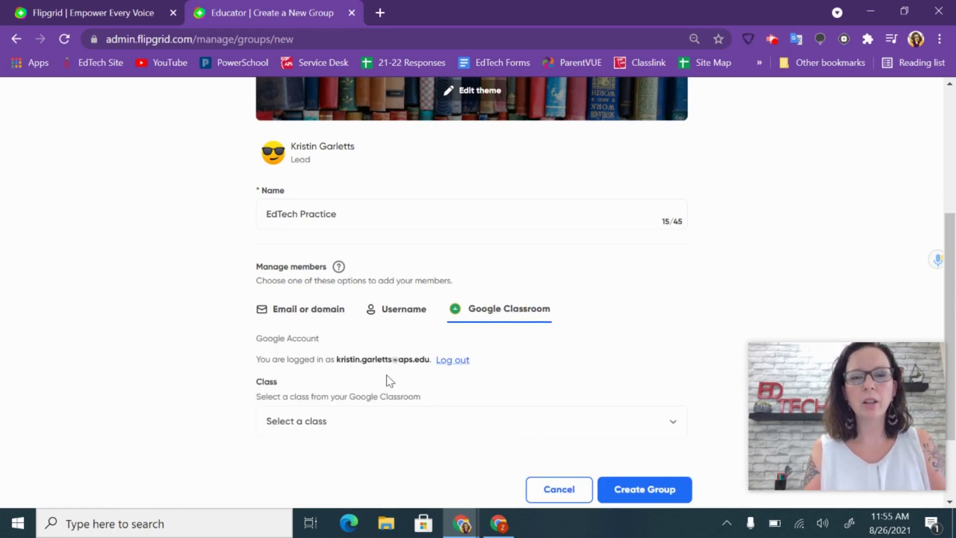
click(393, 430)
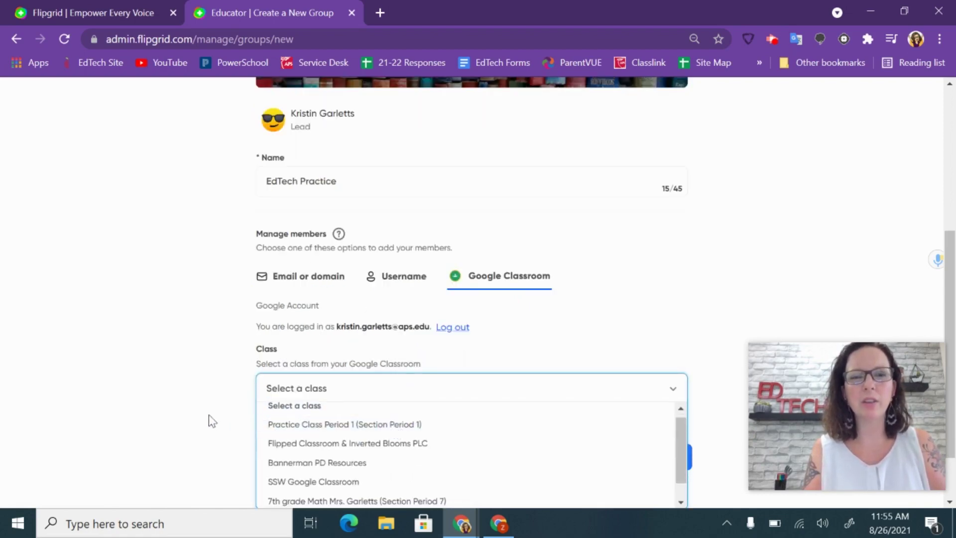
scroll(208, 414, down, 3)
scroll(324, 381, down, 1)
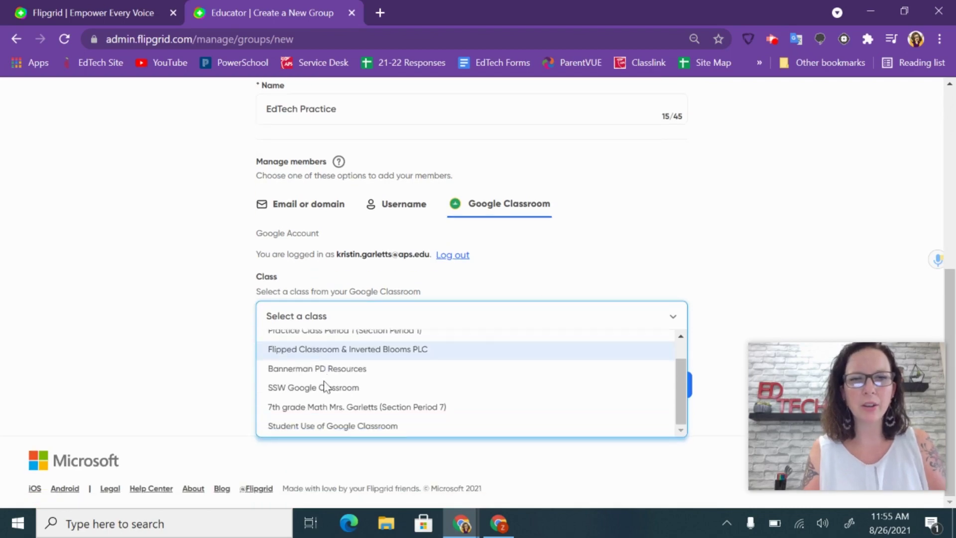
click(347, 406)
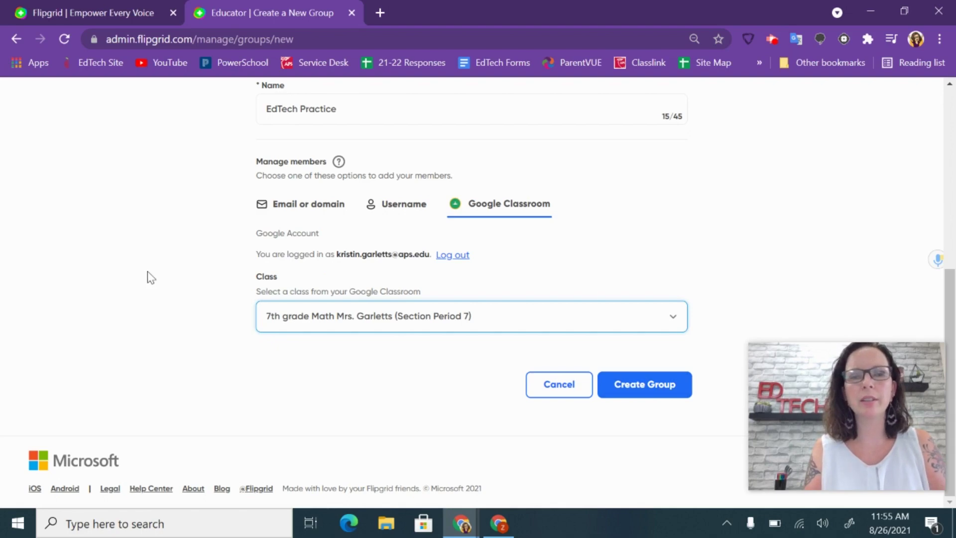
click(313, 216)
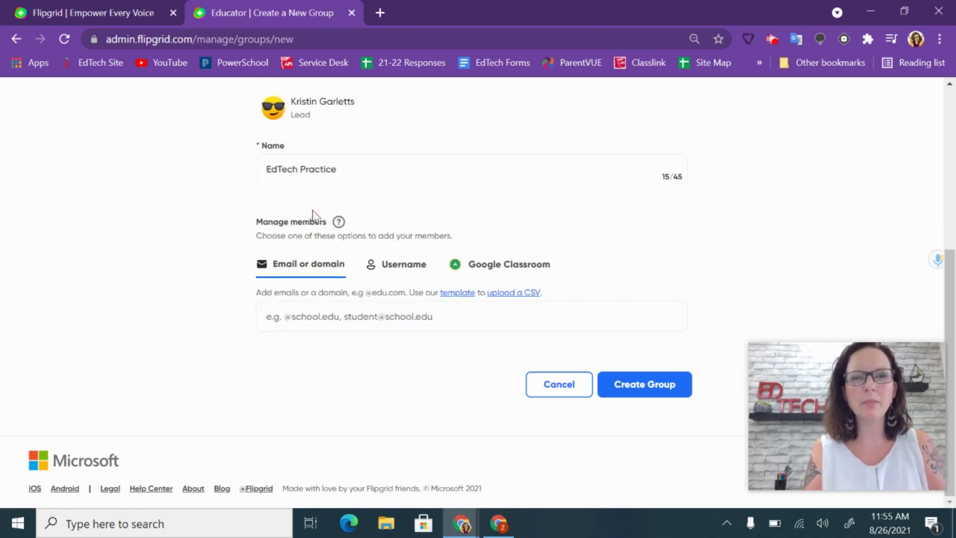
click(344, 322)
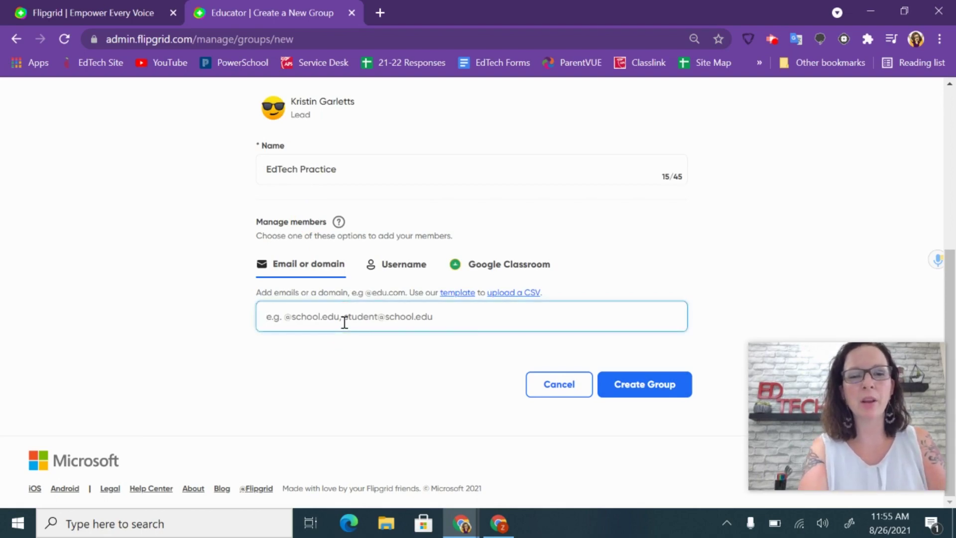
text(@aps.edu)
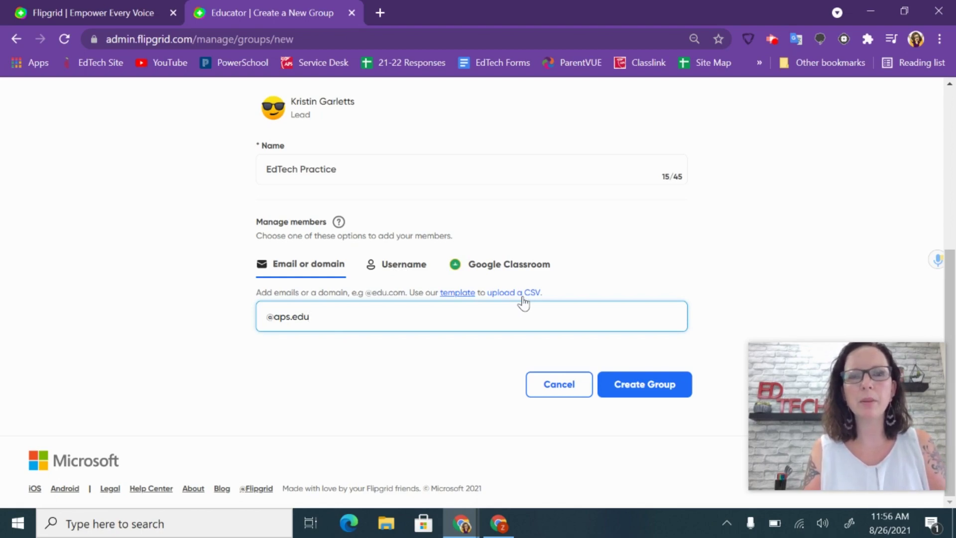
Fill in a sample student's first name, last name and username under the Username option, and return to the Google Classroom option
click(402, 268)
click(337, 316)
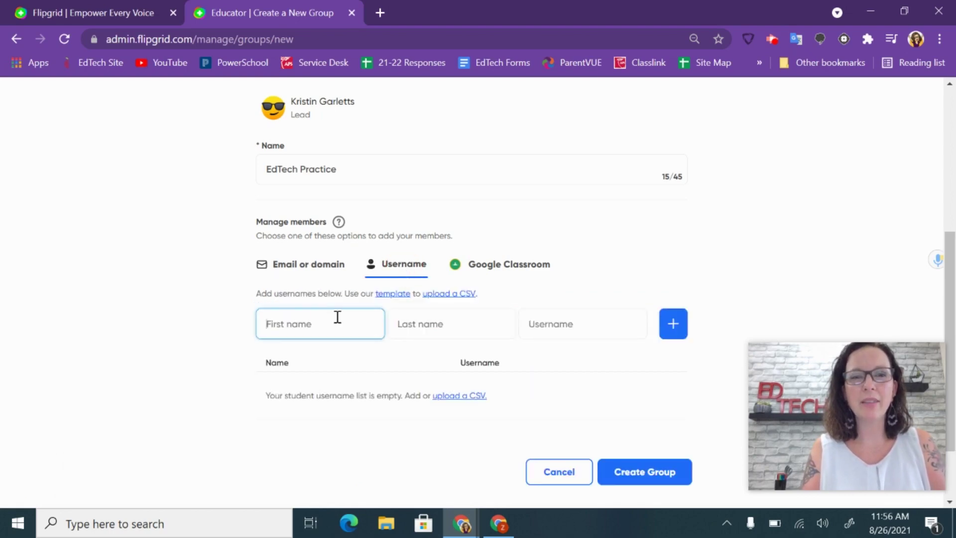
text(Jo)
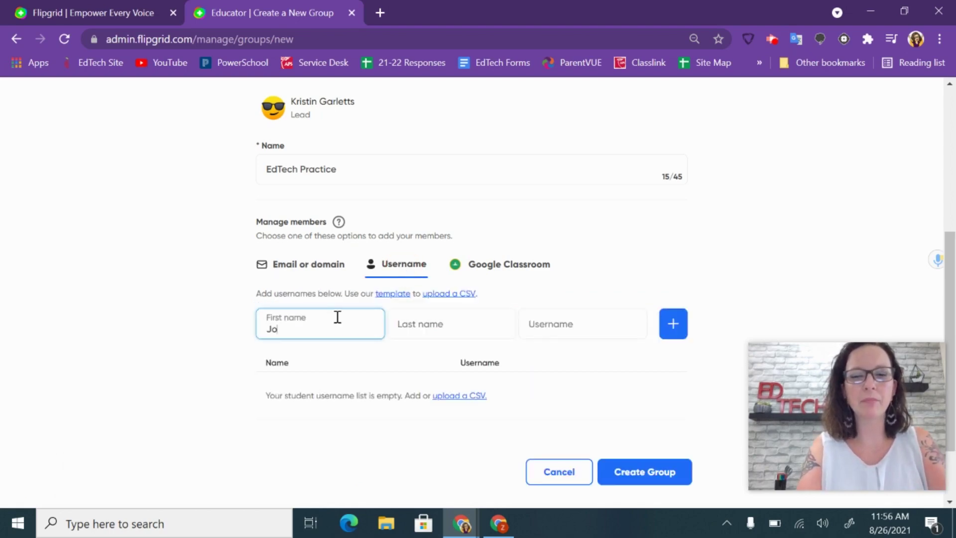
text(hn)
click(446, 324)
text(Doe)
click(555, 324)
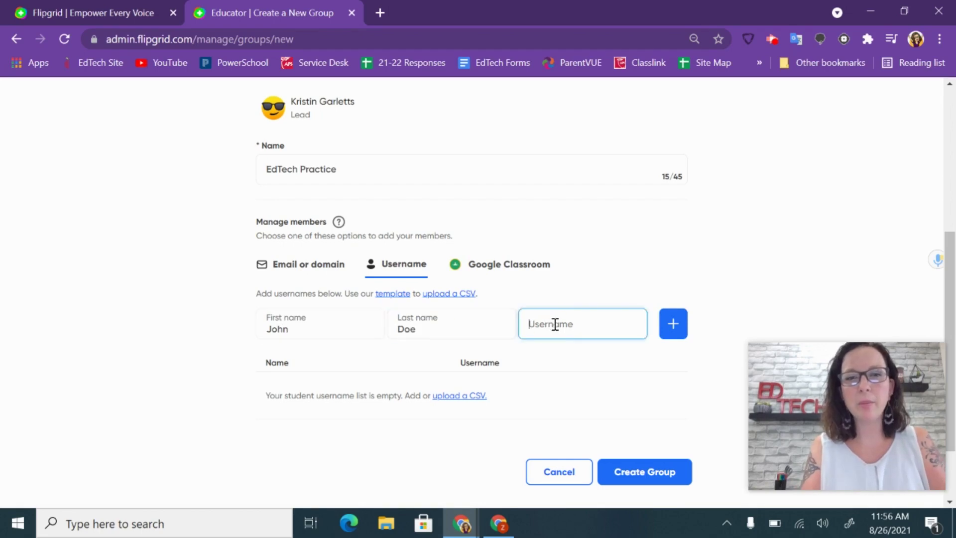
text(JD)
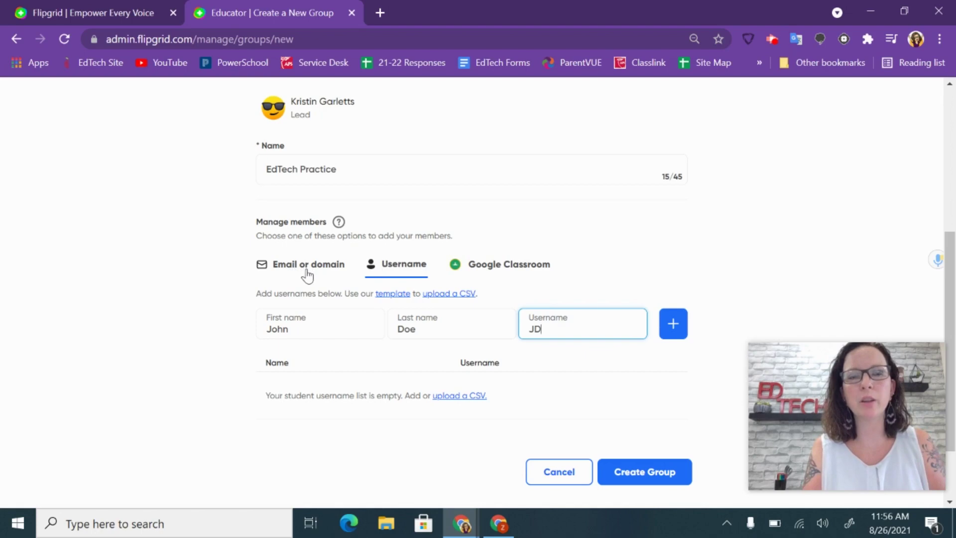
click(493, 269)
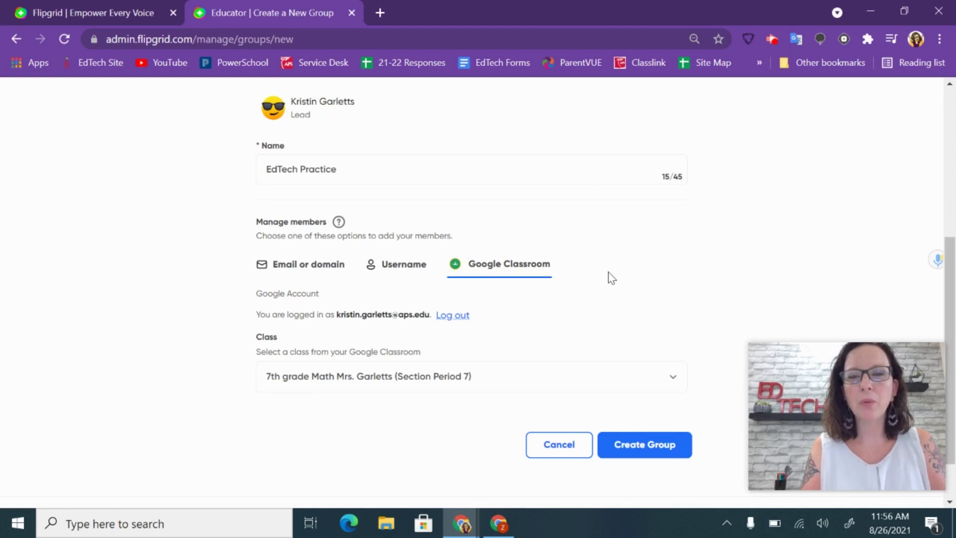
Review the new group's settings, examining the available group status and notification frequency choices
scroll(612, 278, up, 5)
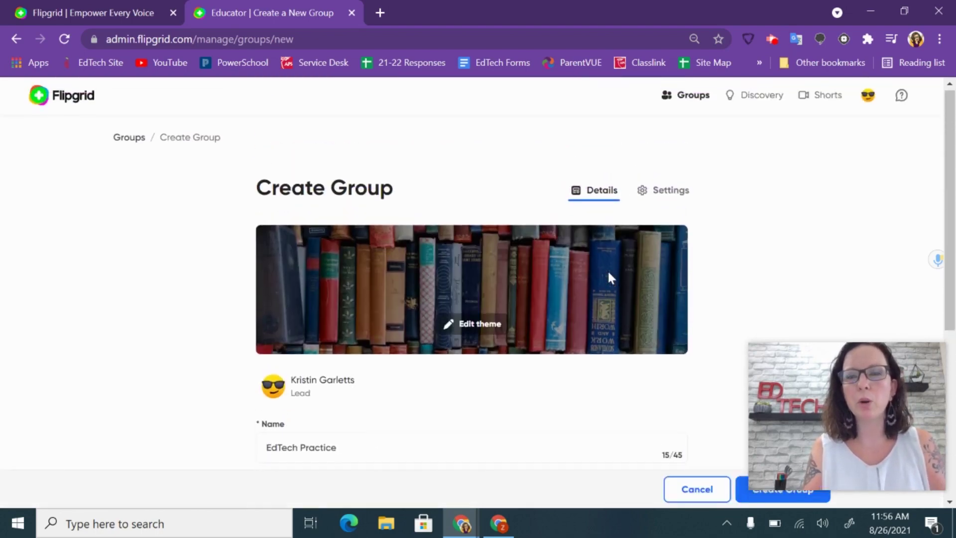
click(670, 194)
scroll(478, 211, down, 1)
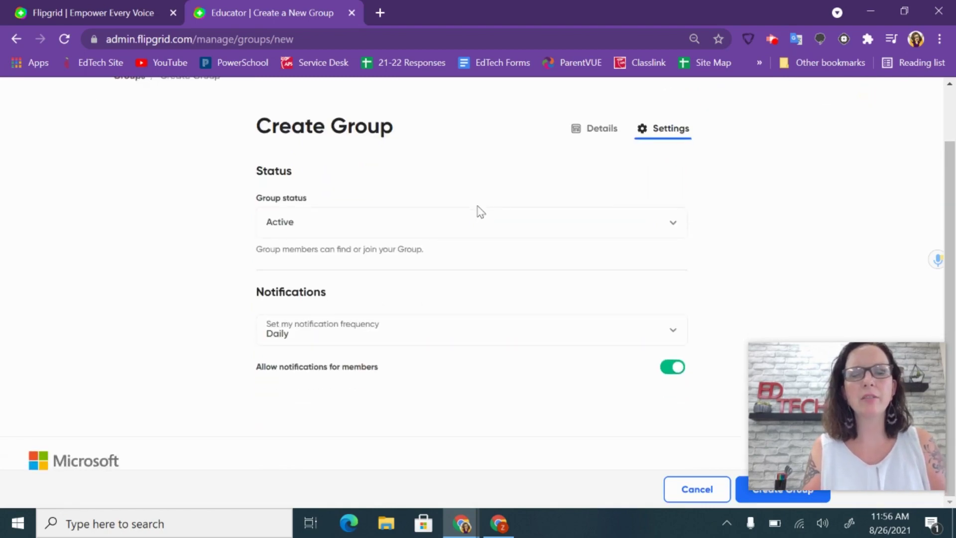
click(462, 232)
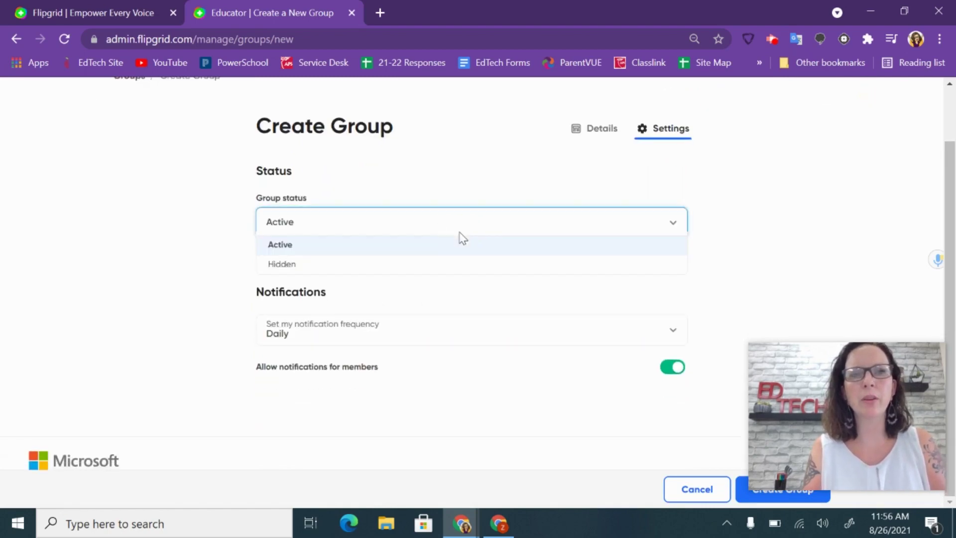
click(422, 290)
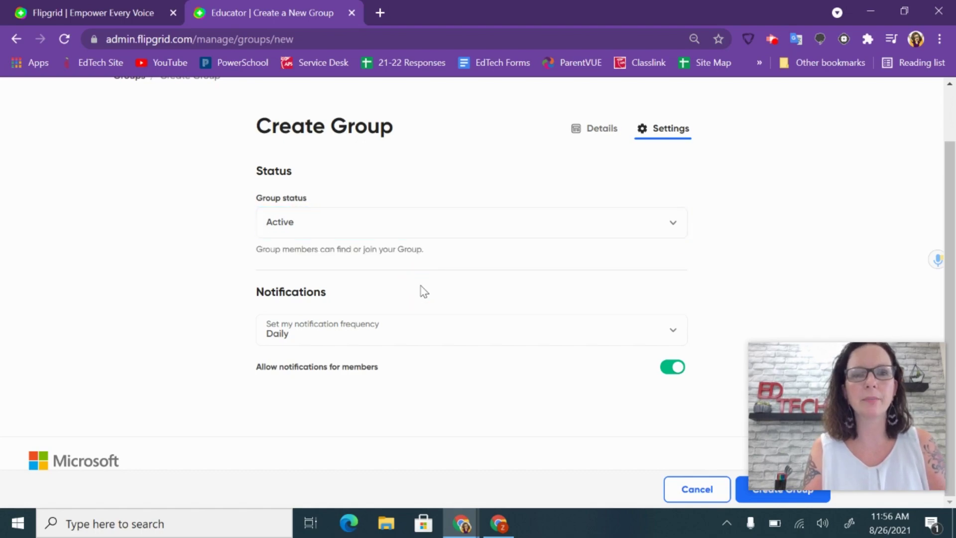
click(438, 338)
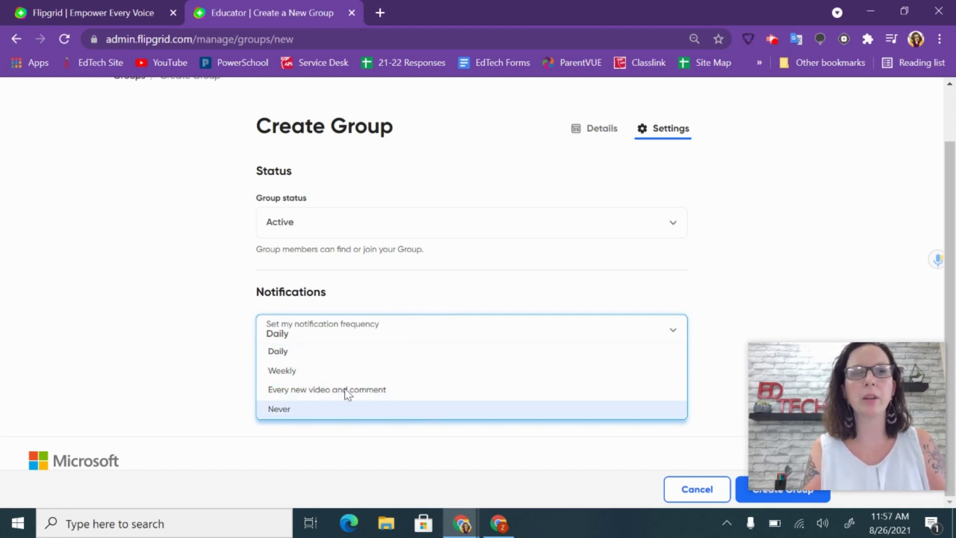
click(211, 372)
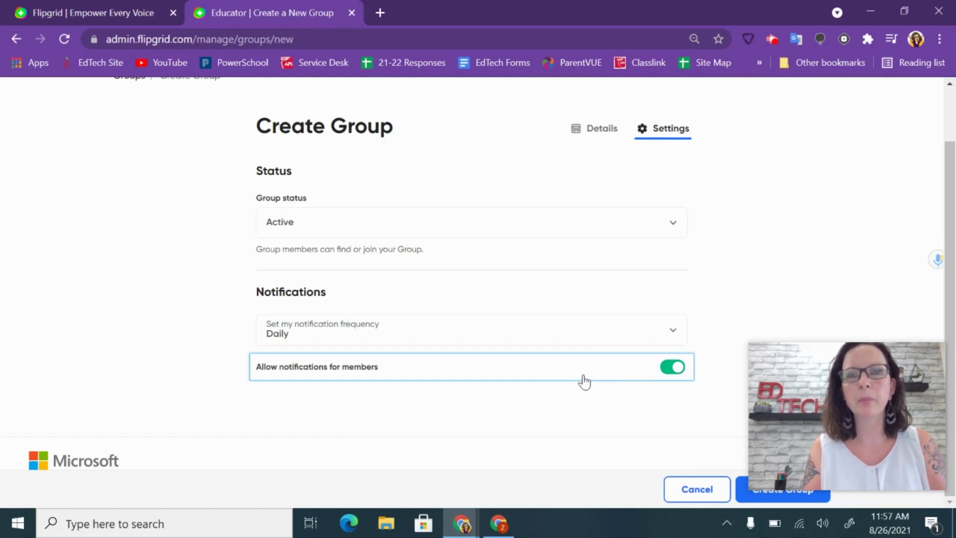
Return to the group's details, create the EdTech Practice group and copy its share link
click(581, 128)
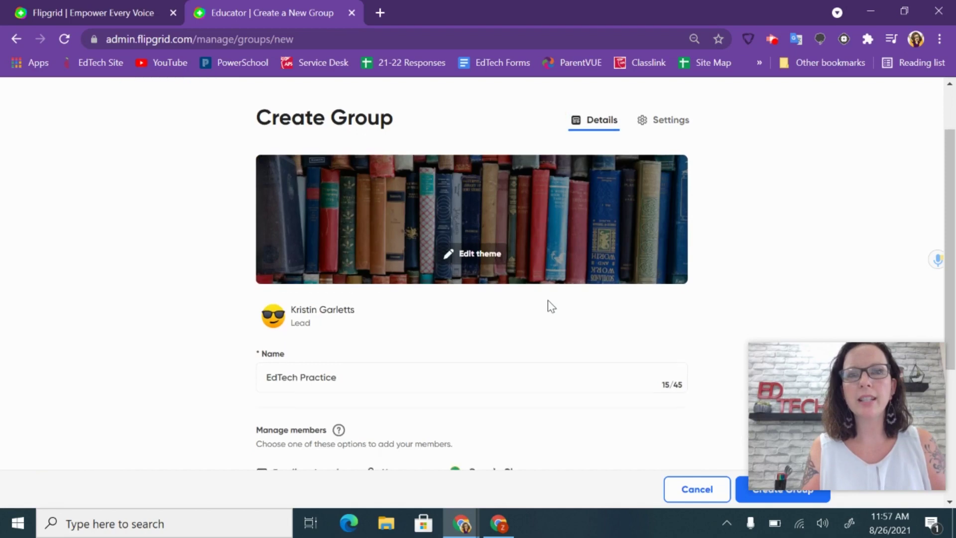
scroll(550, 306, down, 5)
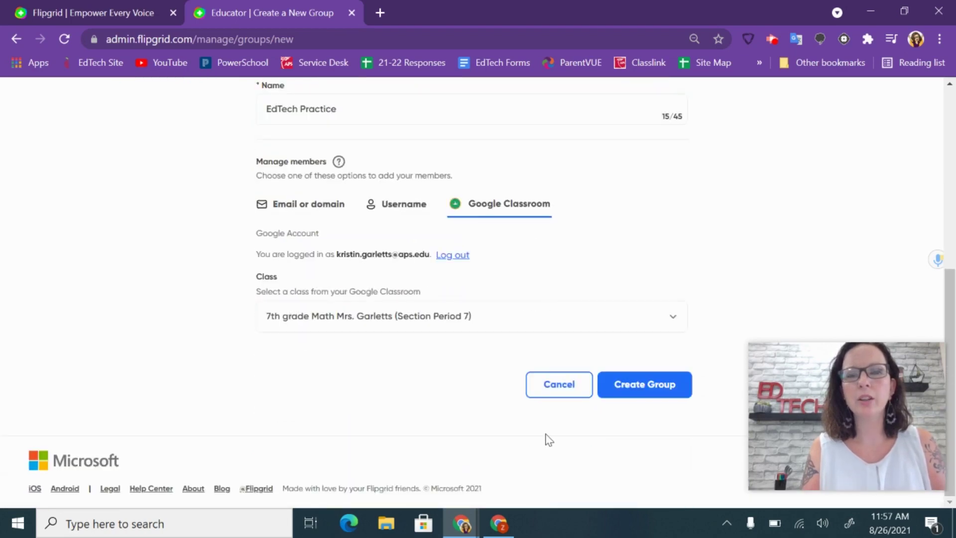
click(658, 393)
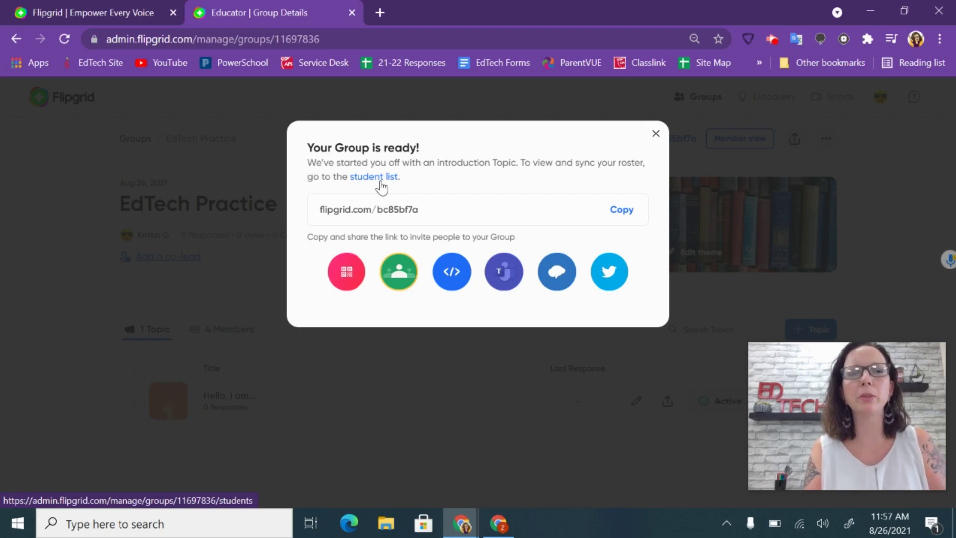
click(625, 214)
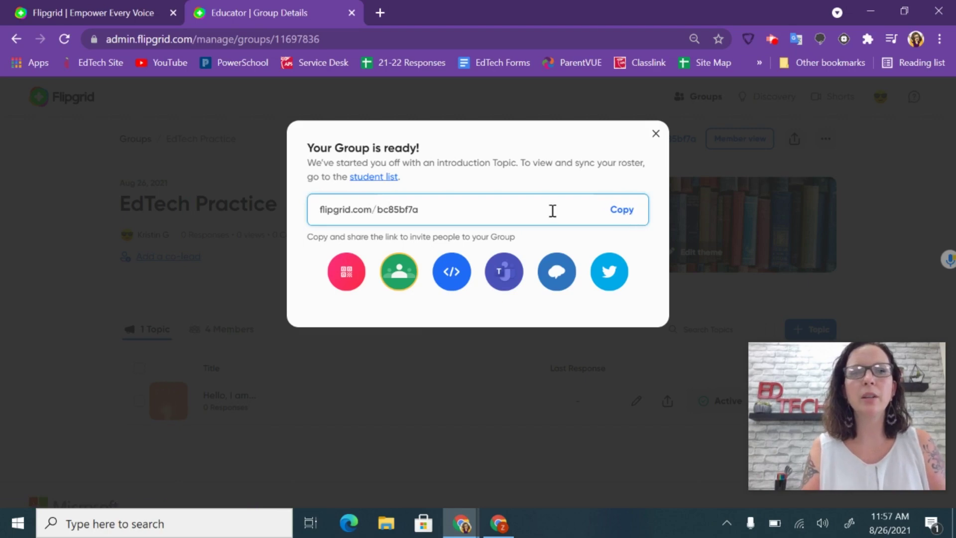
Start sharing the group to the 7th grade Math class (Period 7) in Google Classroom as a material, and minimize the Material form
click(403, 286)
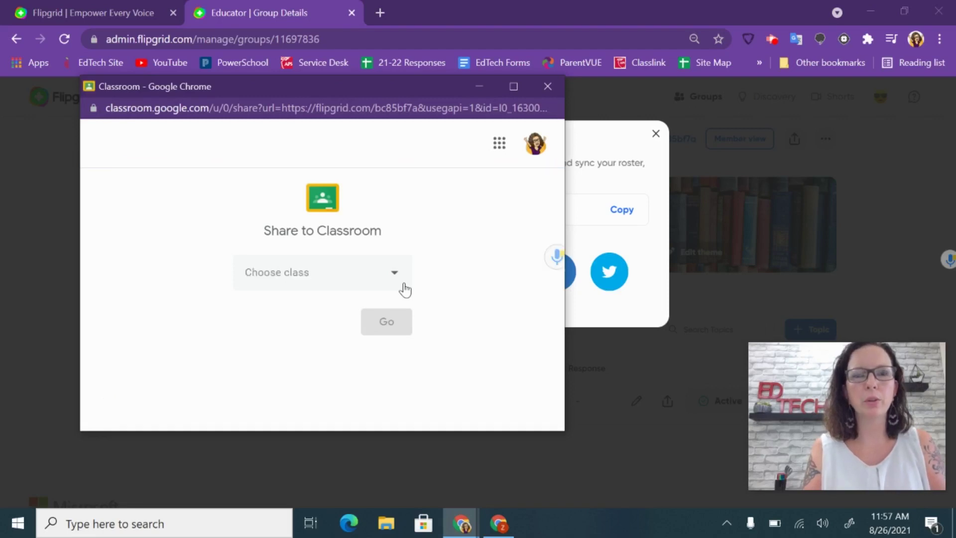
click(375, 270)
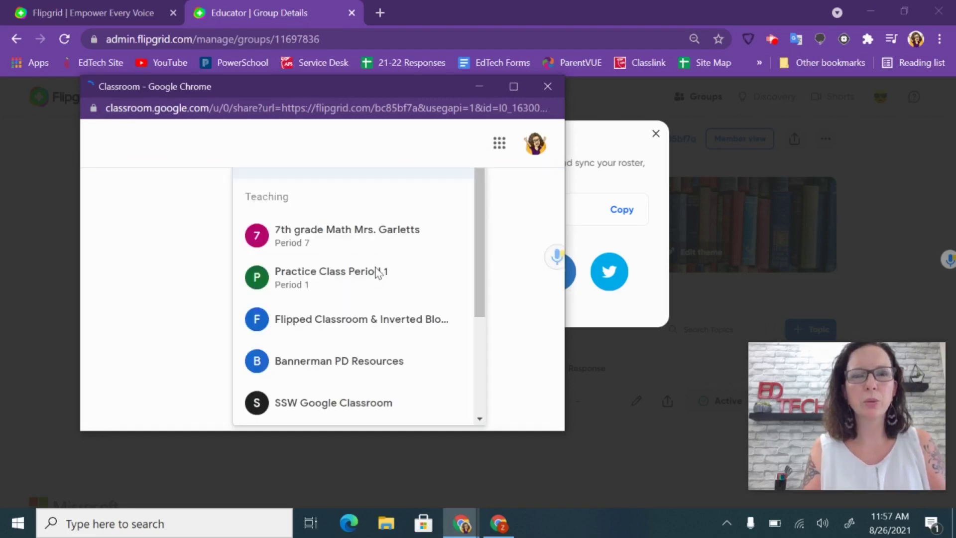
click(359, 232)
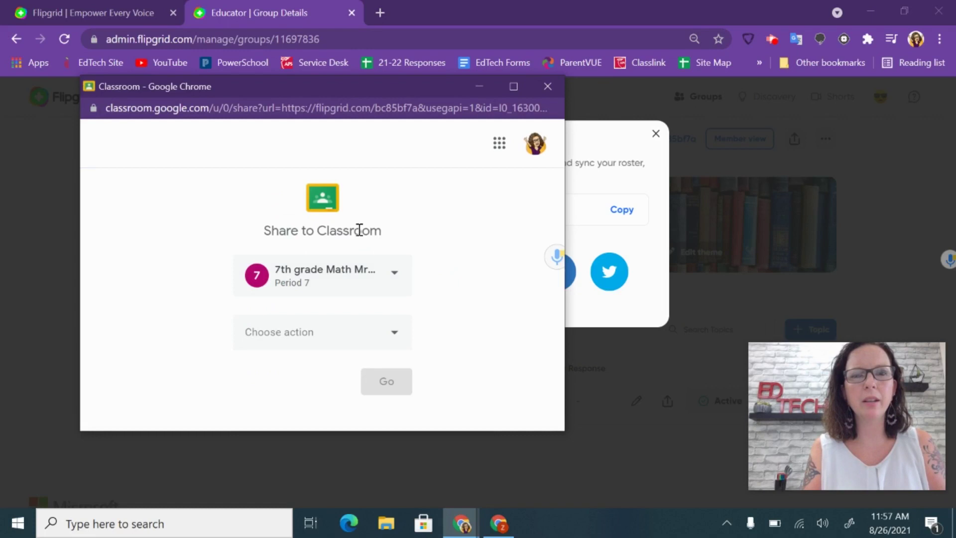
click(369, 334)
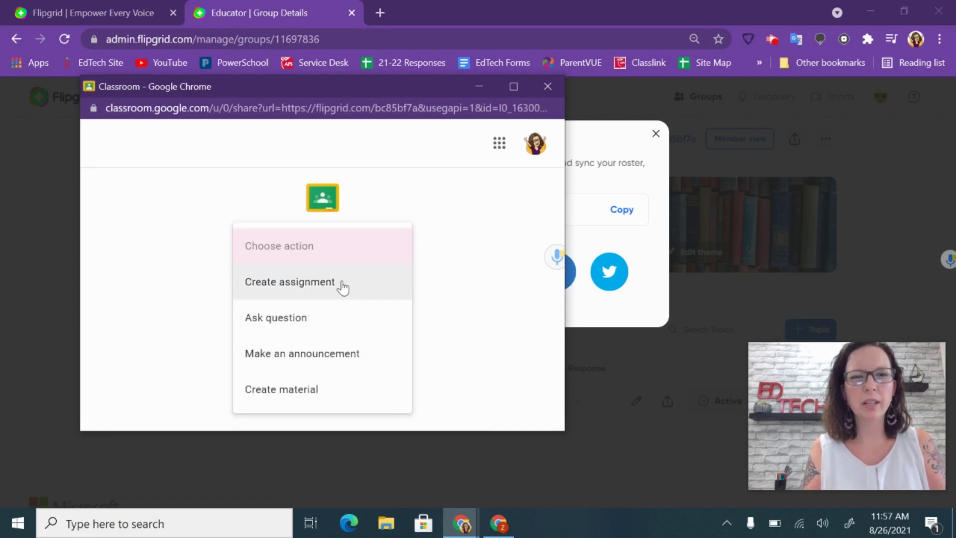
click(309, 401)
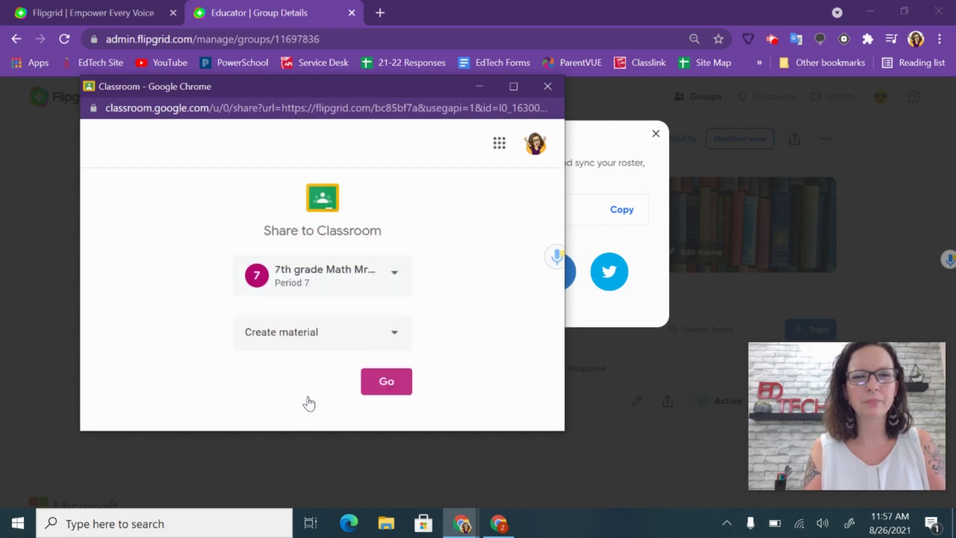
click(390, 389)
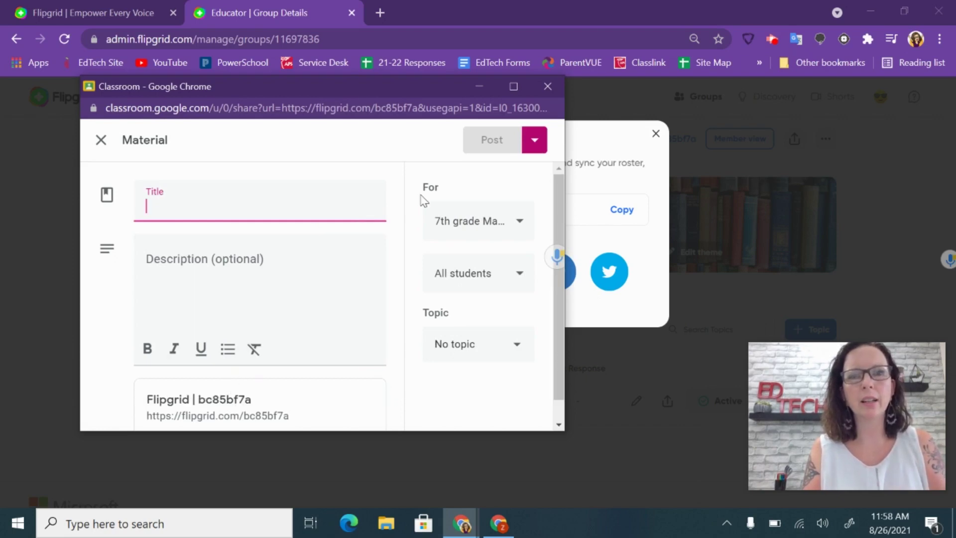
click(478, 87)
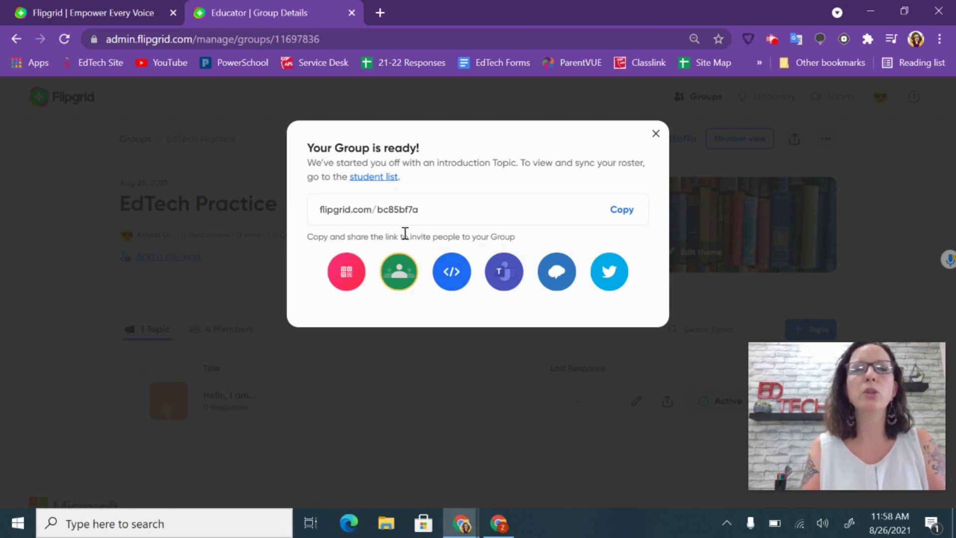
Select the group's share link text and close the group-ready dialog
drag(426, 218, 322, 210)
click(420, 206)
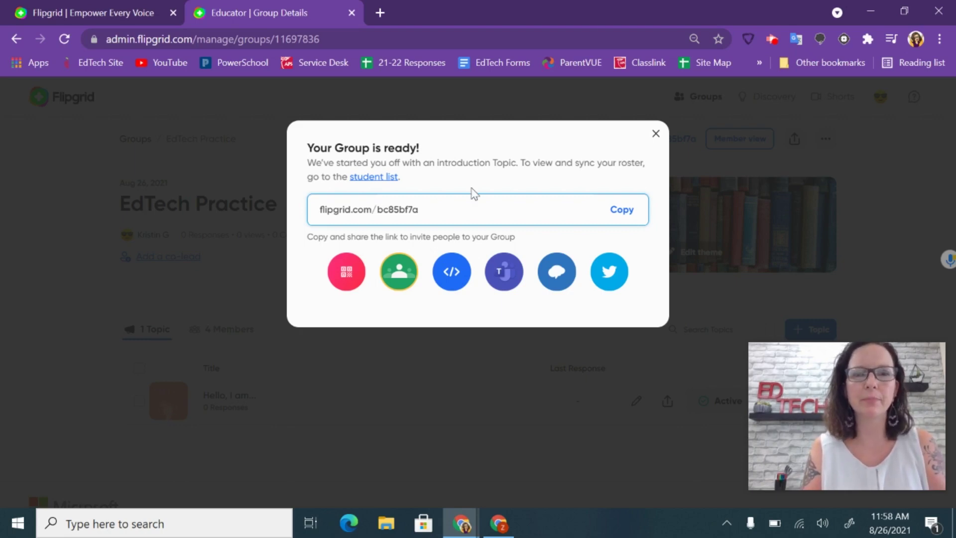
click(656, 135)
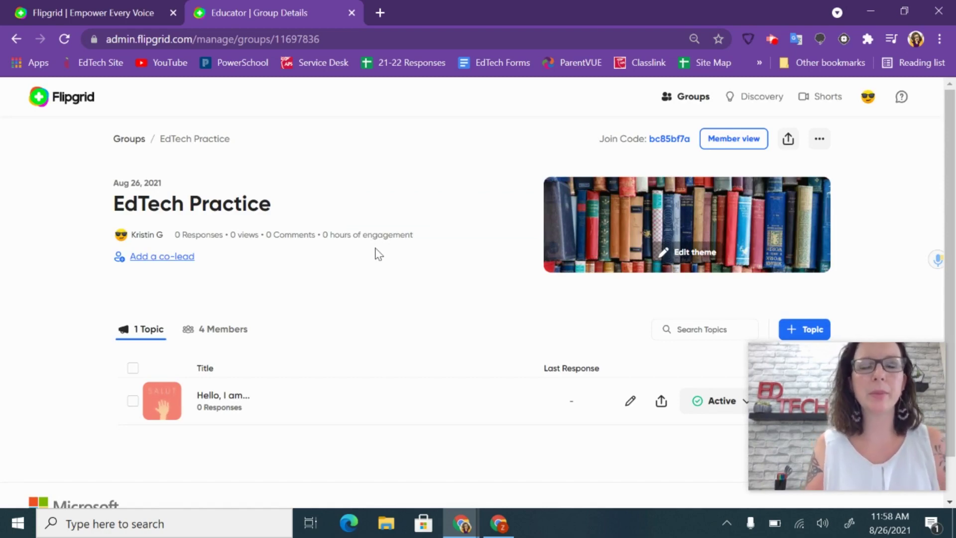
Examine the status options of the "Hello, I am..." topic and the group's list of members
scroll(318, 325, down, 2)
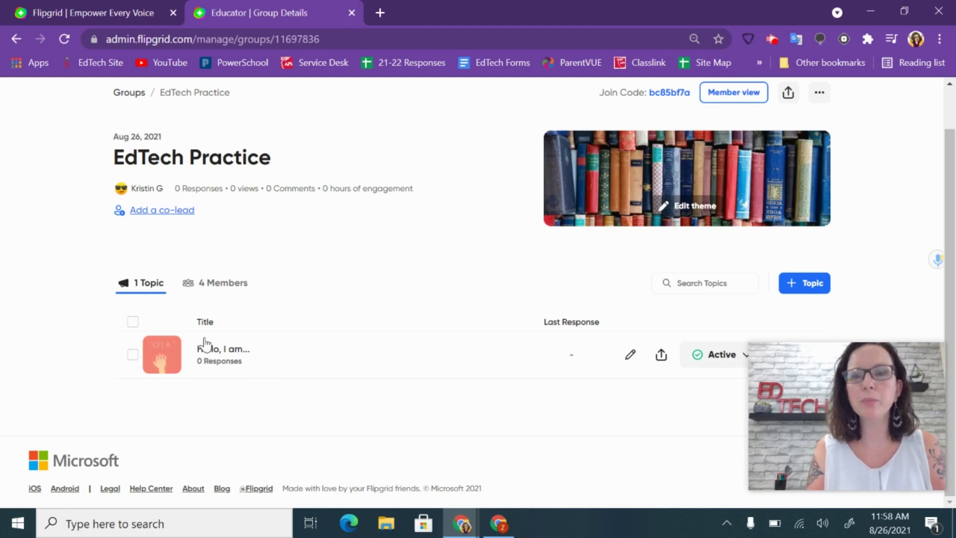
click(715, 357)
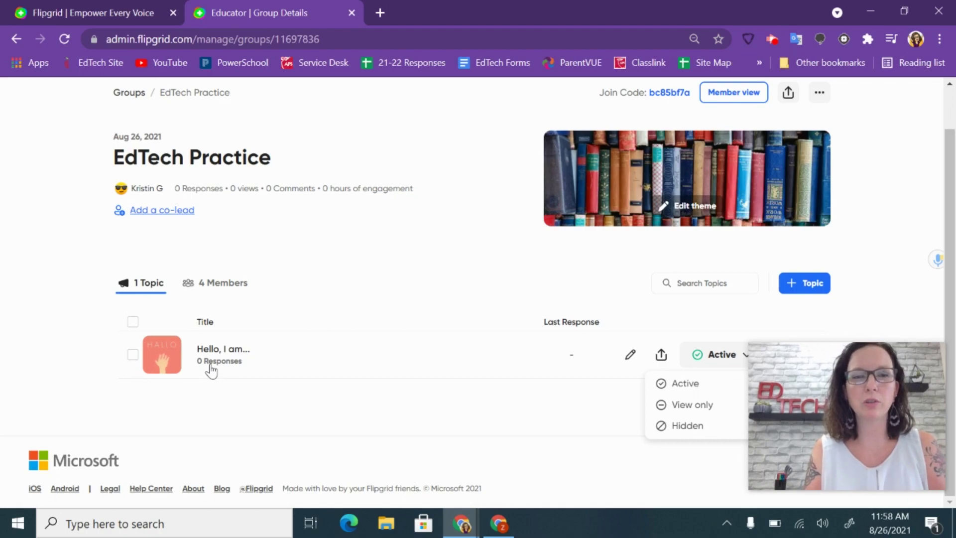
click(225, 284)
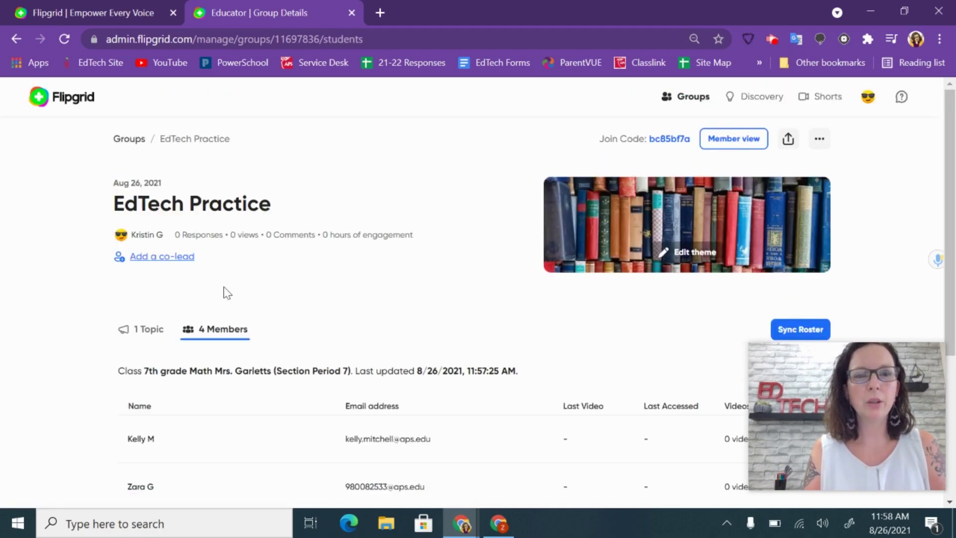
scroll(224, 289, down, 3)
scroll(224, 287, down, 1)
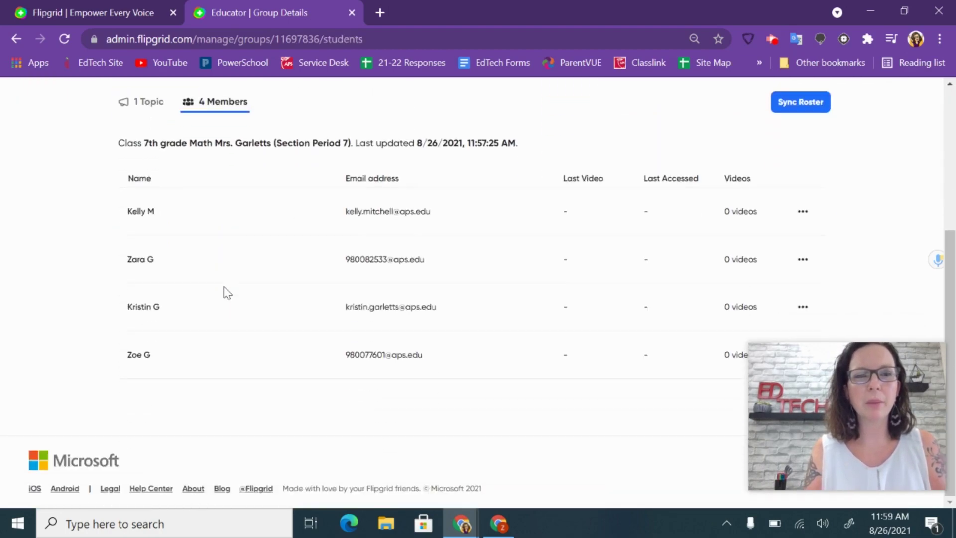
Return to the group's topics, preview the group in member view and go back to the educator page
scroll(223, 287, up, 5)
click(144, 335)
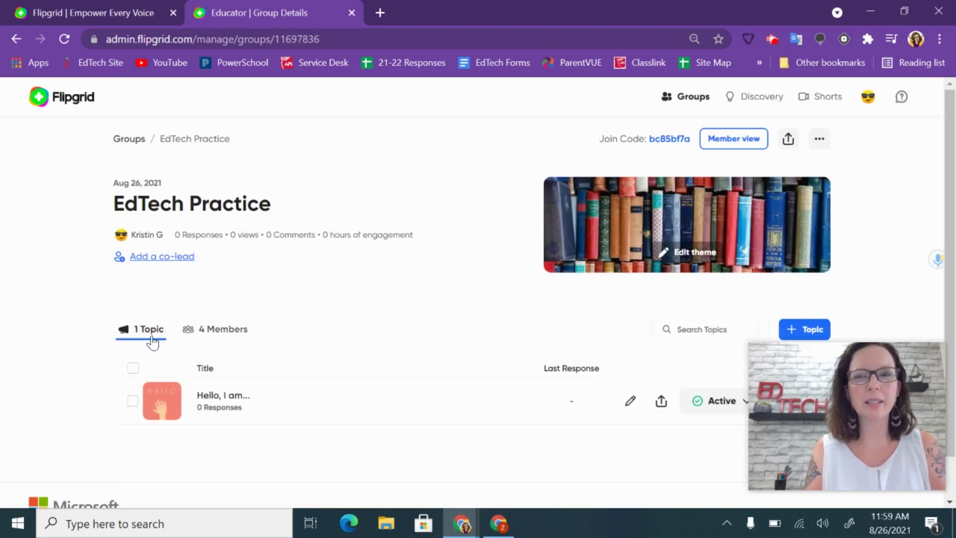
click(731, 144)
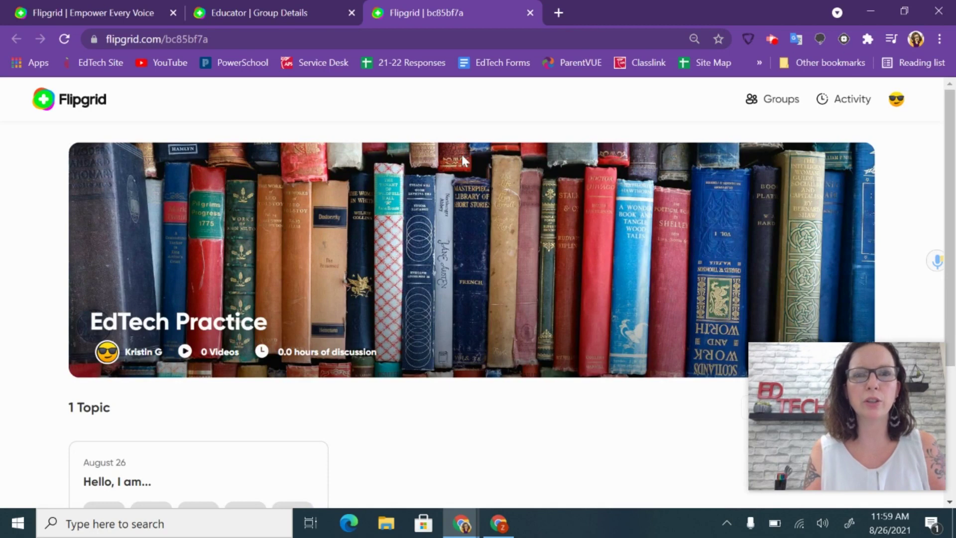
click(282, 13)
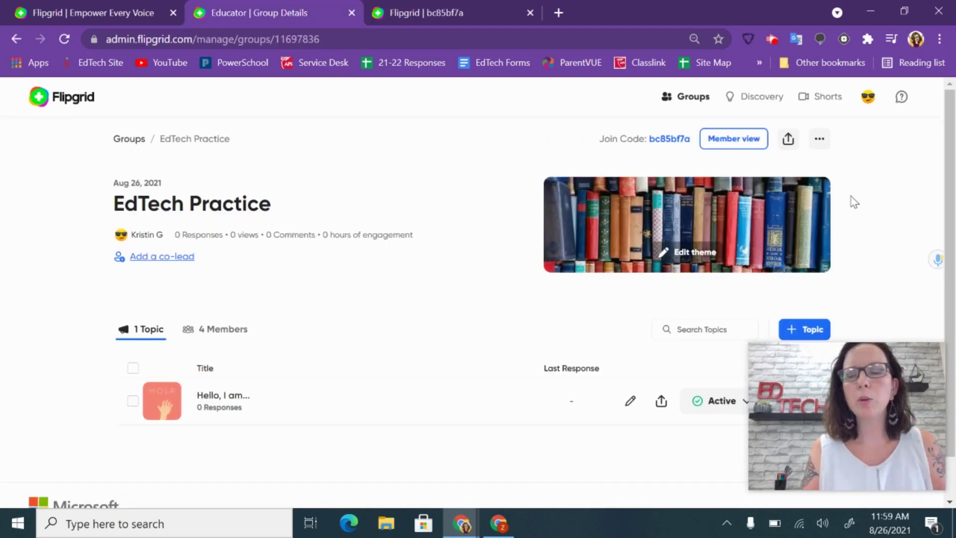
Invite a co-lead to the EdTech Practice group by entering the educator's e-mail address, and close the dialog
click(823, 140)
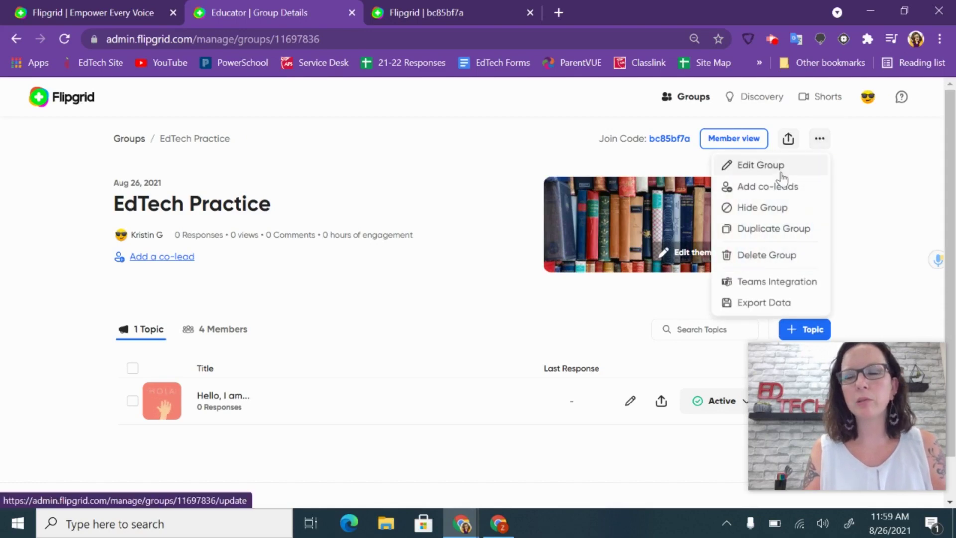
click(821, 191)
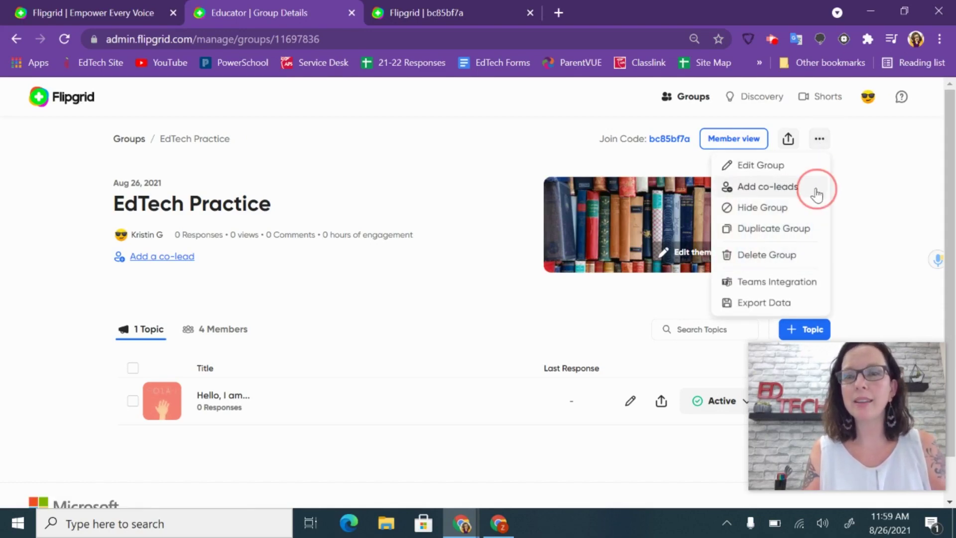
click(458, 247)
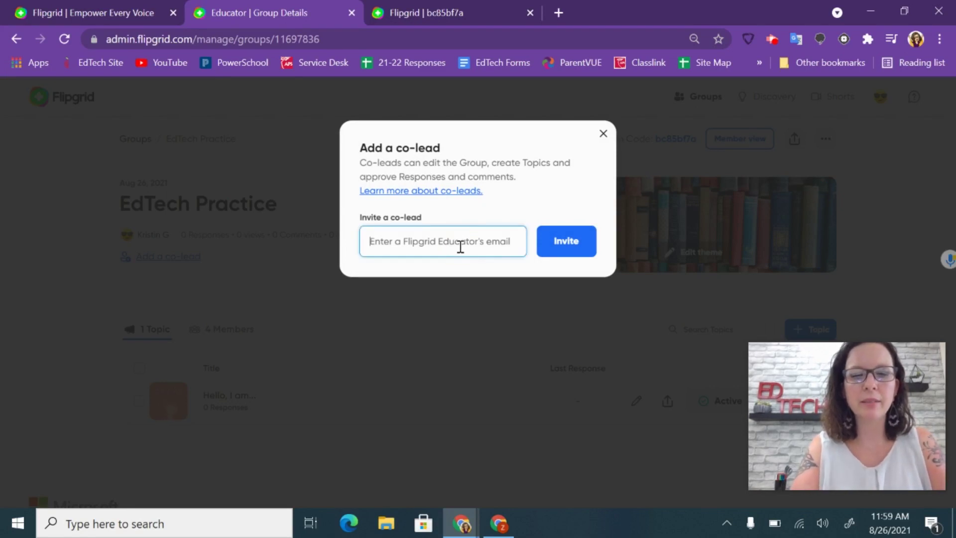
key(ctrl+v)
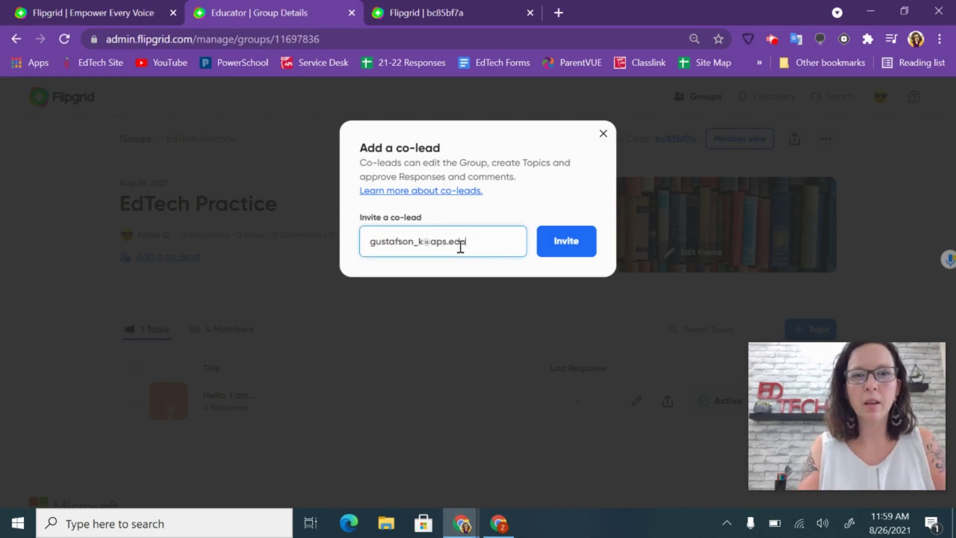
click(564, 247)
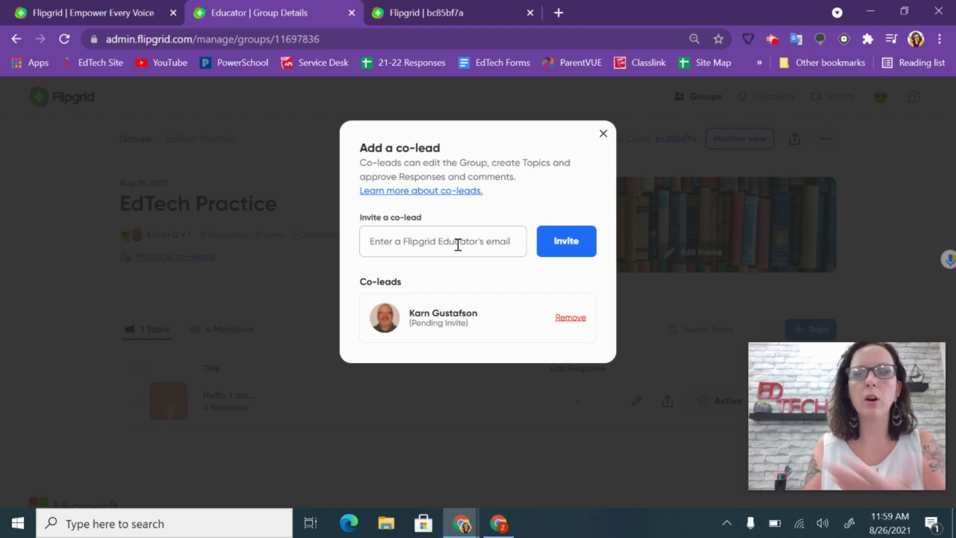
click(603, 133)
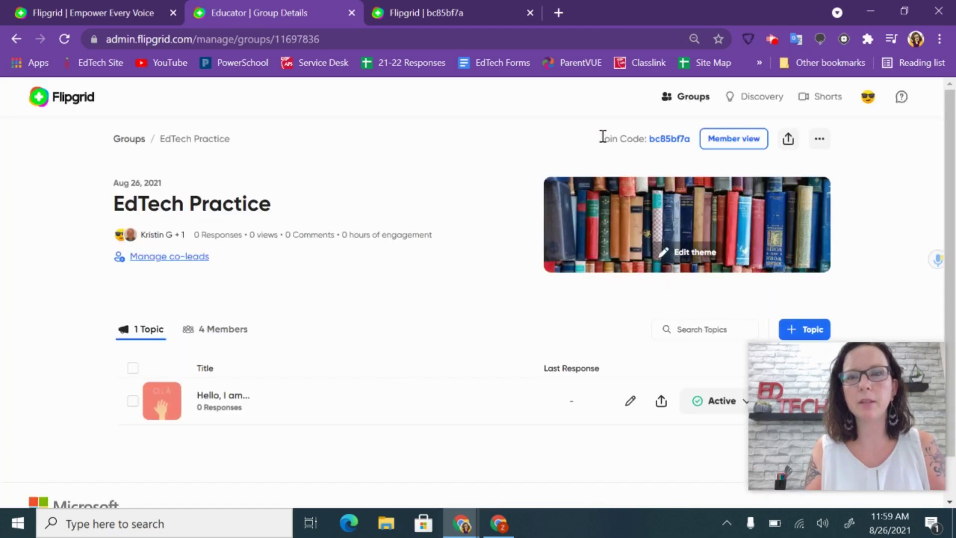
click(822, 141)
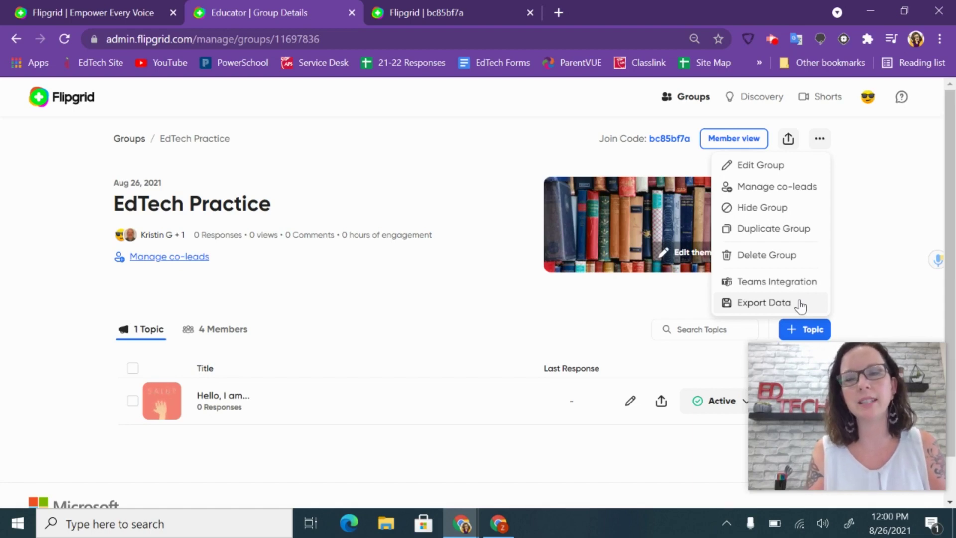
click(395, 294)
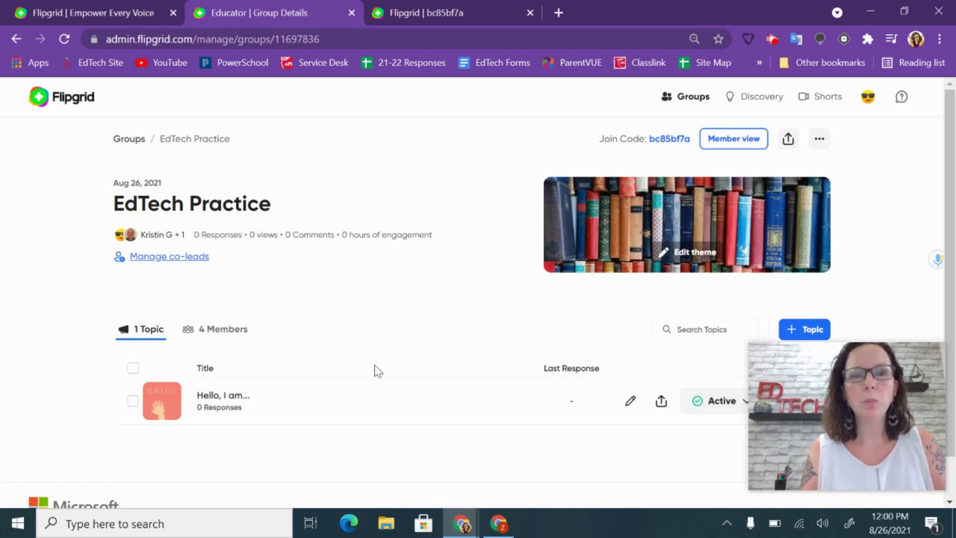
Start a new topic titled "EdTech Practice" with the description "Add list of directions here"
scroll(376, 370, down, 1)
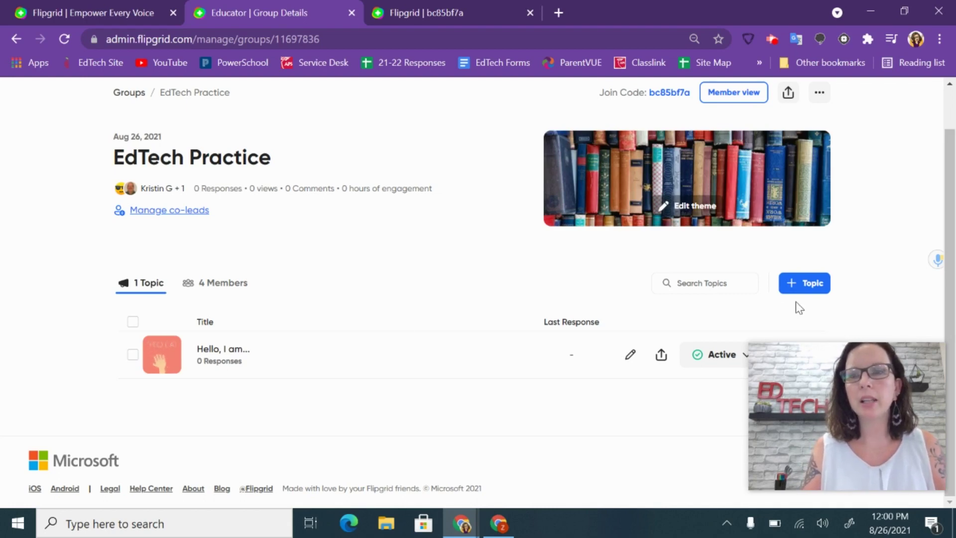
click(821, 282)
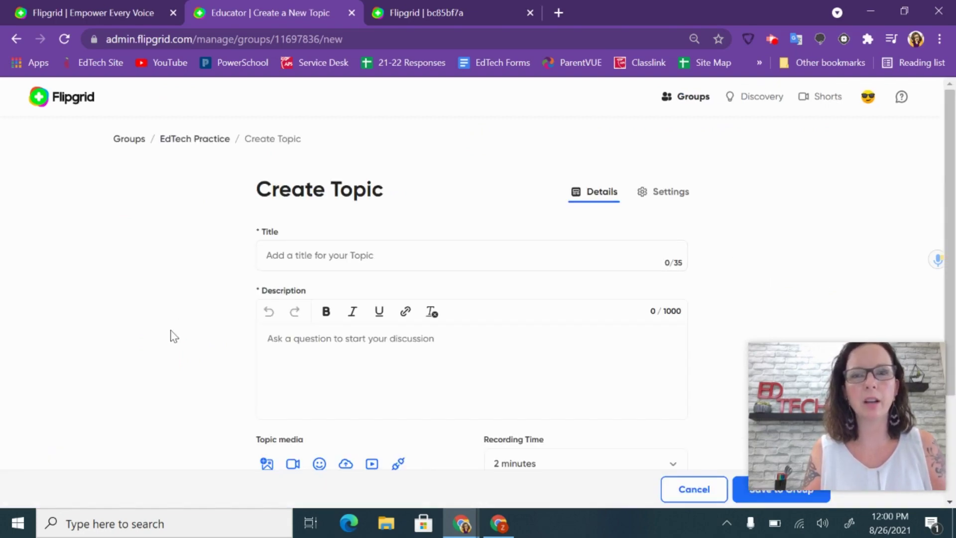
click(355, 265)
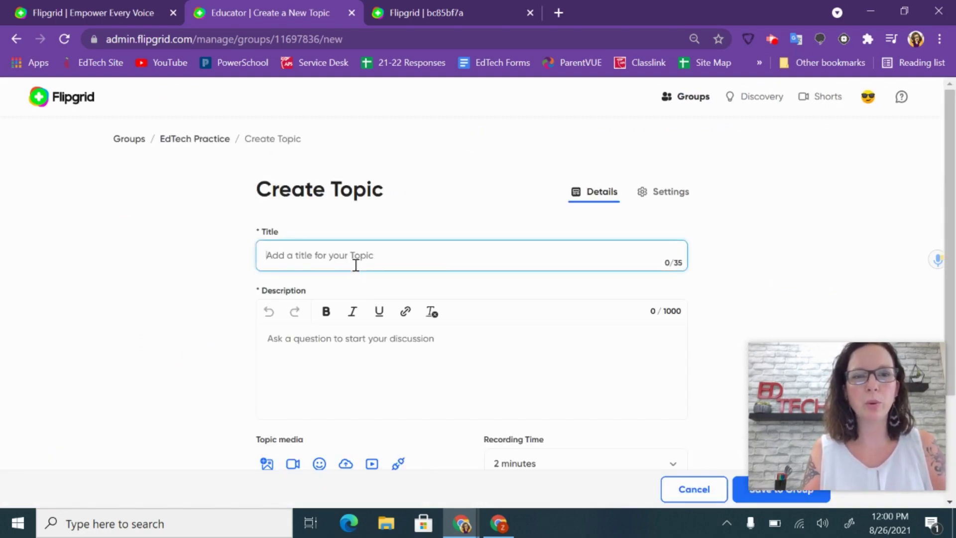
text(EdTech Practice)
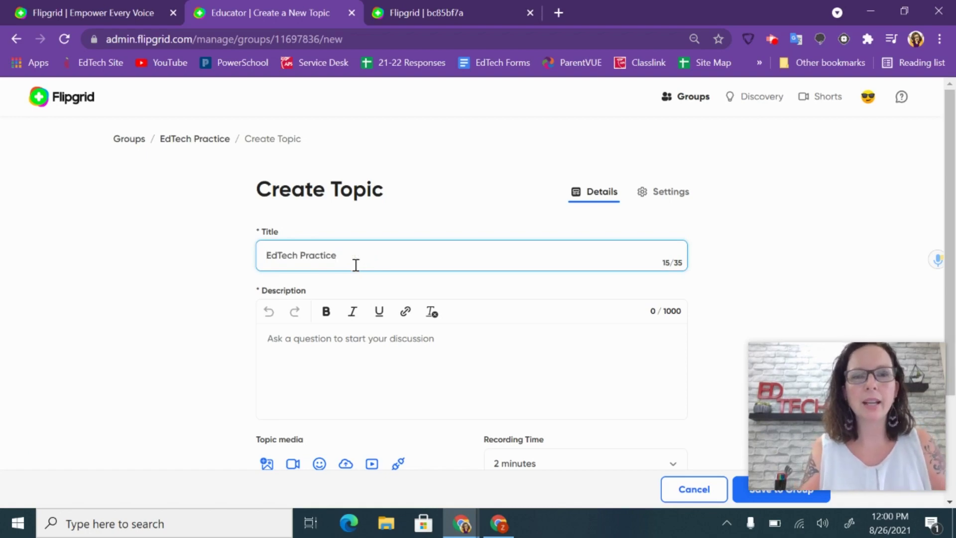
scroll(354, 265, down, 2)
click(331, 268)
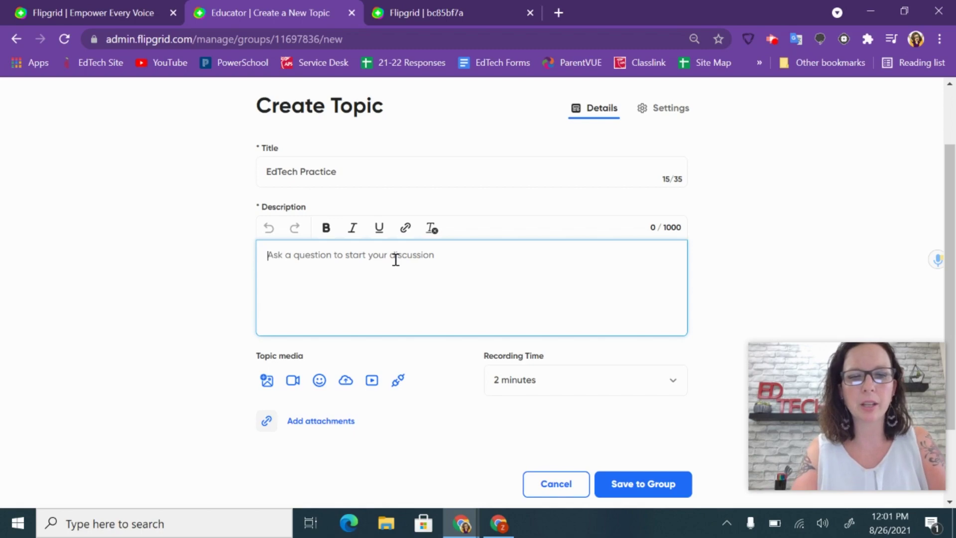
text(Add list of directions here)
Check the image upload and video recording options for the topic media, allowing microphone and camera access, and close both
scroll(369, 420, down, 3)
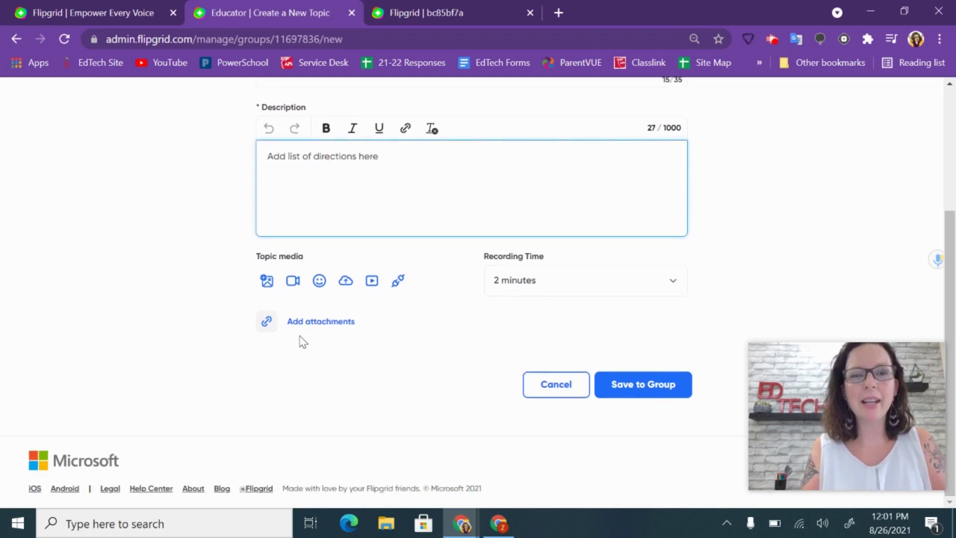
click(267, 281)
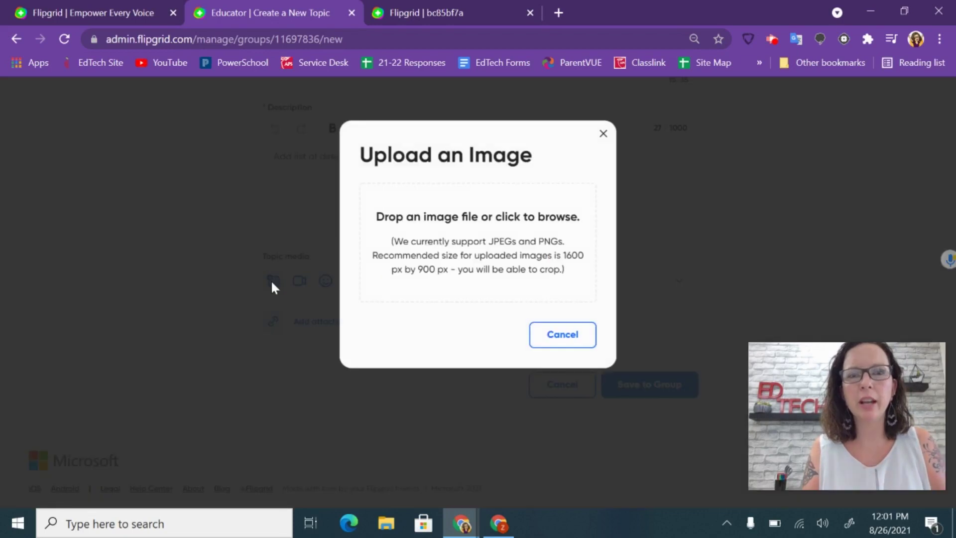
click(603, 134)
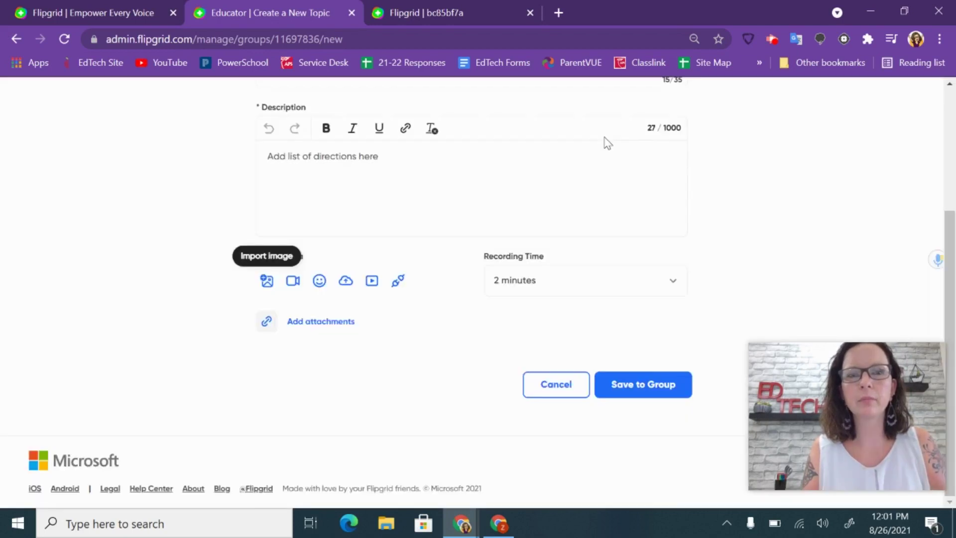
click(294, 282)
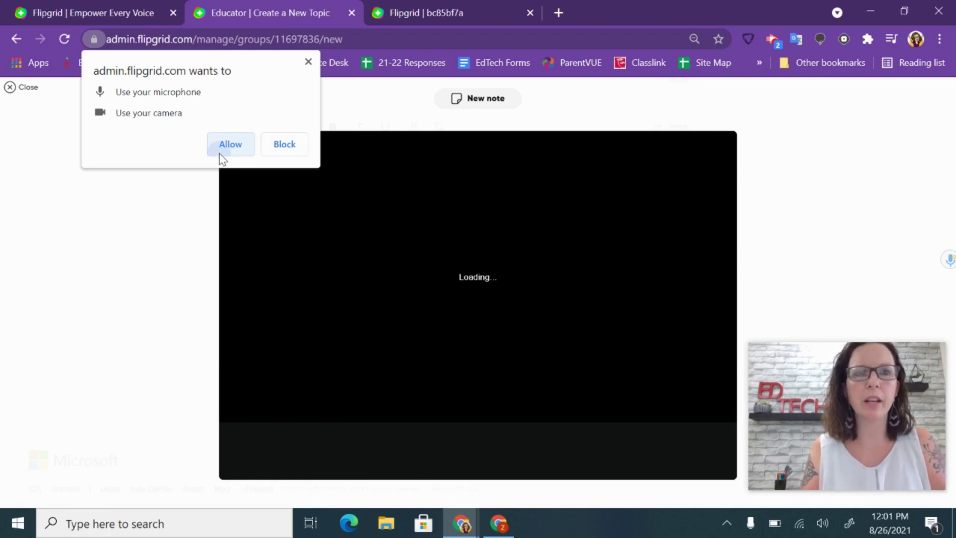
click(219, 152)
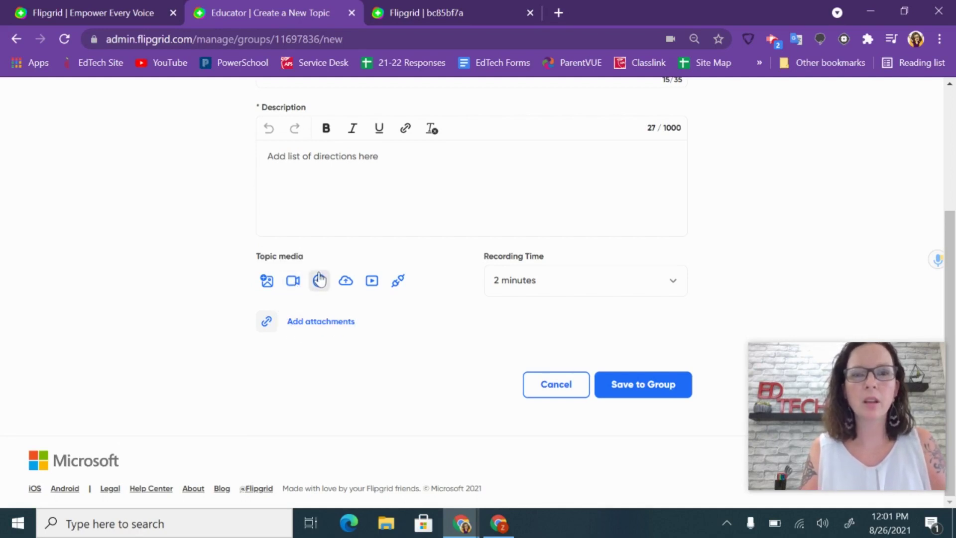
Open the topic media stickers and browse the New, Emojis and Expressions categories
click(318, 278)
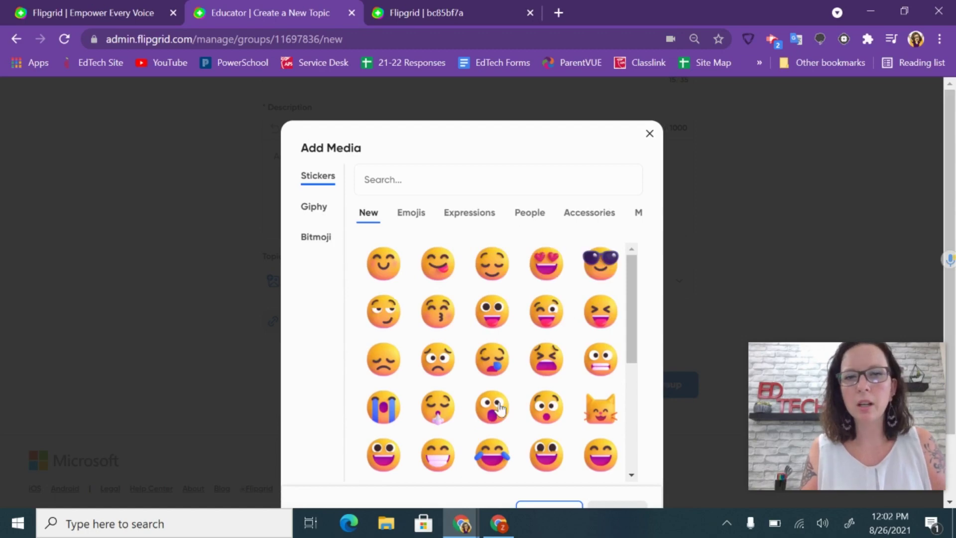
scroll(500, 409, down, 5)
scroll(500, 409, up, 5)
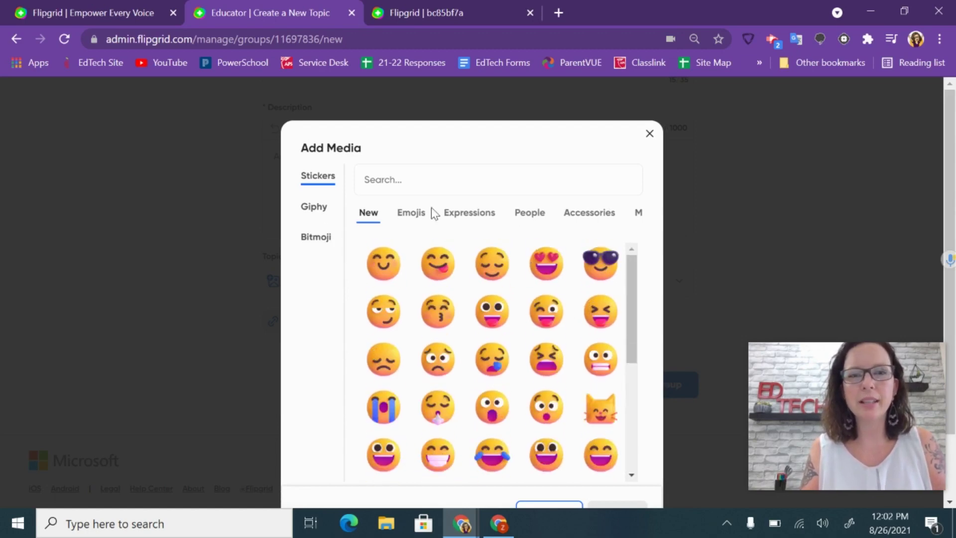
click(417, 211)
click(485, 219)
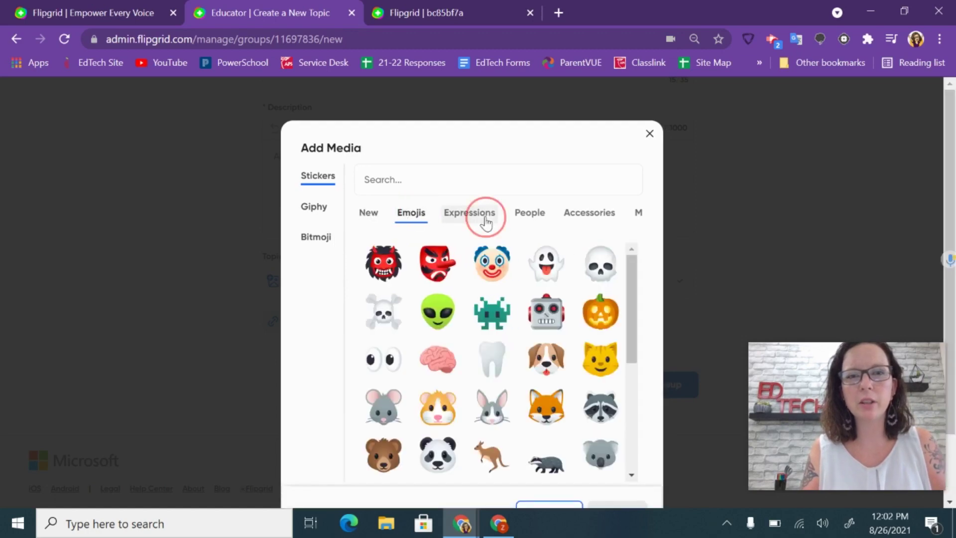
scroll(478, 311, down, 3)
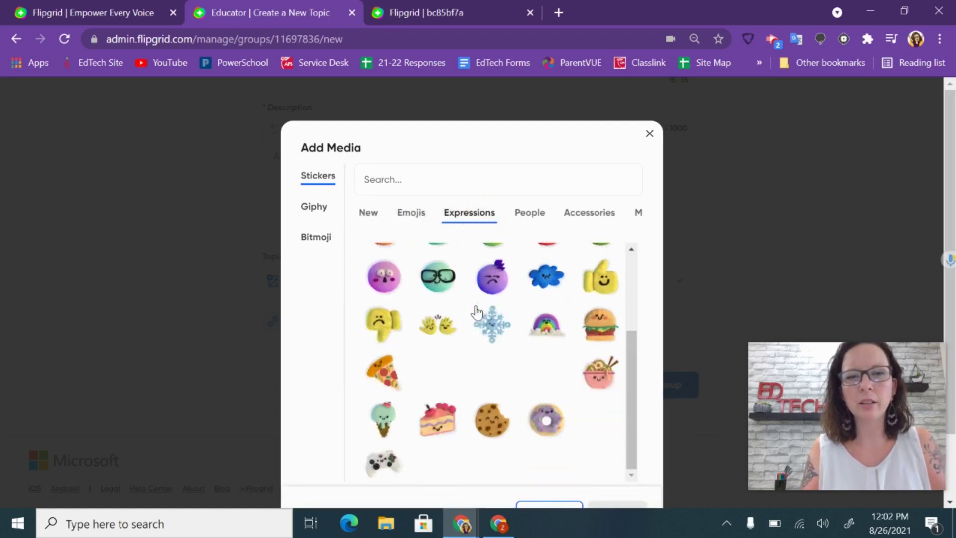
scroll(476, 312, down, 2)
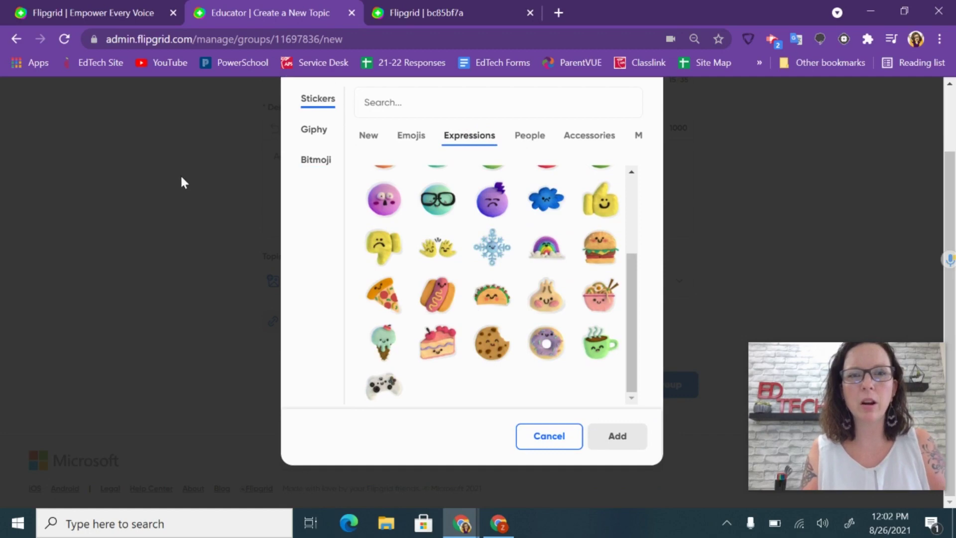
Search Giphy for "english" and look at the Bitmoji option
click(314, 131)
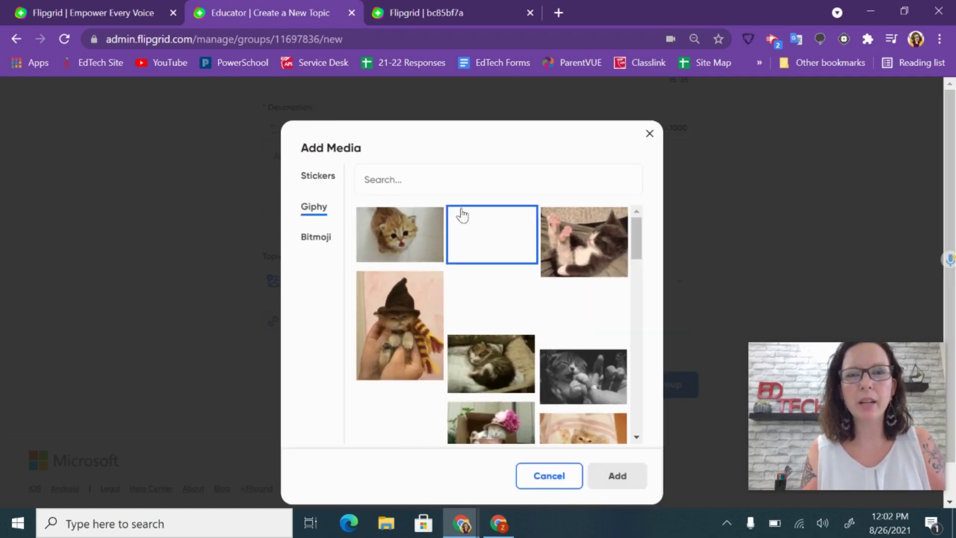
click(429, 182)
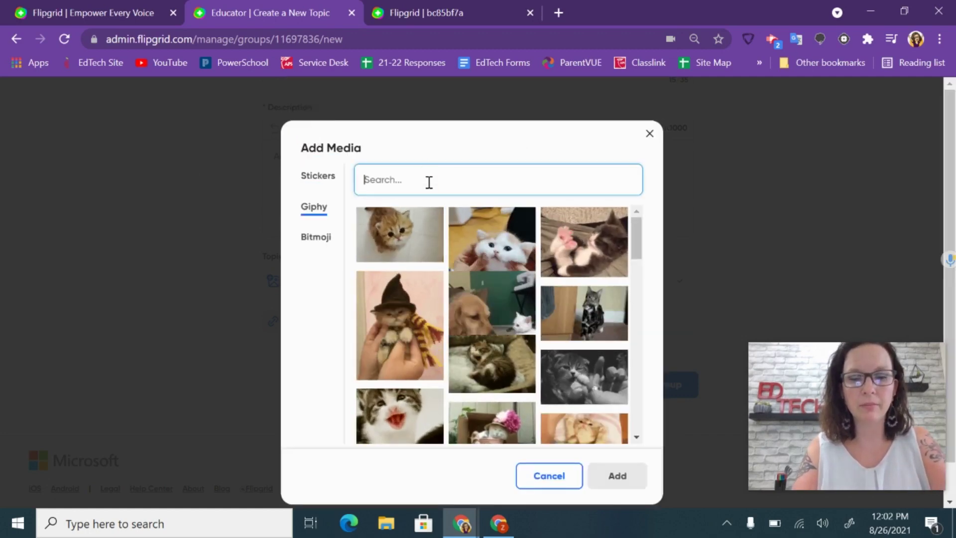
text(english)
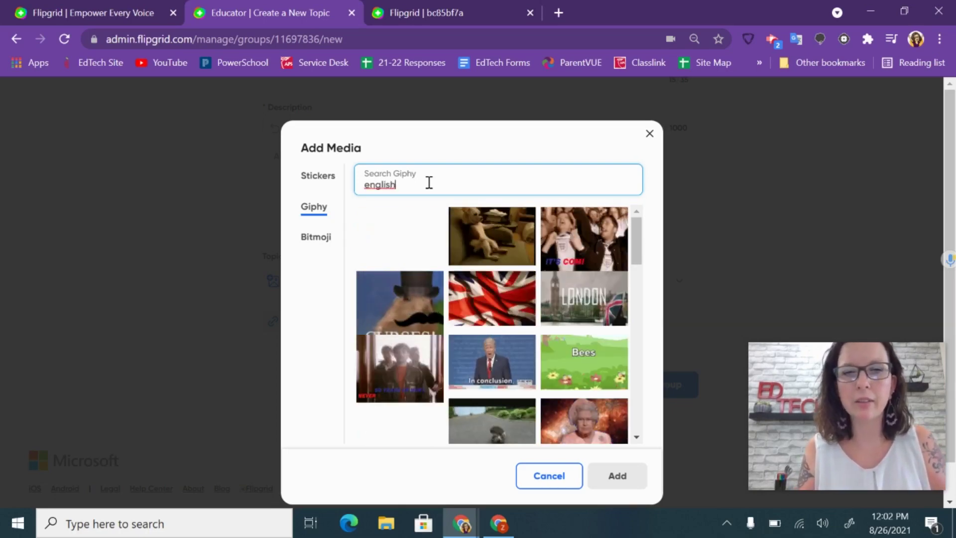
click(317, 237)
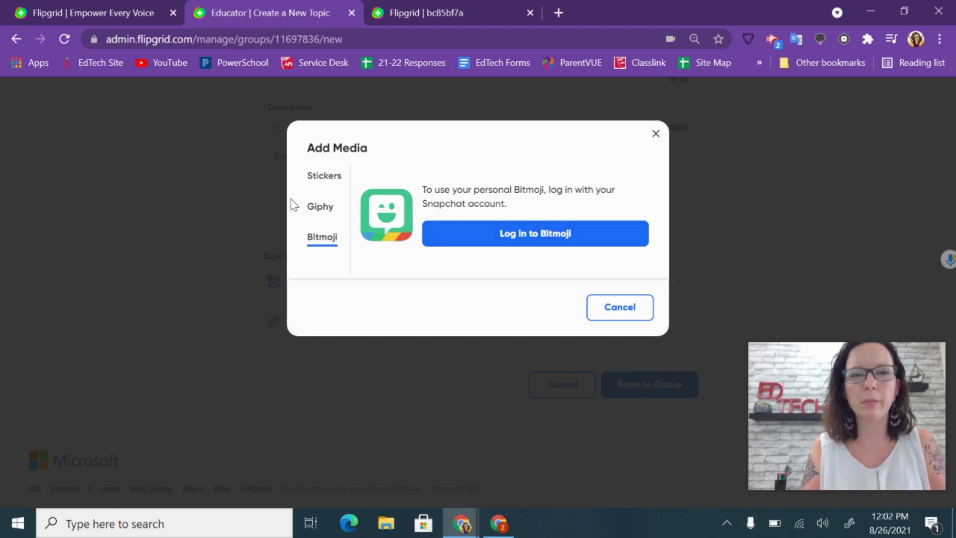
Return to the stickers and browse the Accessories, People and music notation categories
click(321, 179)
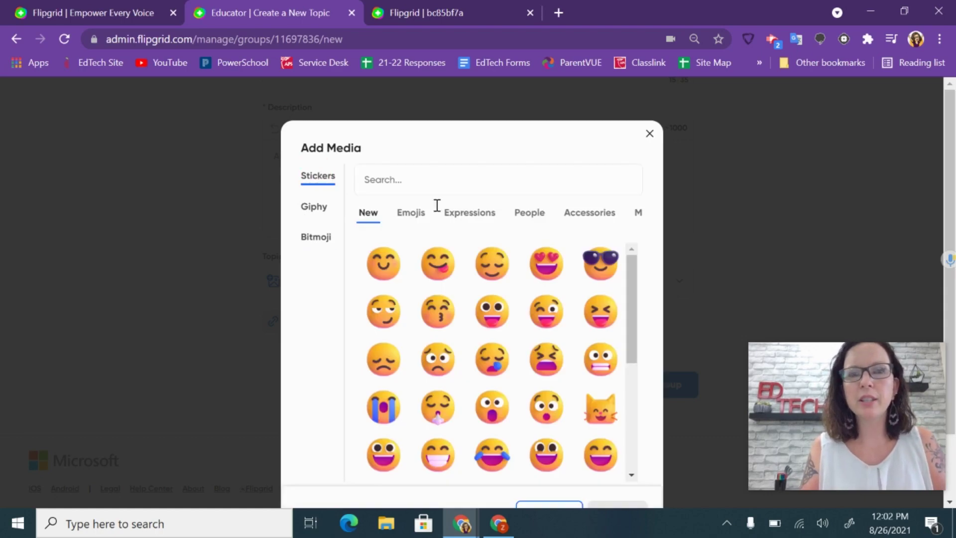
click(589, 215)
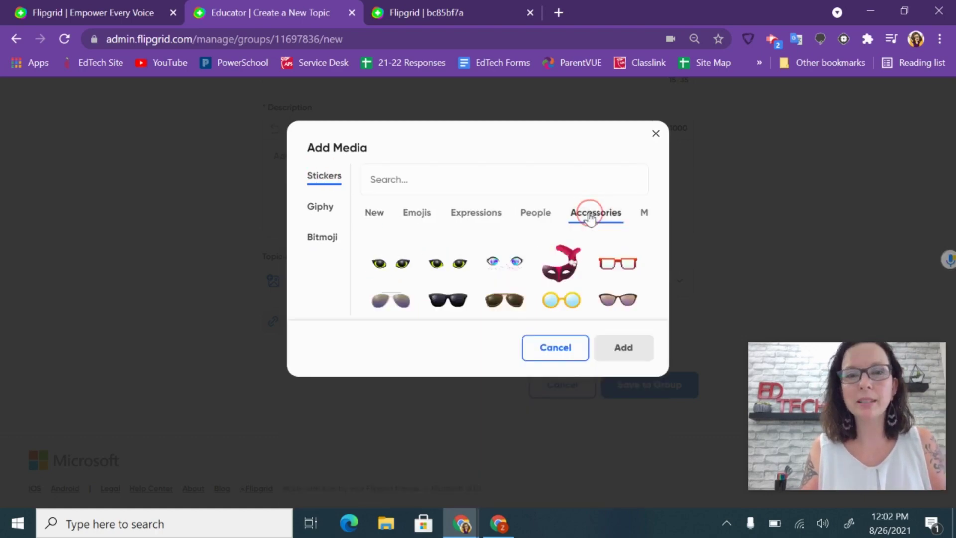
click(534, 214)
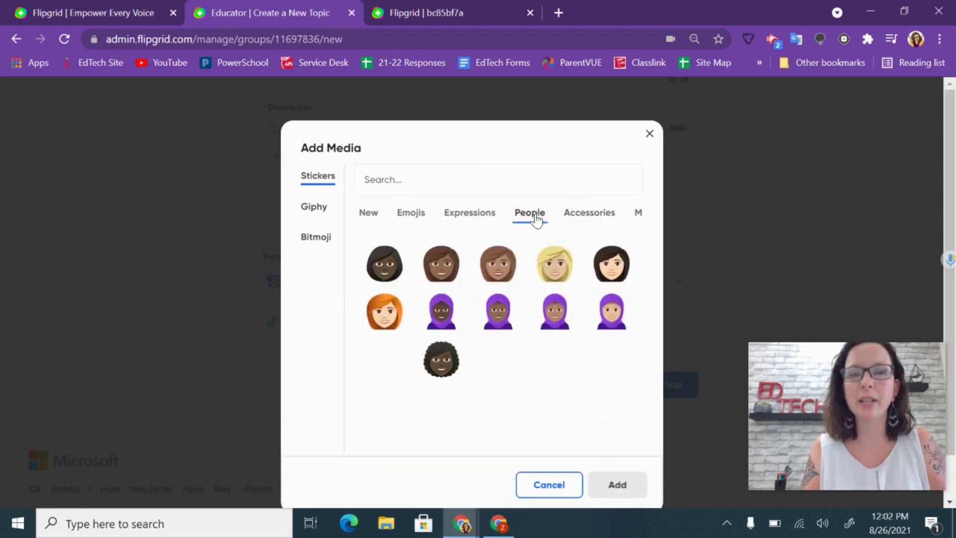
scroll(518, 327, down, 5)
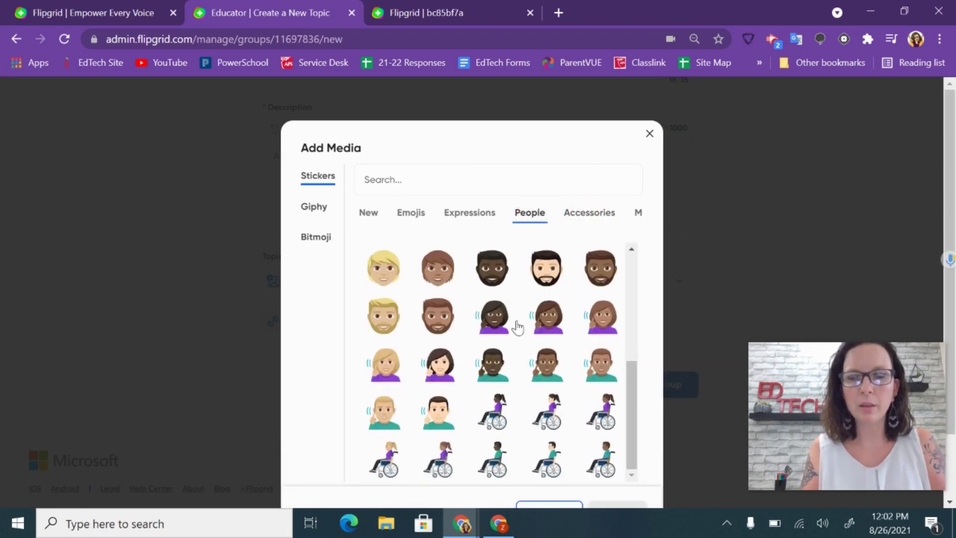
scroll(518, 327, down, 2)
click(640, 135)
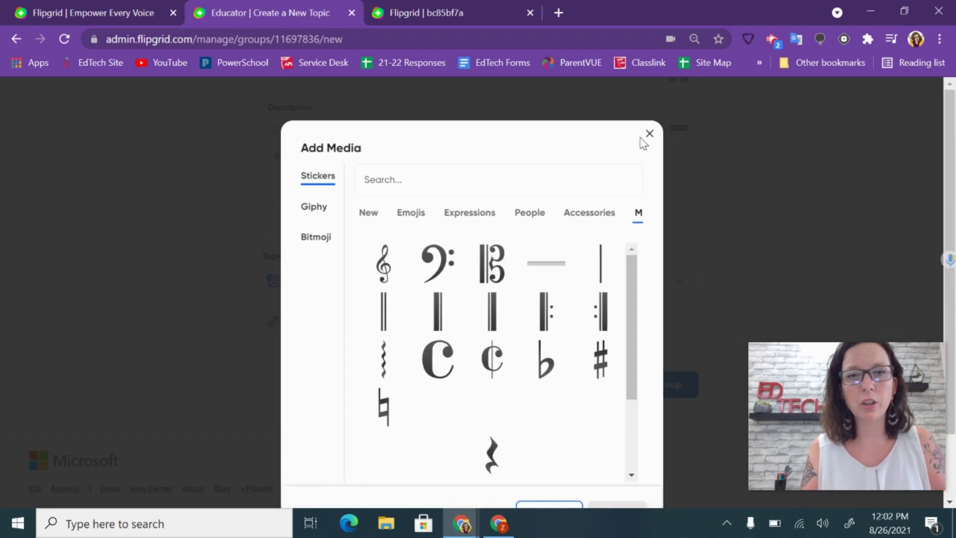
scroll(485, 335, down, 5)
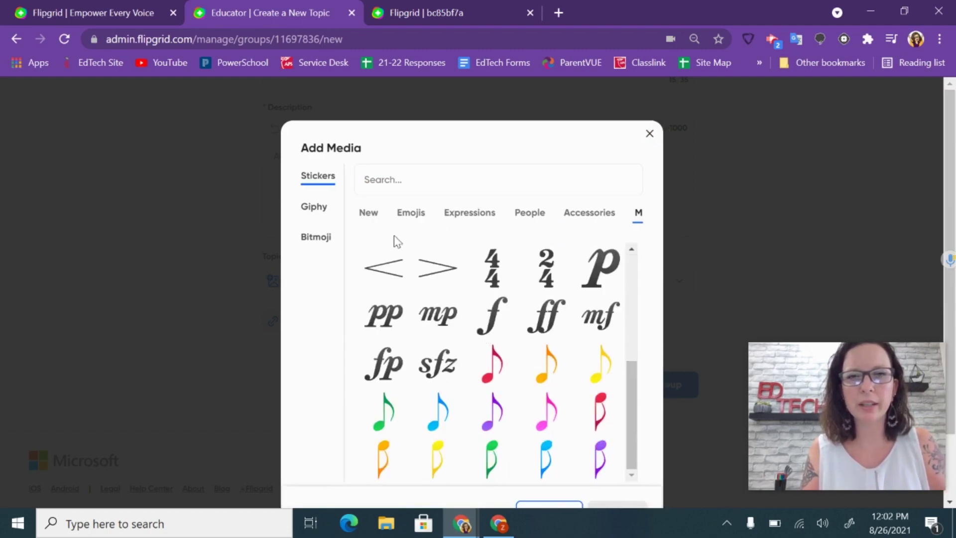
Add the full-body monkey sticker from the Emojis category as the topic media
click(426, 218)
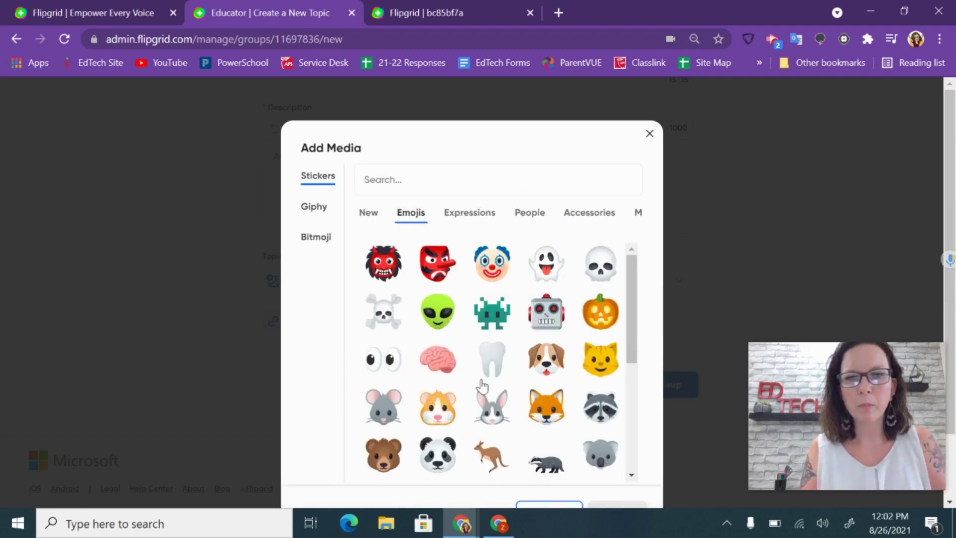
scroll(479, 384, down, 5)
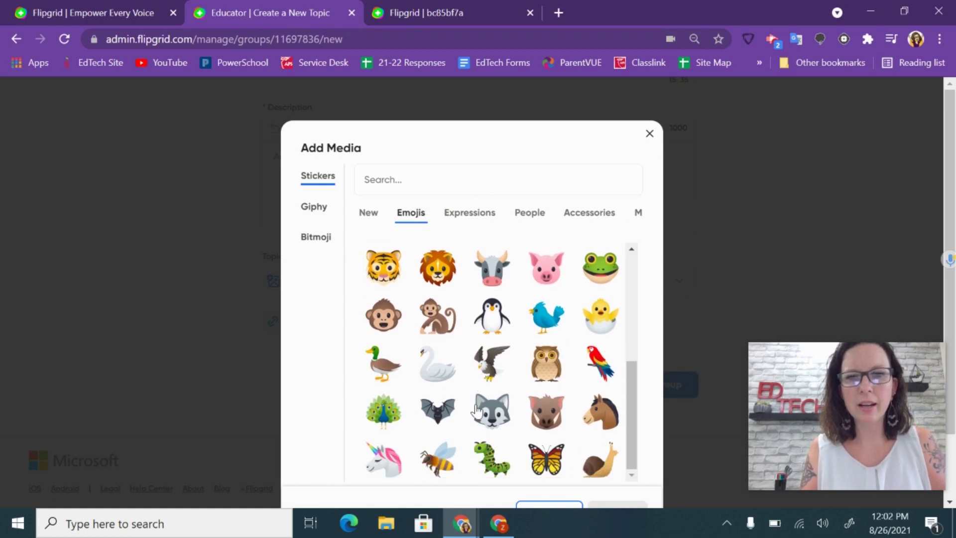
click(435, 322)
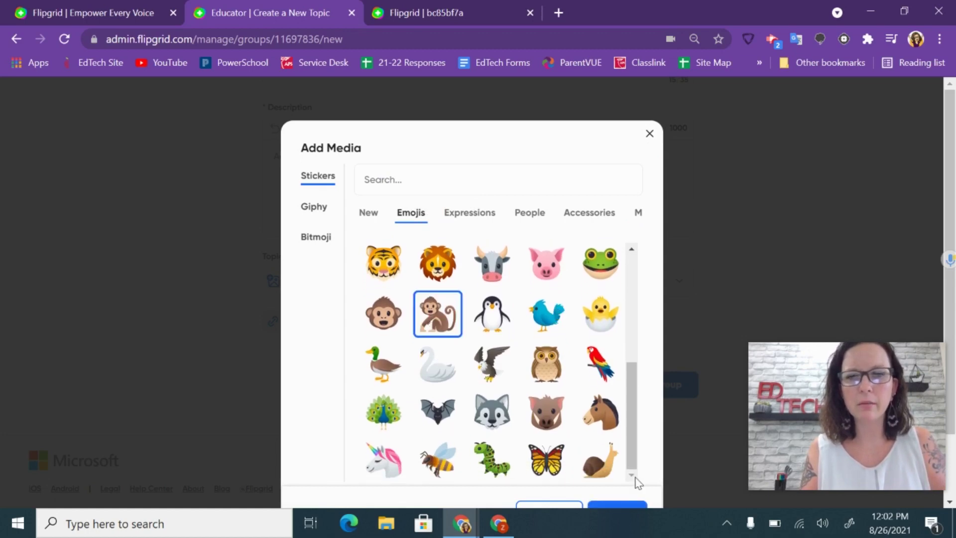
click(620, 505)
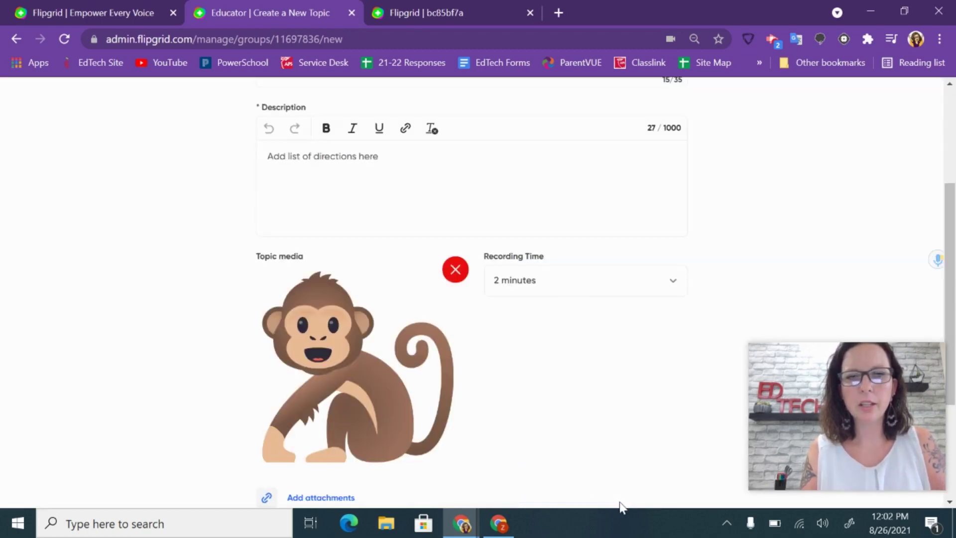
Review the available recording lengths and set the topic's recording time to 1 minute
click(658, 284)
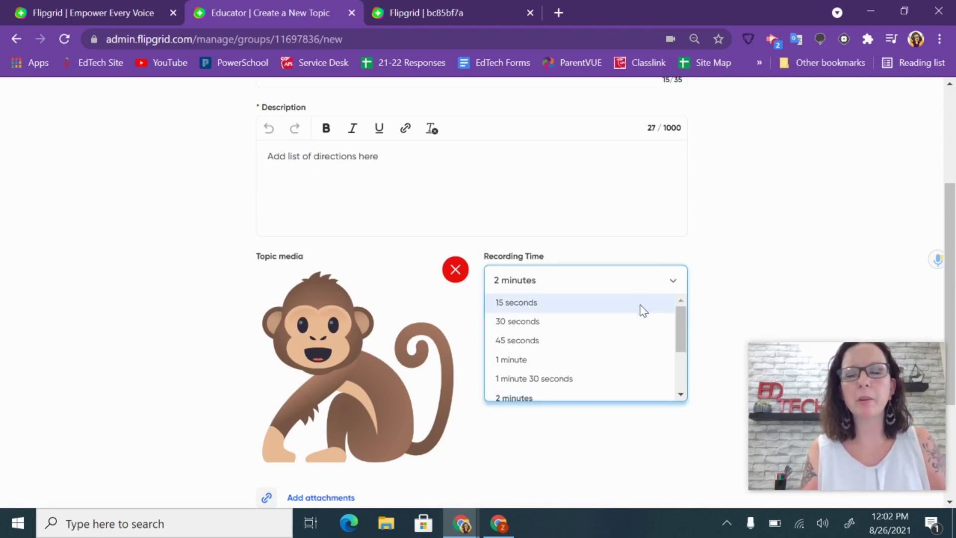
scroll(622, 364, down, 2)
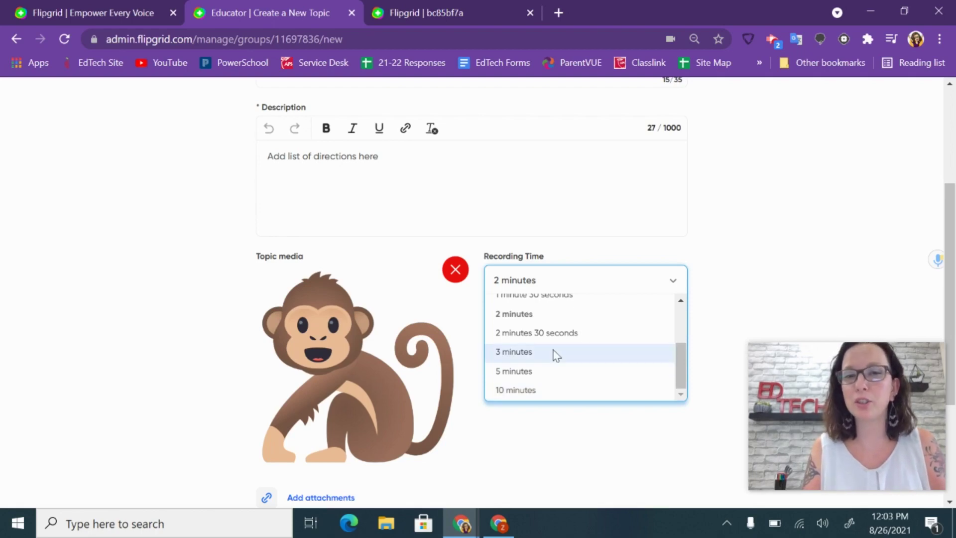
scroll(552, 354, up, 2)
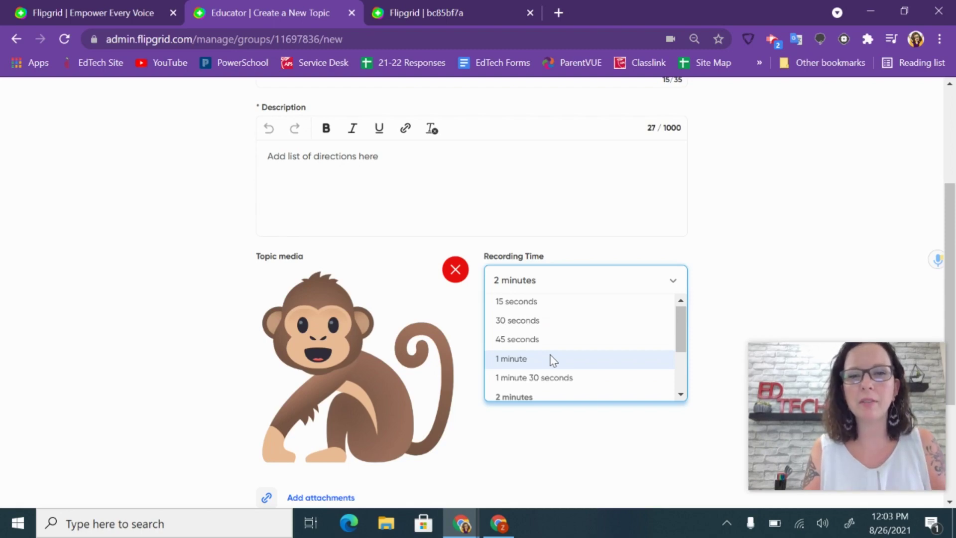
scroll(552, 359, down, 3)
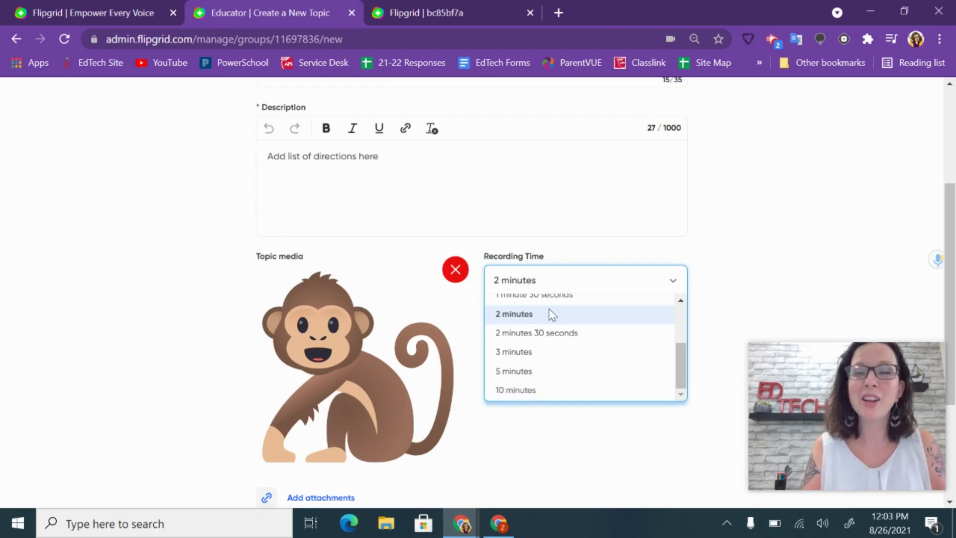
scroll(551, 314, up, 3)
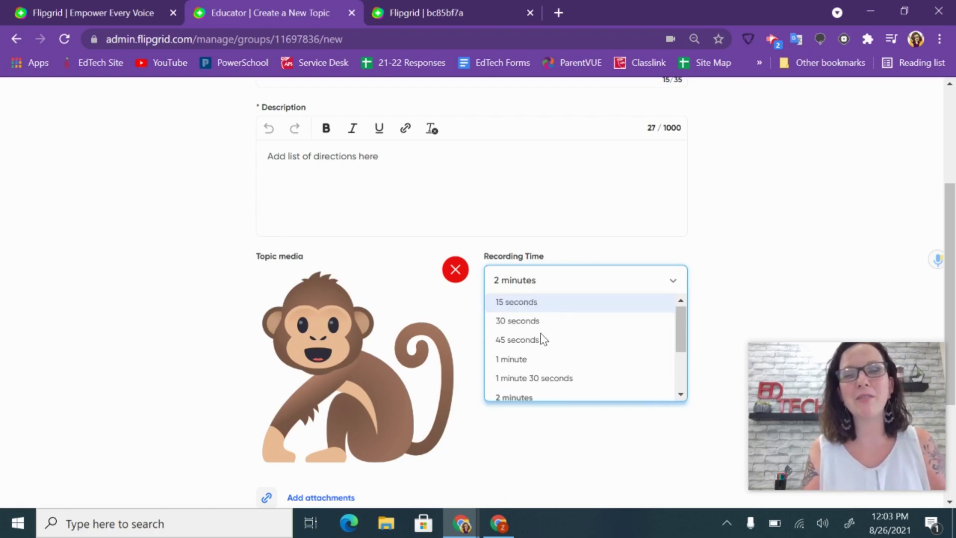
click(531, 361)
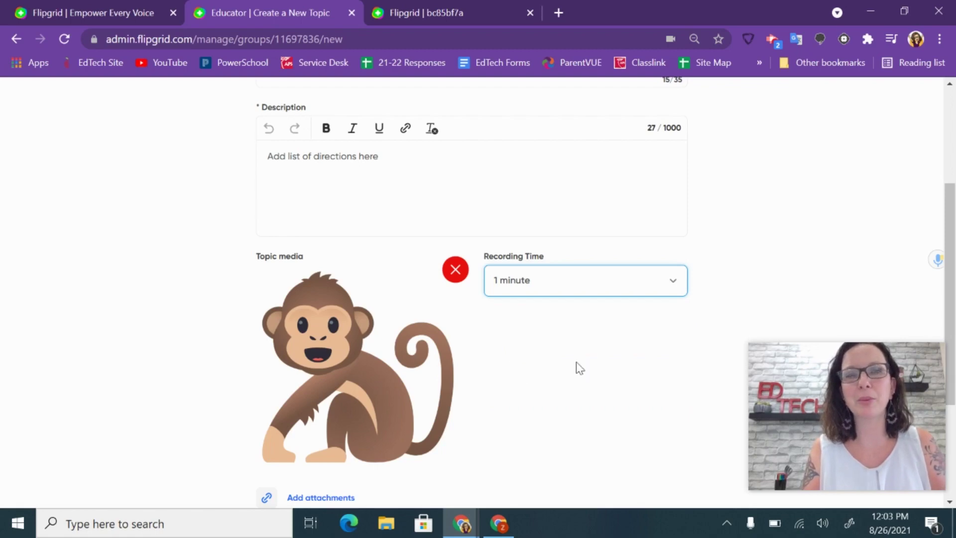
Examine the link and title fields for adding an attachment, close the dialog and return to the topic's title
scroll(578, 369, down, 4)
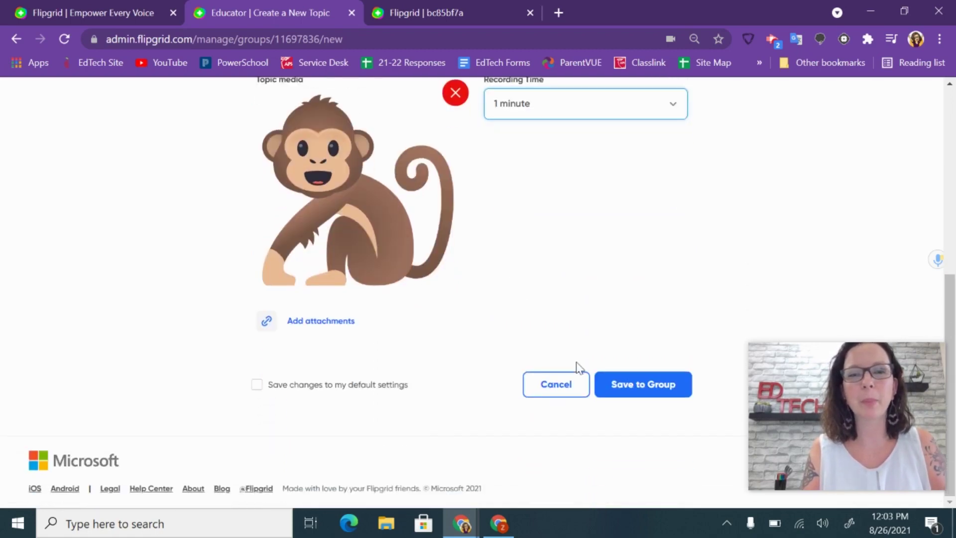
click(321, 323)
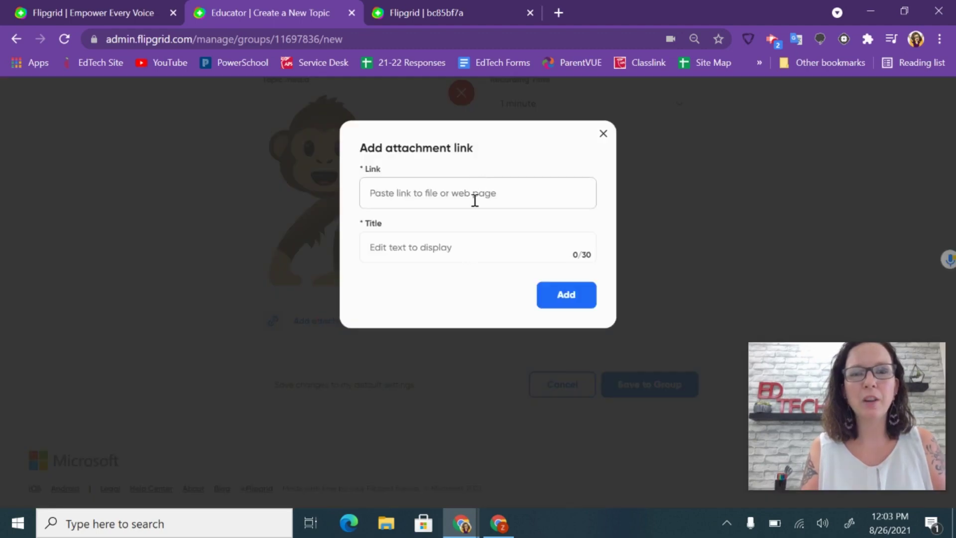
click(474, 197)
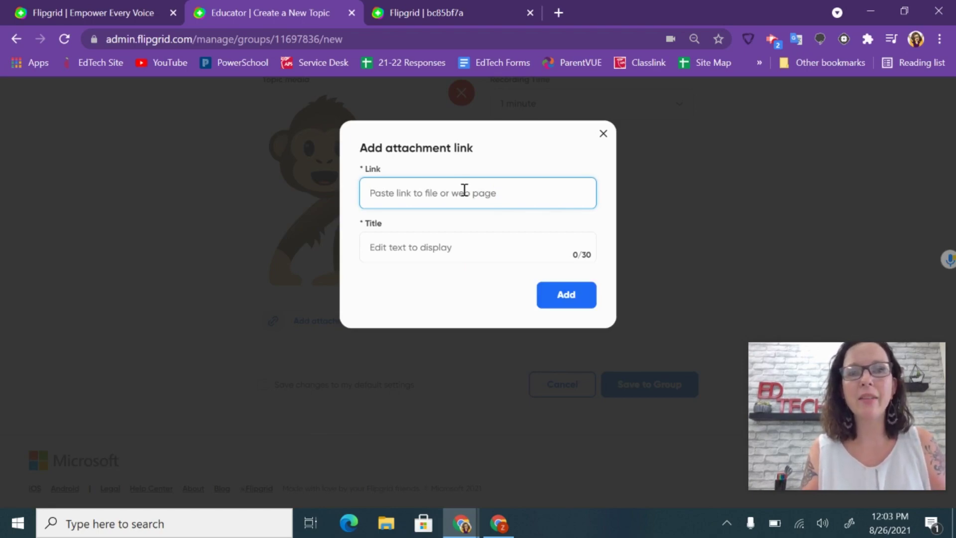
click(455, 249)
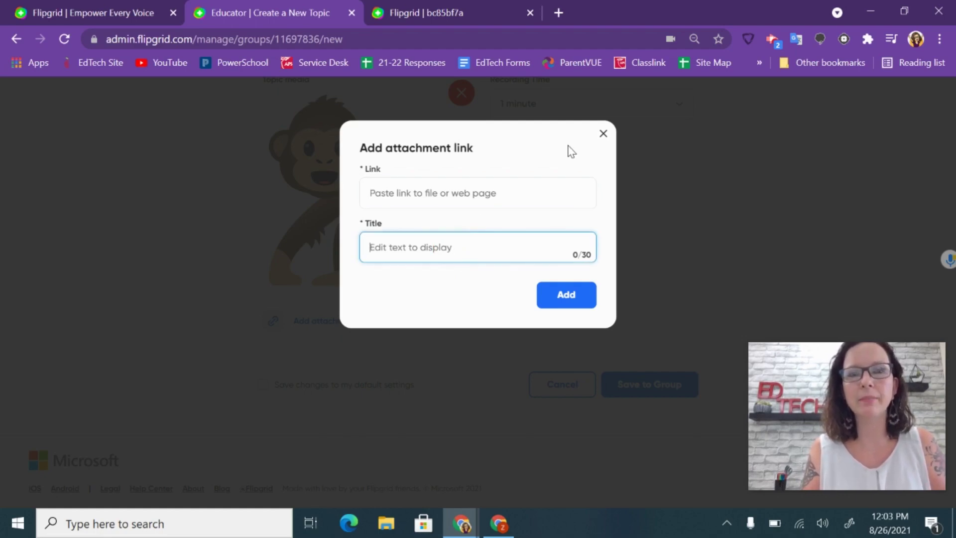
click(604, 134)
scroll(572, 244, up, 5)
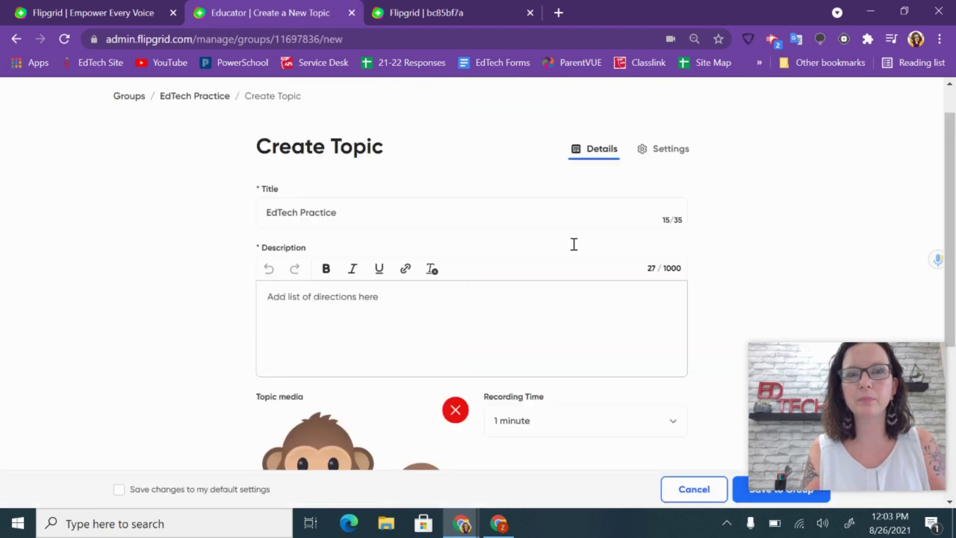
Review the topic status options in the topic's settings and set its scheduled status to end on 09/01/2021
click(574, 244)
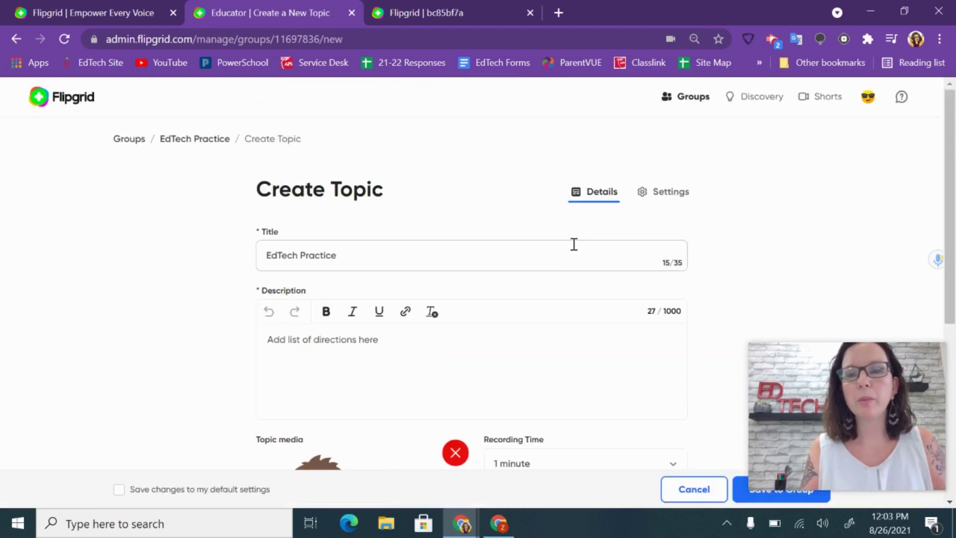
click(675, 198)
scroll(459, 178, down, 3)
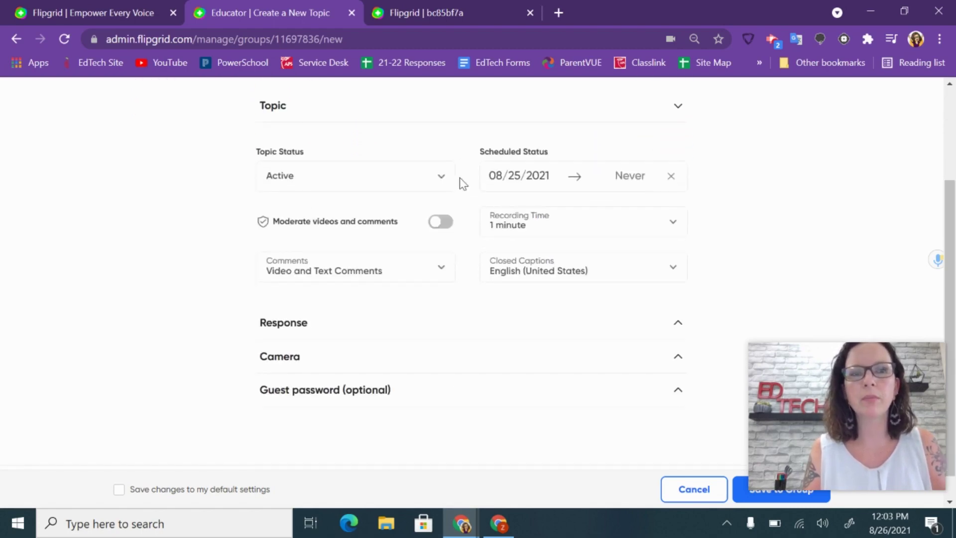
click(413, 180)
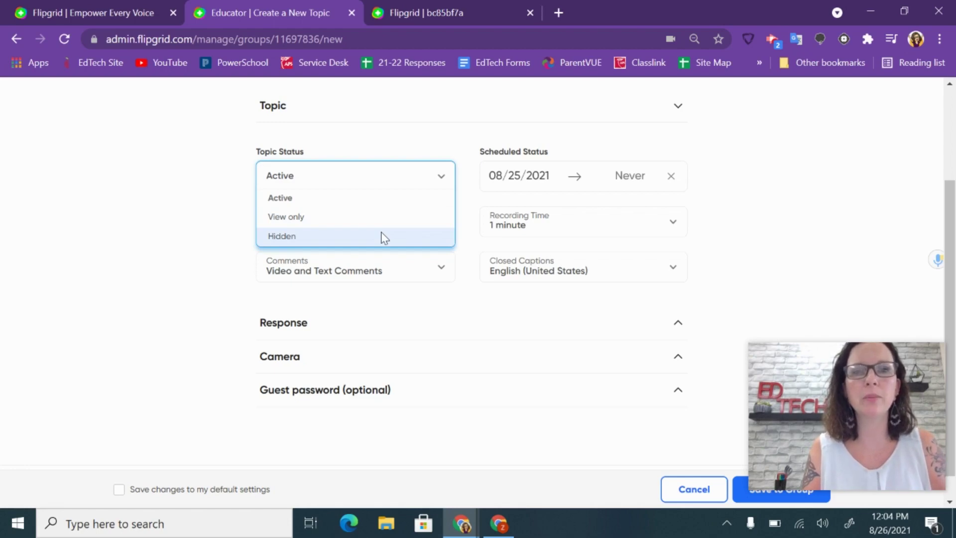
click(552, 184)
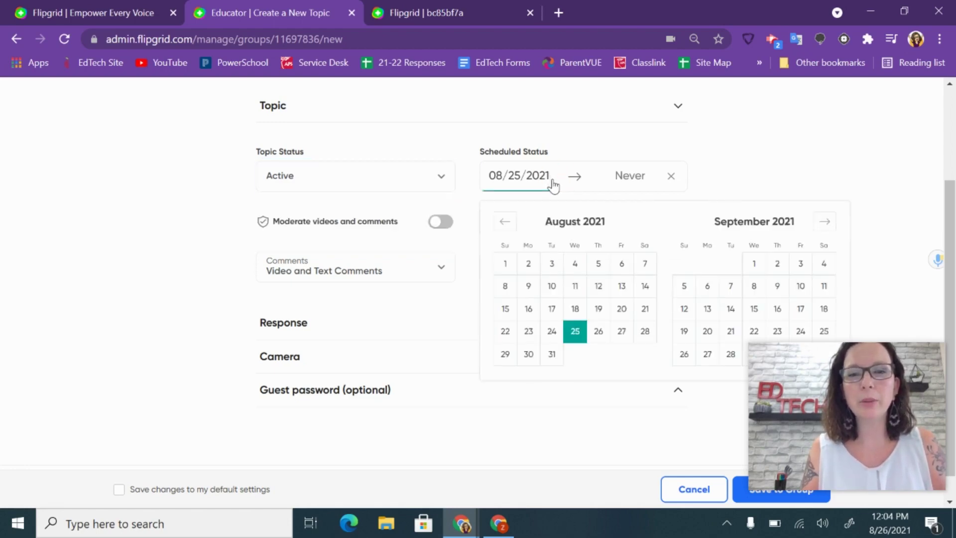
click(597, 338)
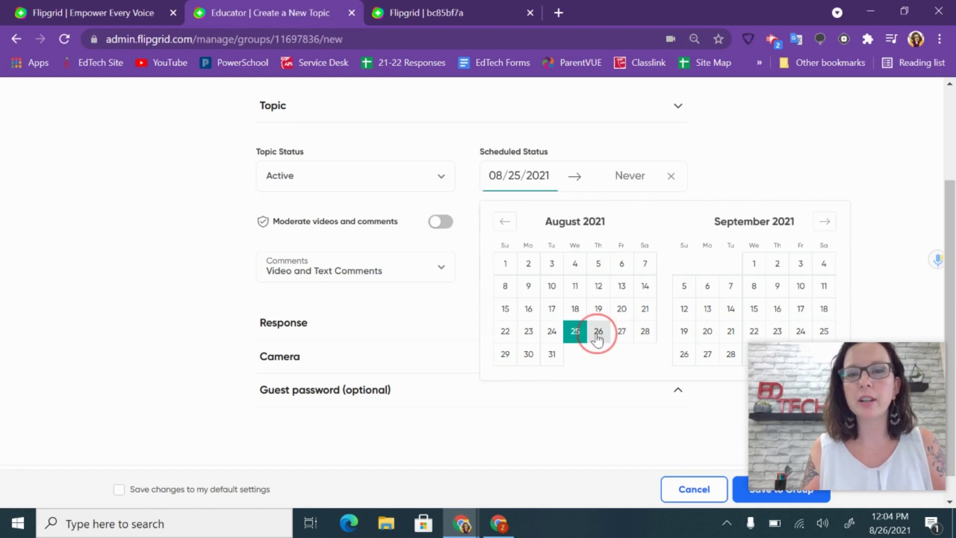
click(651, 180)
click(650, 180)
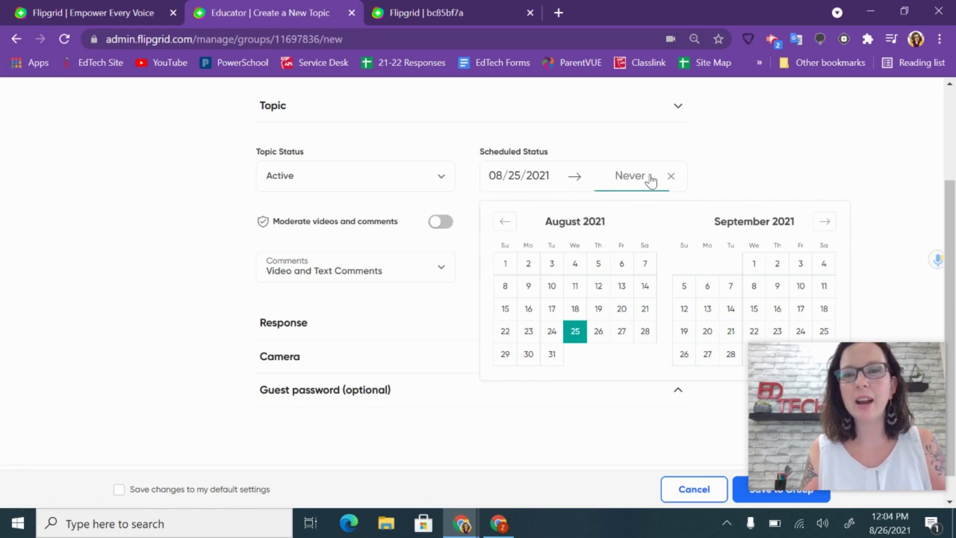
click(753, 263)
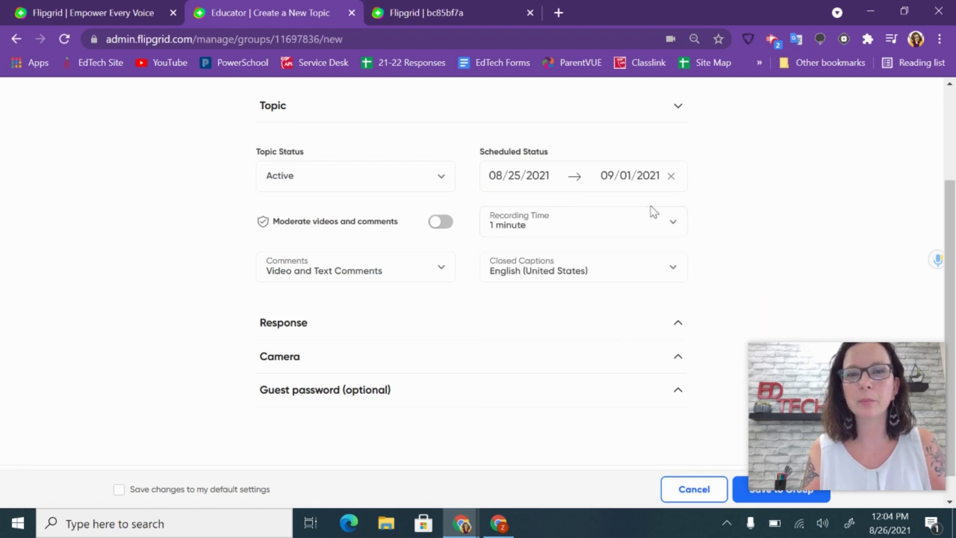
Turn on moderation of videos and comments for the topic
mouse_move(298, 228)
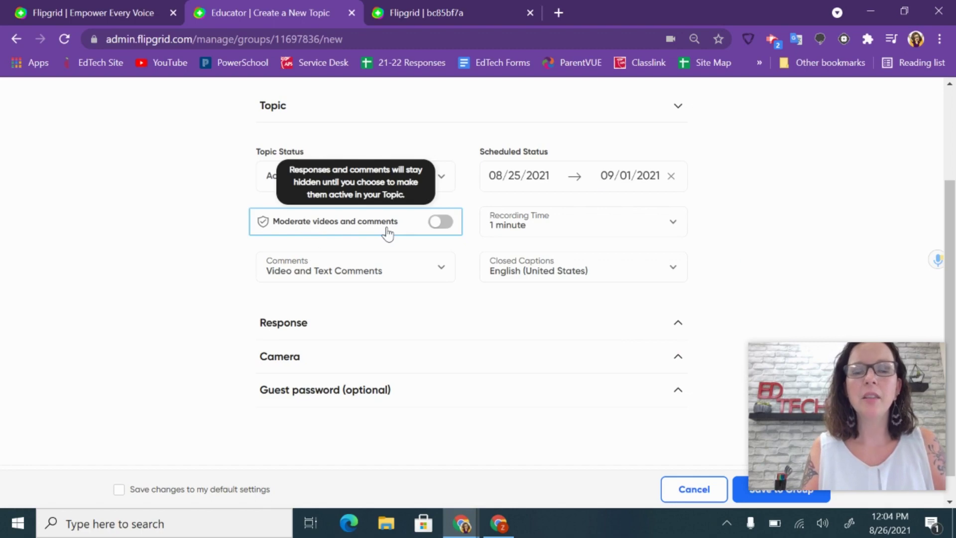
click(444, 223)
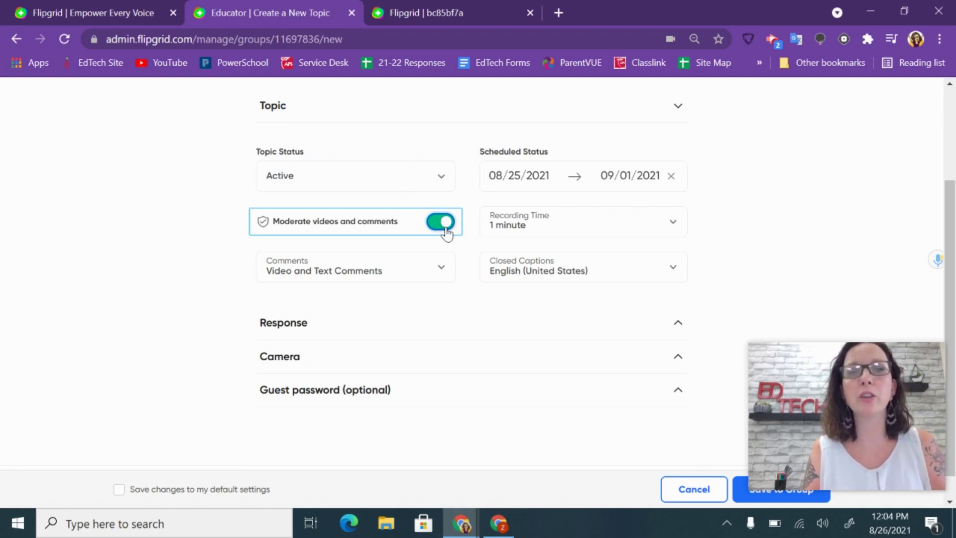
click(445, 225)
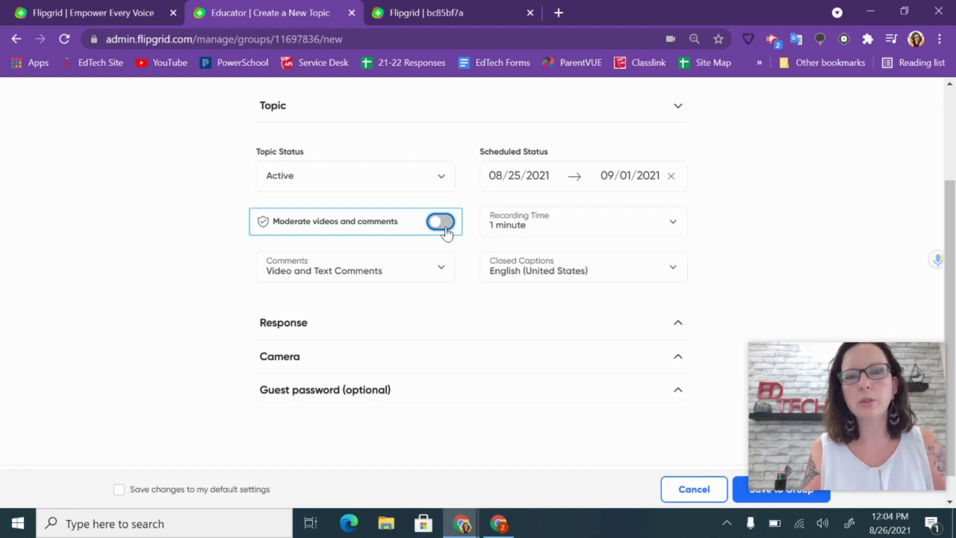
click(446, 226)
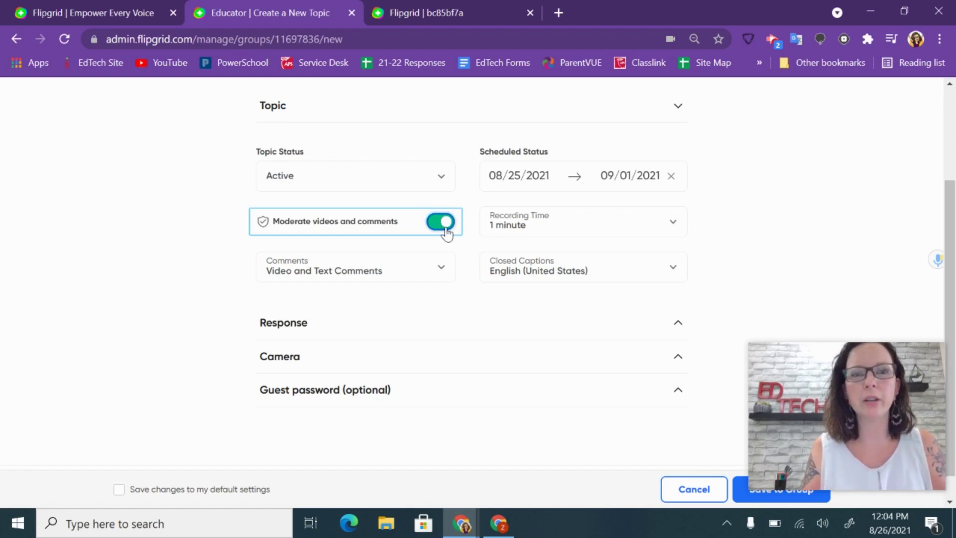
Review the comment and closed caption options, keeping Video and Text Comments and English (United States)
click(438, 280)
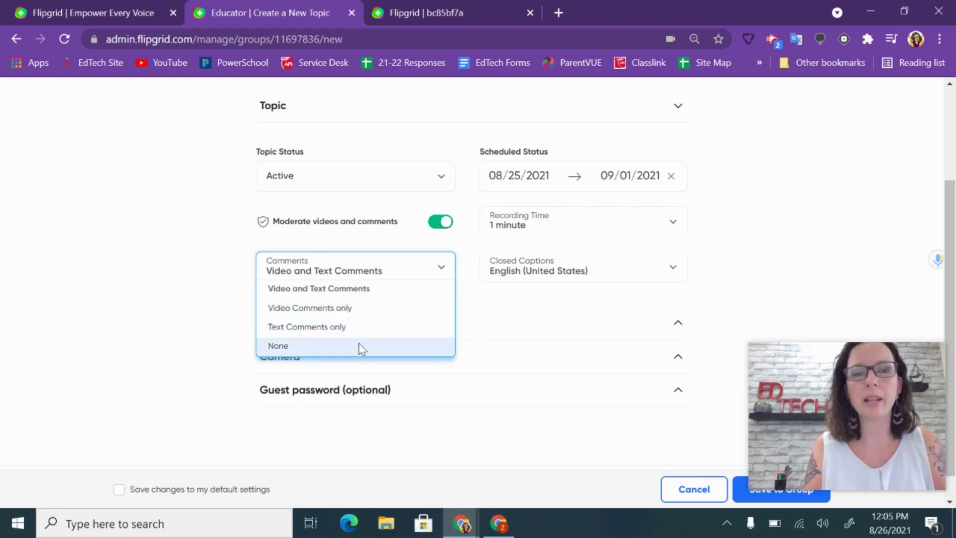
click(392, 288)
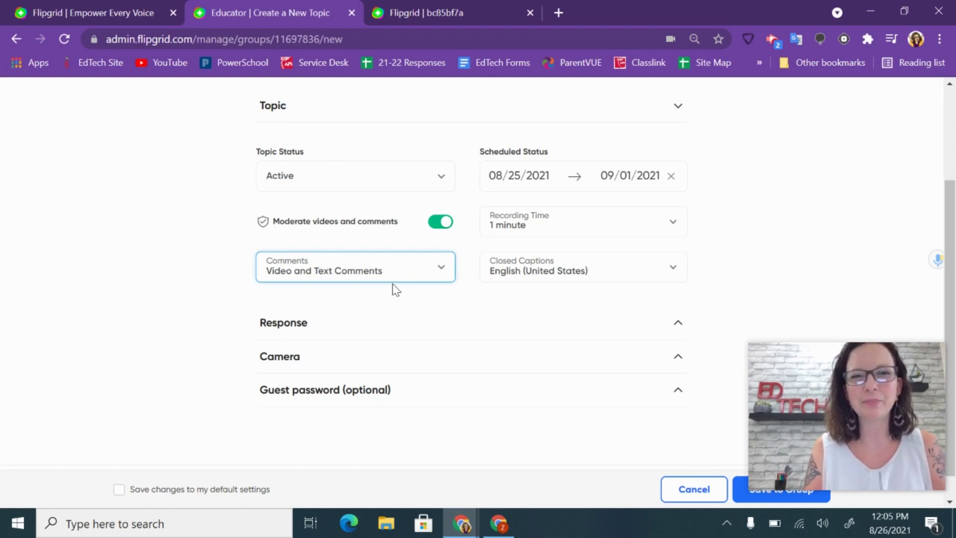
click(619, 271)
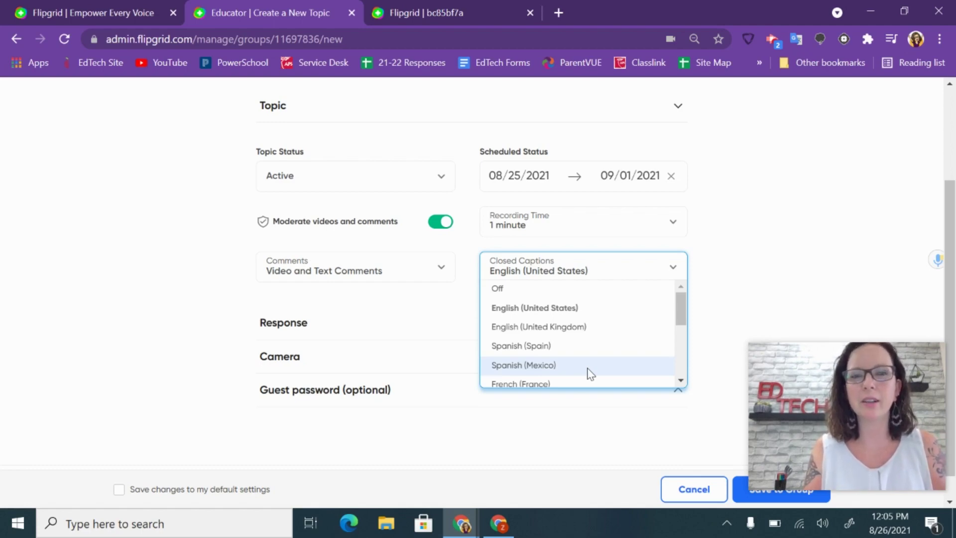
click(541, 272)
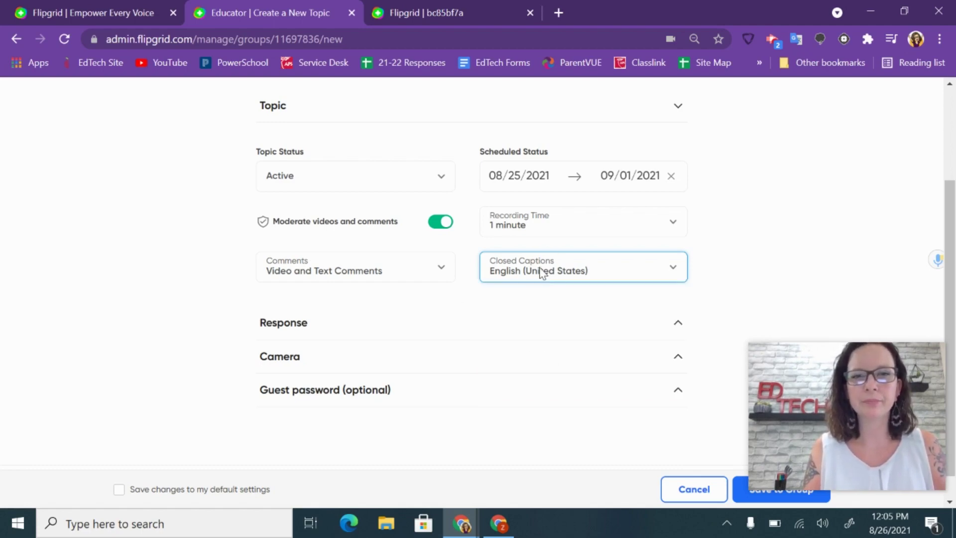
Disable download and share and the view count display in the topic's response settings
click(411, 334)
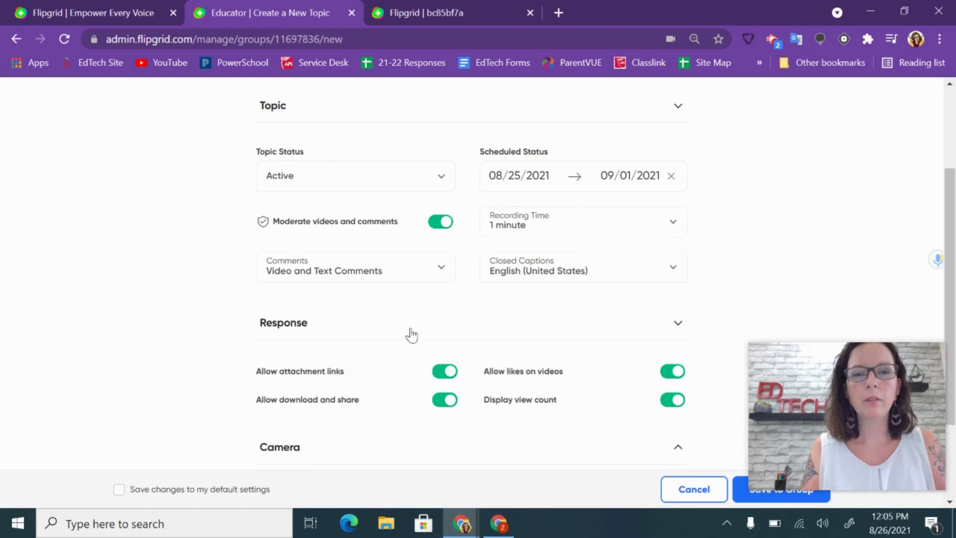
scroll(411, 335, down, 2)
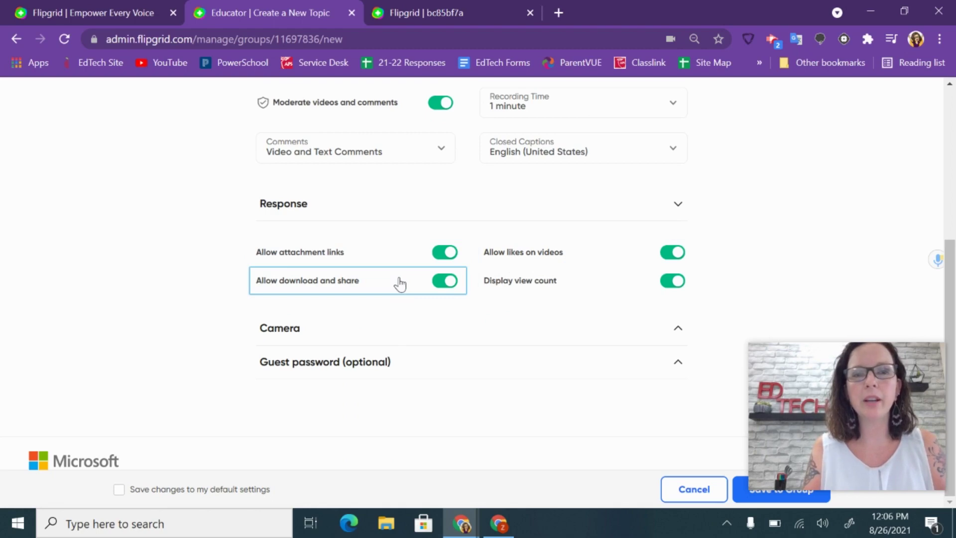
click(439, 281)
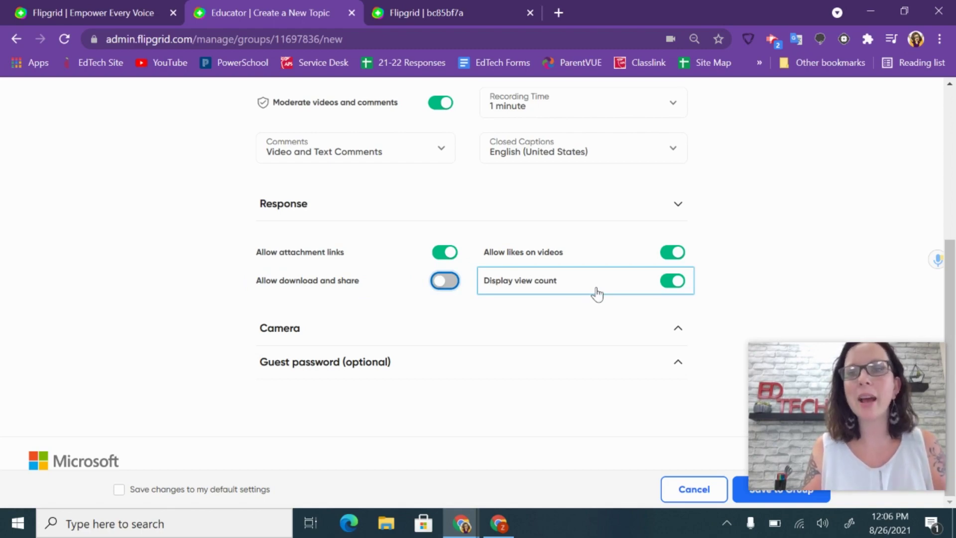
click(670, 282)
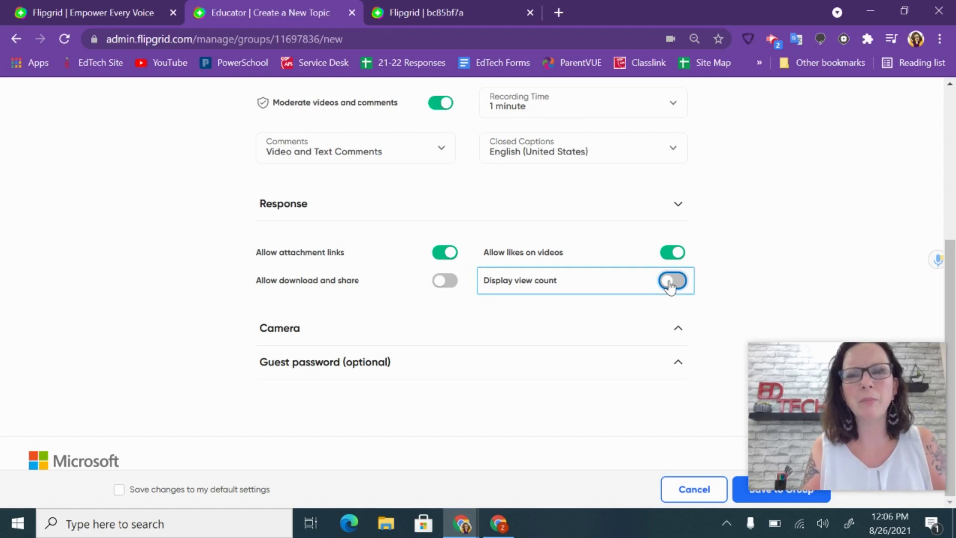
Expand the camera and guest password sections and review the Essentials, Expressions, Sticky Notes and guest password options
click(503, 328)
scroll(501, 337, down, 3)
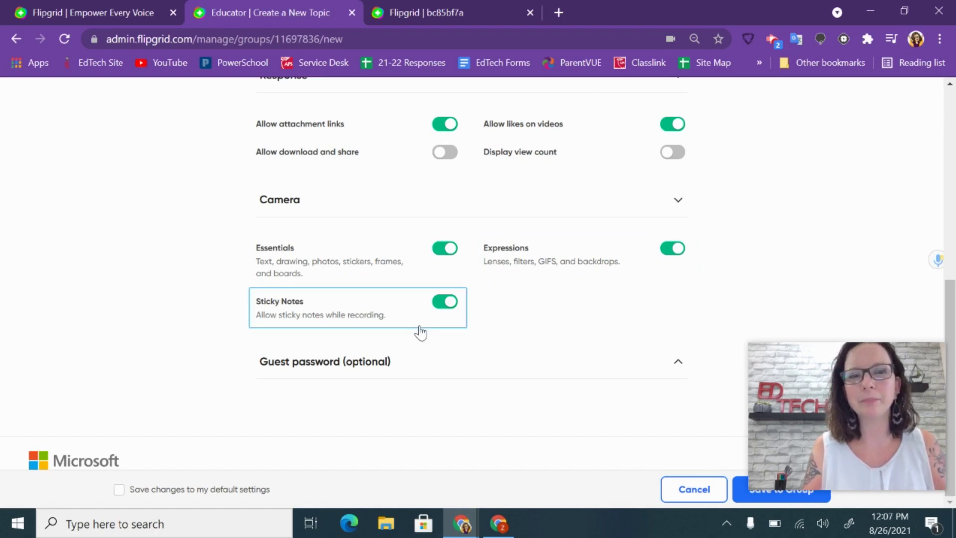
click(428, 368)
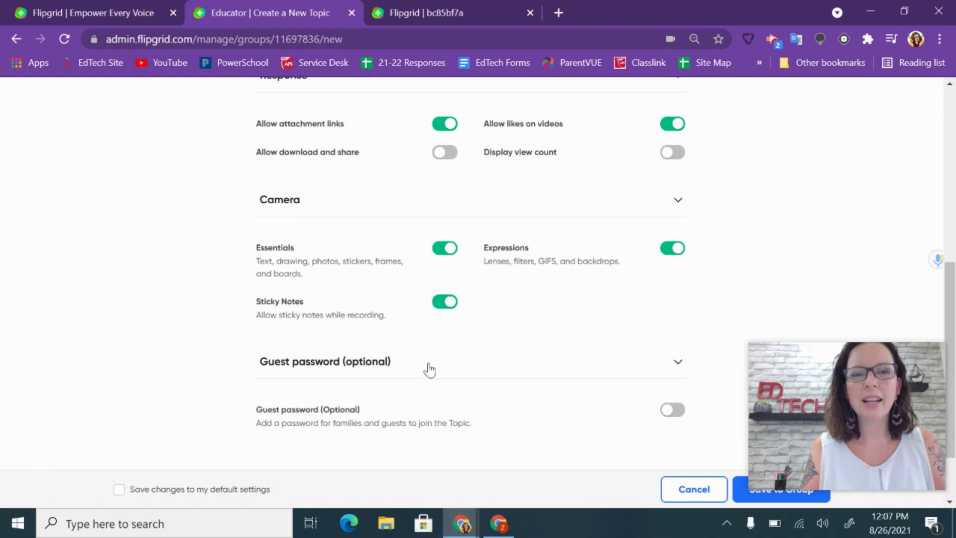
scroll(428, 369, down, 2)
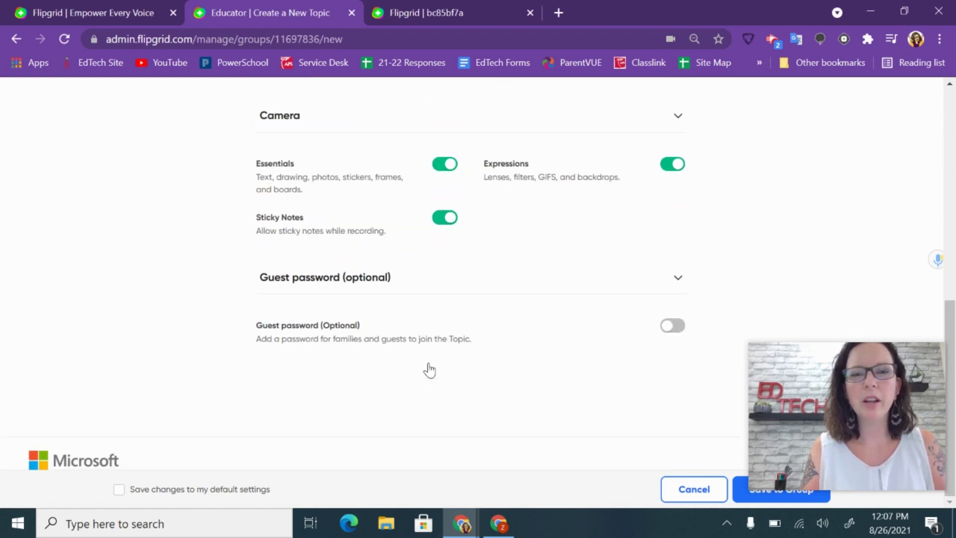
click(673, 329)
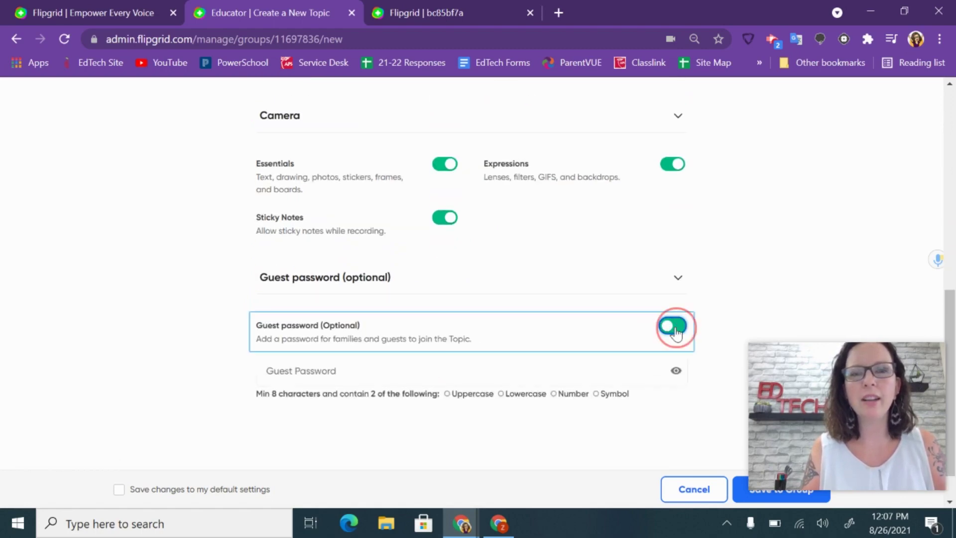
click(363, 370)
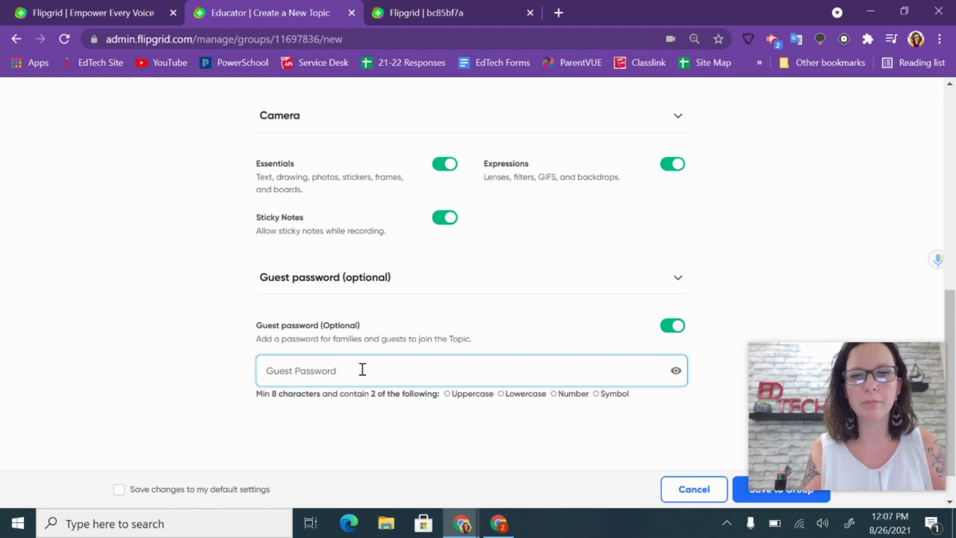
click(664, 330)
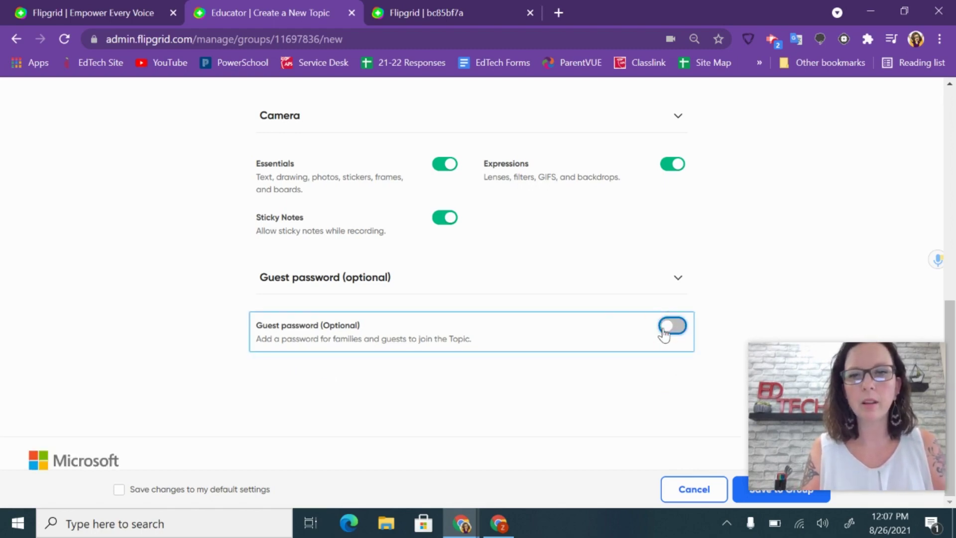
Review the topic's details and settings once more and save the topic to the group
scroll(637, 298, up, 10)
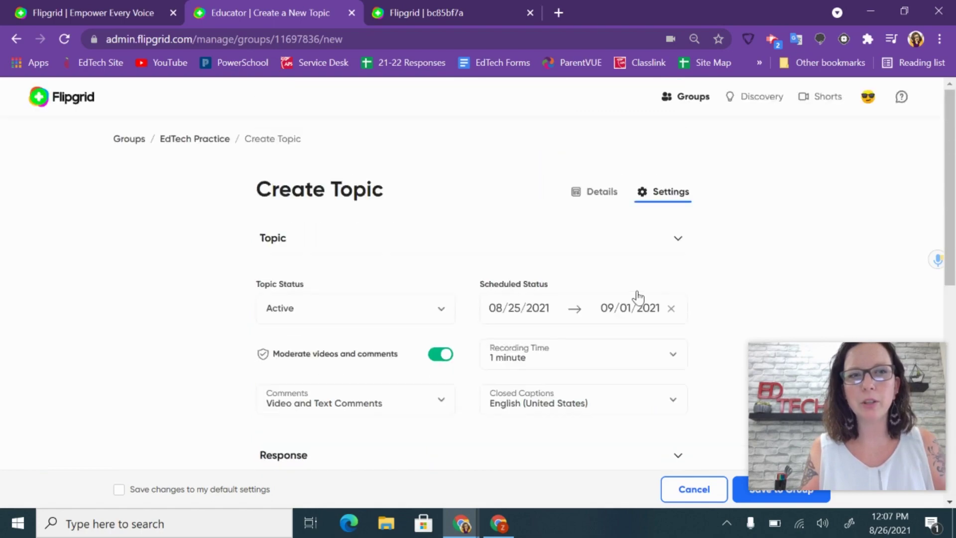
click(599, 195)
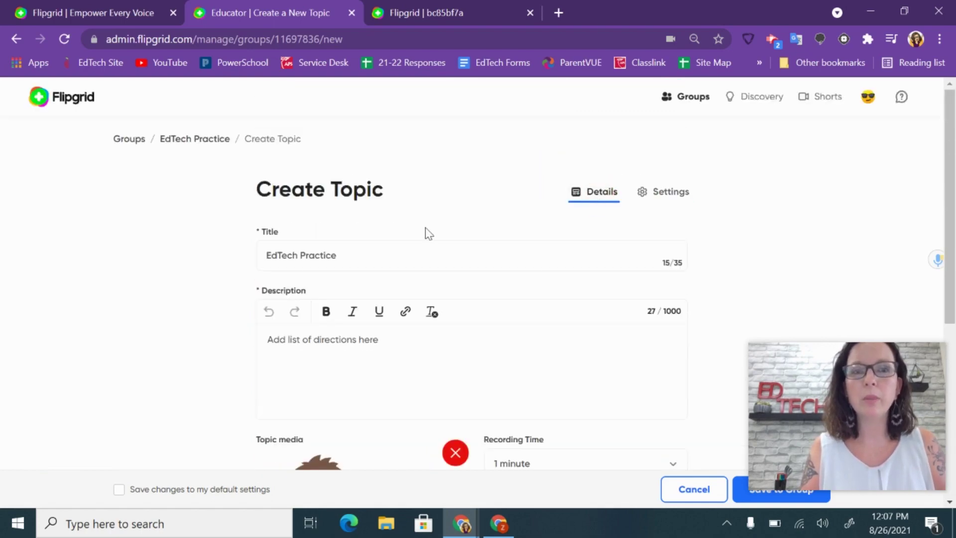
scroll(388, 264, down, 5)
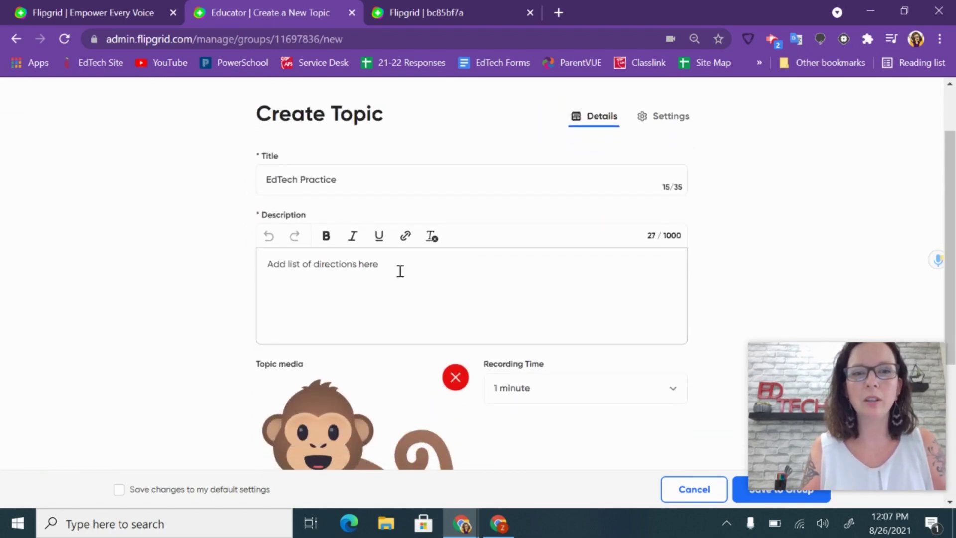
scroll(401, 277, down, 2)
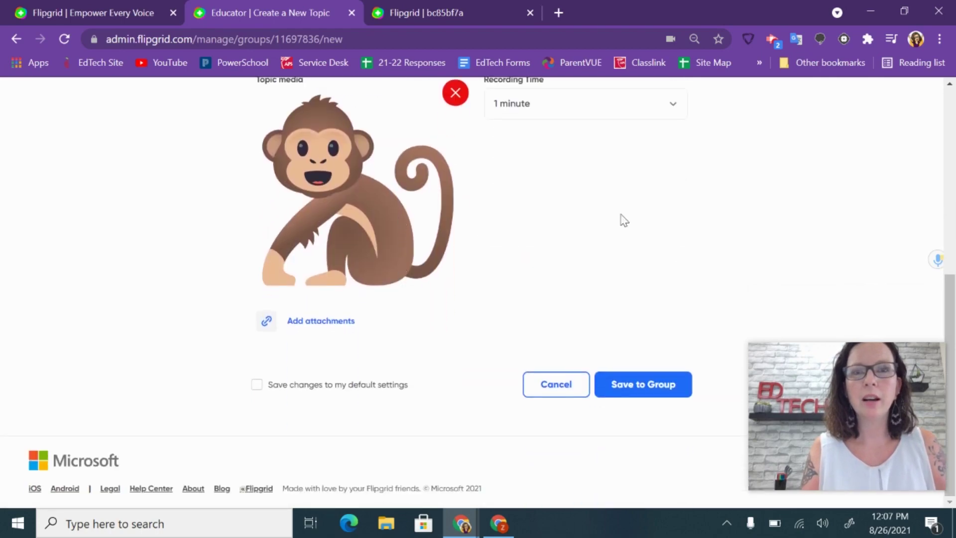
scroll(607, 123, up, 3)
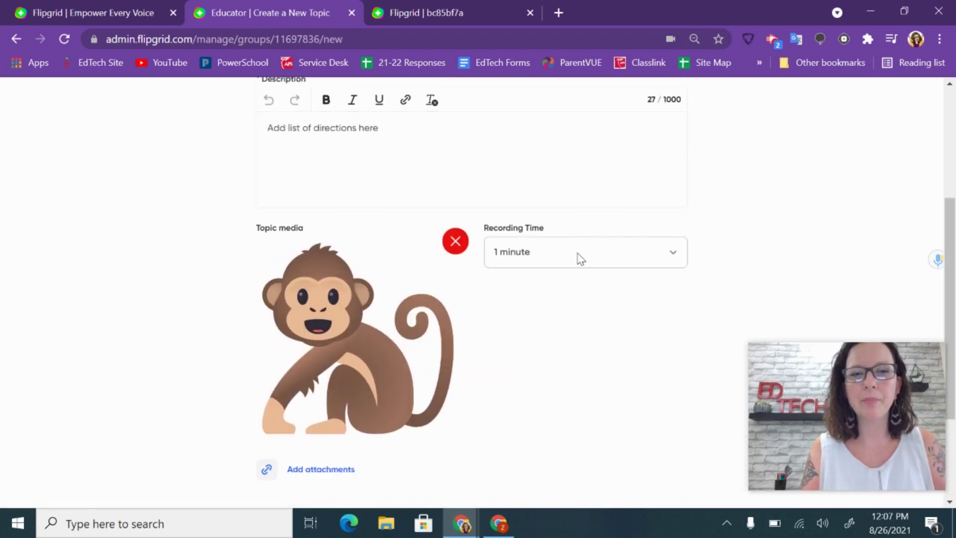
scroll(577, 255, up, 4)
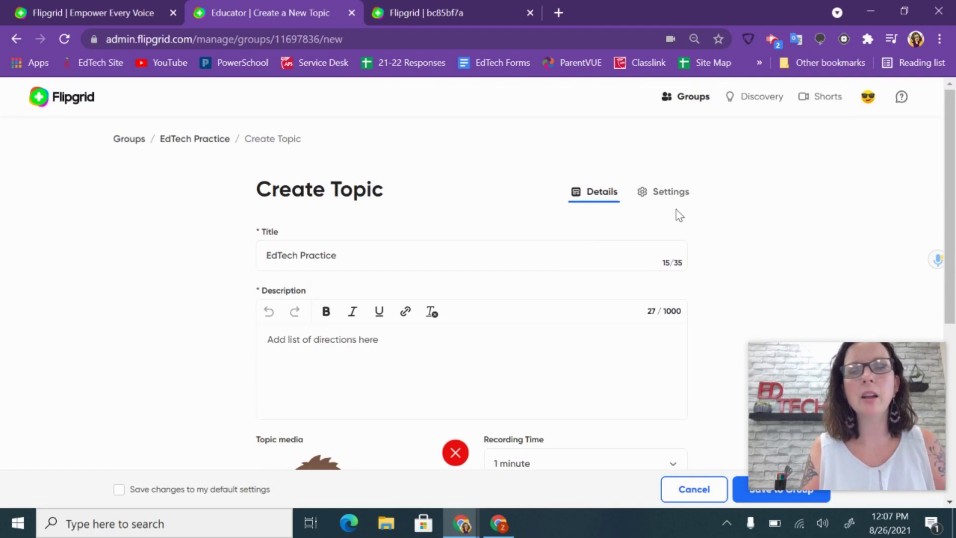
click(675, 196)
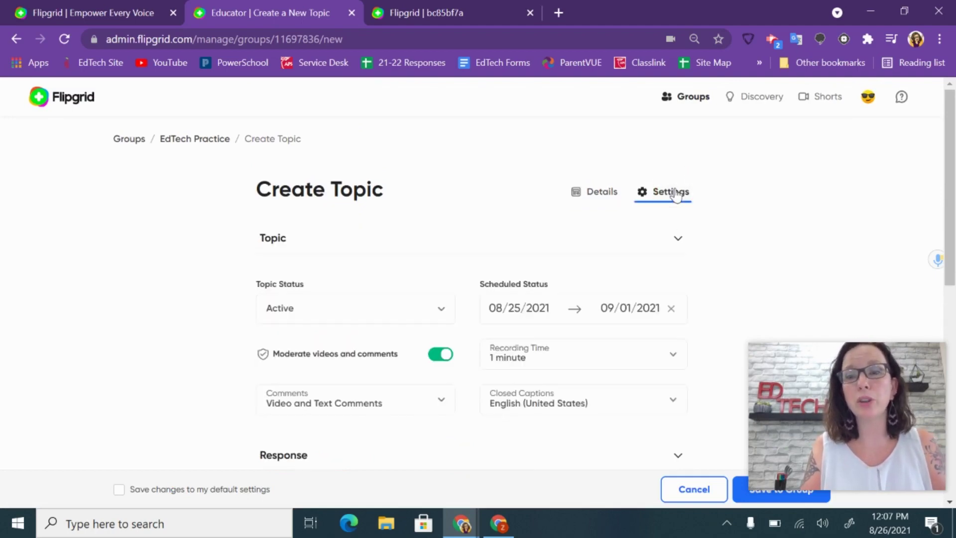
scroll(596, 238, down, 1)
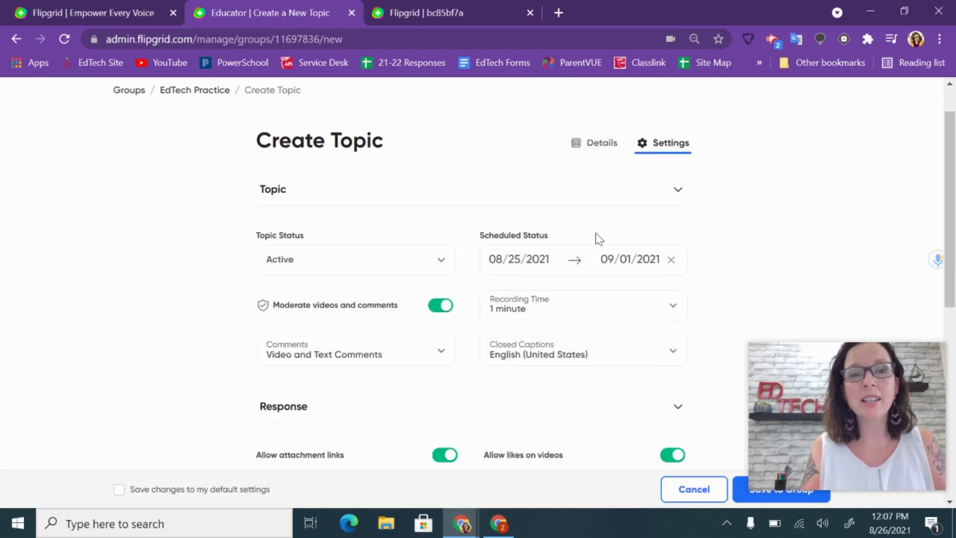
scroll(434, 233, down, 8)
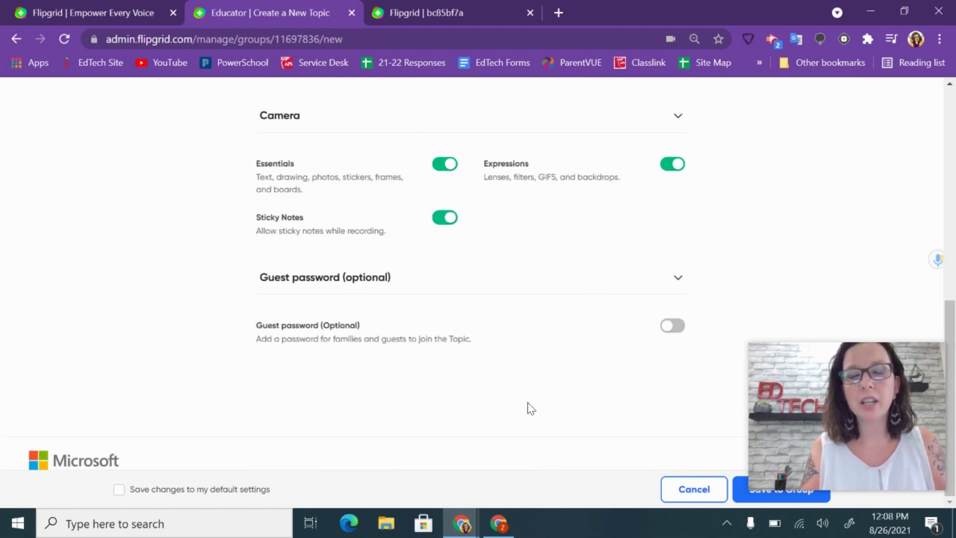
click(768, 502)
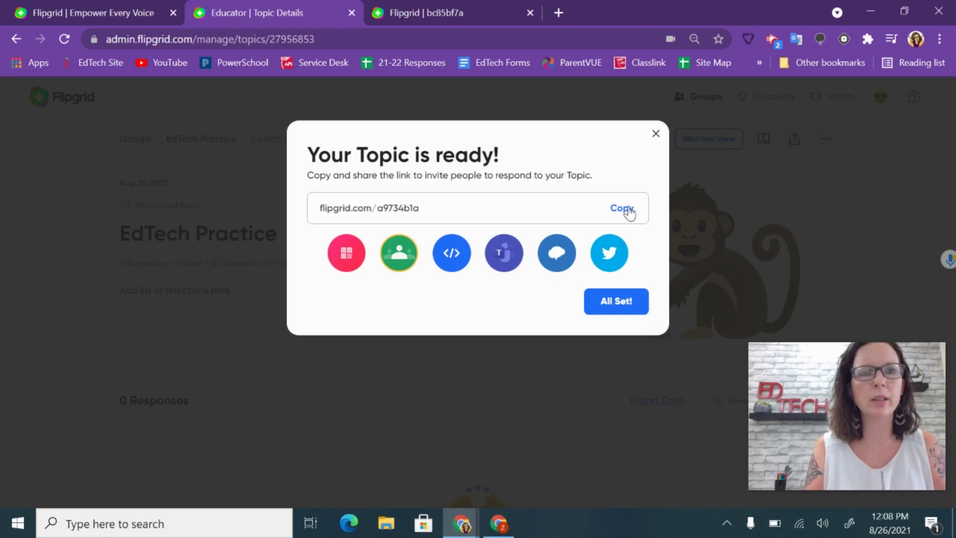
Dismiss the topic's sharing dialog and look over the saved EdTech Practice topic page and its responses area
click(657, 135)
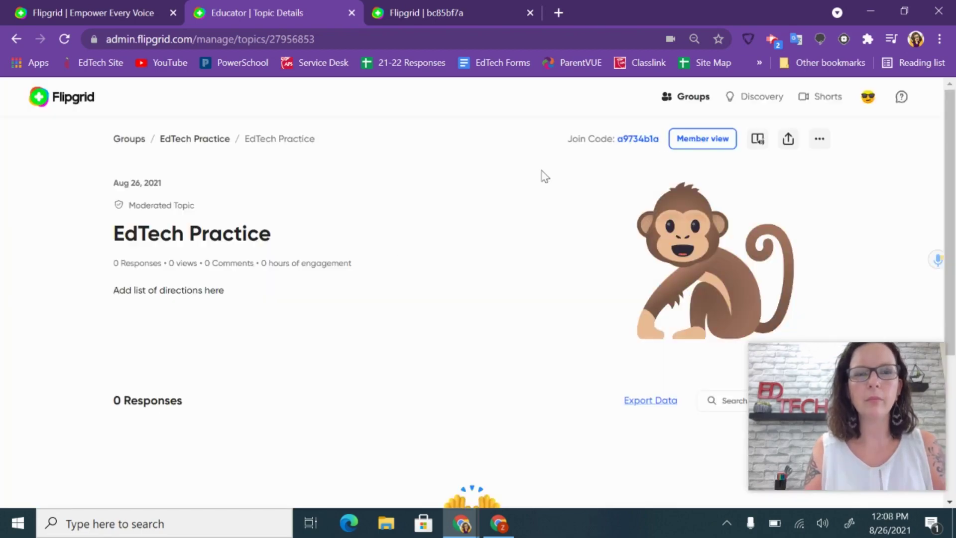
scroll(385, 281, down, 5)
scroll(385, 282, up, 5)
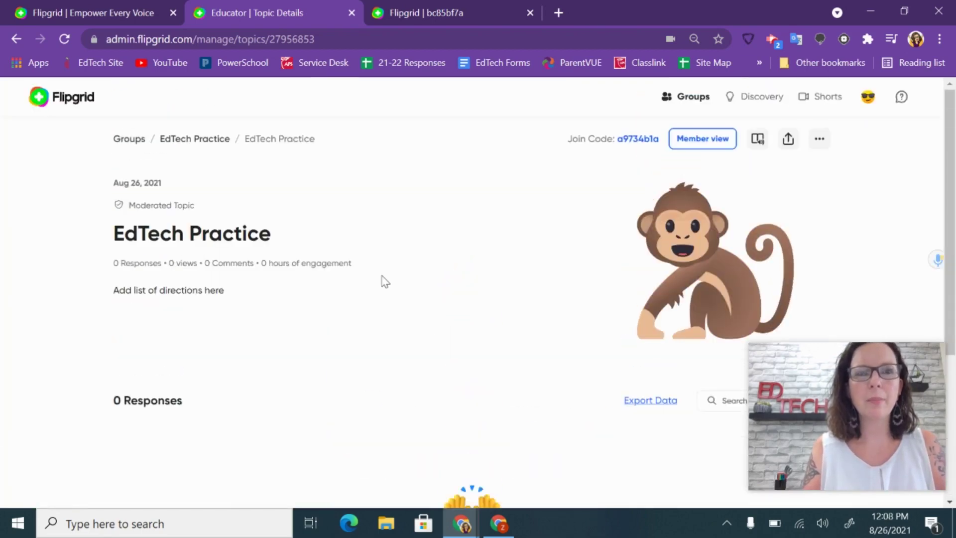
scroll(385, 282, down, 1)
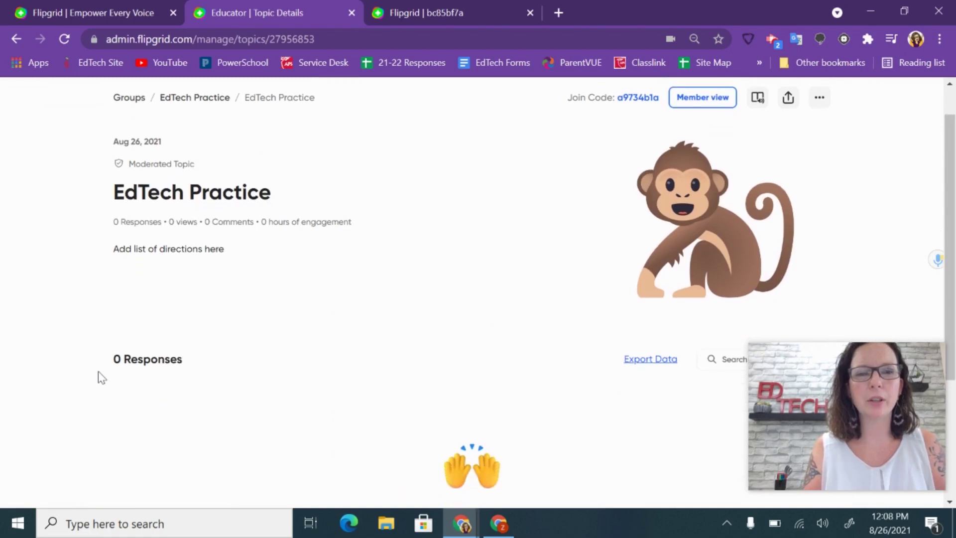
scroll(223, 366, up, 1)
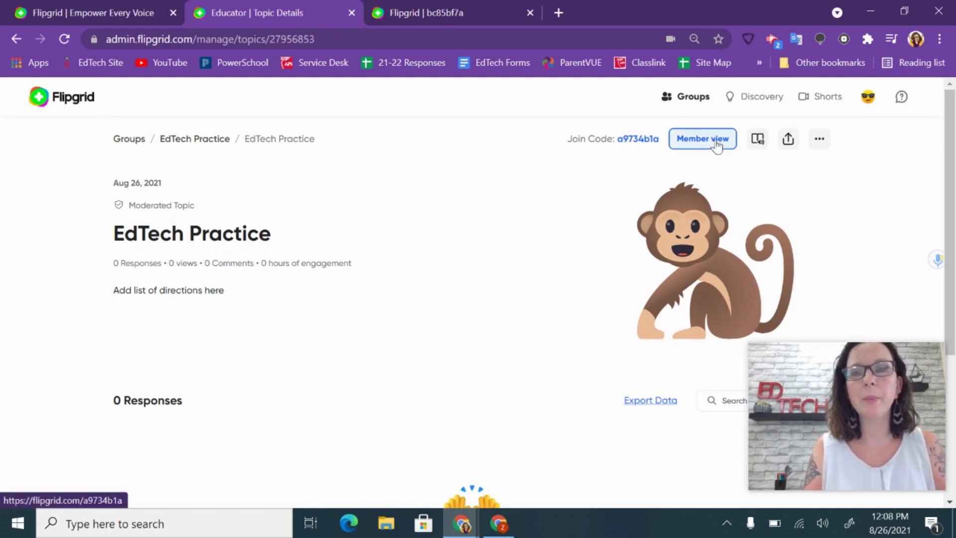
Refresh the member view of the EdTech Practice group and start adding a video to the EdTech Practice topic
click(463, 10)
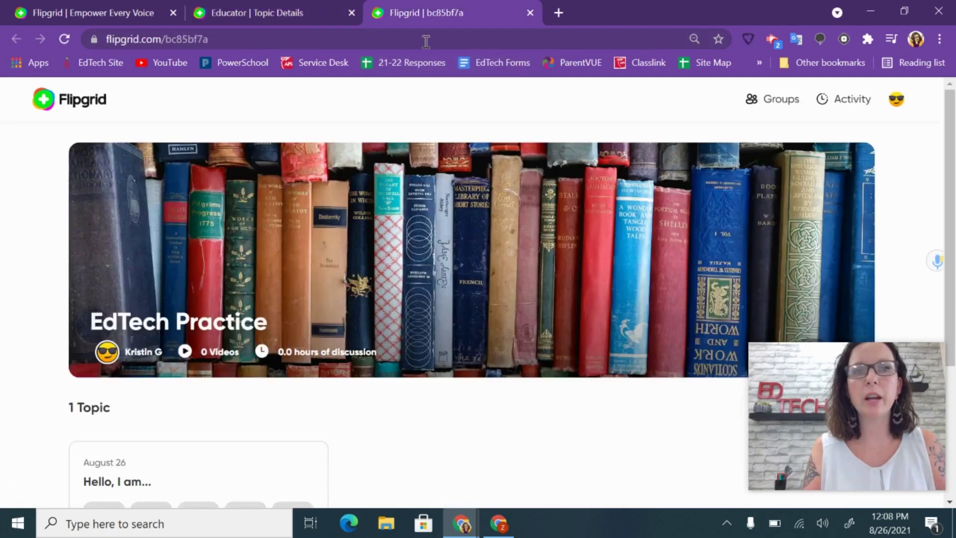
scroll(304, 224, down, 4)
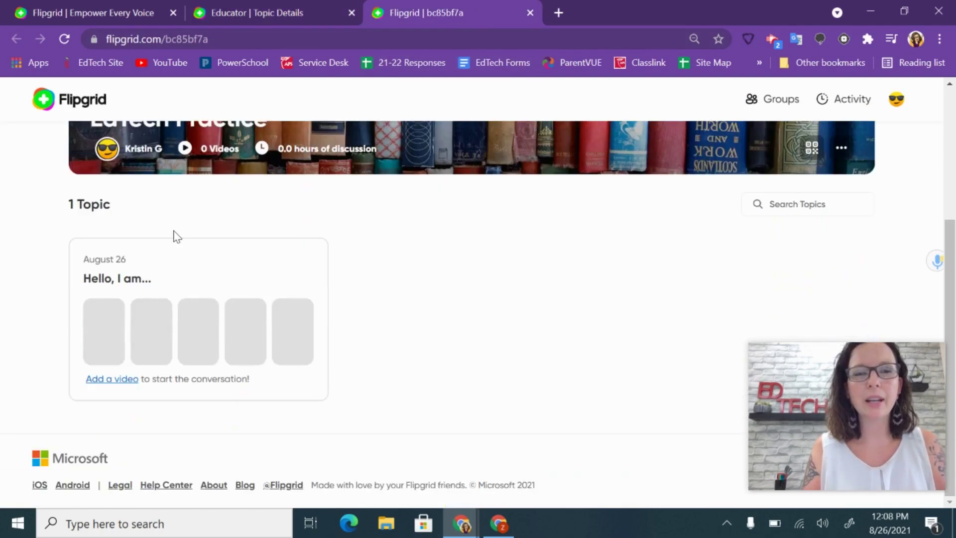
click(65, 39)
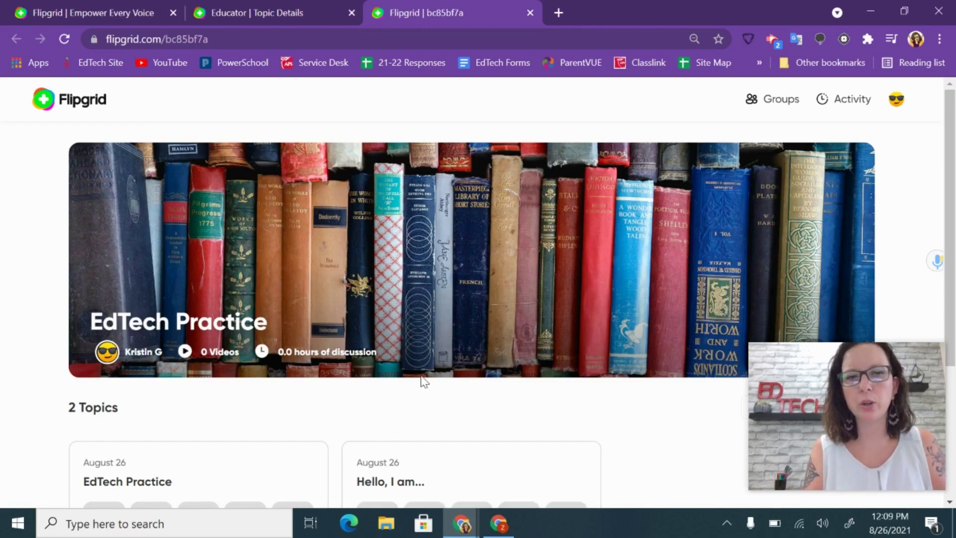
scroll(422, 381, down, 3)
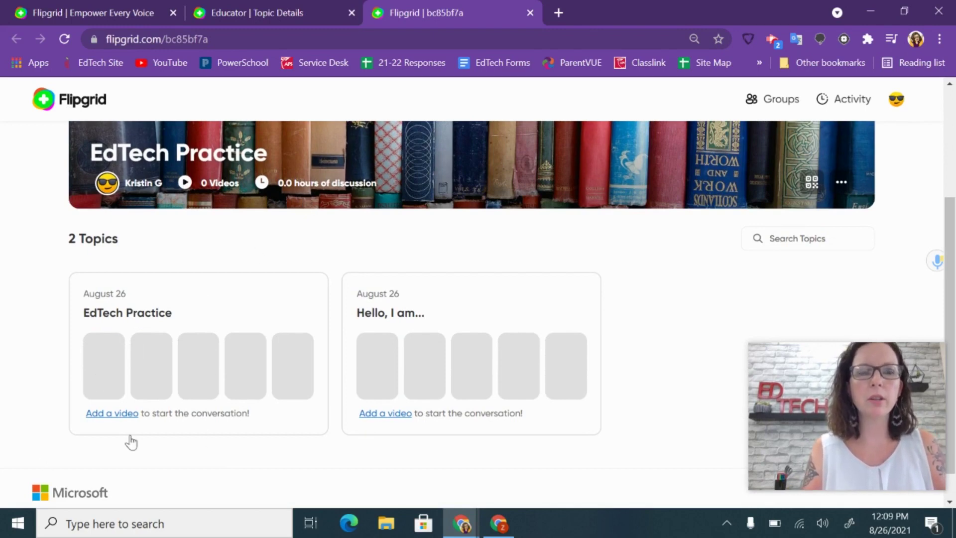
click(116, 414)
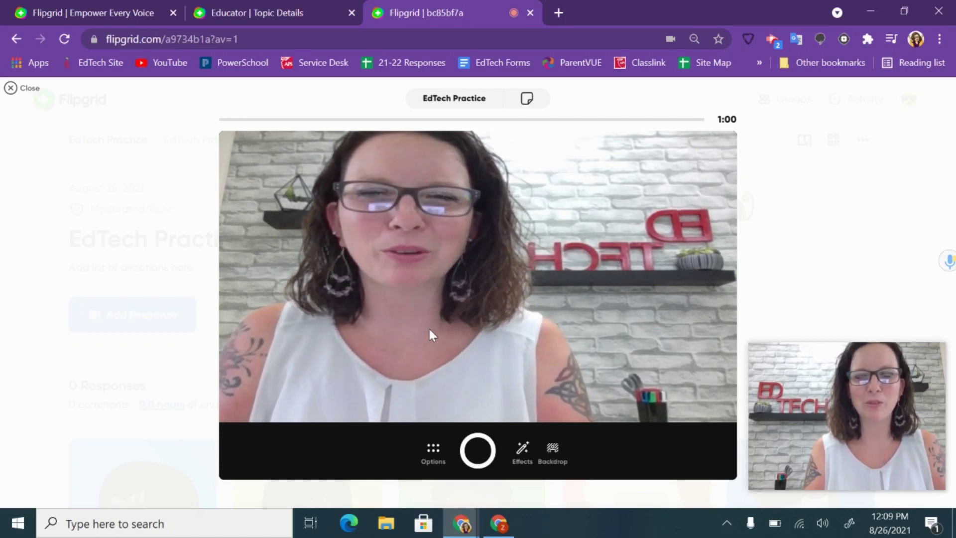
Try the camera's Mic only option, turn it back off, and mirror the video
click(431, 453)
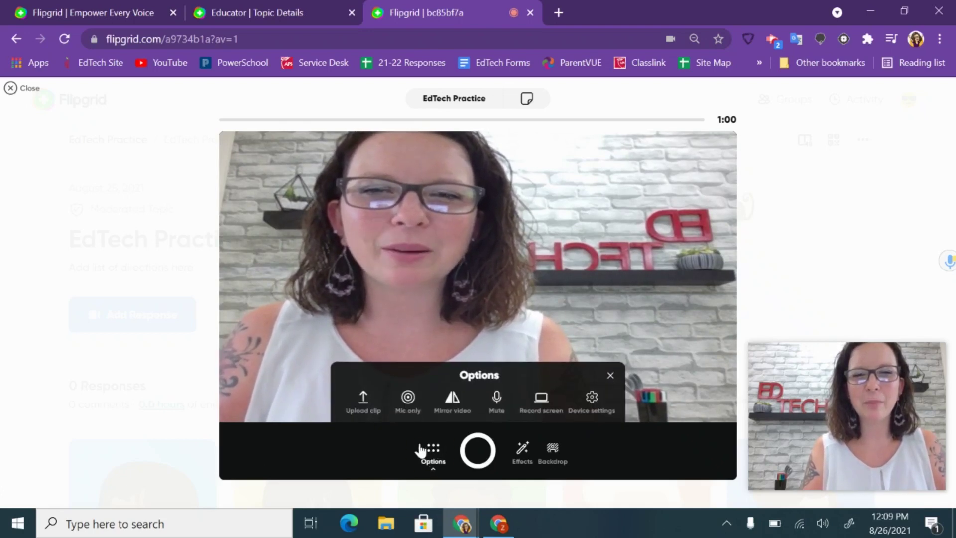
click(406, 402)
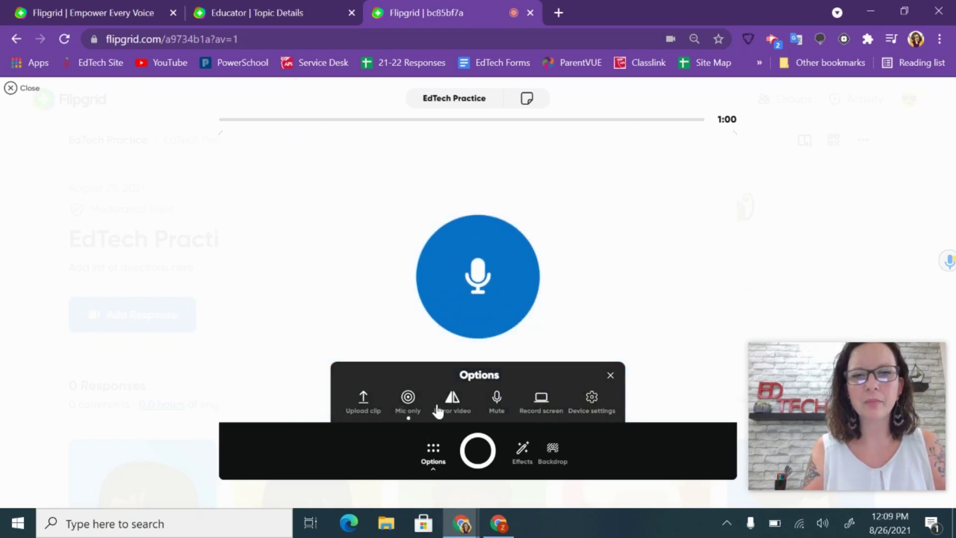
click(417, 404)
click(453, 406)
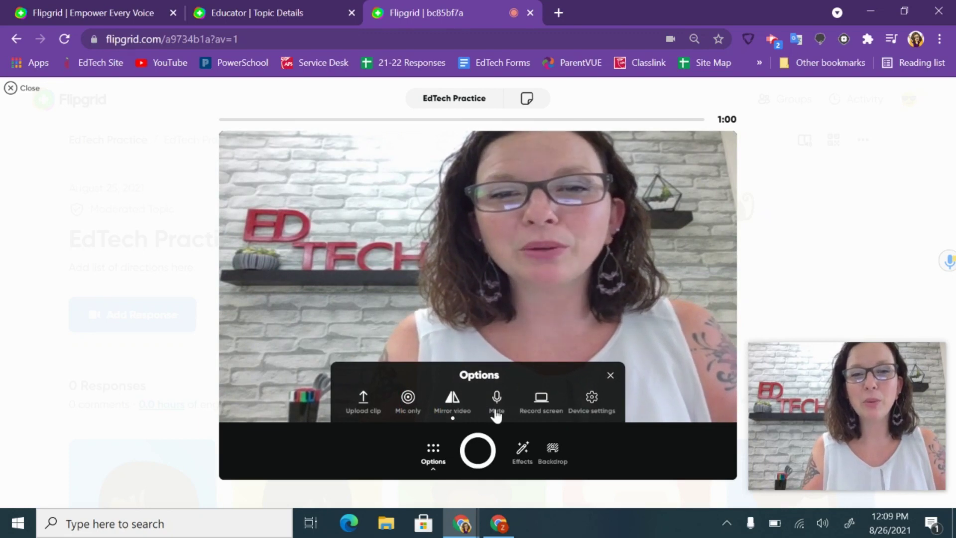
Look at the Record screen setup with its camera and microphone choices, and return to the camera's options
click(542, 406)
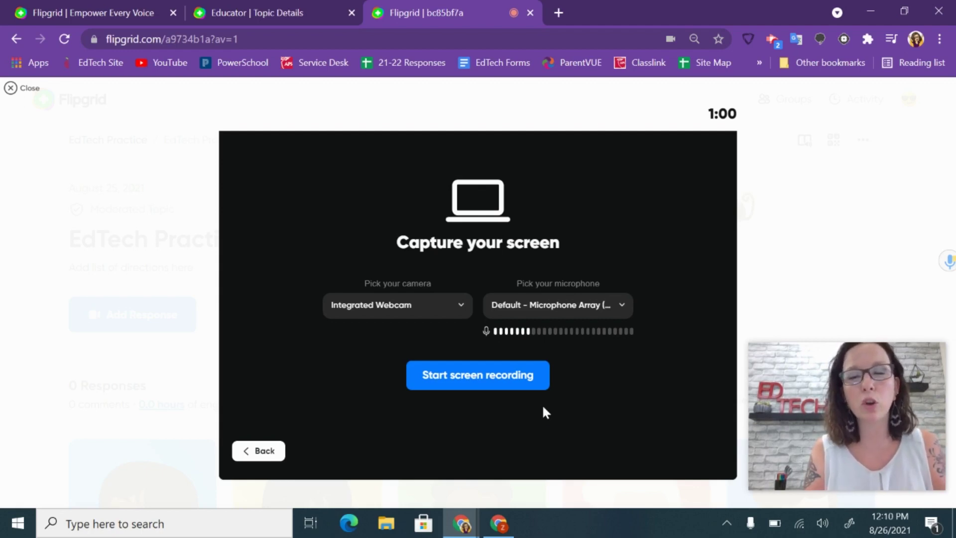
click(252, 451)
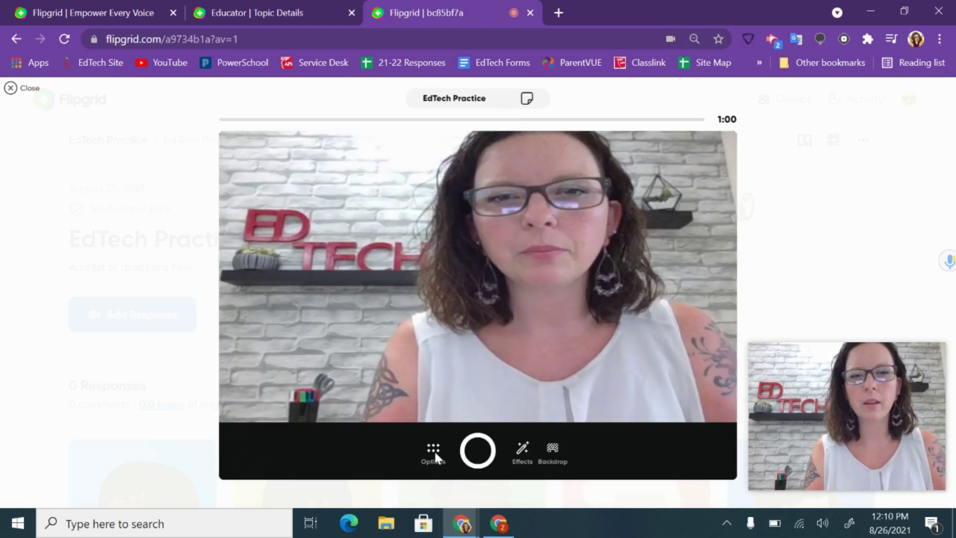
click(435, 452)
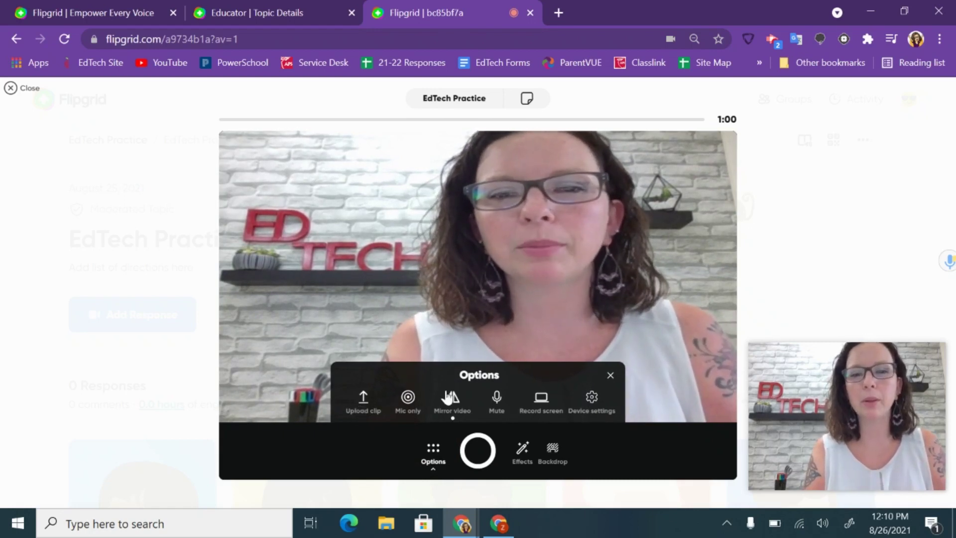
Try the Lift, rainbow, brick and pixelated filters on the camera video and clear the filter again
click(522, 450)
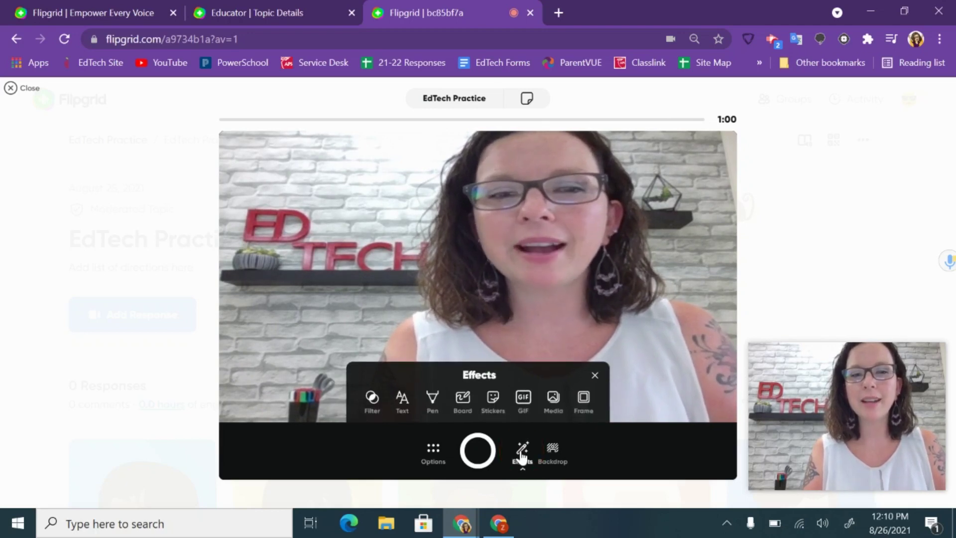
click(372, 397)
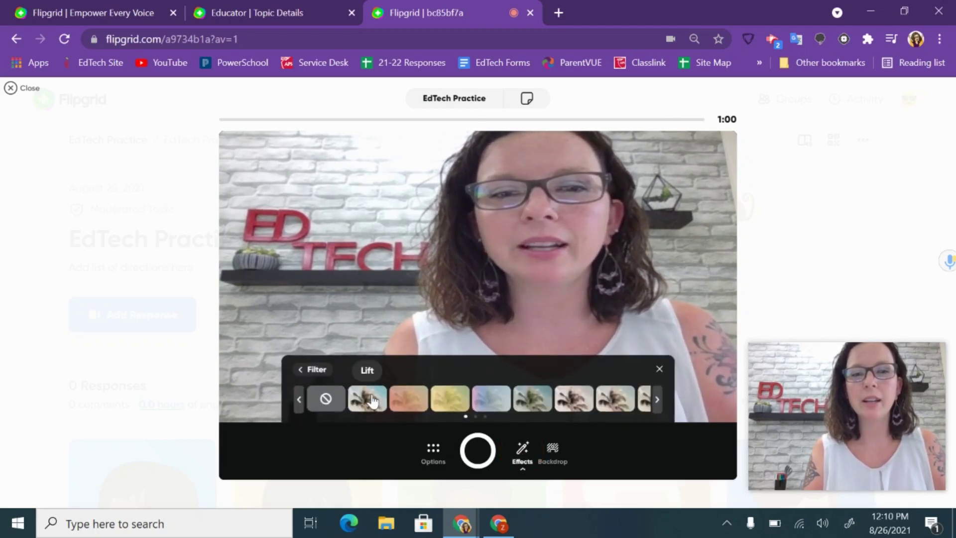
click(368, 398)
click(545, 397)
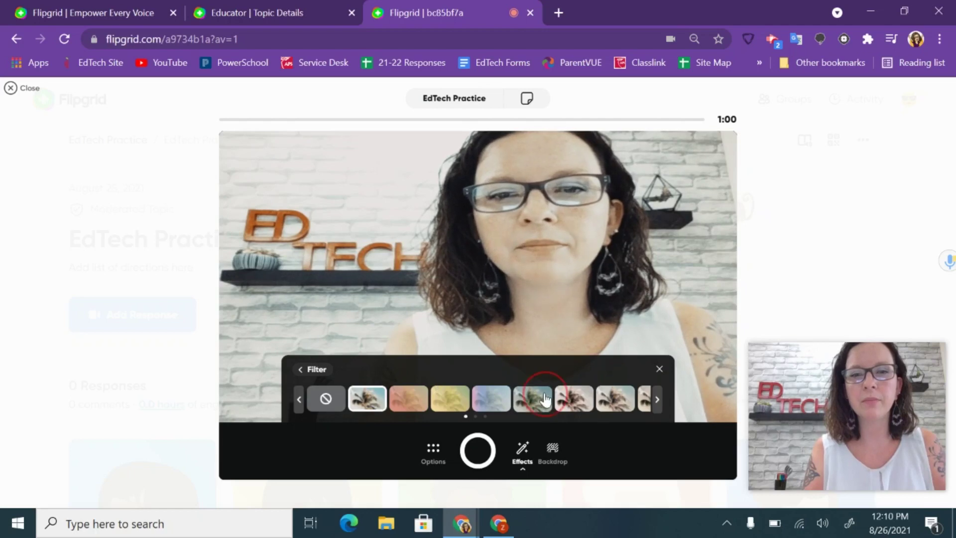
click(655, 399)
click(528, 405)
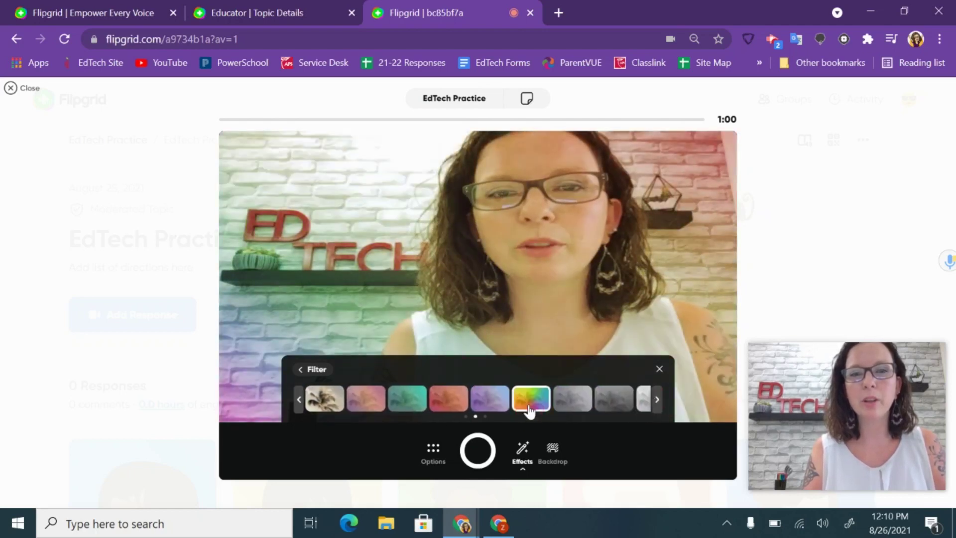
click(656, 399)
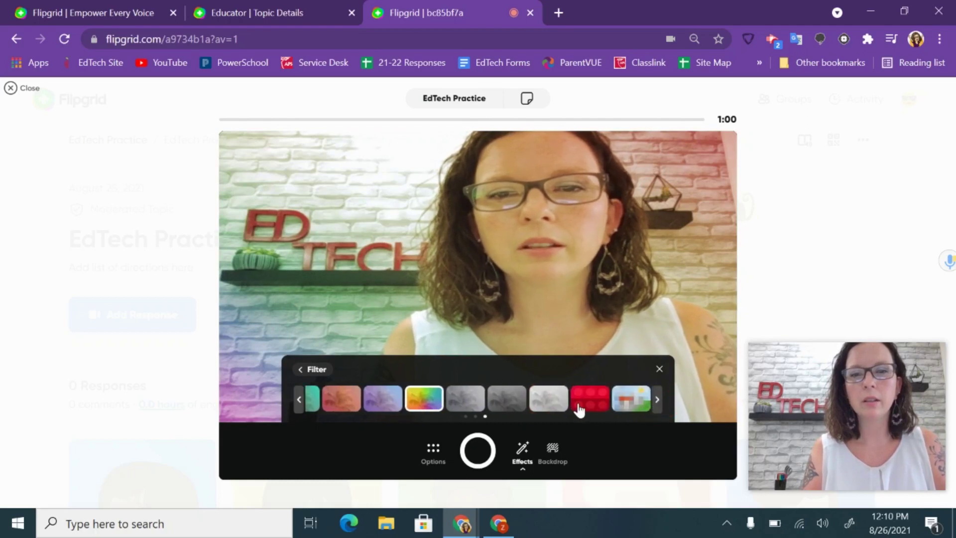
click(579, 408)
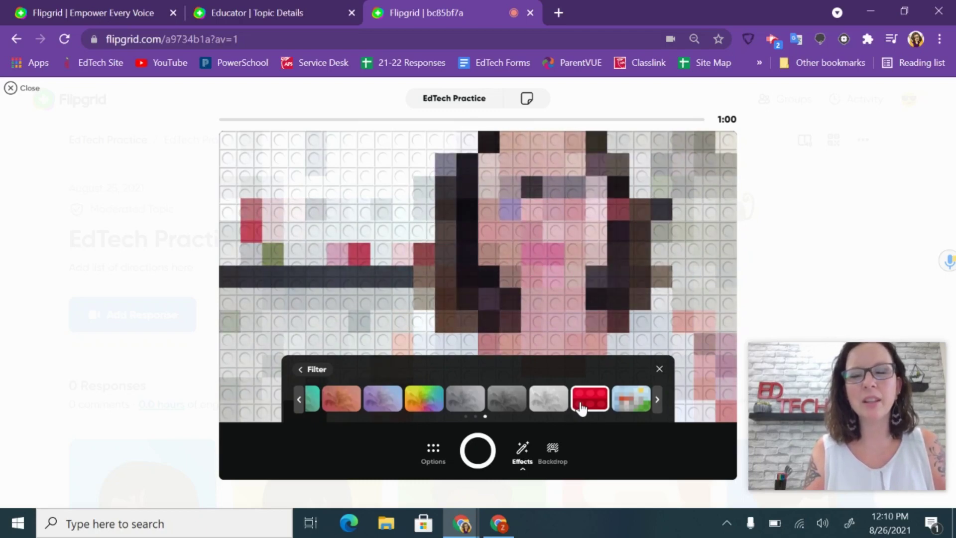
click(635, 407)
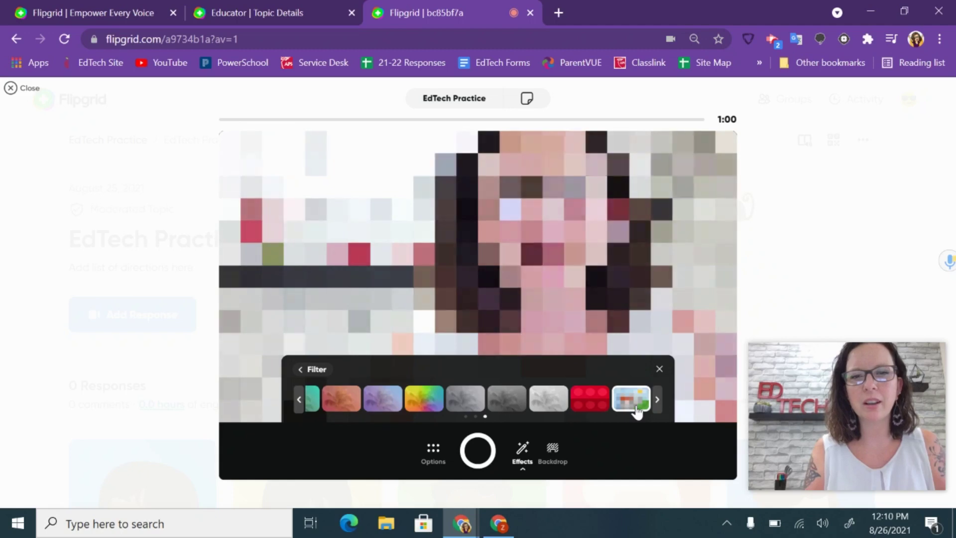
click(317, 370)
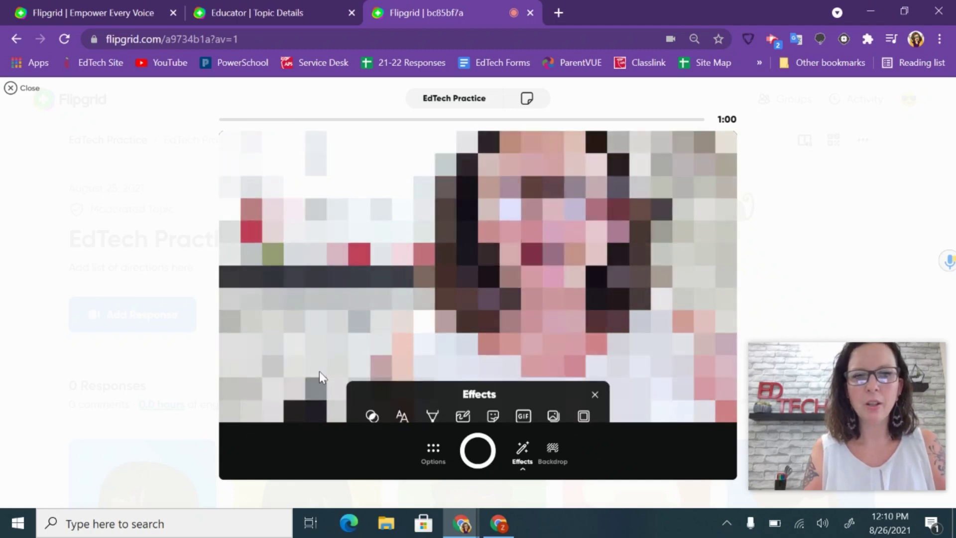
click(373, 414)
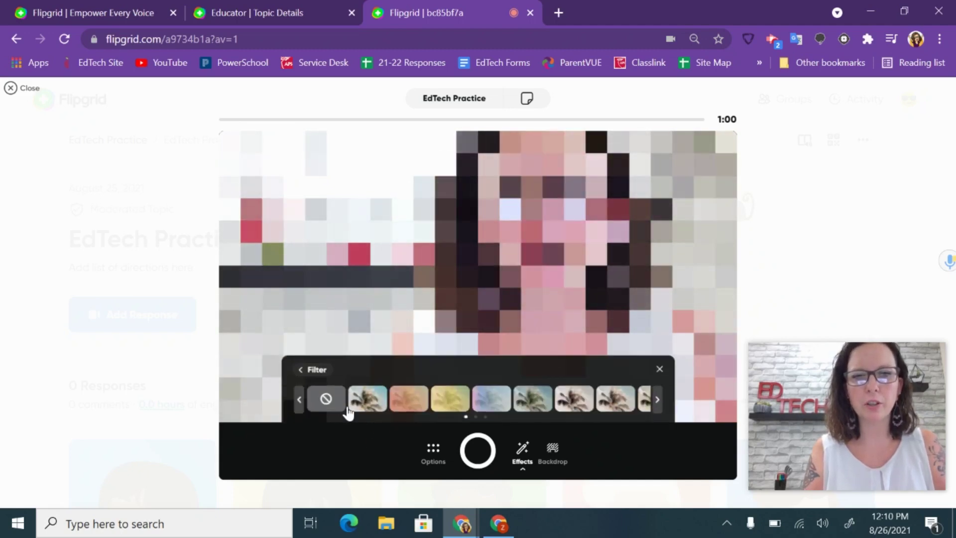
click(321, 397)
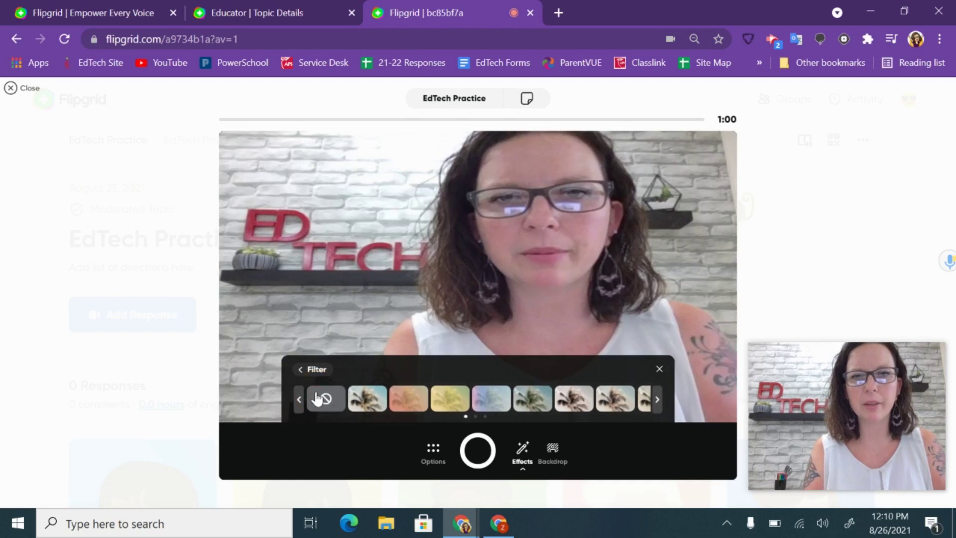
Add a Superpower-style text effect reading "Hello!" to the camera video
click(521, 451)
click(399, 397)
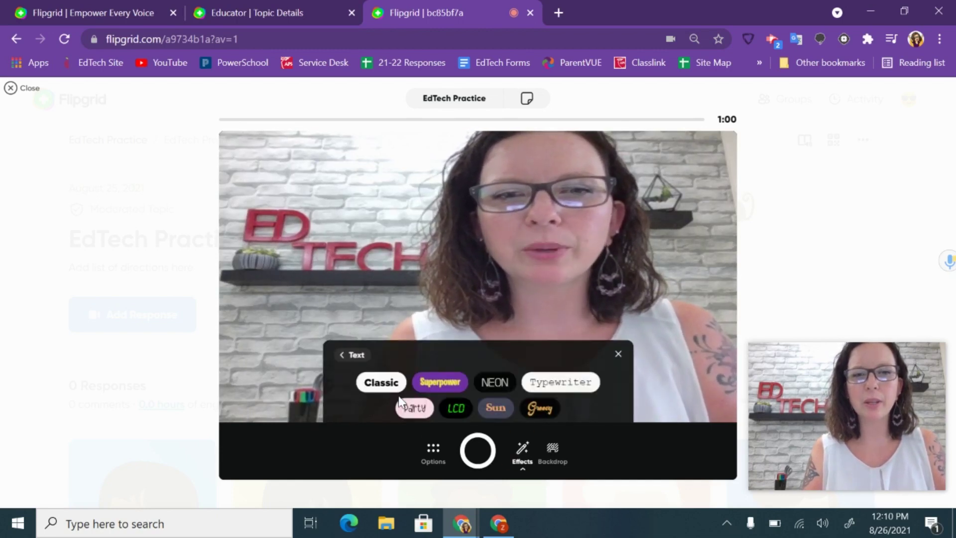
click(445, 381)
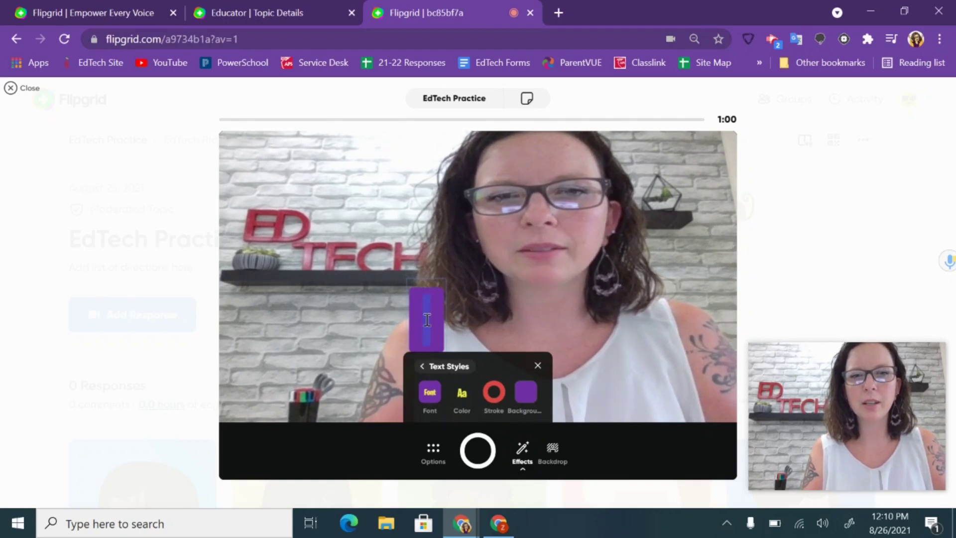
text(He)
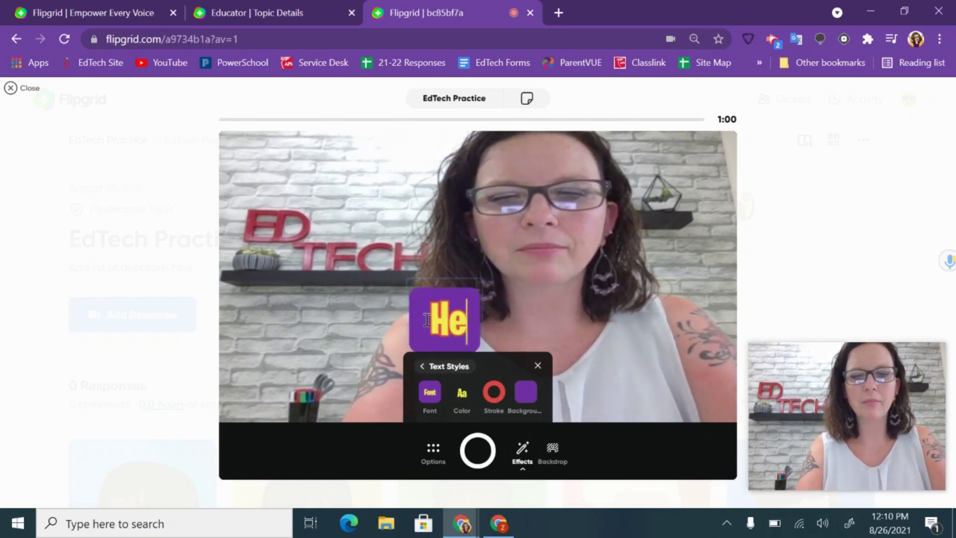
text(llo!)
Set the "Hello!" text's background to blue and look at the text colour choices
click(460, 391)
click(459, 384)
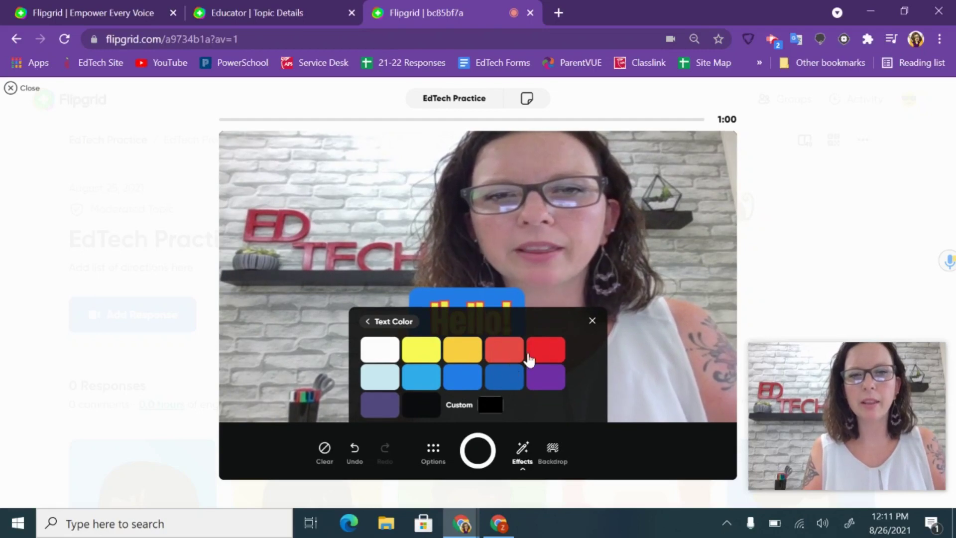
click(366, 321)
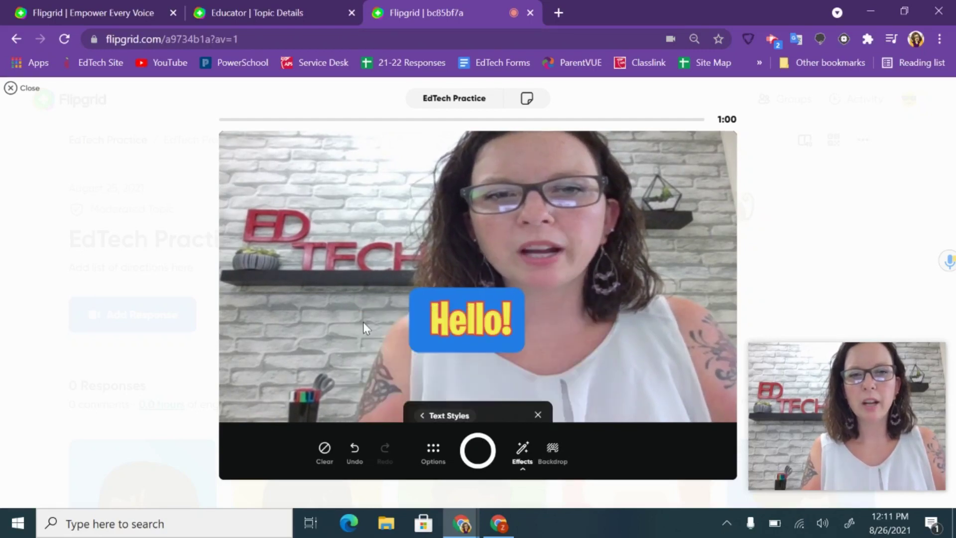
Move the "Hello!" text to the upper-left corner of the video and shrink it very slightly
click(465, 325)
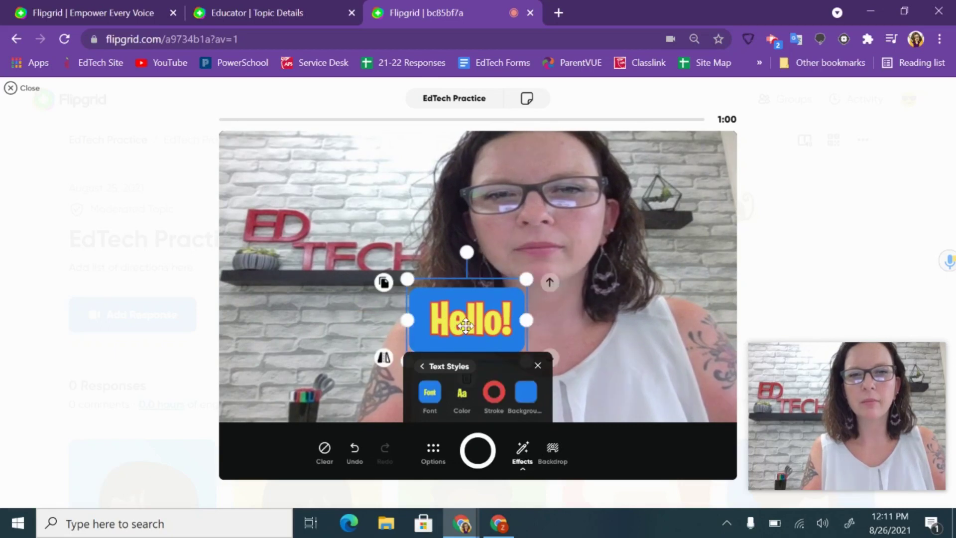
click(431, 290)
drag(261, 120, 292, 164)
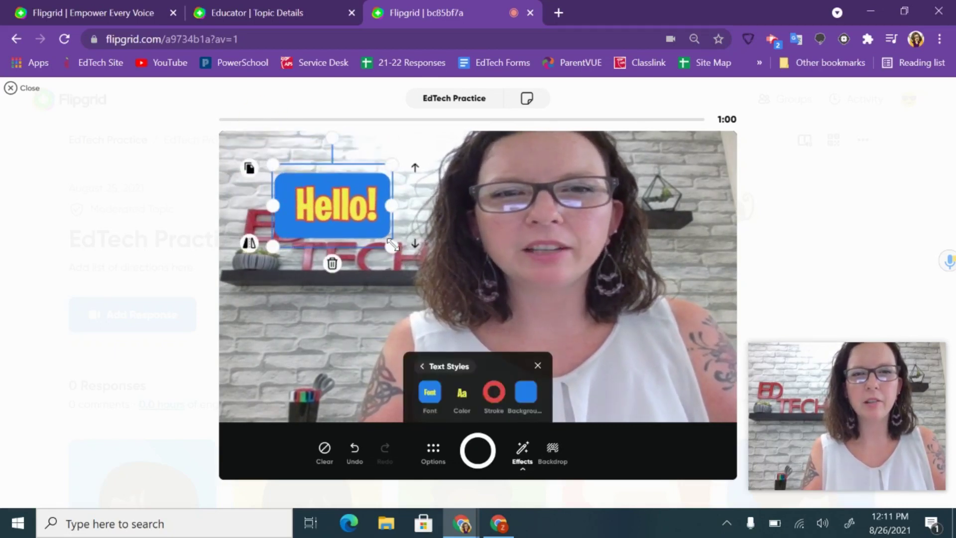
mouse_move(392, 245)
mouse_down()
mouse_move(435, 270)
mouse_move(348, 217)
mouse_move(391, 244)
mouse_up()
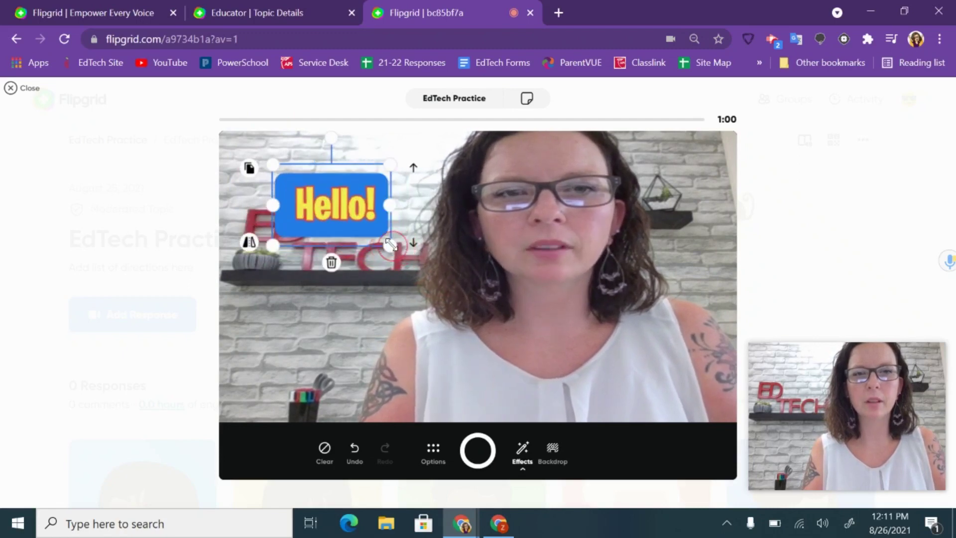
Try the grid and pink lined boards for the camera video, ending with the split-screen dotted board
click(522, 450)
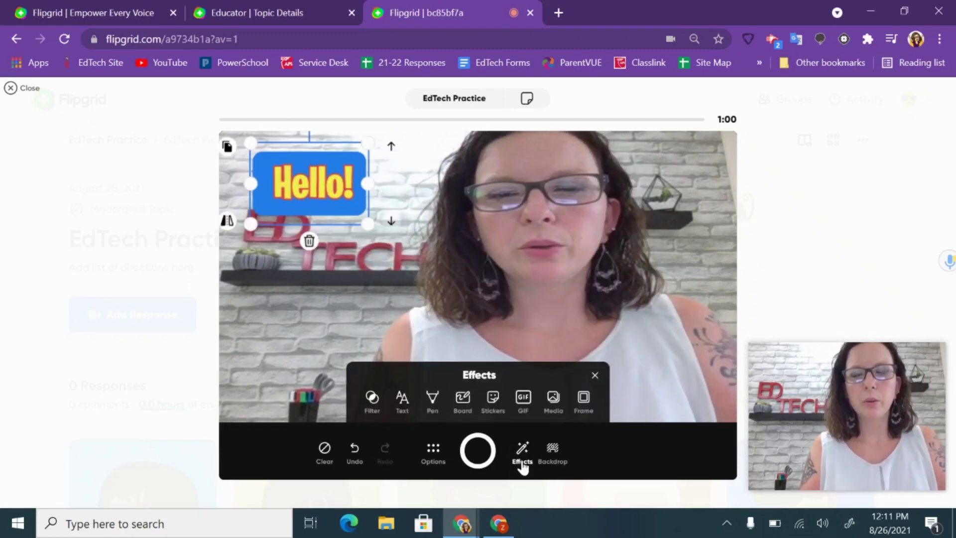
click(463, 399)
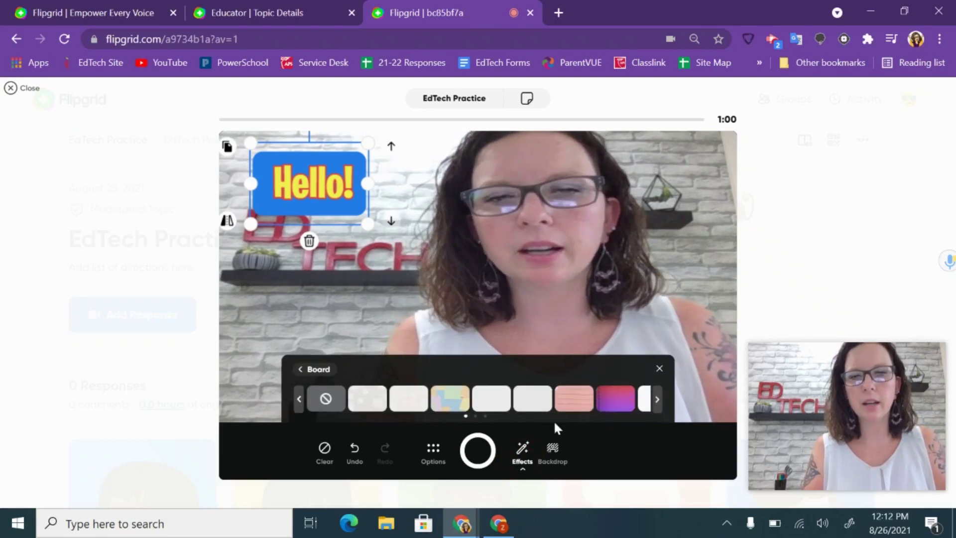
click(405, 408)
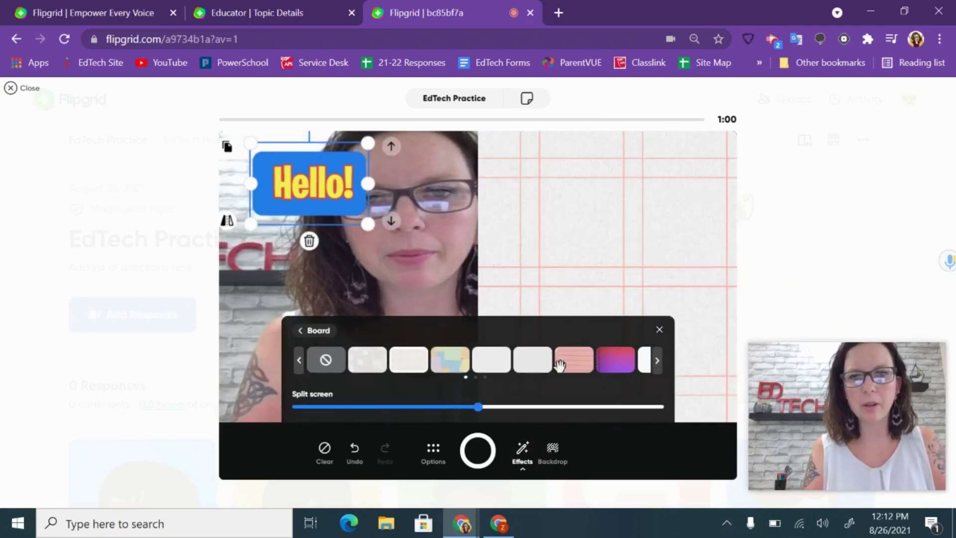
click(564, 369)
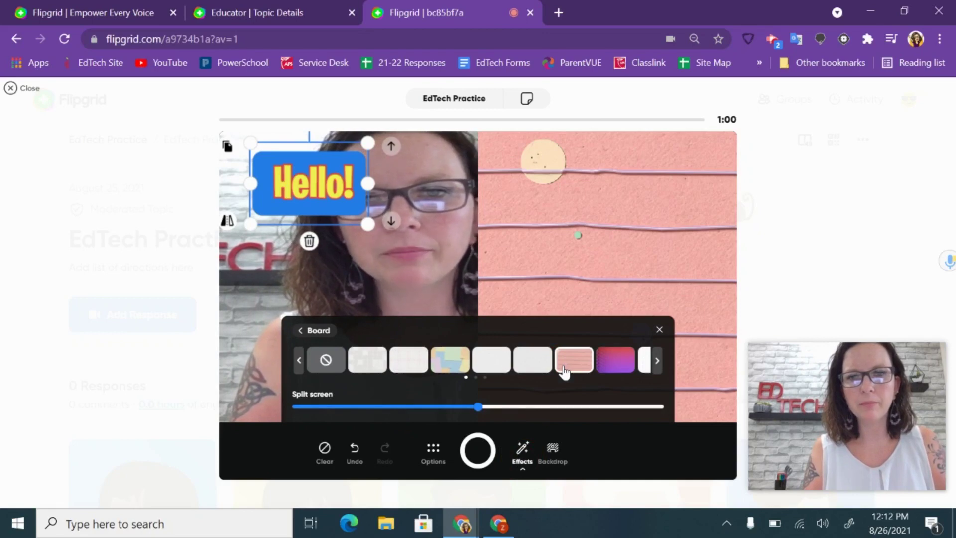
click(652, 368)
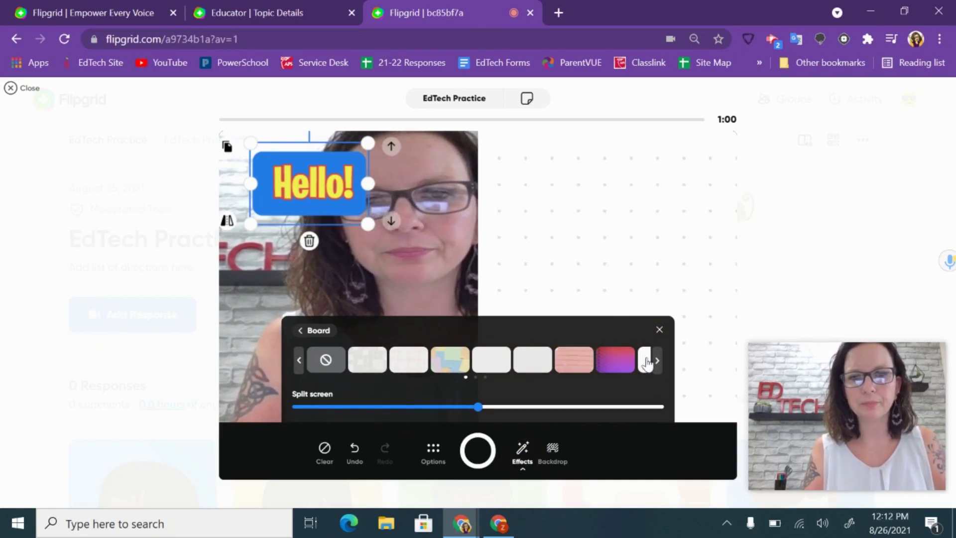
Write "4 + 4 = 8" in black pen on the dotted board beside the camera video
click(521, 454)
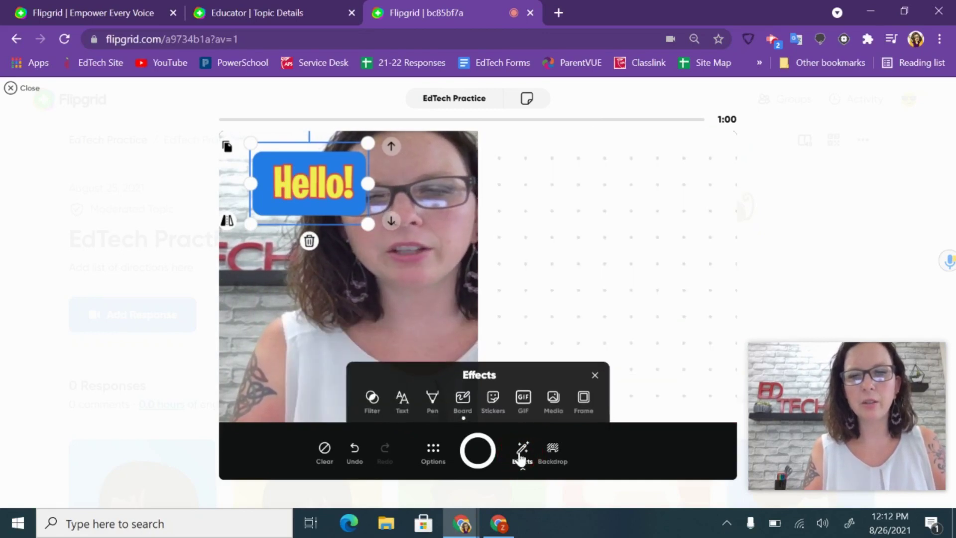
click(431, 398)
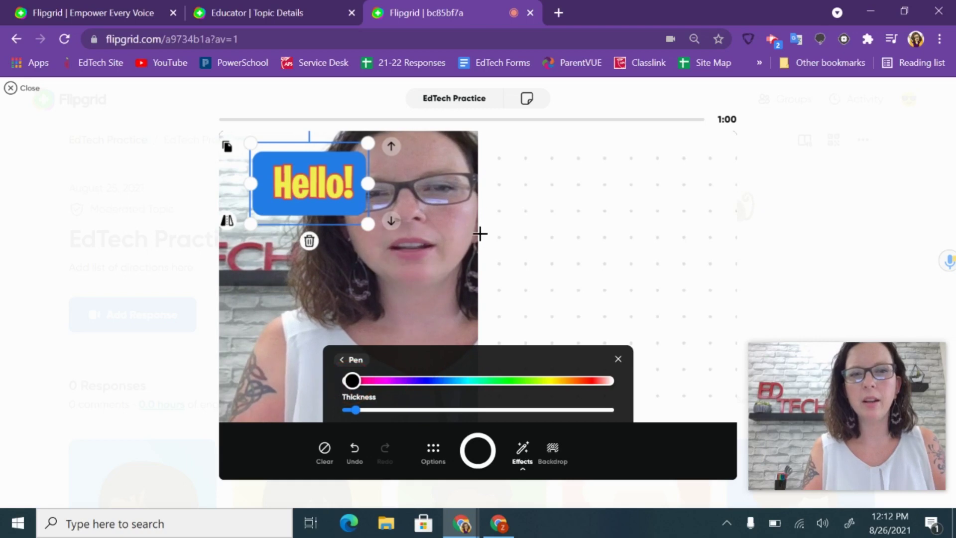
drag(518, 161, 515, 221)
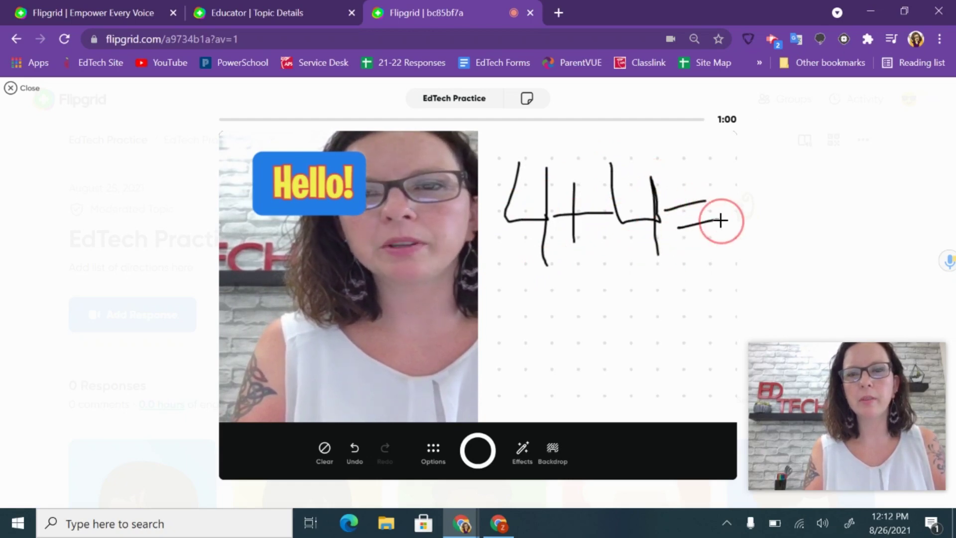
mouse_move(685, 256)
mouse_down()
mouse_move(714, 300)
mouse_move(682, 260)
mouse_up()
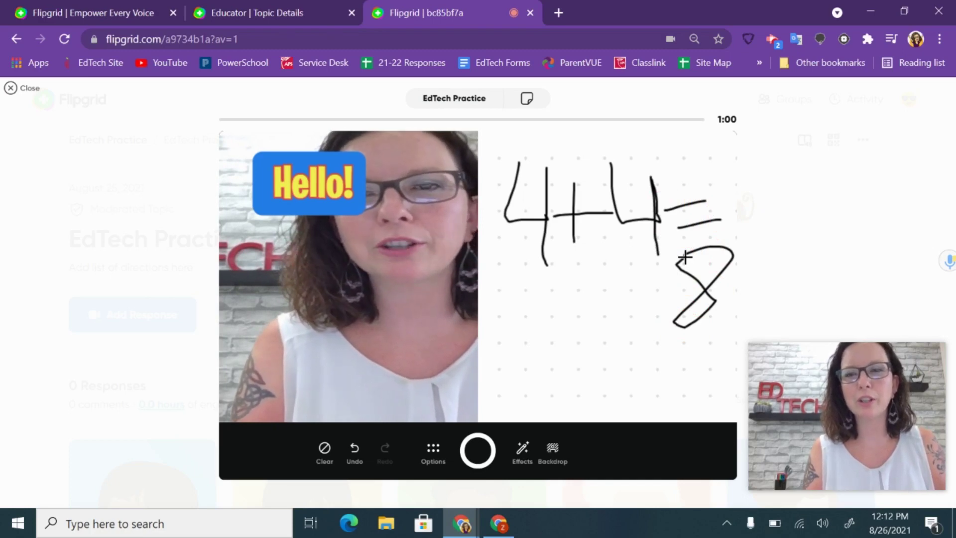
Add the winking tongue-out smiley sticker, place it below the "Hello!" text and shrink it to roughly the text's width
click(521, 454)
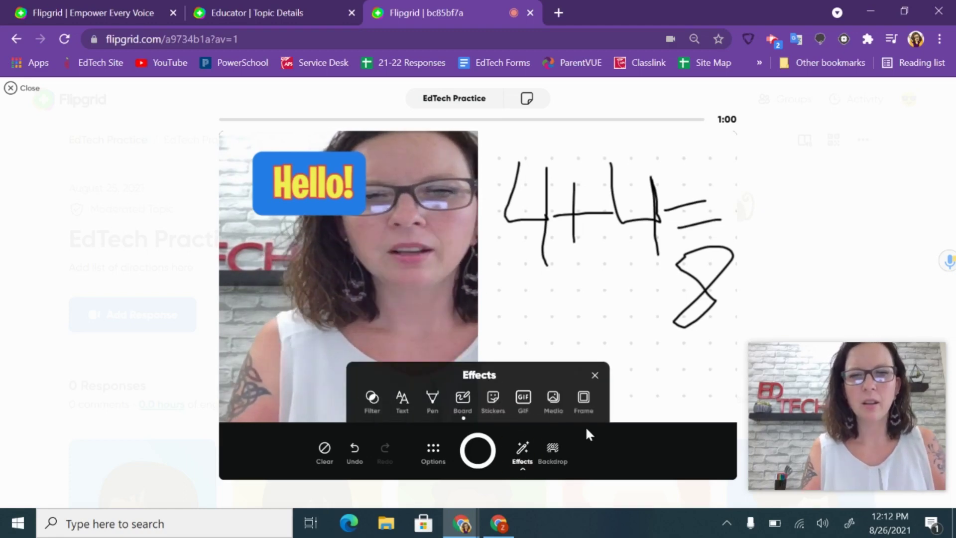
click(491, 404)
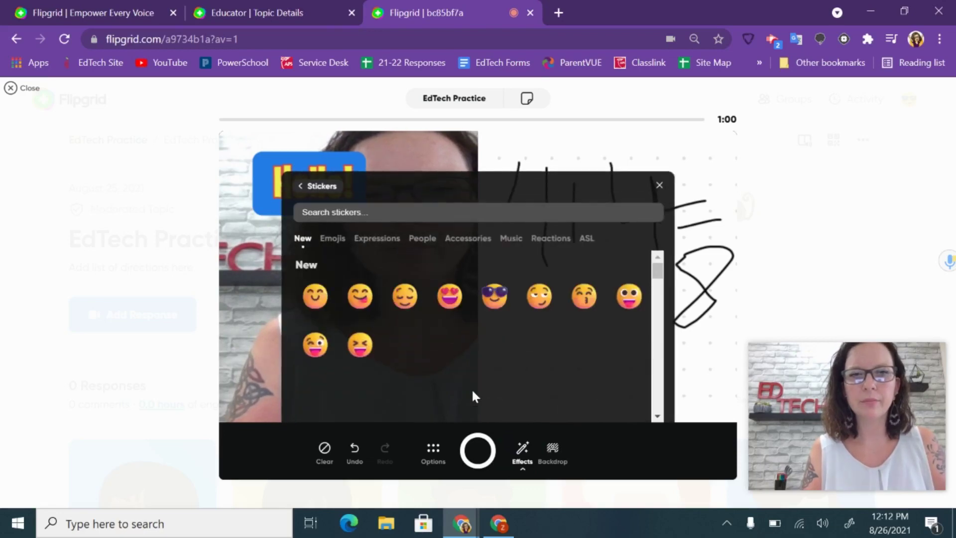
click(355, 304)
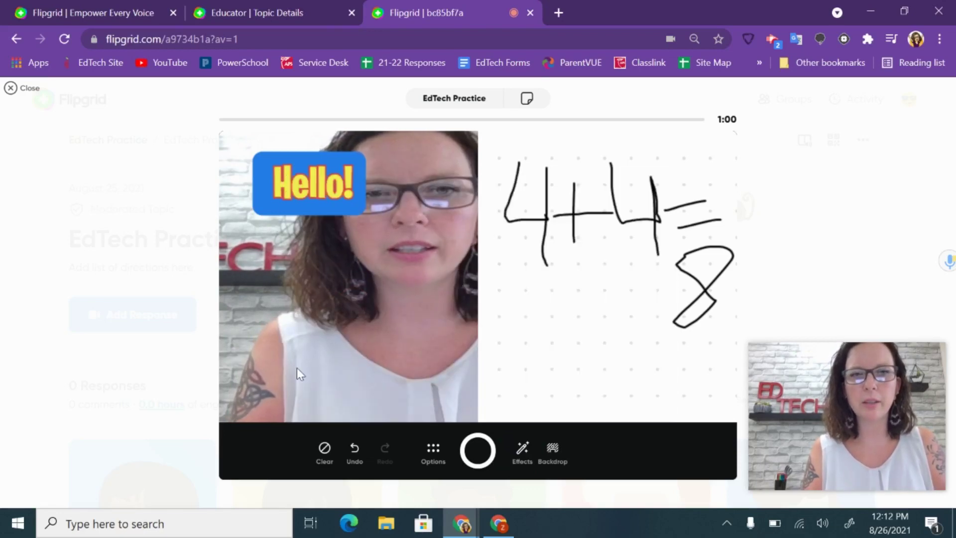
drag(493, 278, 332, 324)
drag(396, 399, 324, 329)
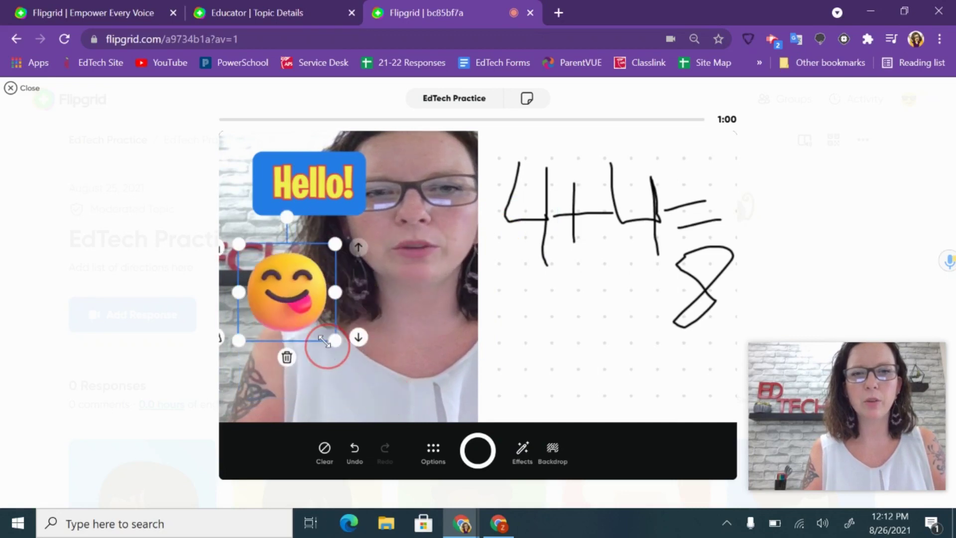
Apply the multicoloured paint-splatter frame around the video
click(522, 451)
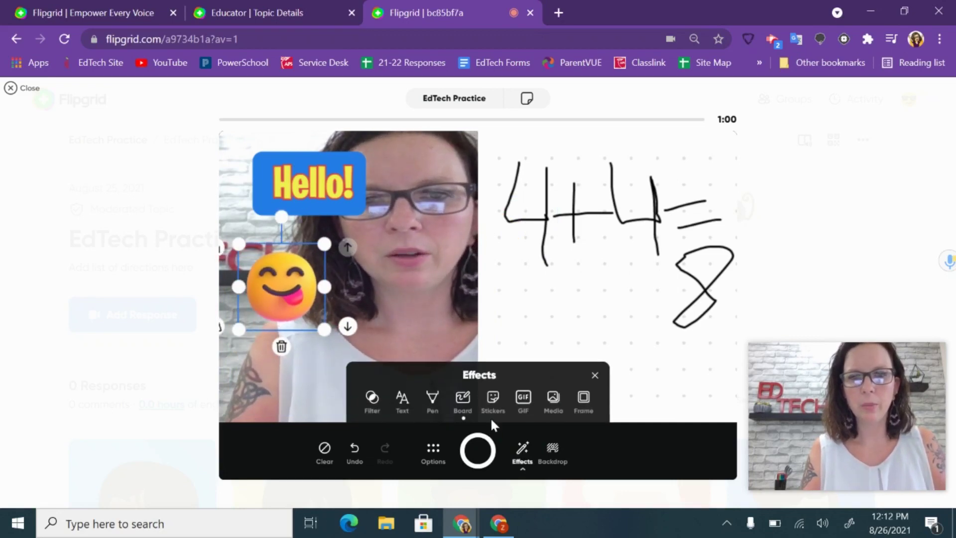
click(582, 399)
click(614, 401)
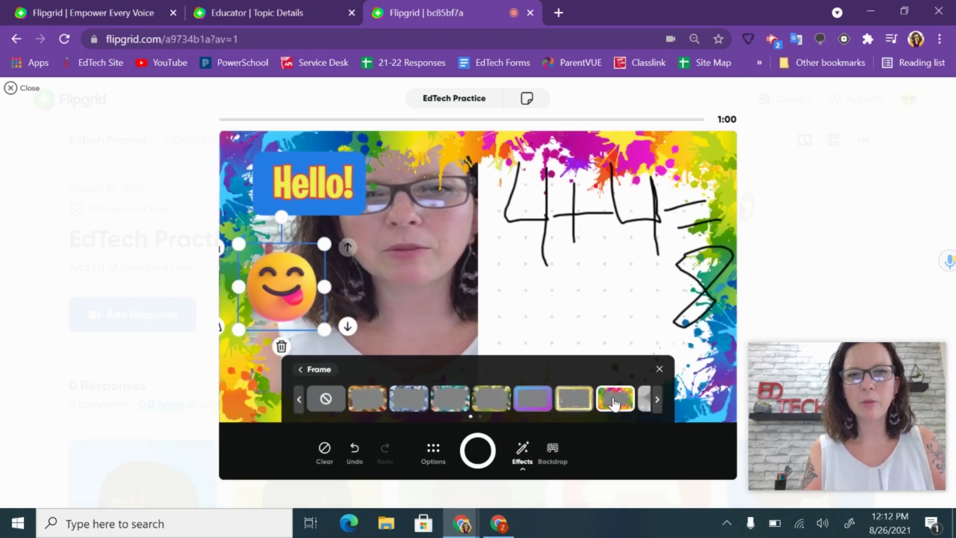
Add the animated Giphy sticker of a man in a party hat and place it at the video's lower-right edge
click(520, 454)
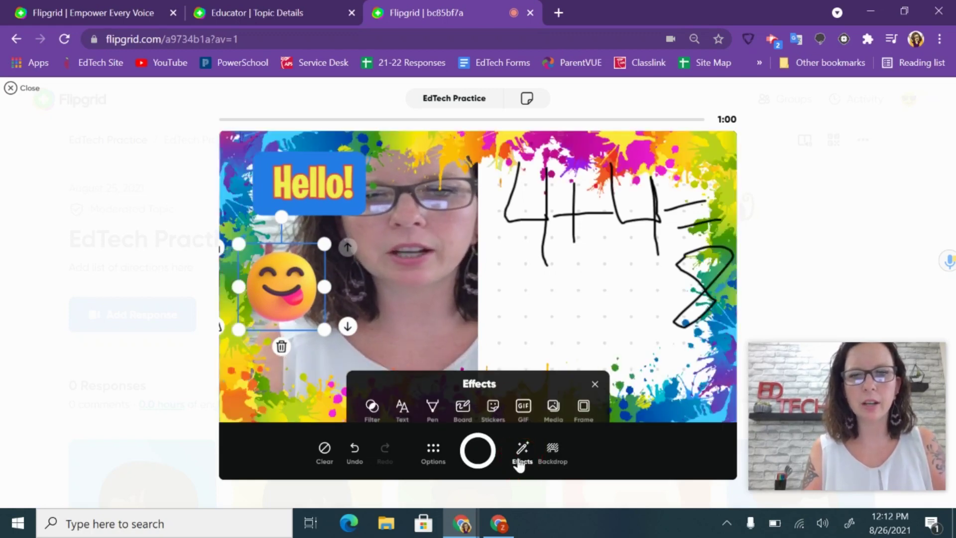
click(523, 398)
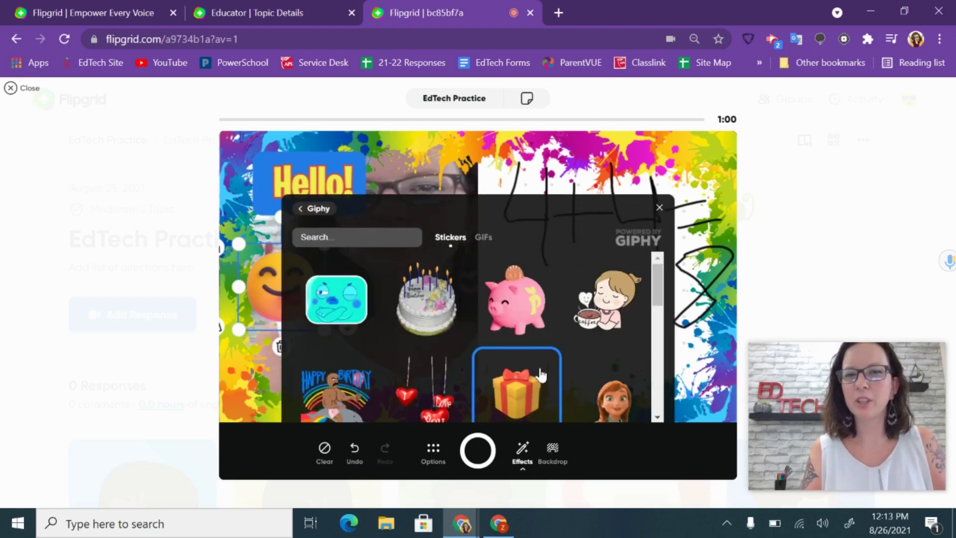
scroll(541, 375, down, 10)
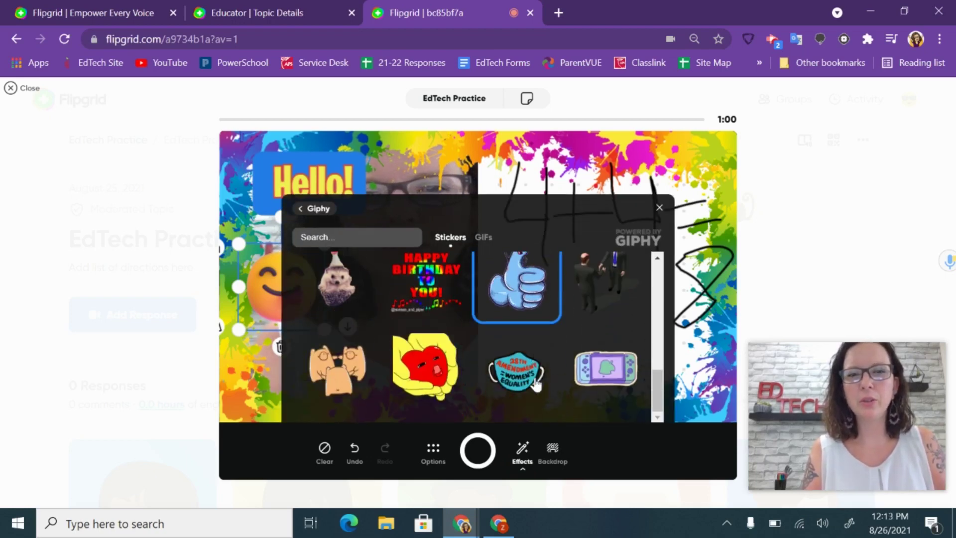
scroll(536, 383, up, 5)
click(526, 352)
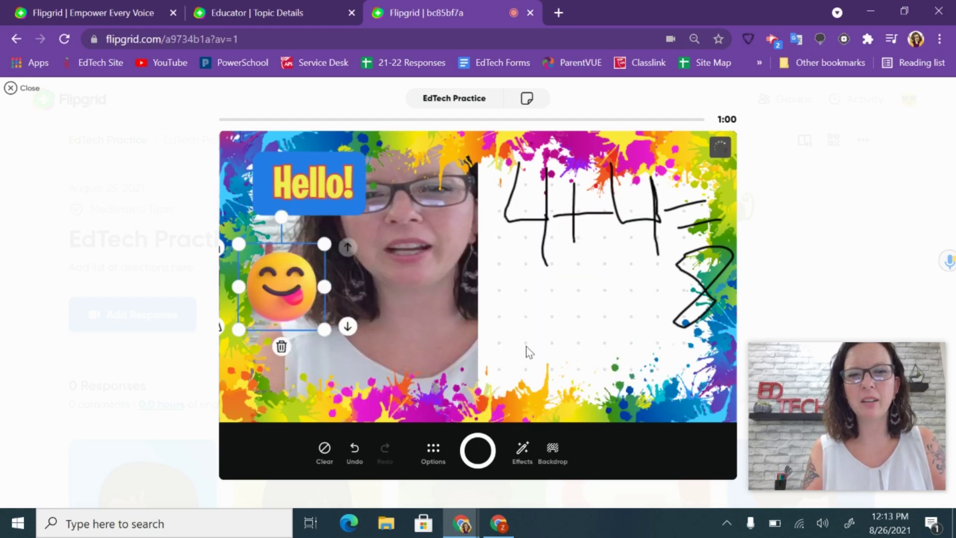
drag(514, 339, 702, 361)
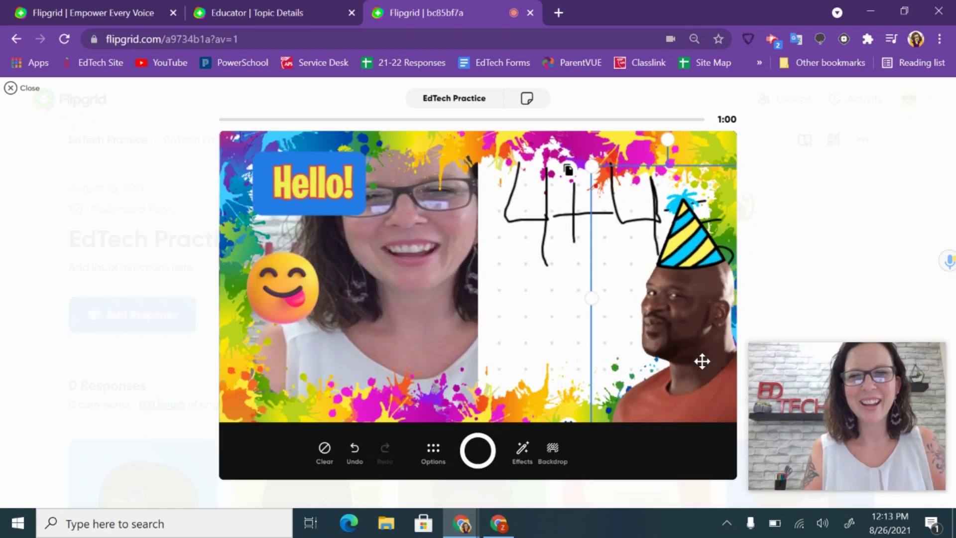
Look at the media upload area for adding images or videos and at the backdrop choices
click(520, 454)
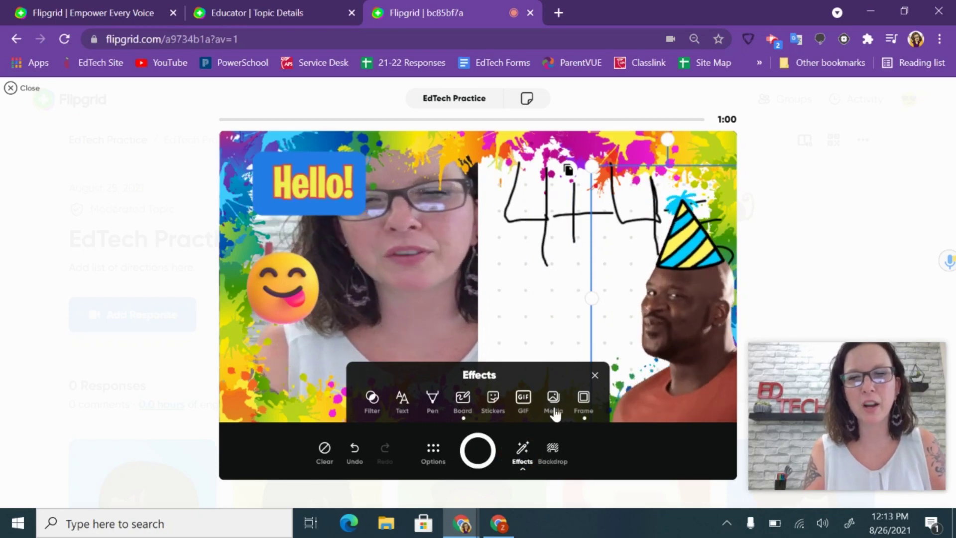
click(554, 405)
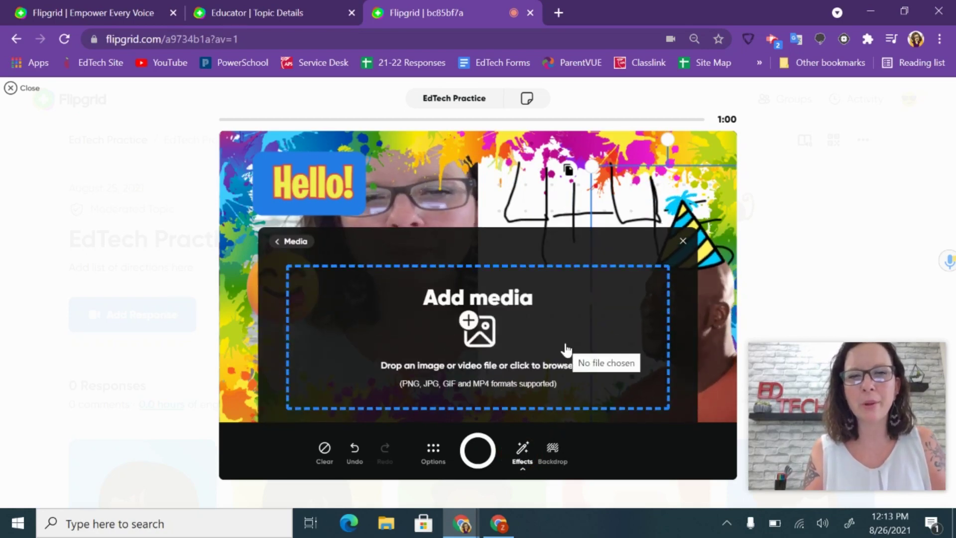
click(683, 241)
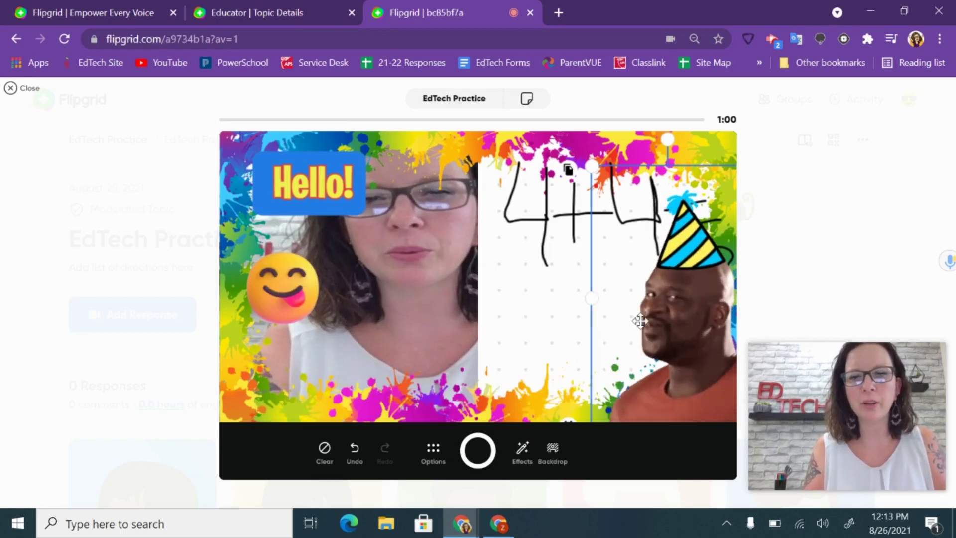
click(551, 451)
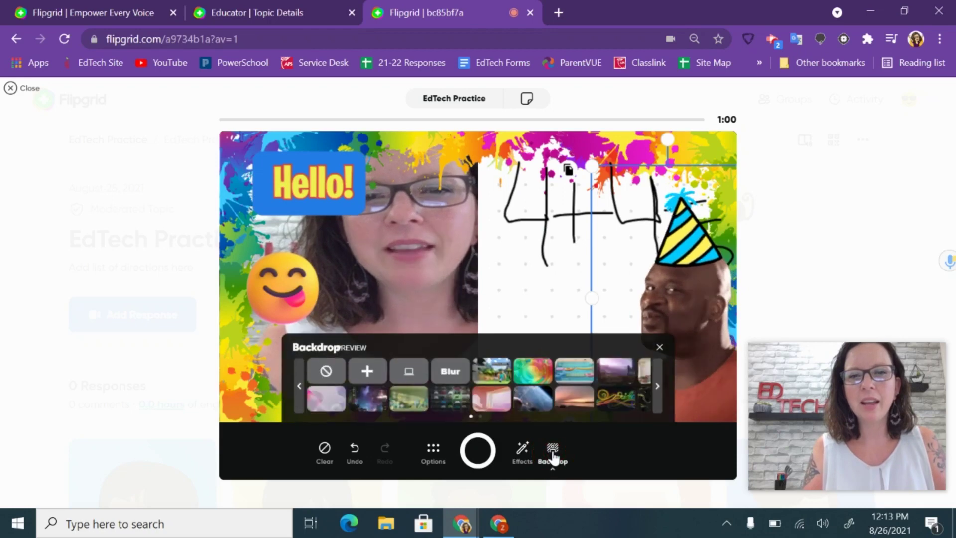
Remove the paint-splatter frame and the split-screen dotted board from the video
click(522, 451)
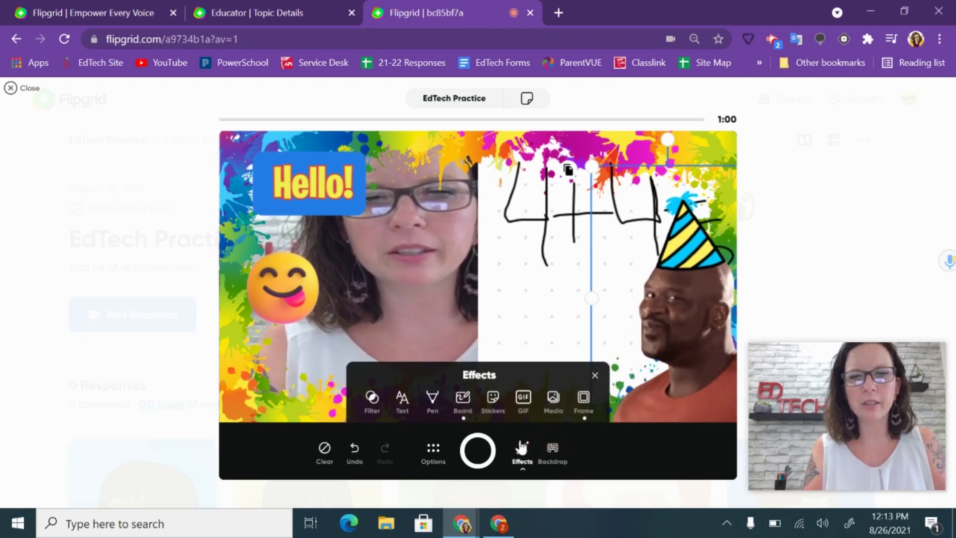
click(380, 396)
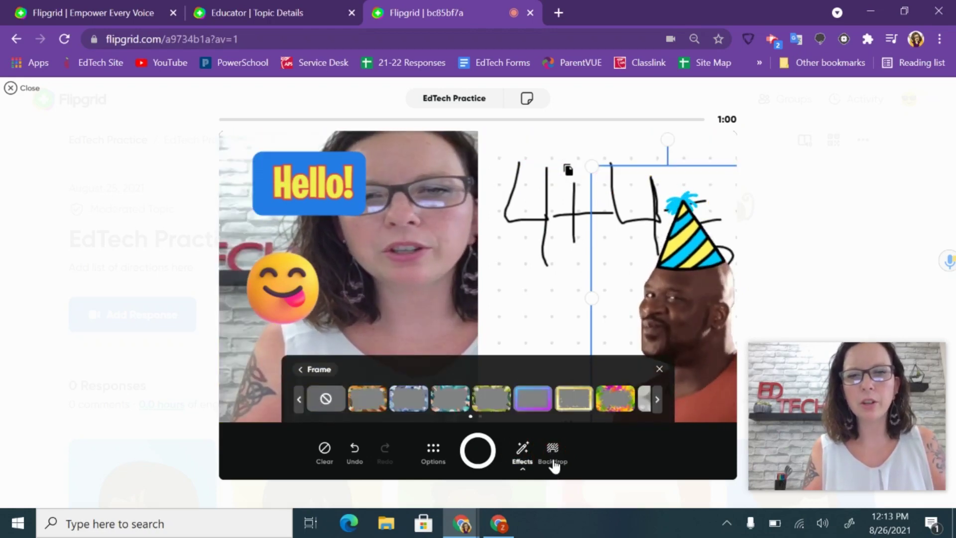
click(551, 459)
click(551, 460)
click(518, 459)
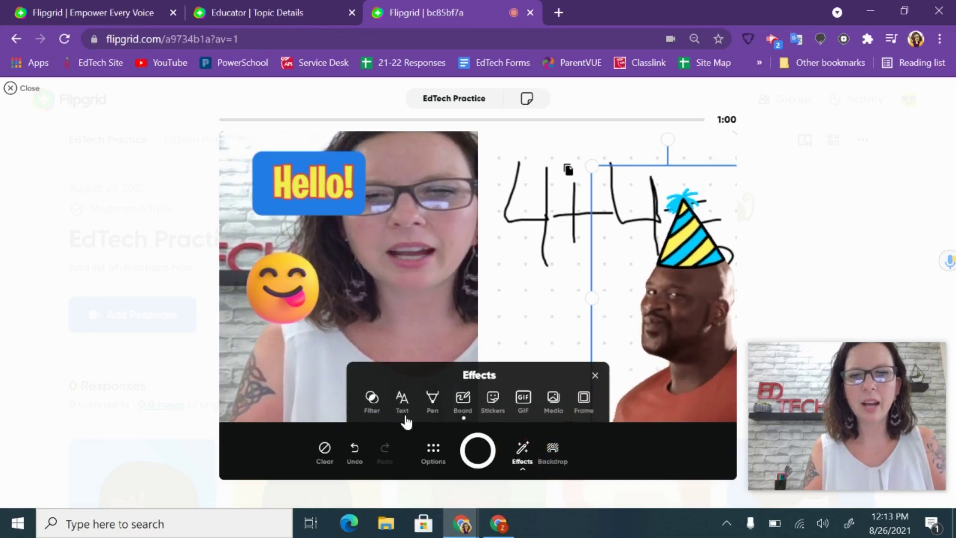
click(473, 396)
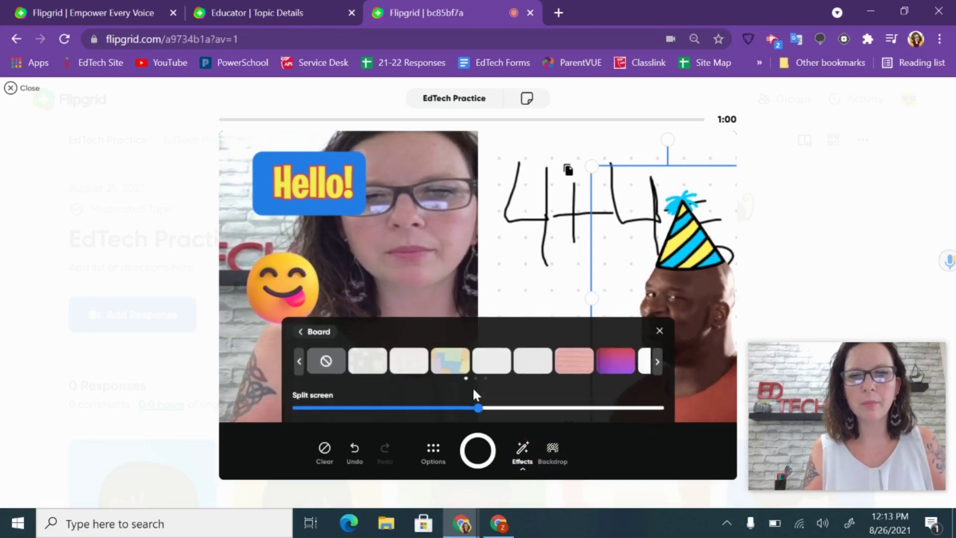
click(324, 357)
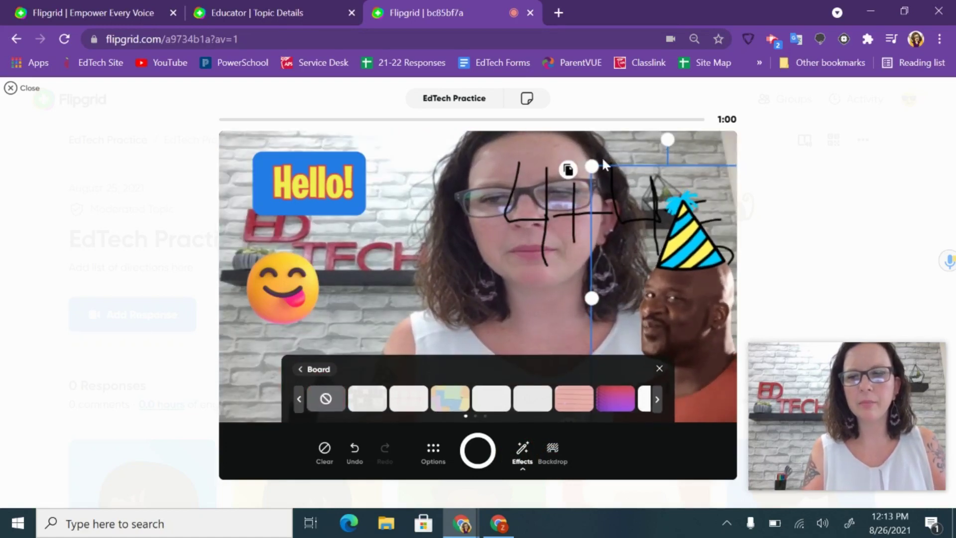
Delete the party-hat sticker, the "Hello!" text and the smiley sticker from the video
key(Delete)
click(307, 178)
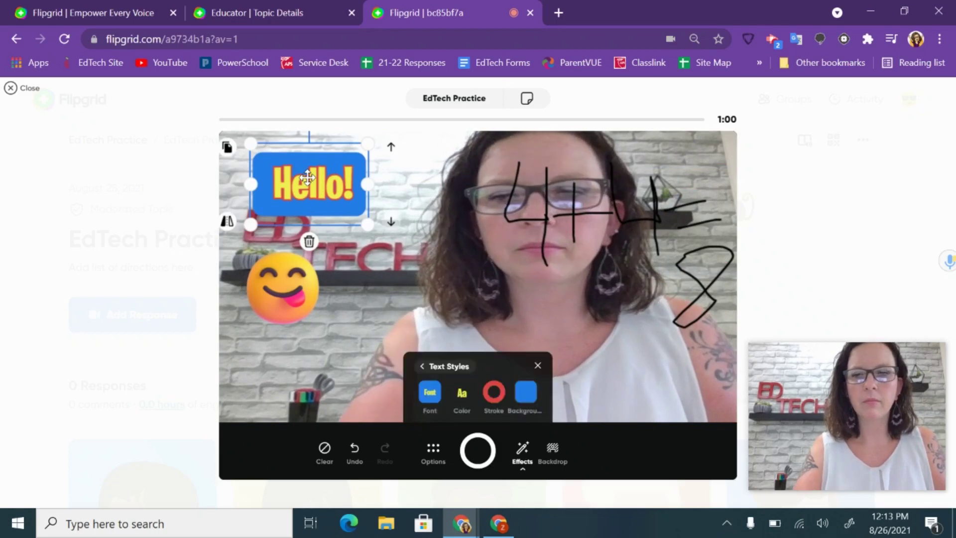
key(Delete)
click(282, 287)
key(Delete)
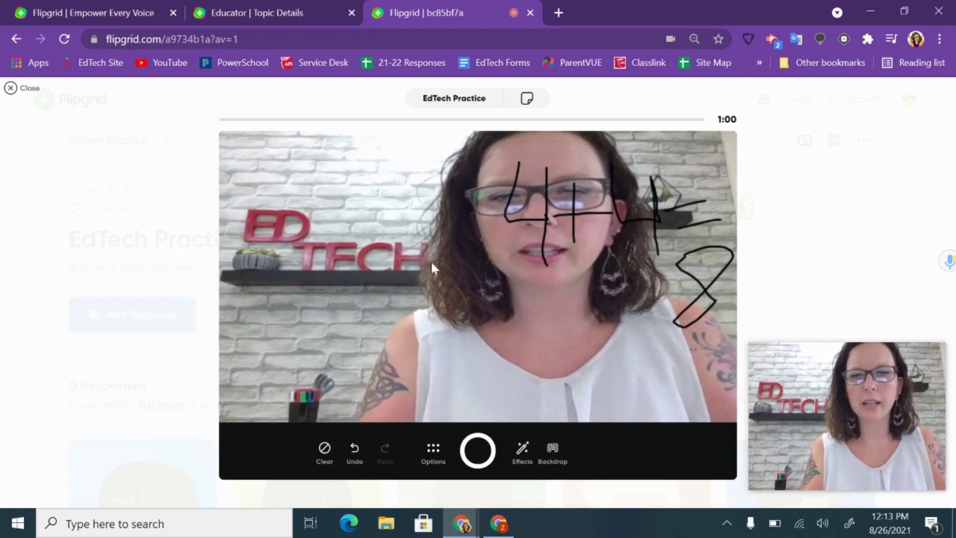
Delete every stroke of the handwritten equation 4+4=8 from the video
click(548, 216)
key(Delete)
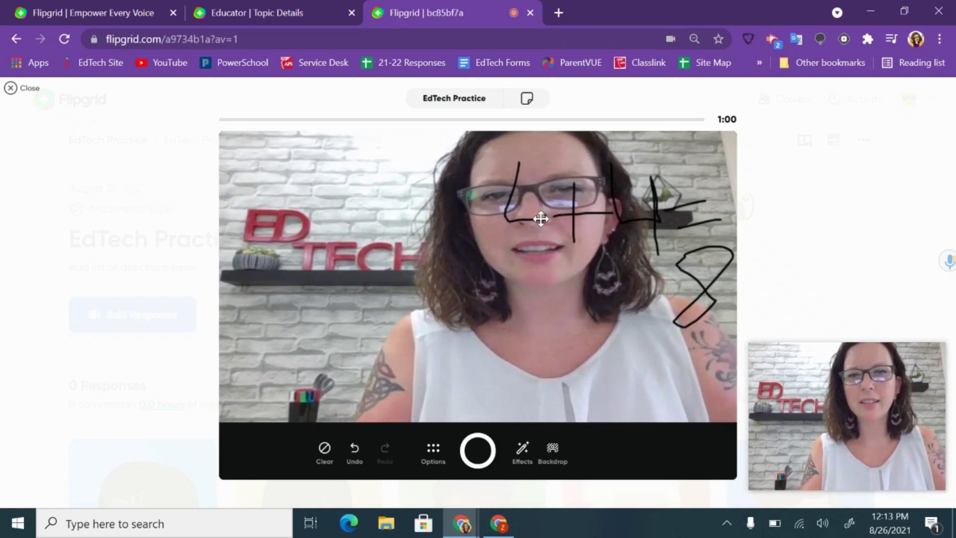
click(540, 219)
key(Delete)
click(589, 212)
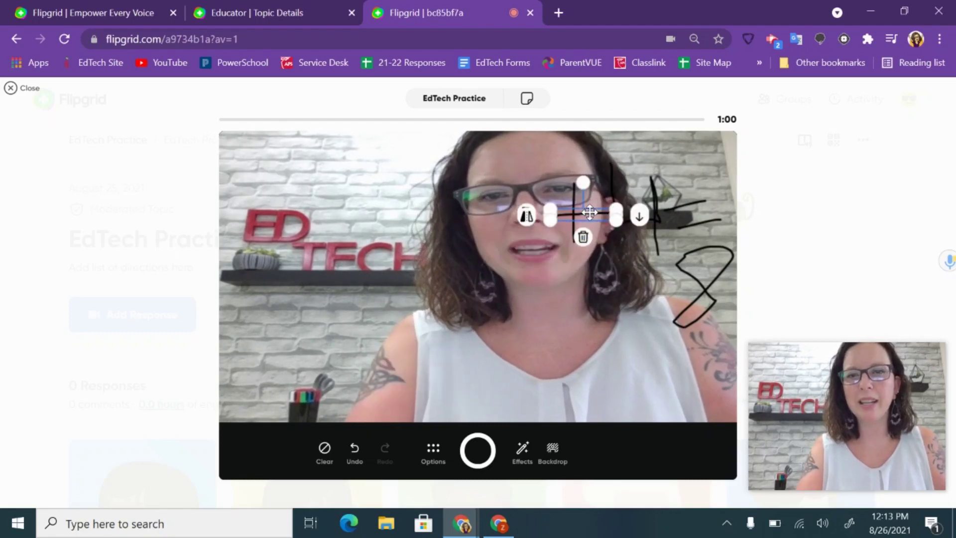
key(Delete)
click(573, 204)
key(Delete)
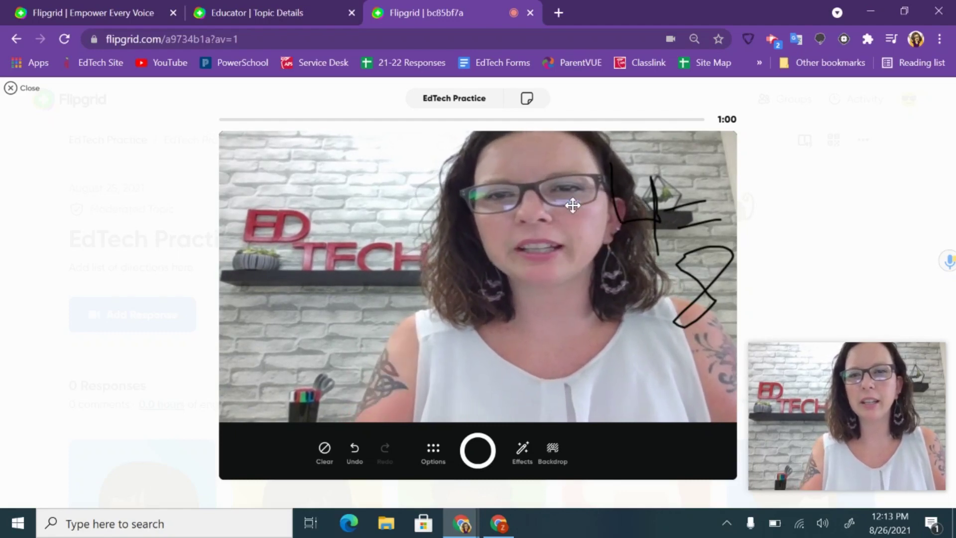
click(660, 213)
key(Delete)
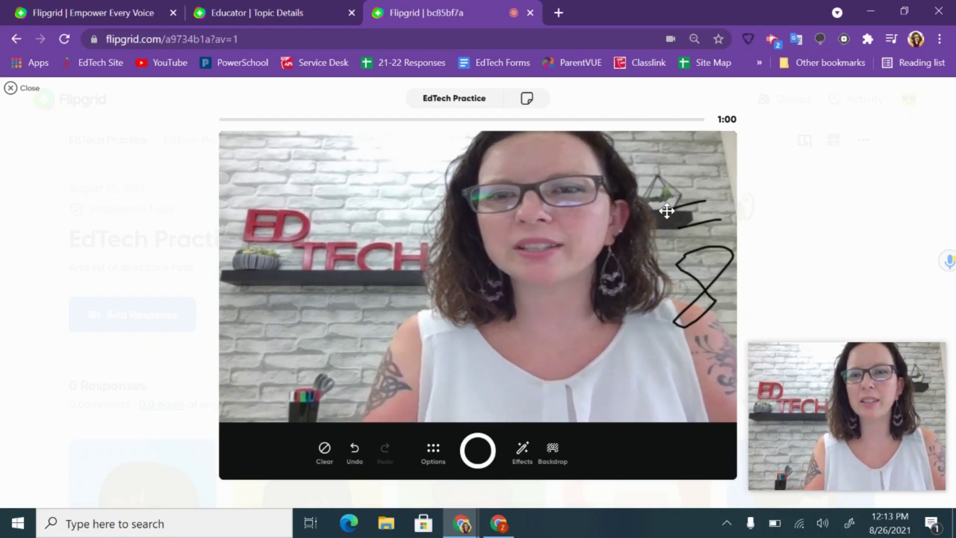
click(719, 277)
key(Delete)
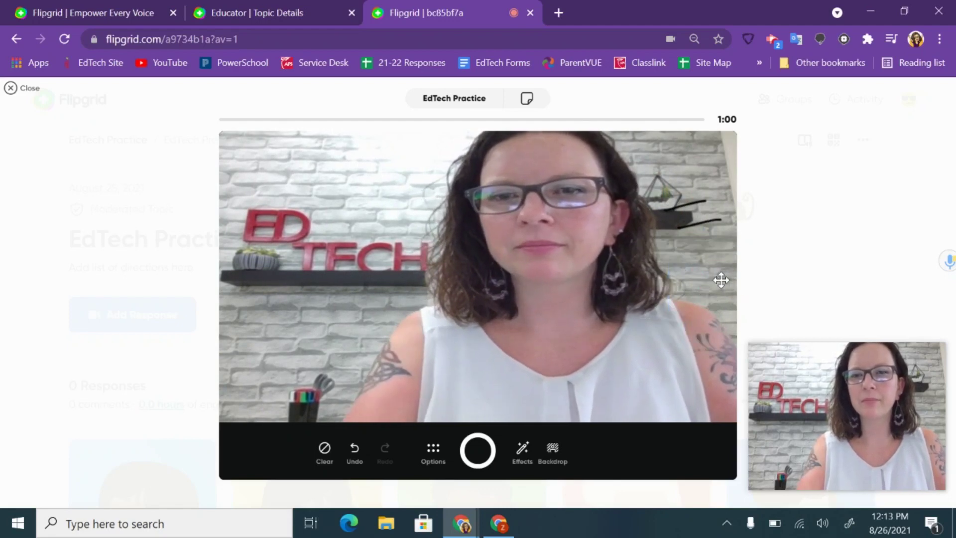
click(695, 222)
key(Delete)
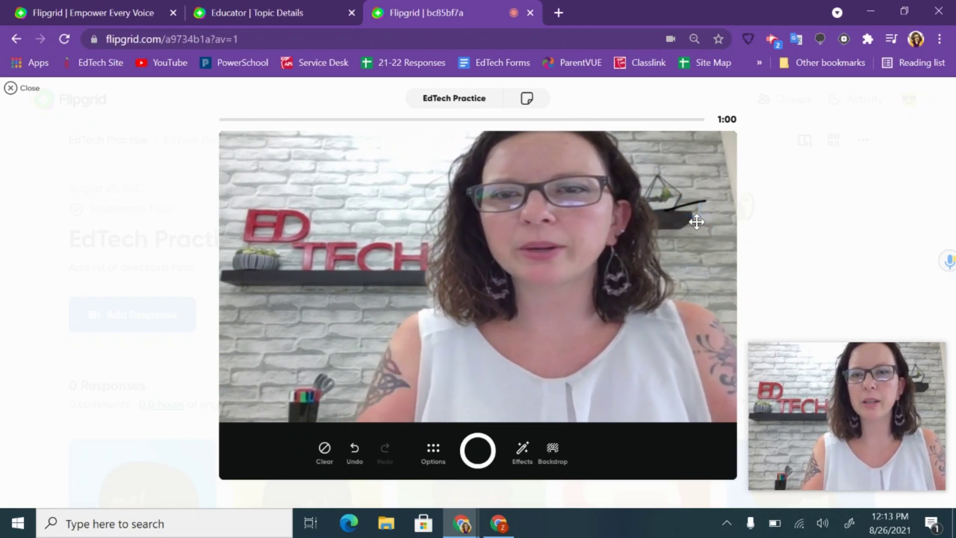
click(690, 206)
key(Delete)
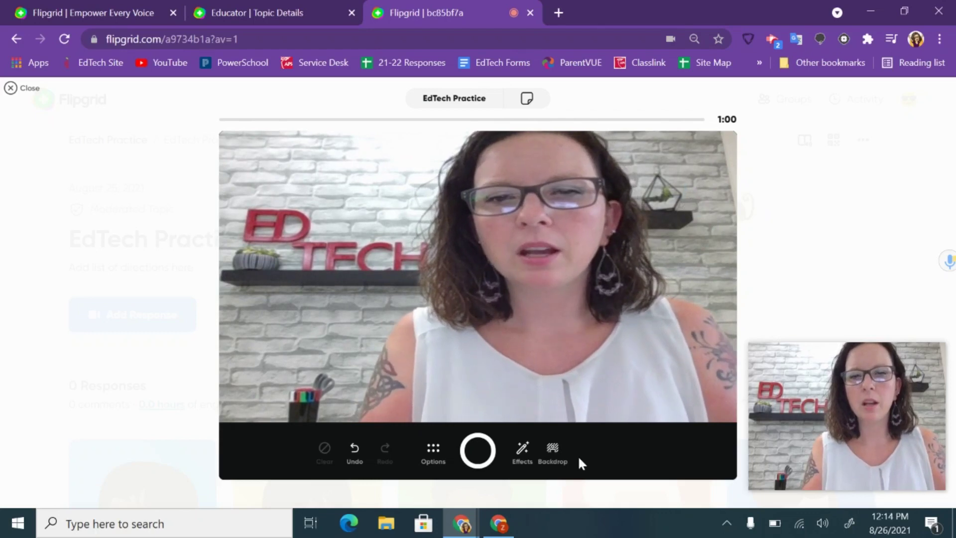
Try the Minecraft backdrop behind the camera view, replace it with the Pride backdrop and close the backdrop choices
click(552, 463)
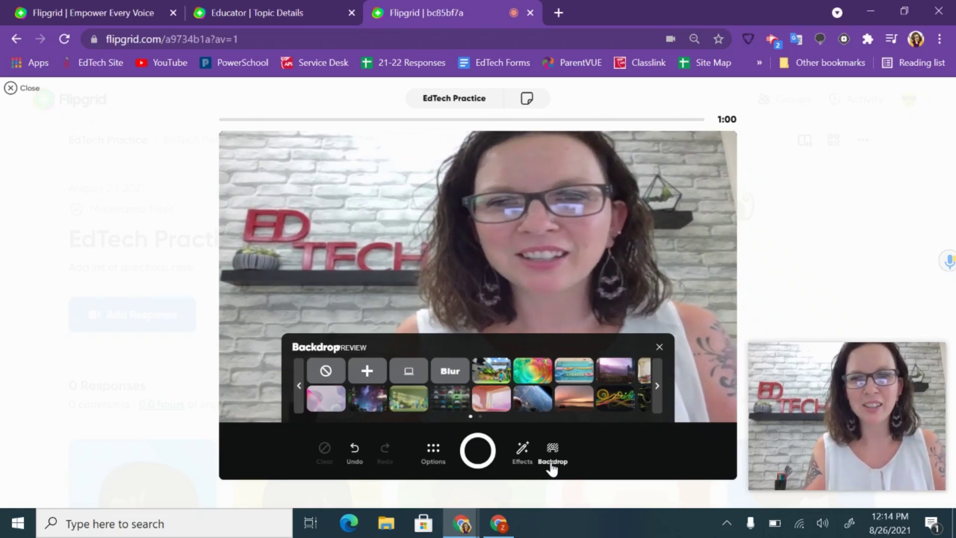
click(498, 377)
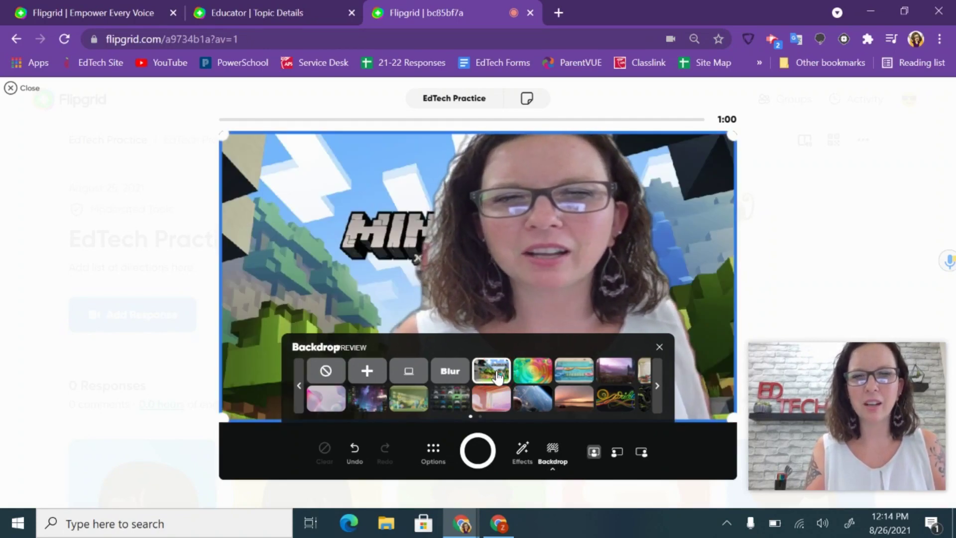
click(622, 405)
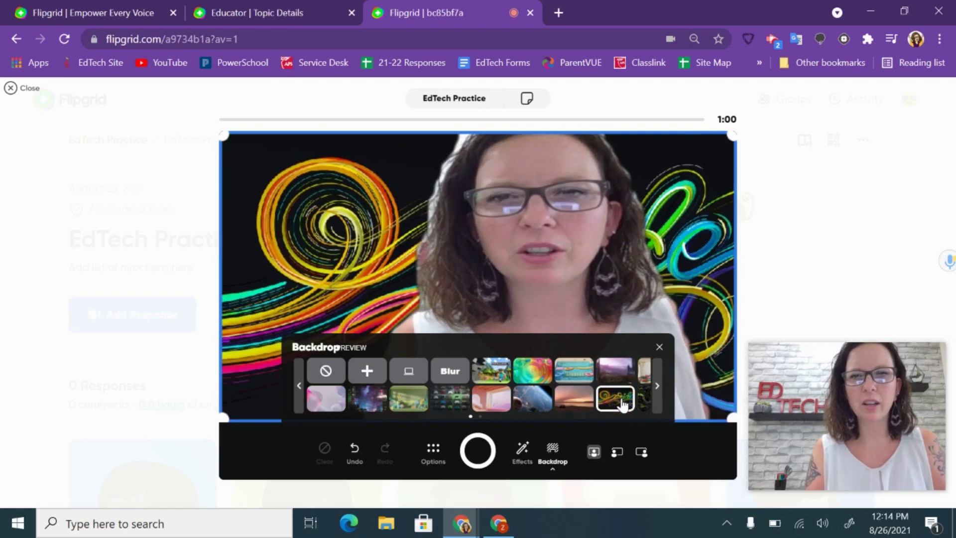
click(383, 208)
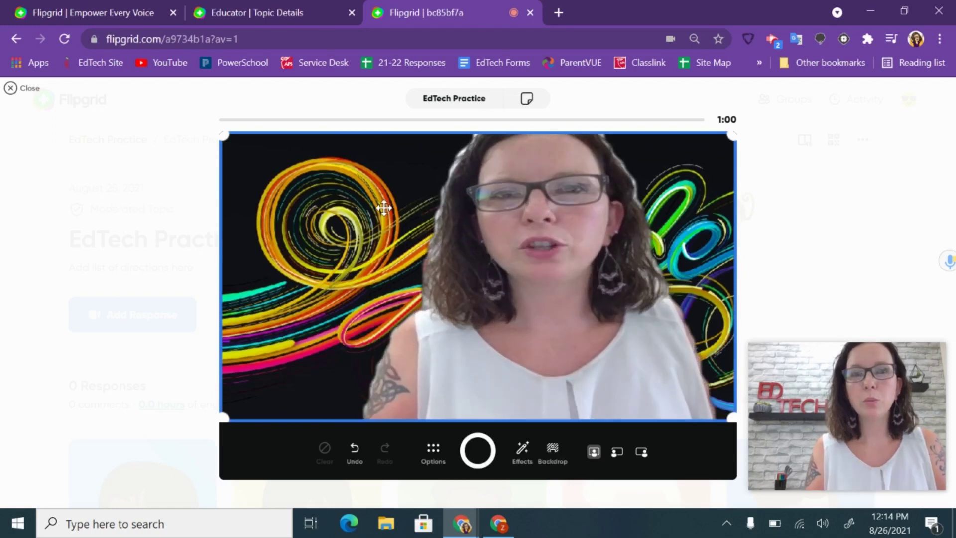
View the topic's directions and place a blank sticky note beside the upper-right corner of the video
click(470, 99)
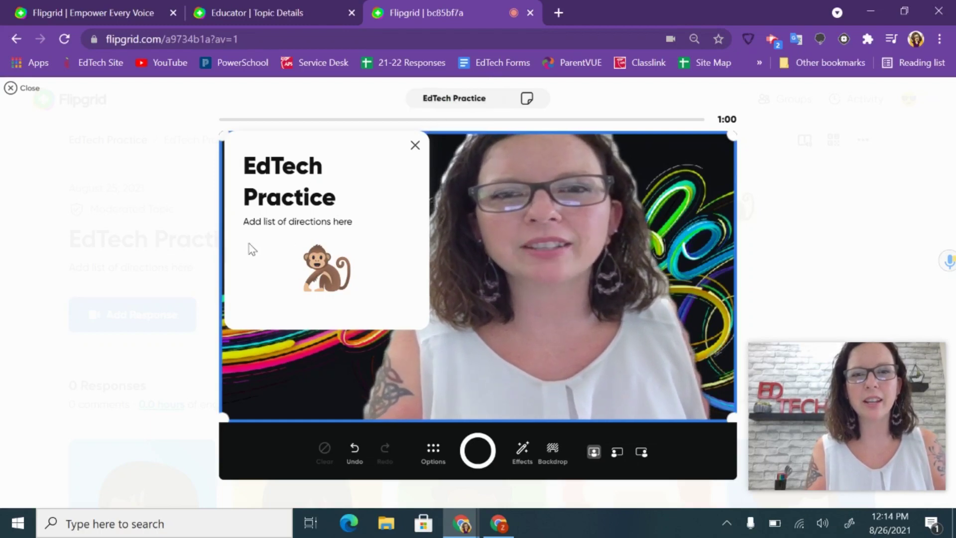
click(416, 148)
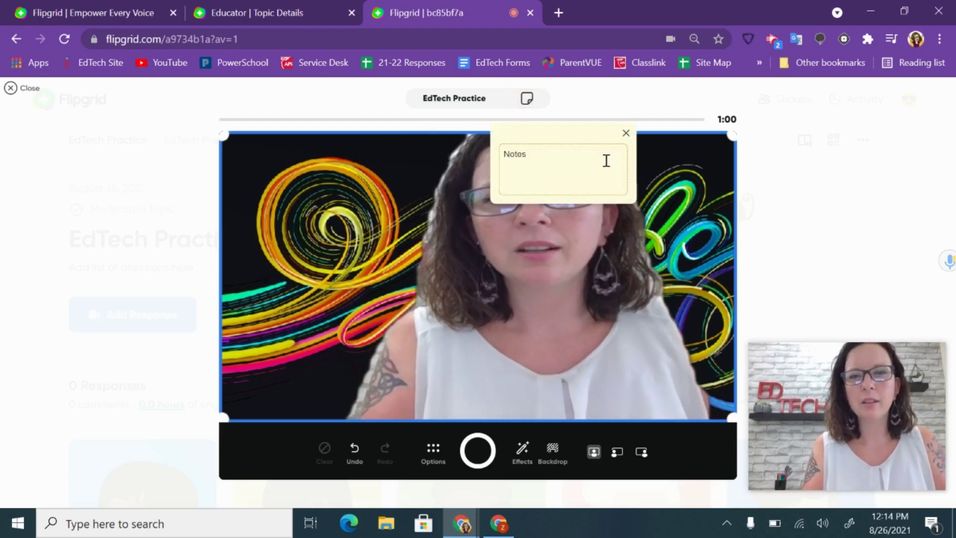
drag(597, 135, 808, 131)
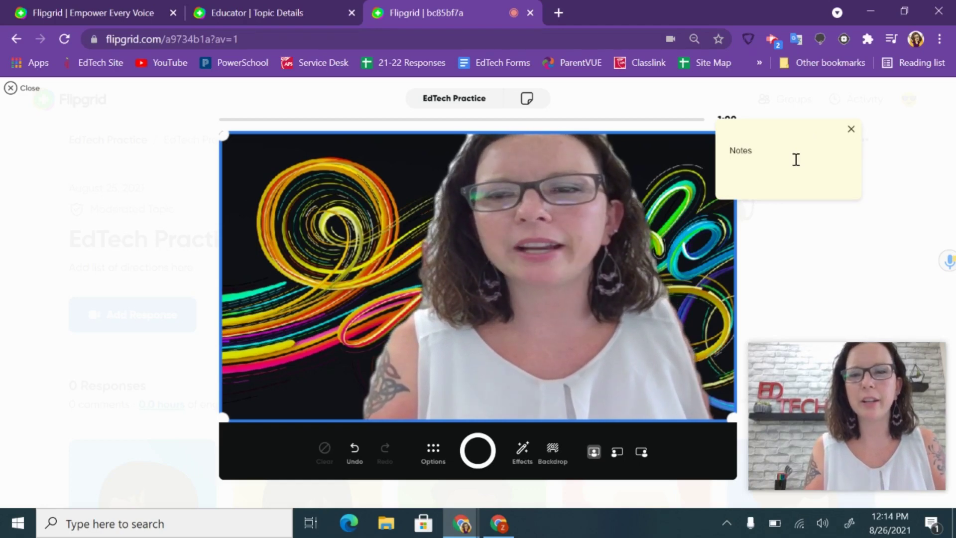
Try the reduced camera view in the Pride backdrop's lower-left and lower-right corners, and remove the backdrop
click(618, 454)
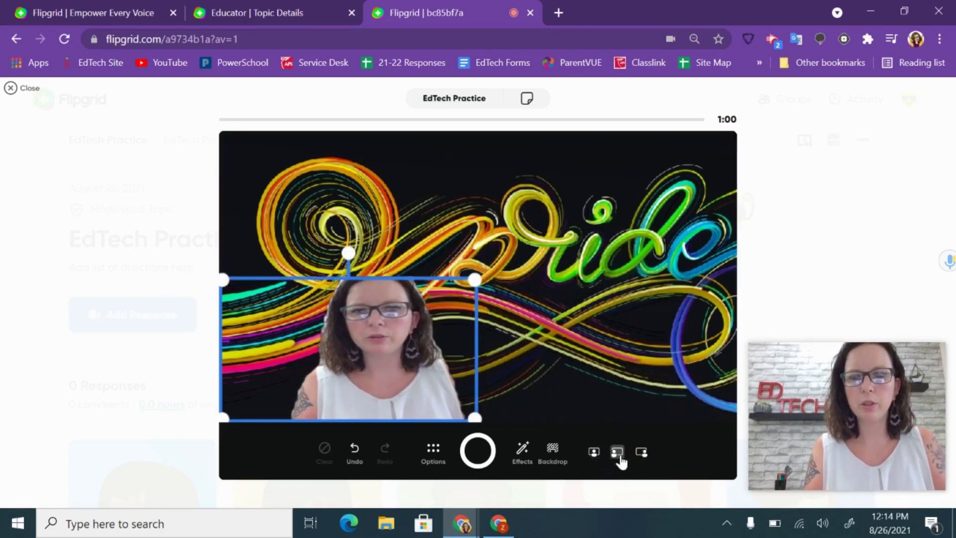
click(644, 454)
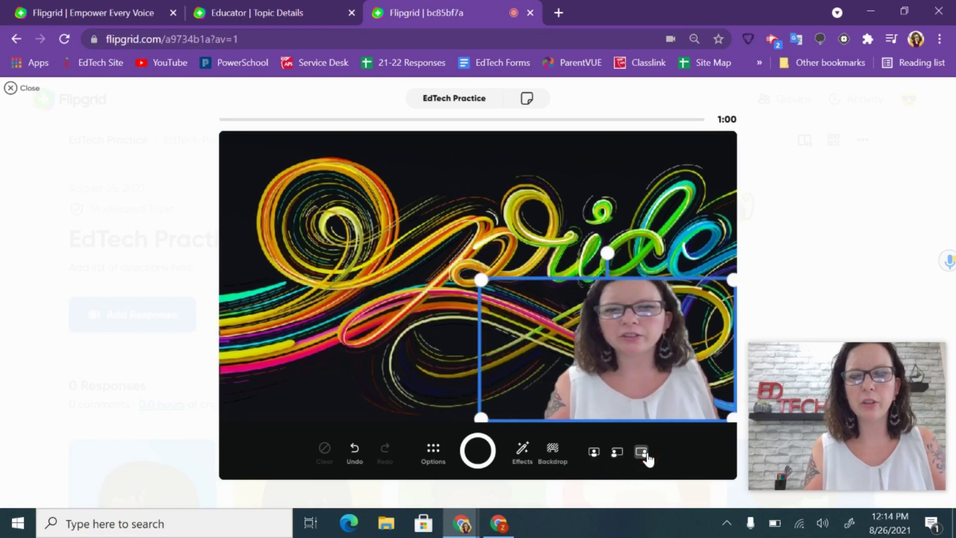
click(645, 453)
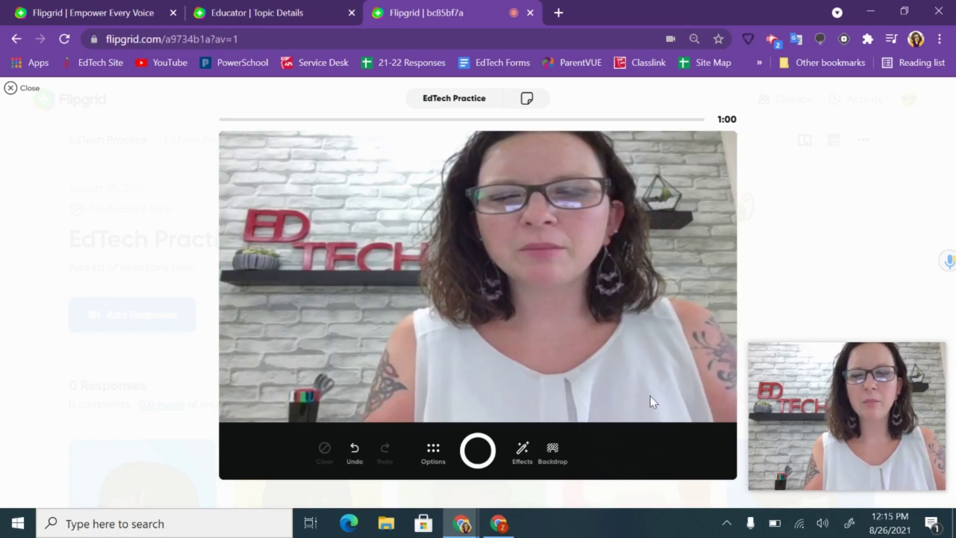
Start recording the response, and open and close the topic directions and the sticky note while recording
click(478, 451)
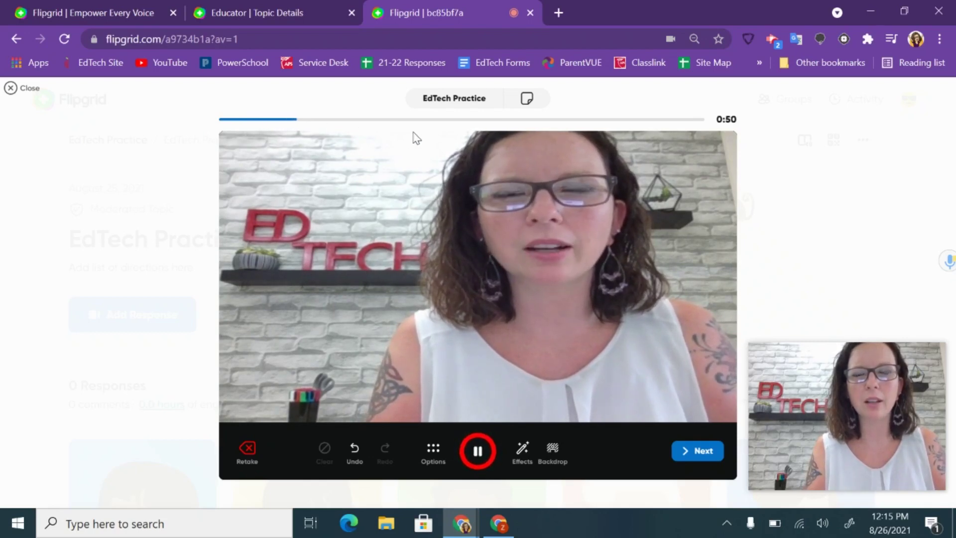
click(468, 99)
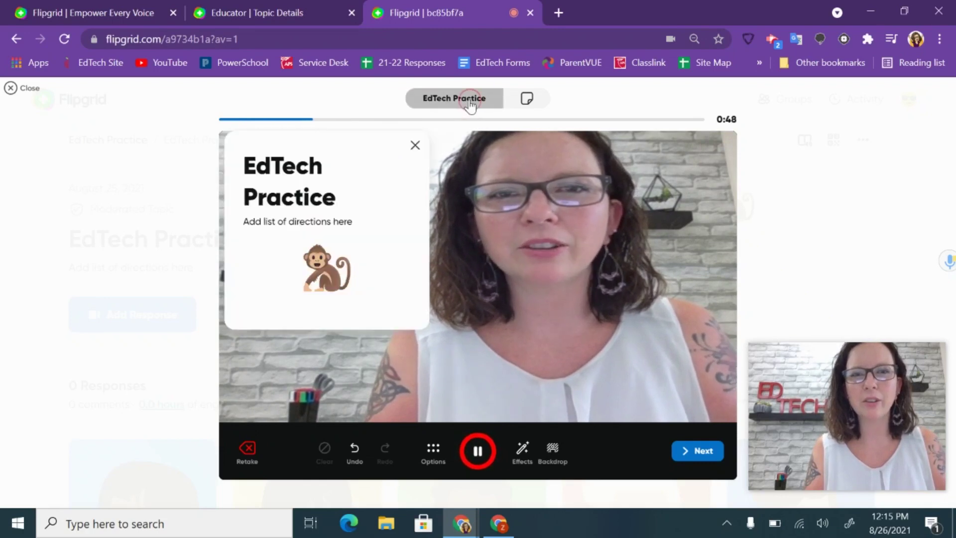
click(414, 145)
click(526, 99)
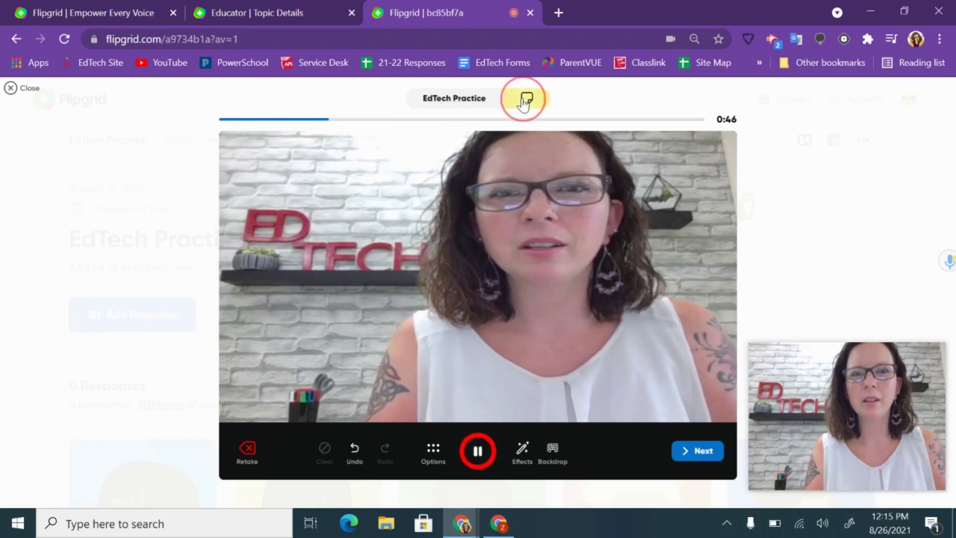
click(626, 134)
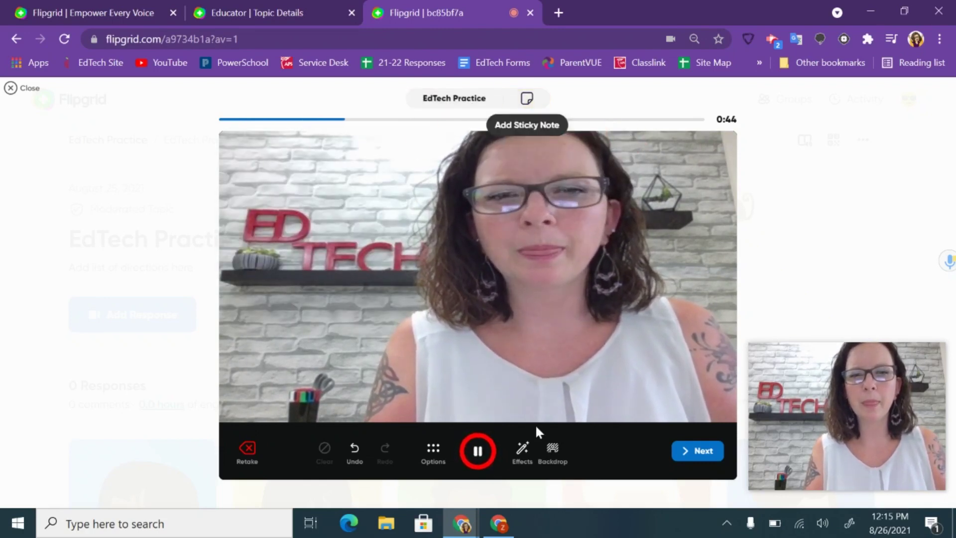
Open the effects, options and backdrop choices while recording, and stop after about 25 seconds to review the clip
click(523, 455)
click(433, 452)
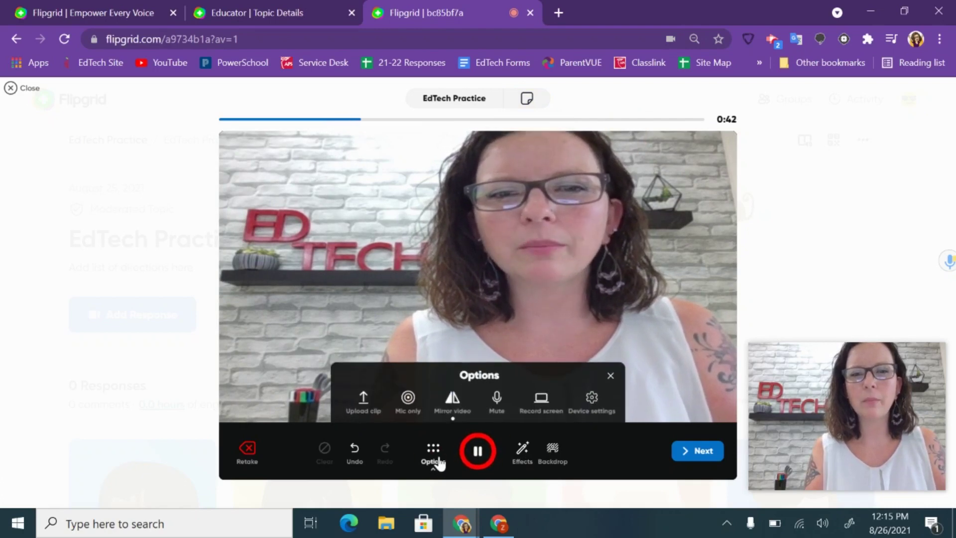
click(551, 455)
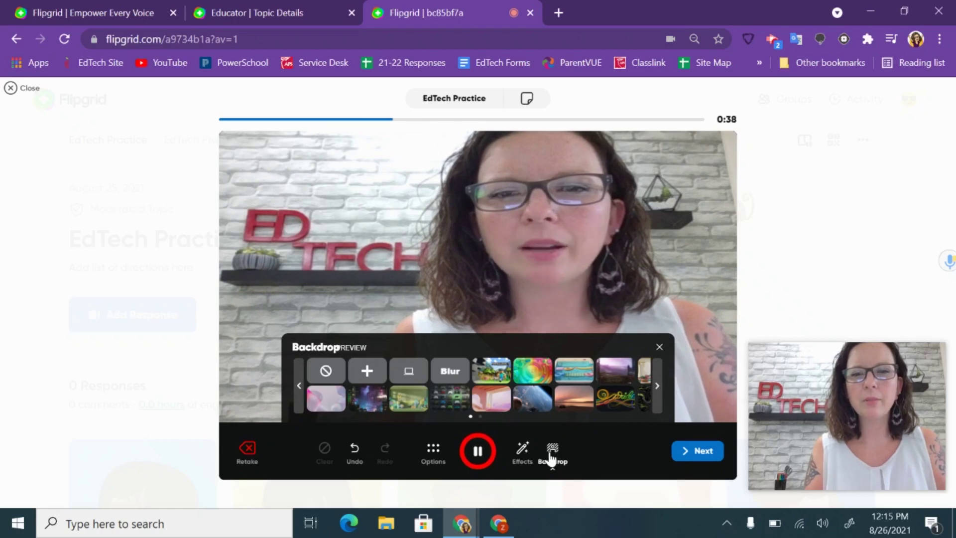
click(470, 461)
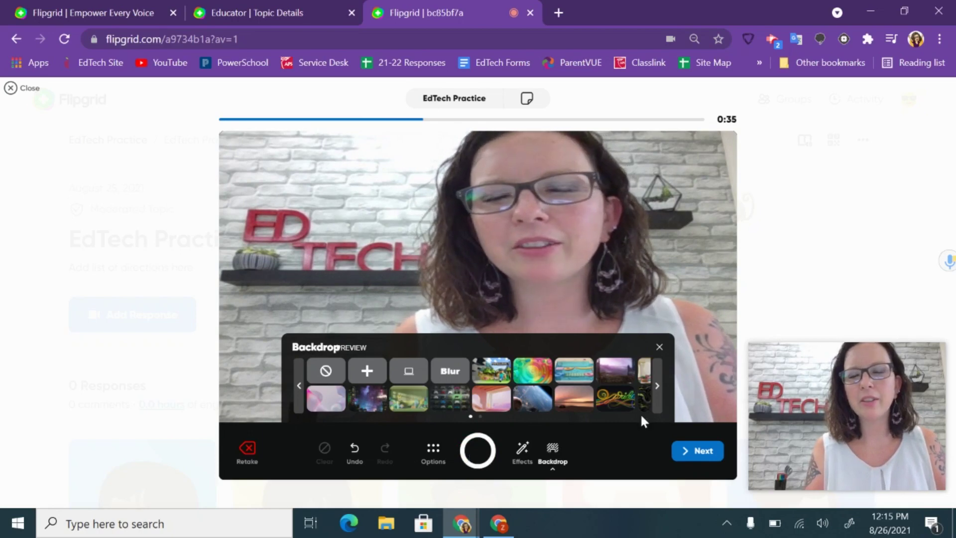
click(710, 462)
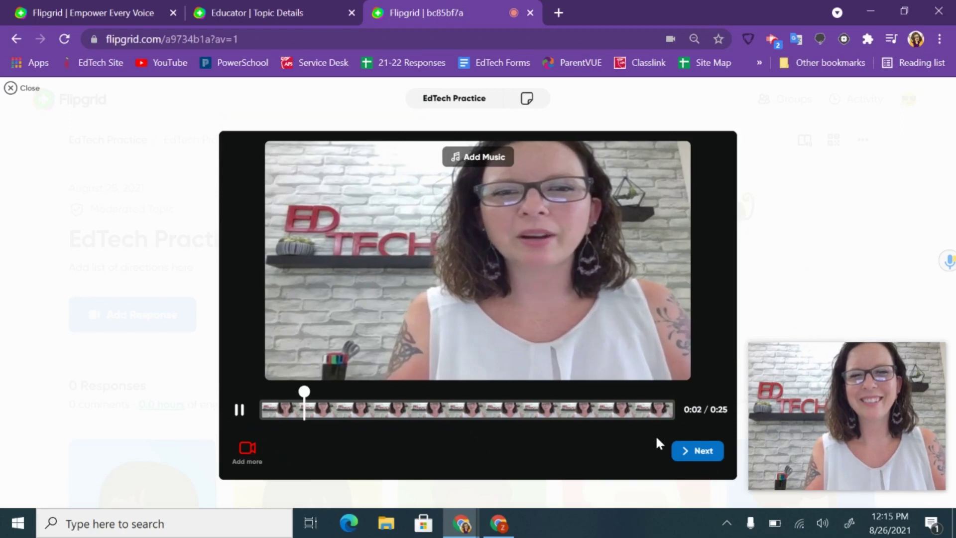
Pause the clip's playback, move the playhead to 0:20 and point out the trim handle at the clip's end
click(240, 409)
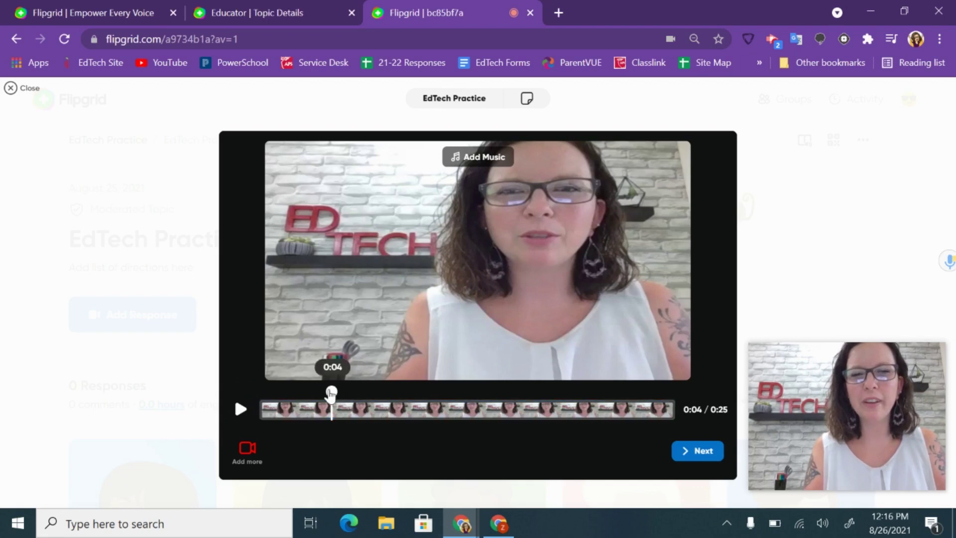
drag(331, 393, 580, 391)
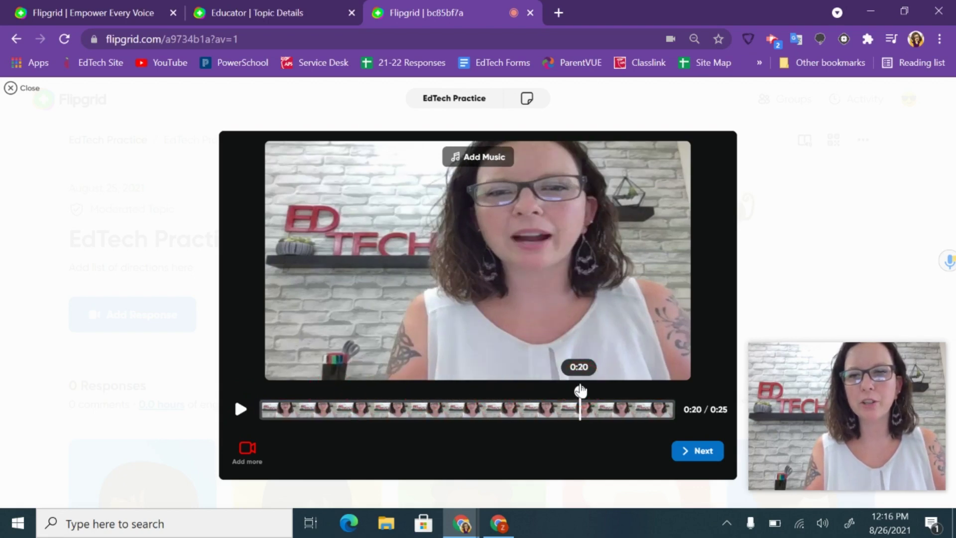
mouse_move(679, 408)
mouse_down()
mouse_move(637, 404)
mouse_move(674, 417)
mouse_up()
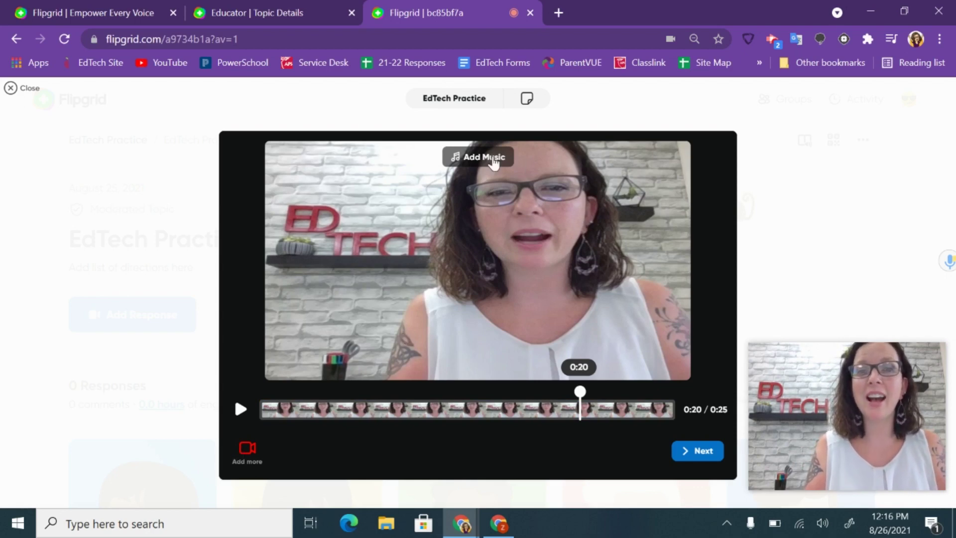
Browse the music library, add the Chill track Blurred Lights to the clip and pause the playback
click(490, 162)
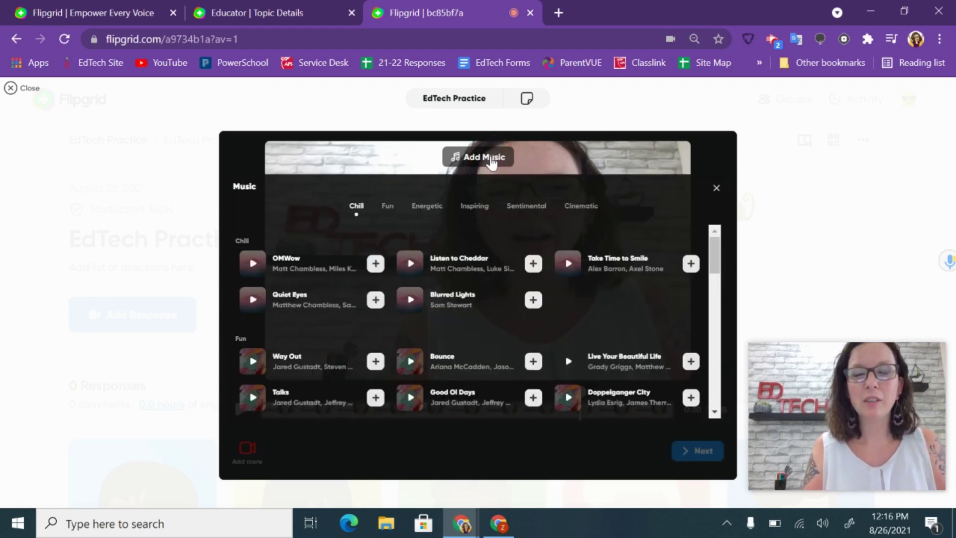
scroll(499, 342, down, 12)
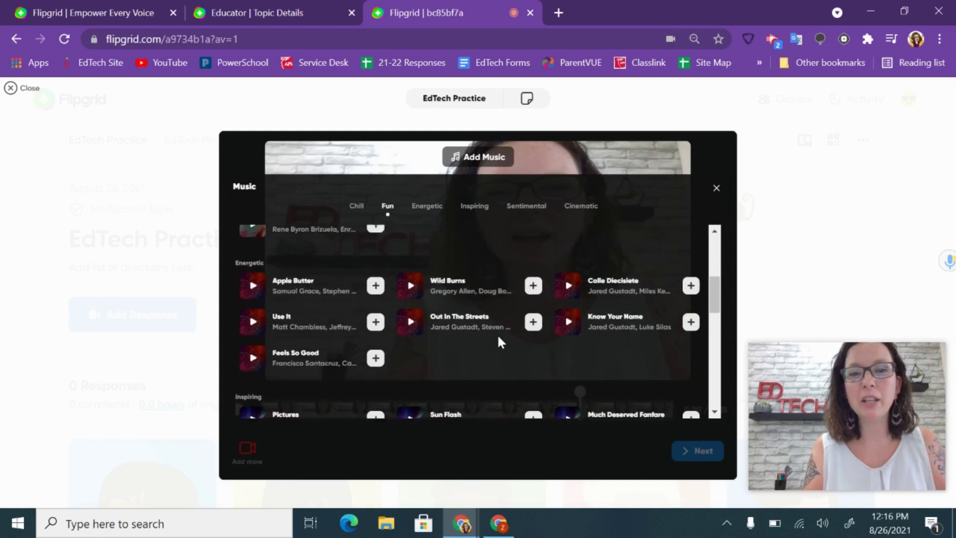
scroll(499, 341, down, 4)
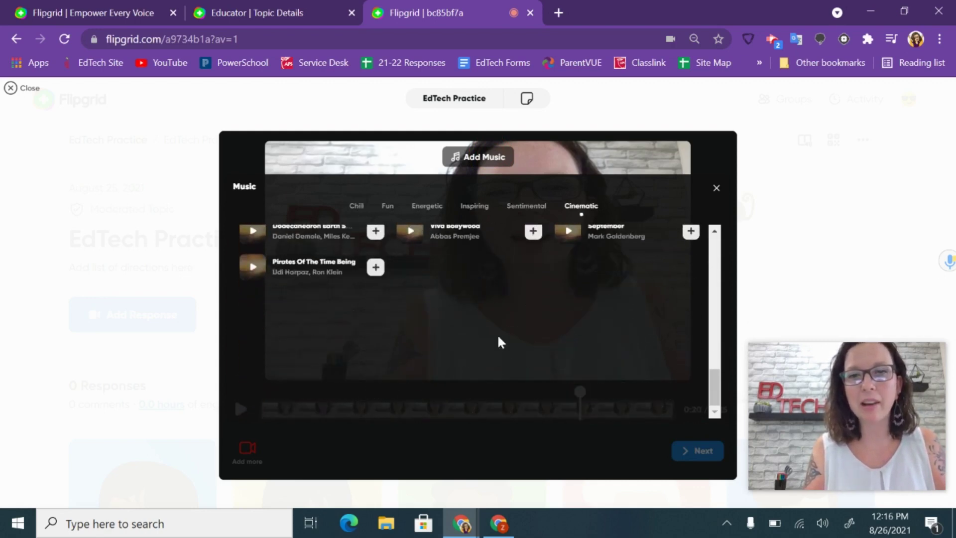
scroll(499, 342, up, 2)
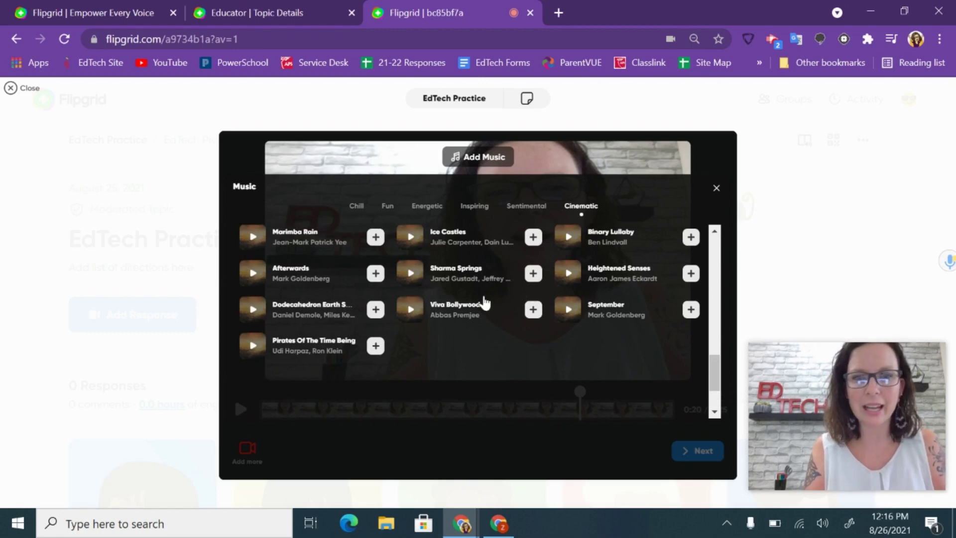
scroll(483, 302, up, 10)
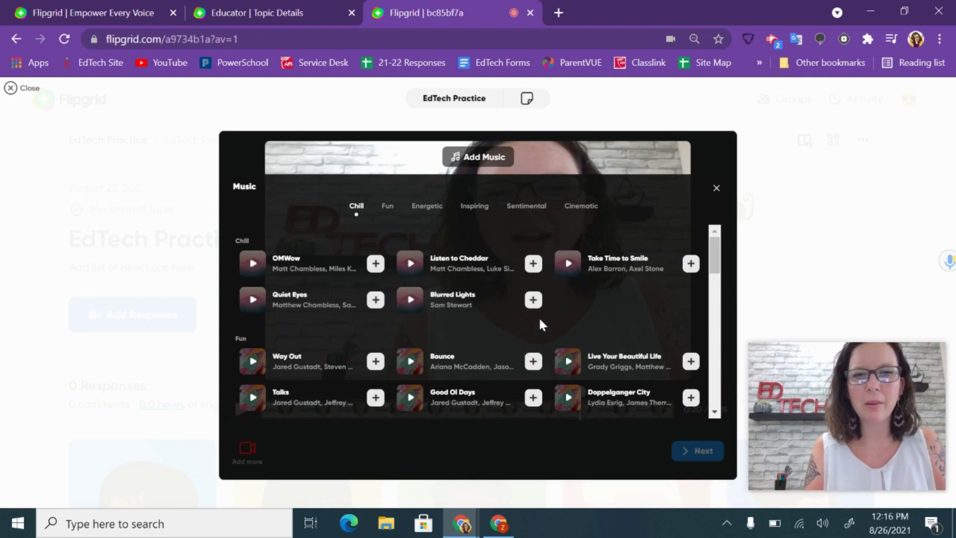
click(532, 300)
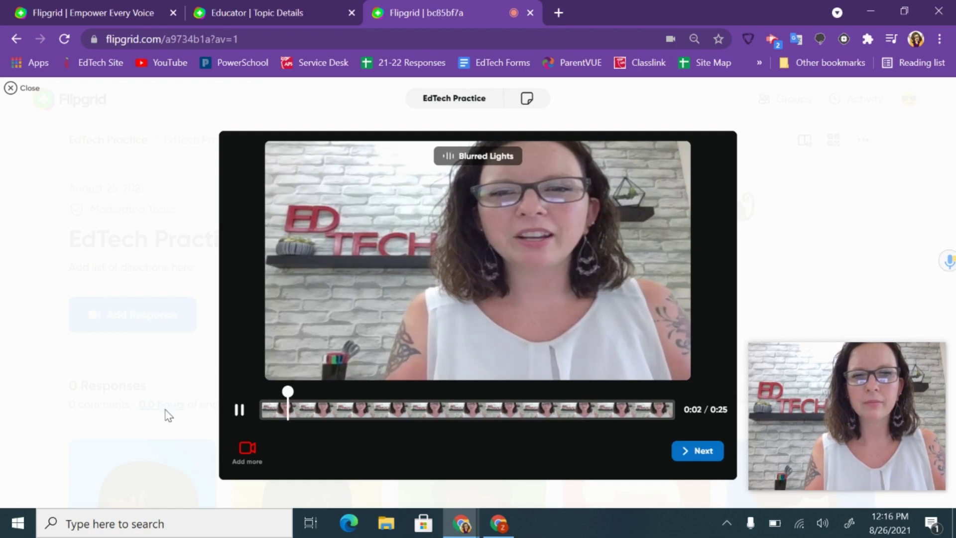
click(240, 413)
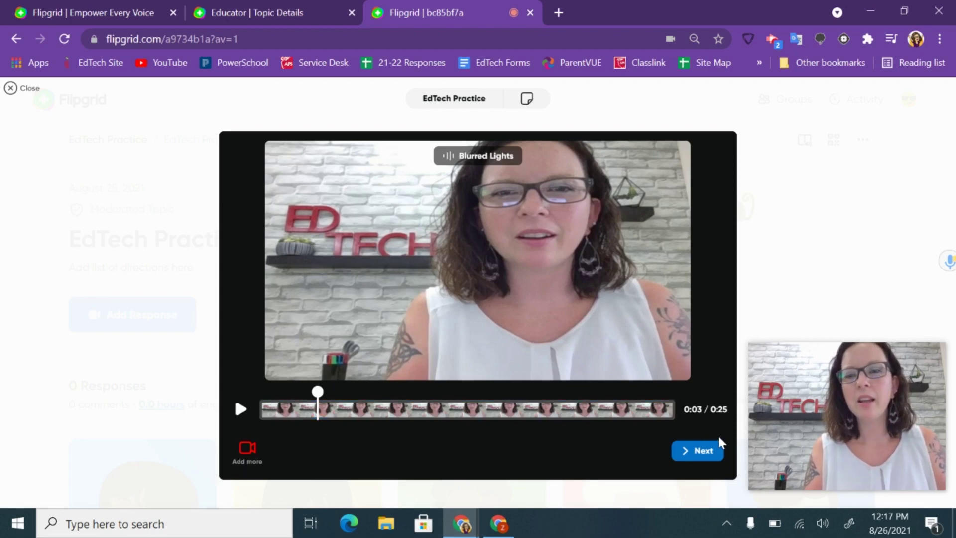
Proceed to the video submission form and point out its optional link and description fields
click(702, 452)
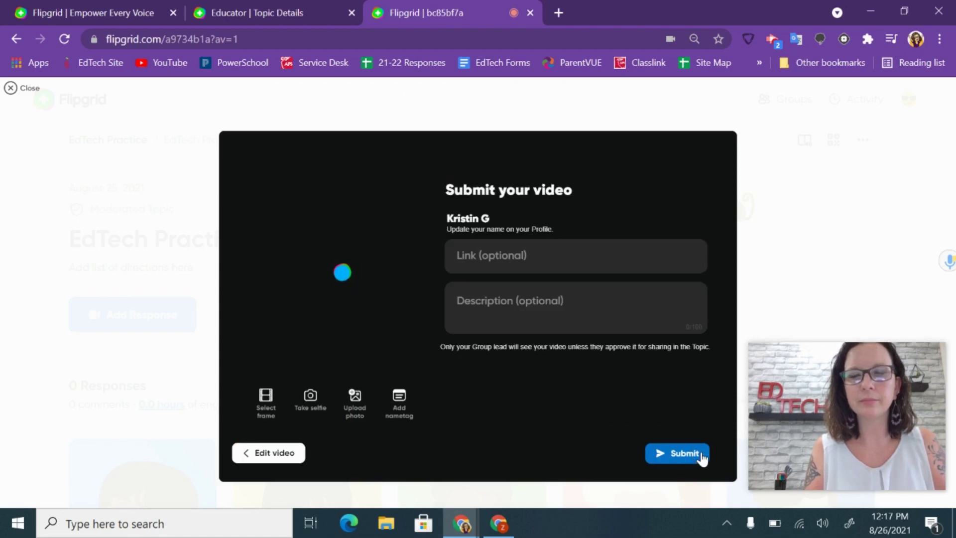
click(504, 266)
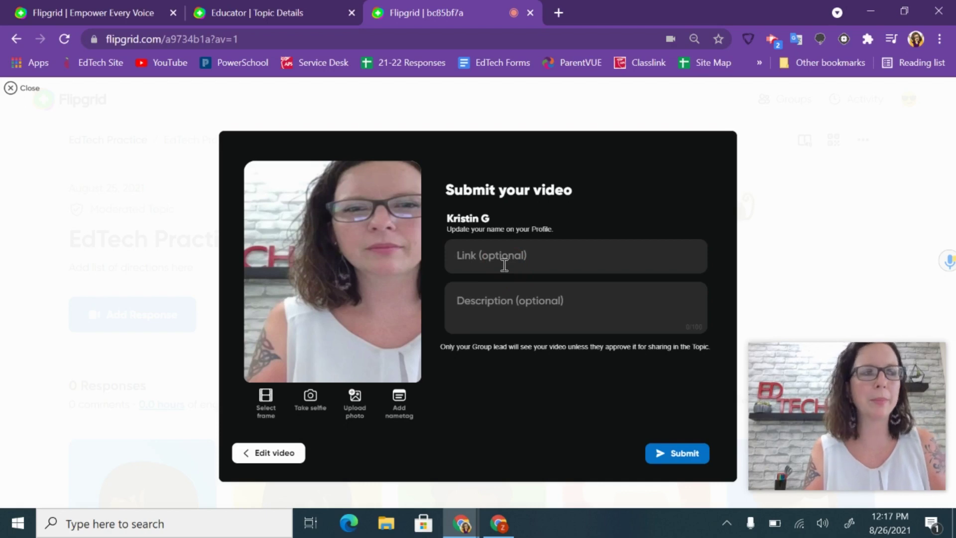
click(514, 305)
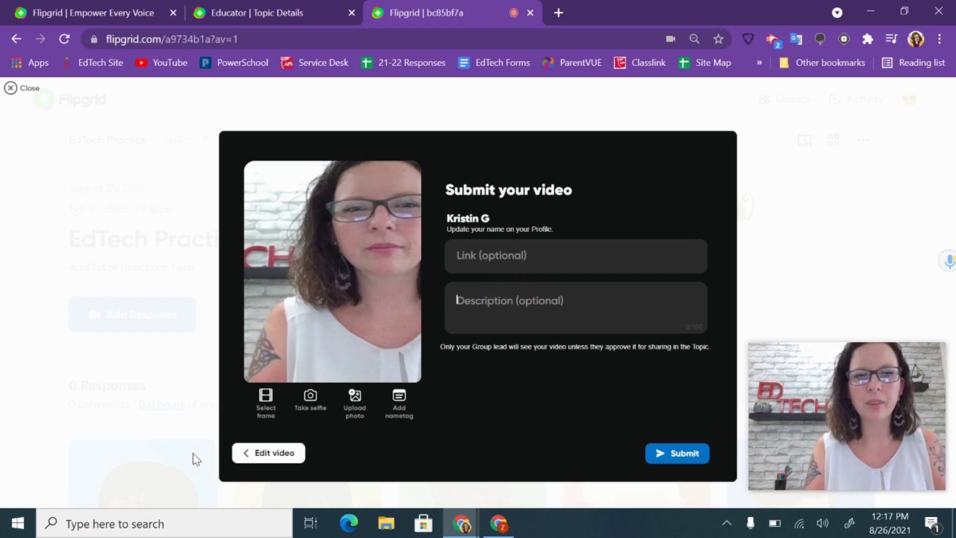
Try the video frame at 0:14 as the cover image and cancel the frame selection
click(265, 398)
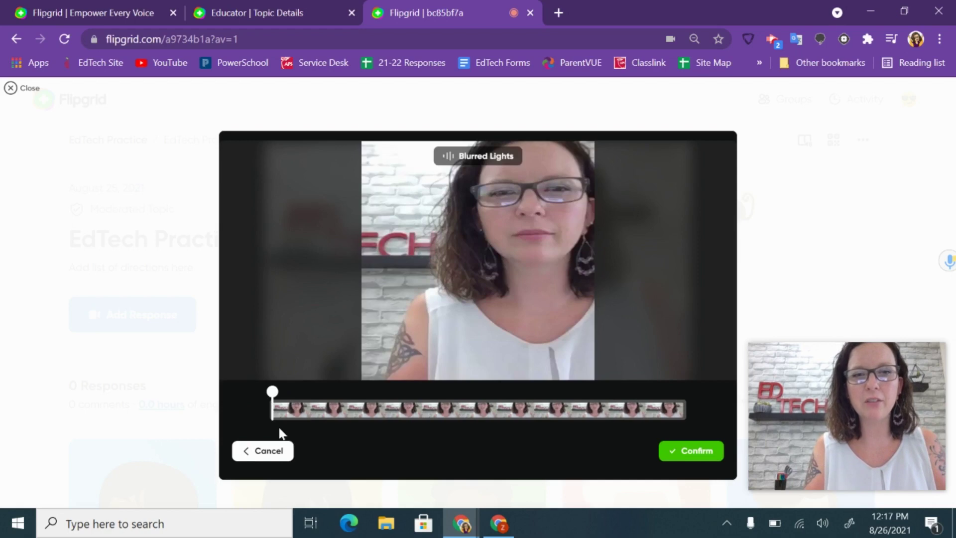
drag(273, 392, 499, 392)
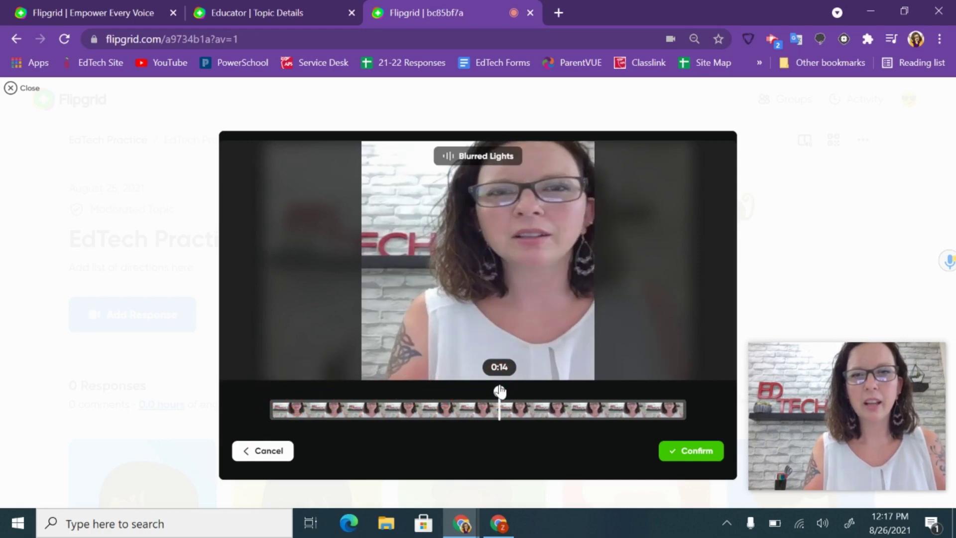
click(281, 454)
Take a selfie and confirm it as the video's cover image
click(309, 396)
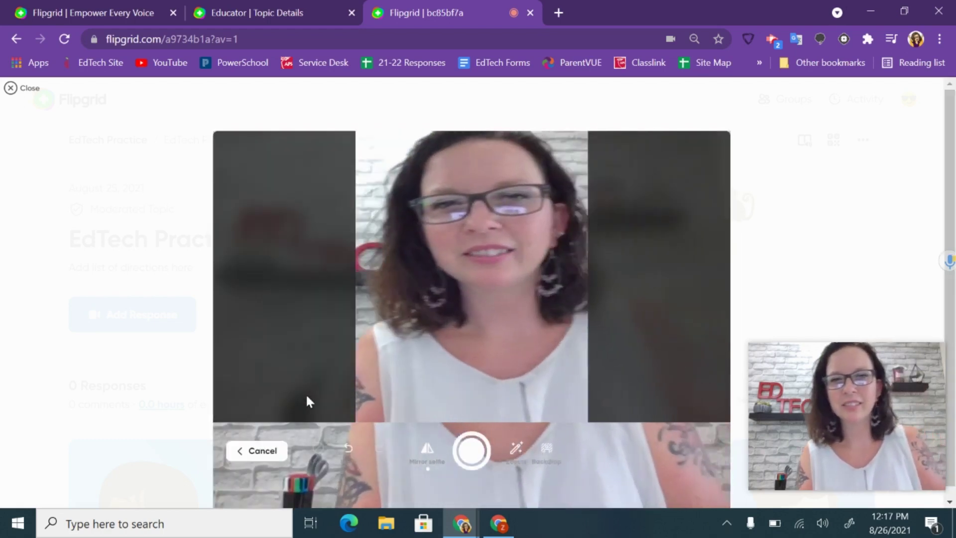
click(471, 452)
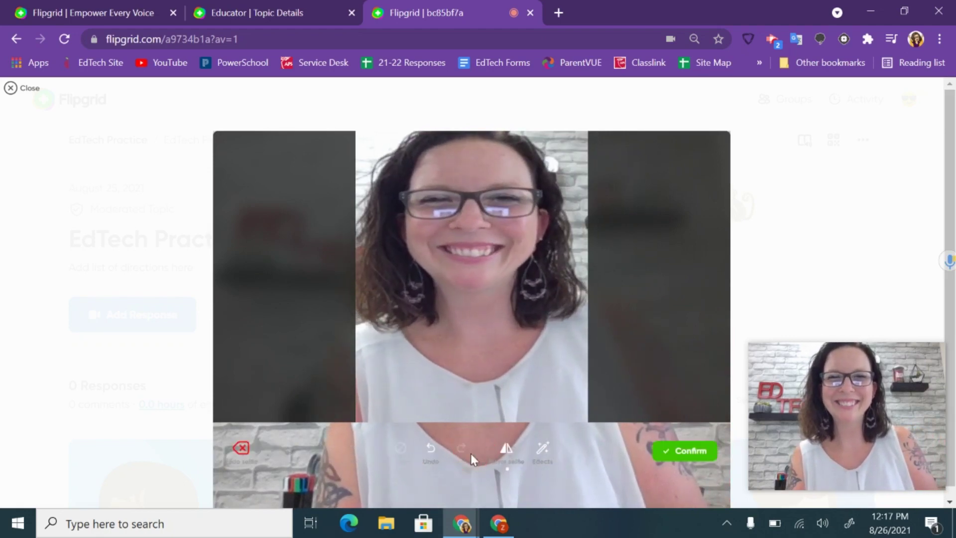
click(683, 451)
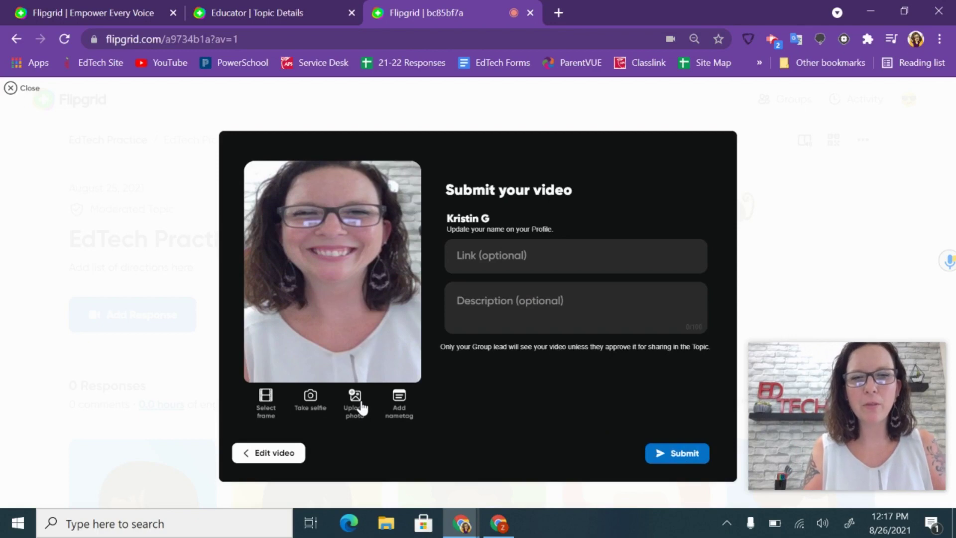
Replace the cover image with a nametag in the purple style with yellow lettering and confirm it
click(417, 404)
click(397, 409)
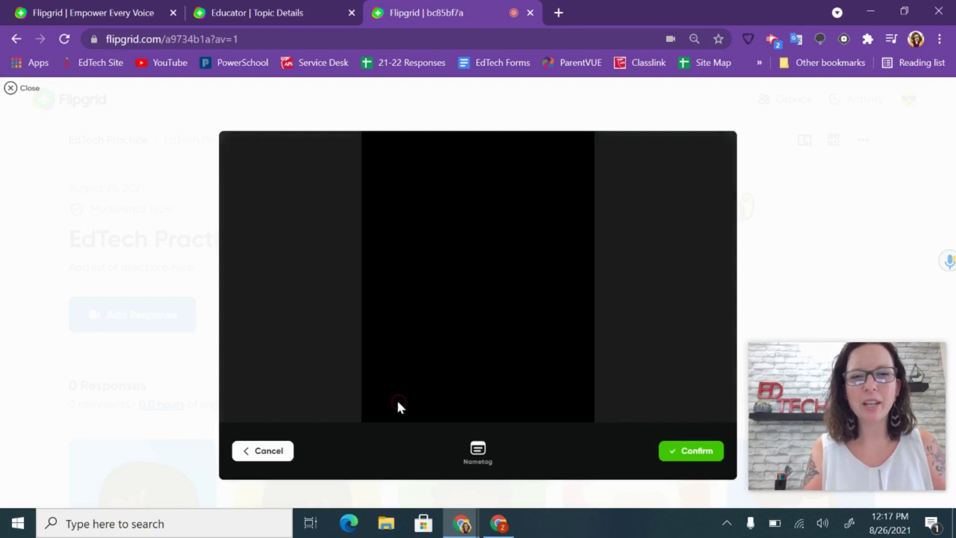
click(441, 379)
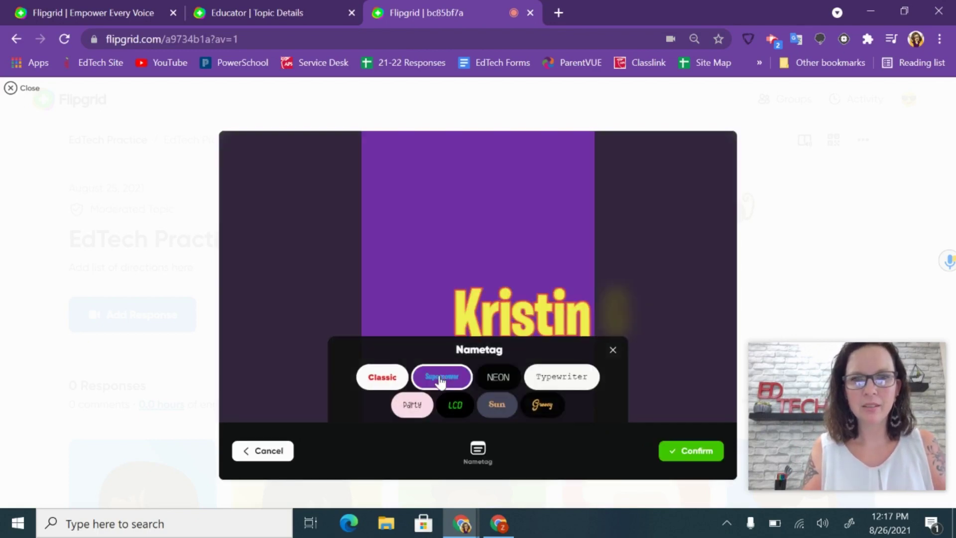
click(699, 456)
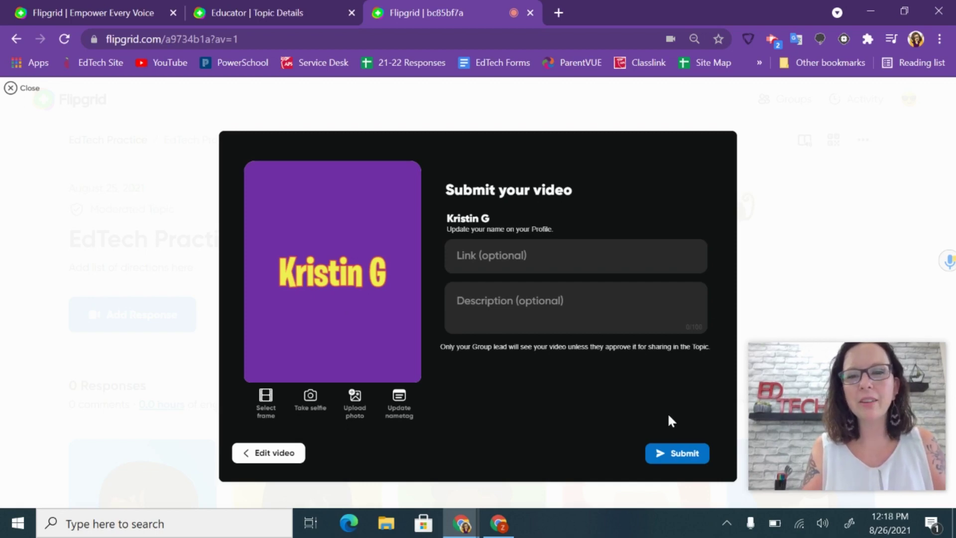
Submit the video response and return to the topic's response list
click(696, 456)
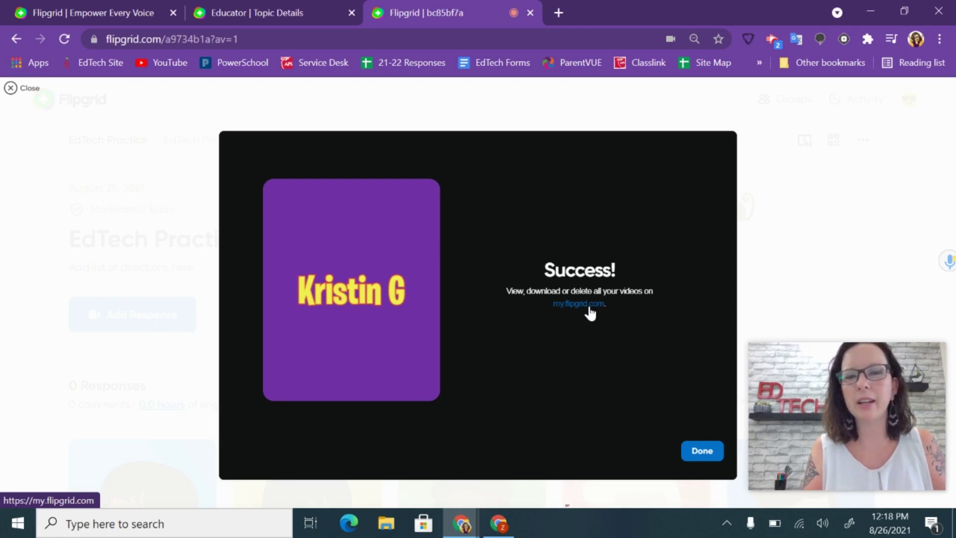
click(704, 453)
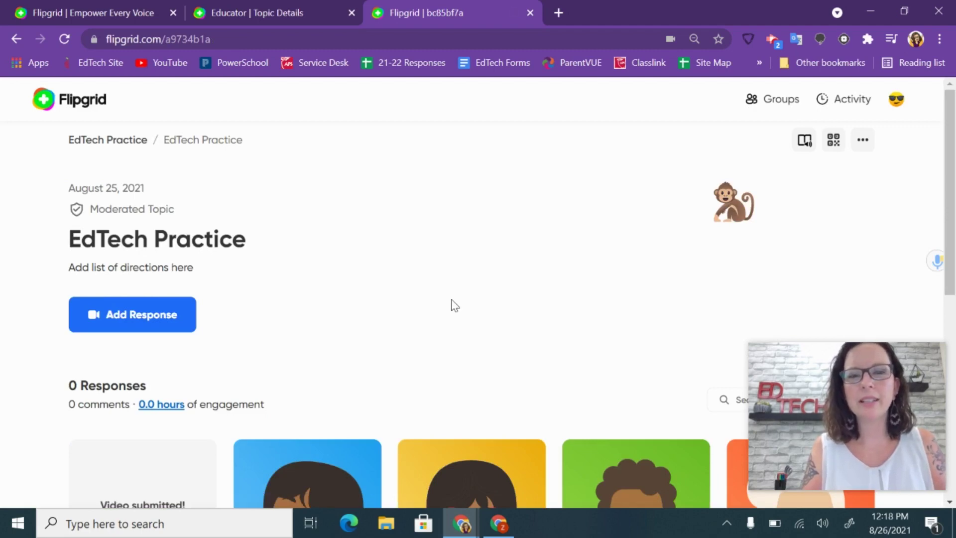
scroll(451, 300, down, 6)
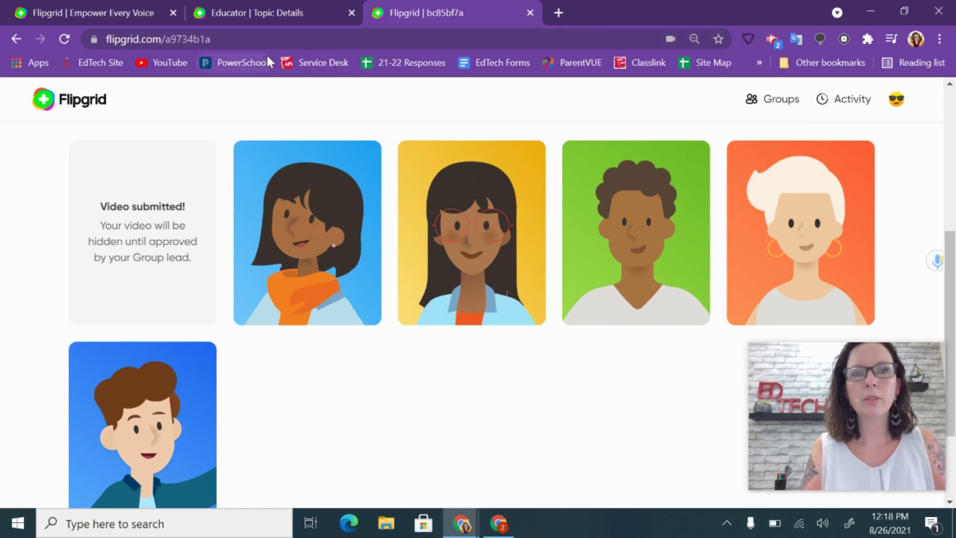
Set the hidden response to Active on the educator topic page and check it in the member view
click(281, 18)
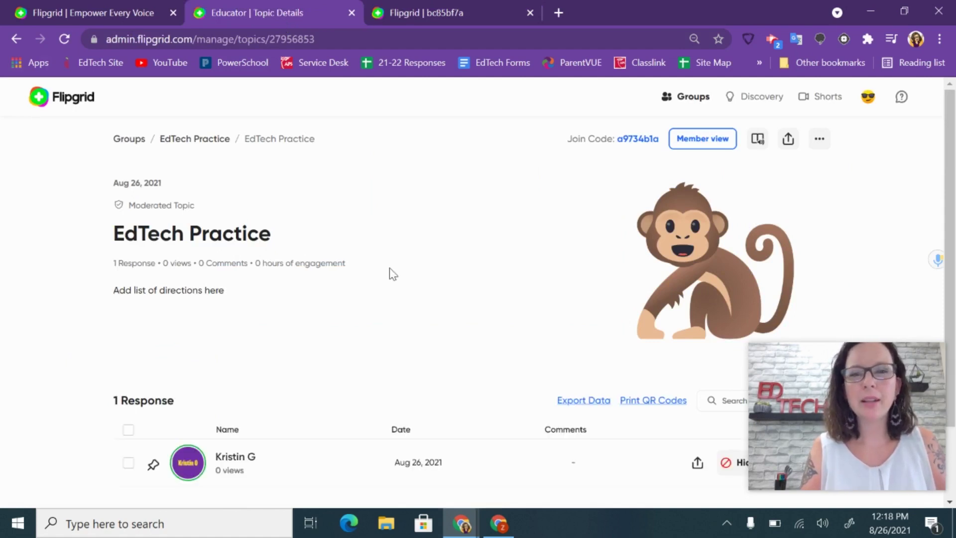
scroll(390, 273, down, 2)
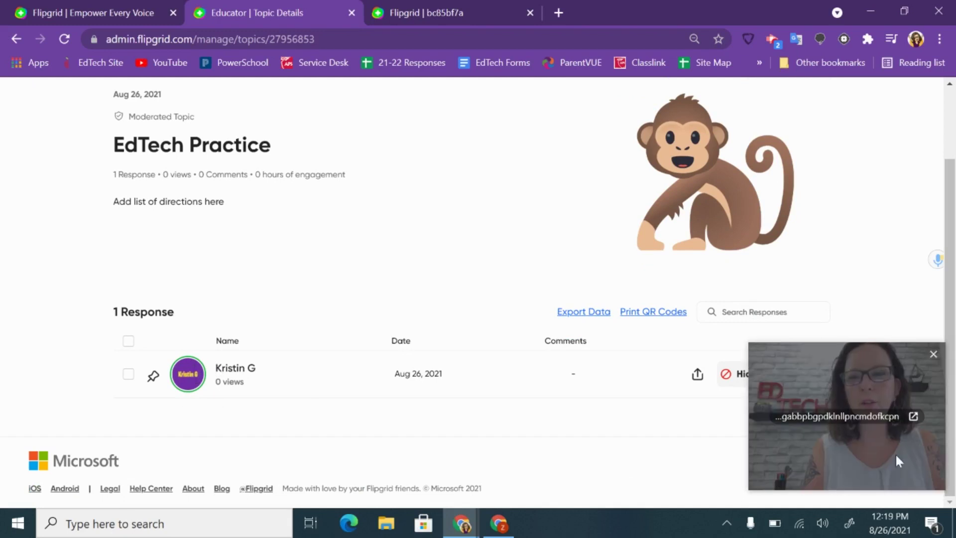
drag(882, 440, 870, 179)
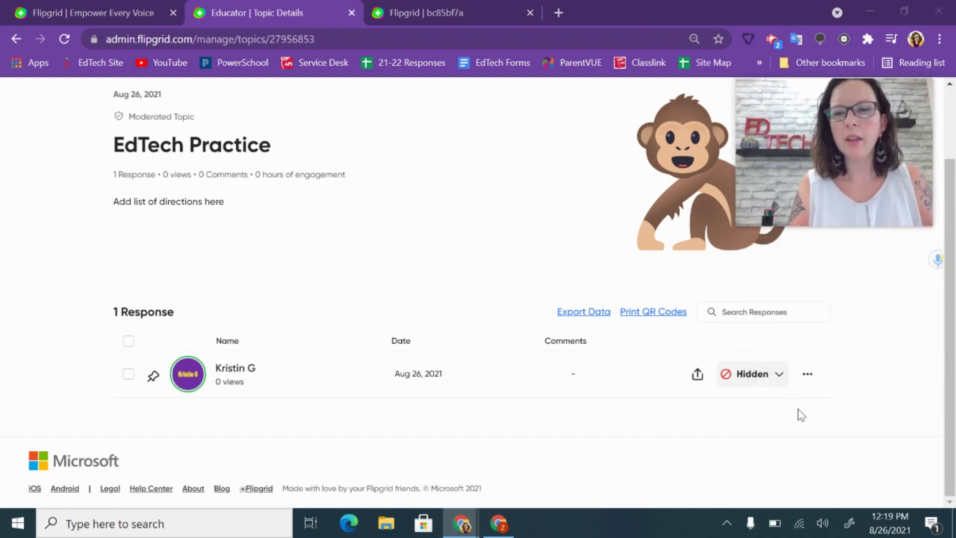
click(778, 381)
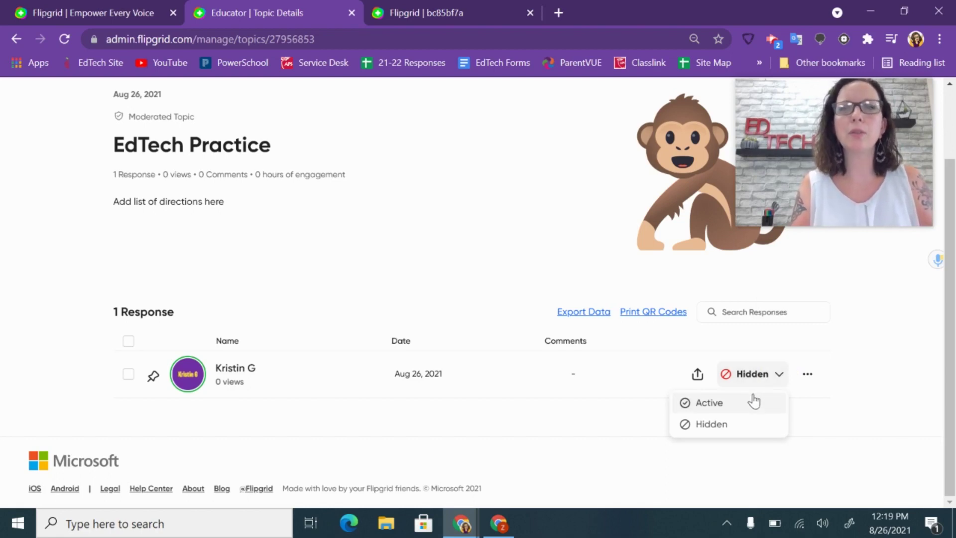
click(735, 403)
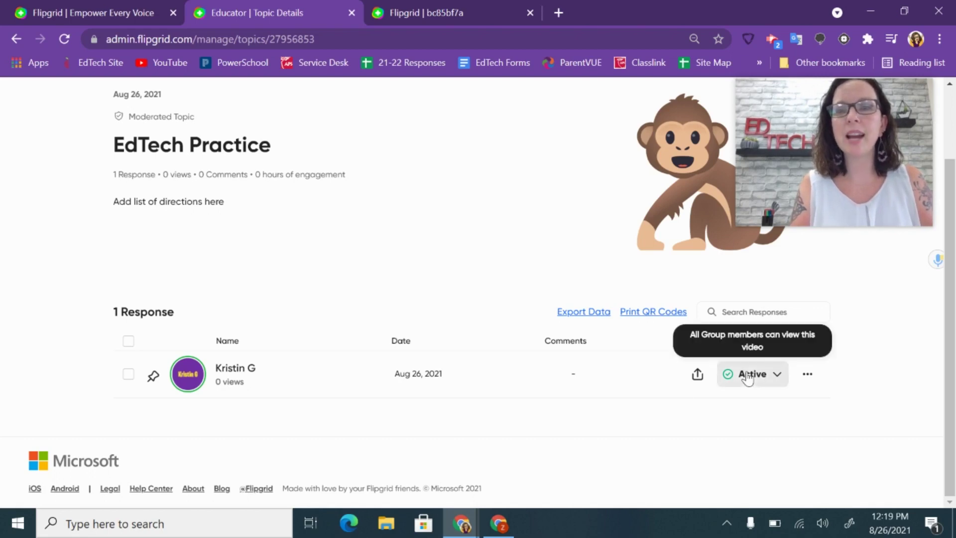
click(451, 21)
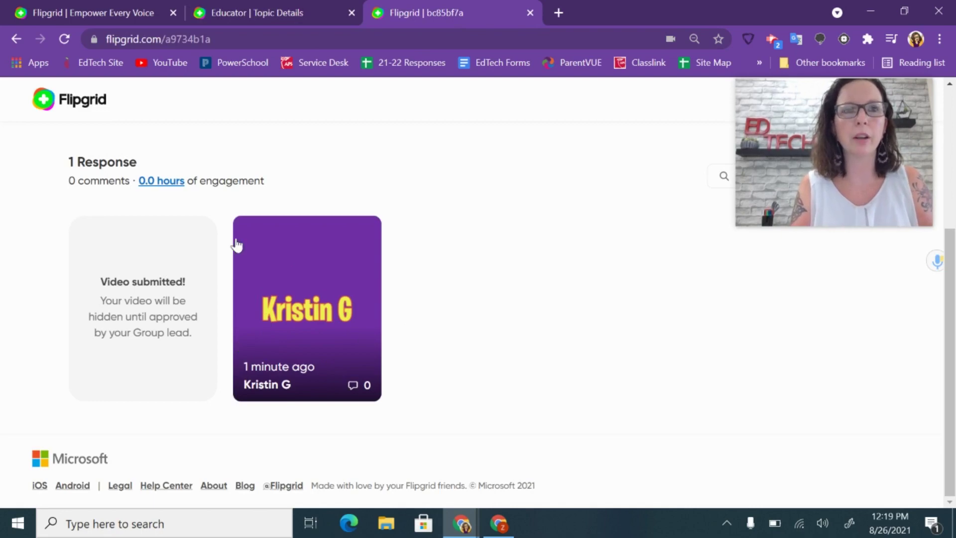
Return to the educator topic page, open the response's details and pause its playback
click(260, 17)
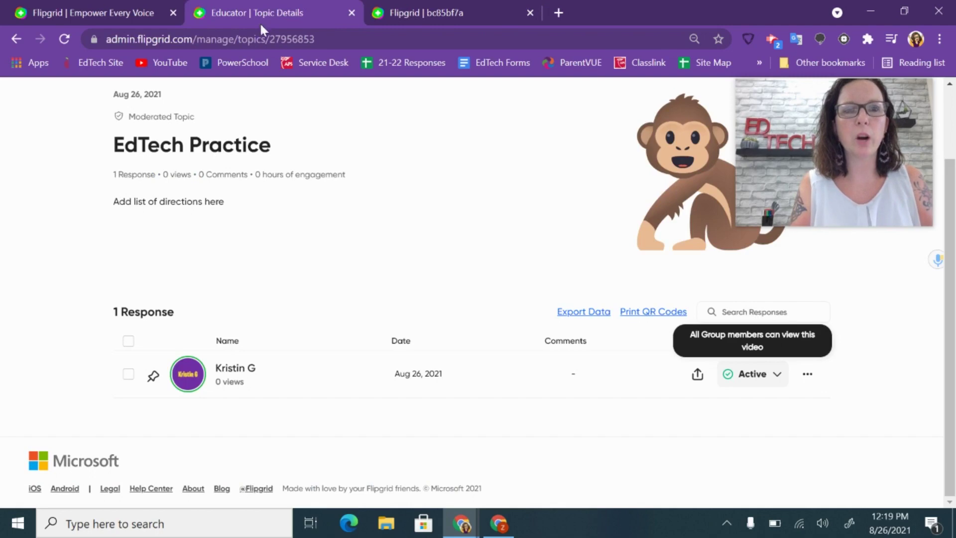
click(242, 374)
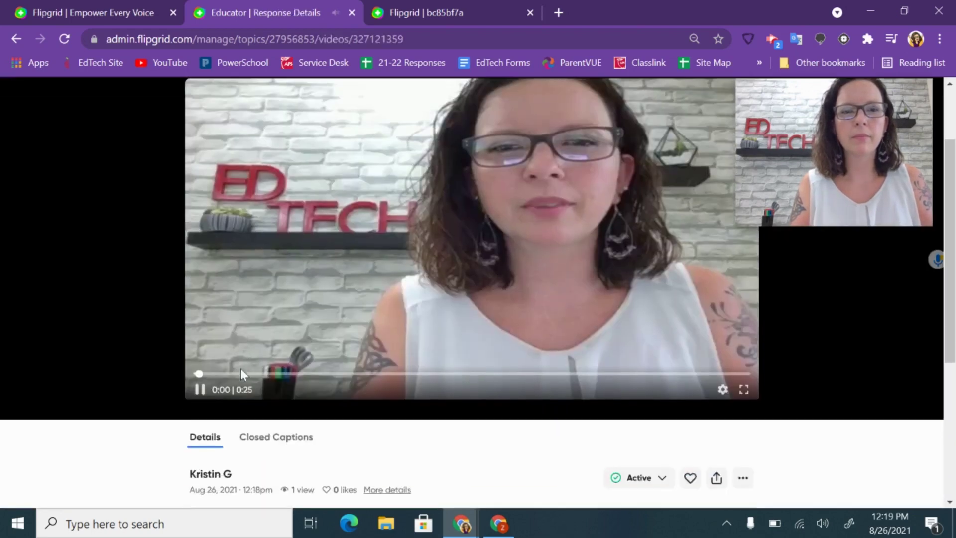
click(200, 389)
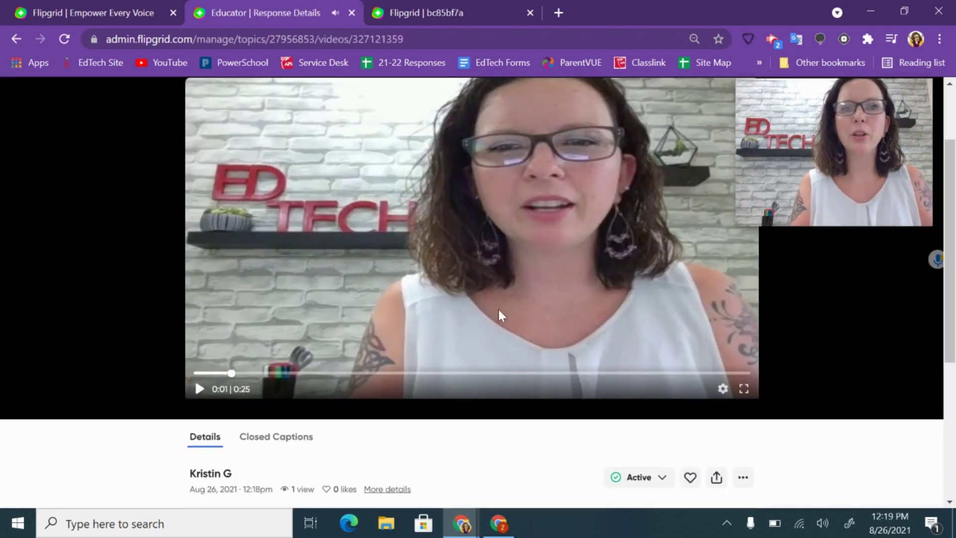
Write the comment "Great video!" on the response, make it a private comment and send it
scroll(498, 311, down, 2)
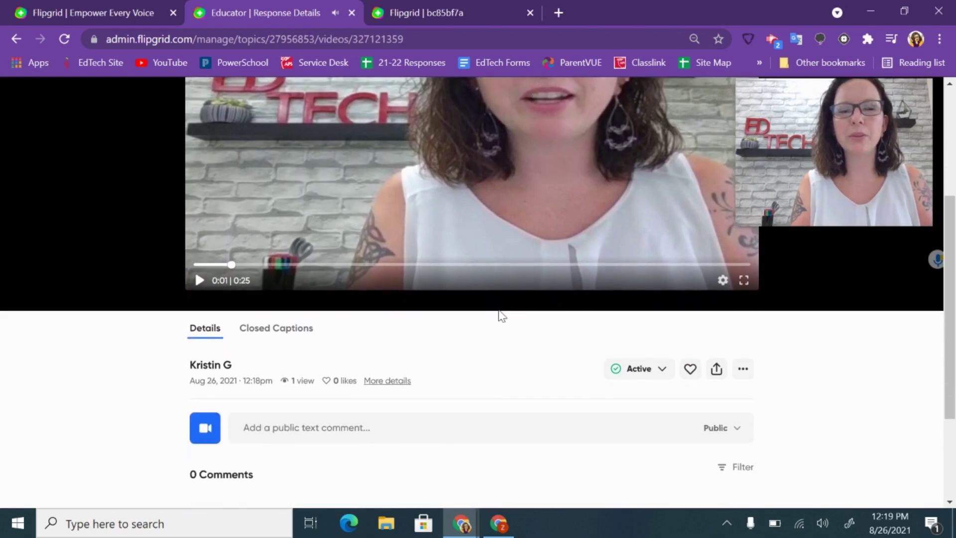
scroll(502, 315, down, 3)
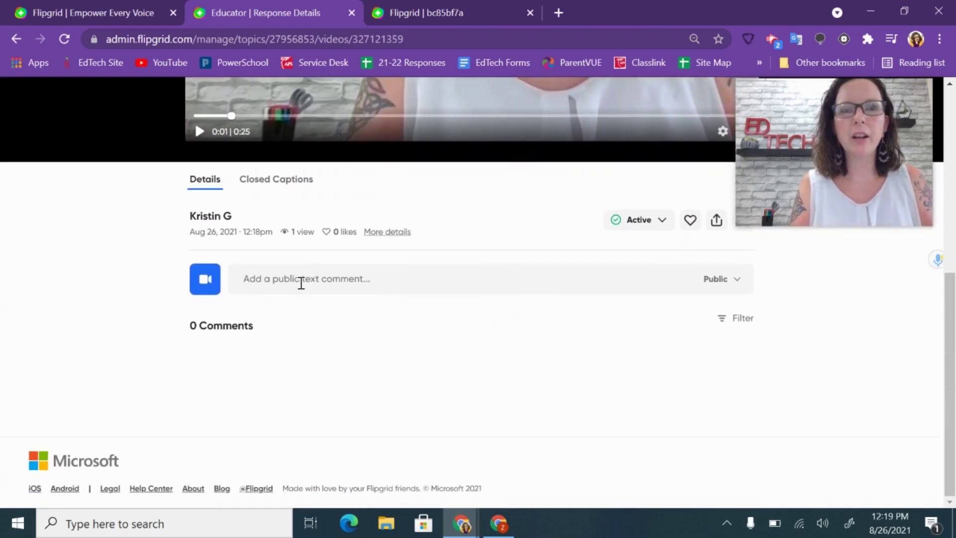
click(301, 283)
text(Gre)
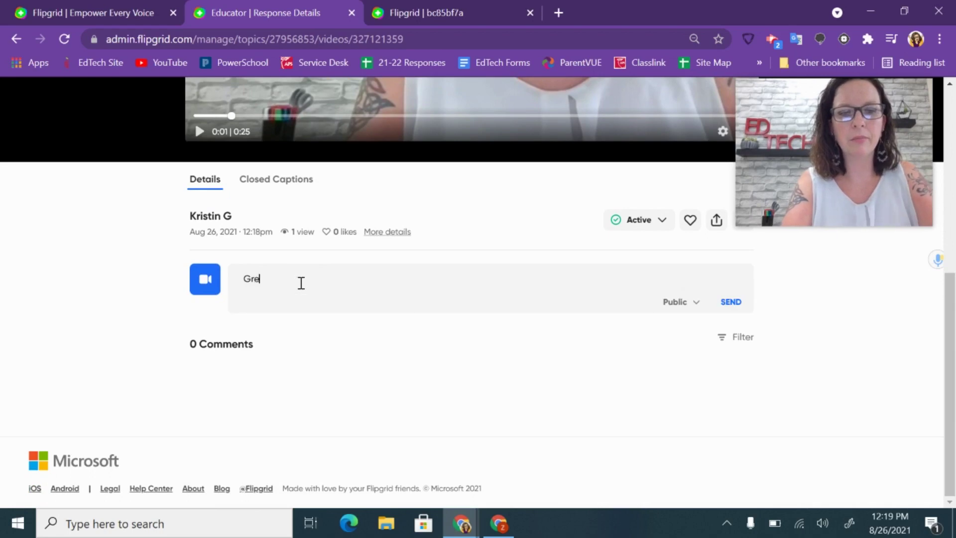
text(at video!)
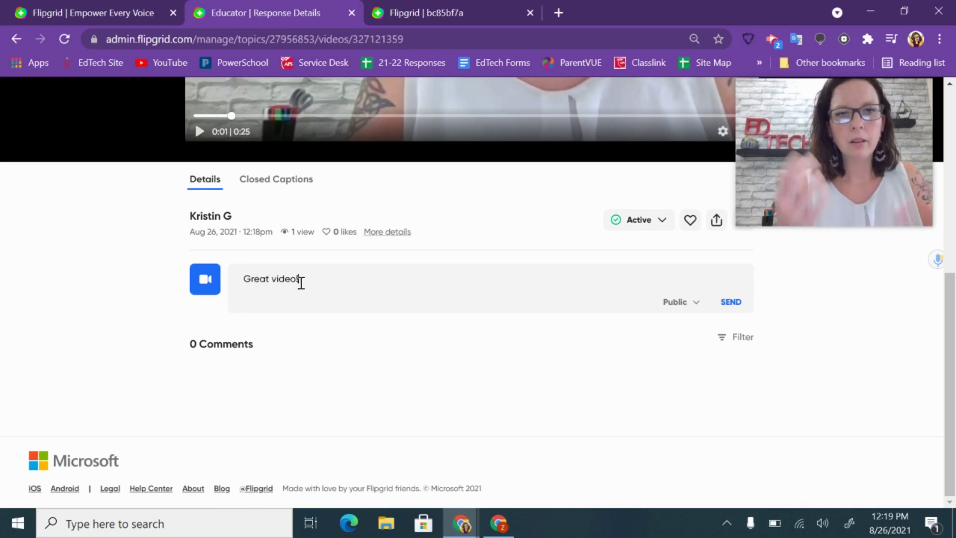
click(696, 303)
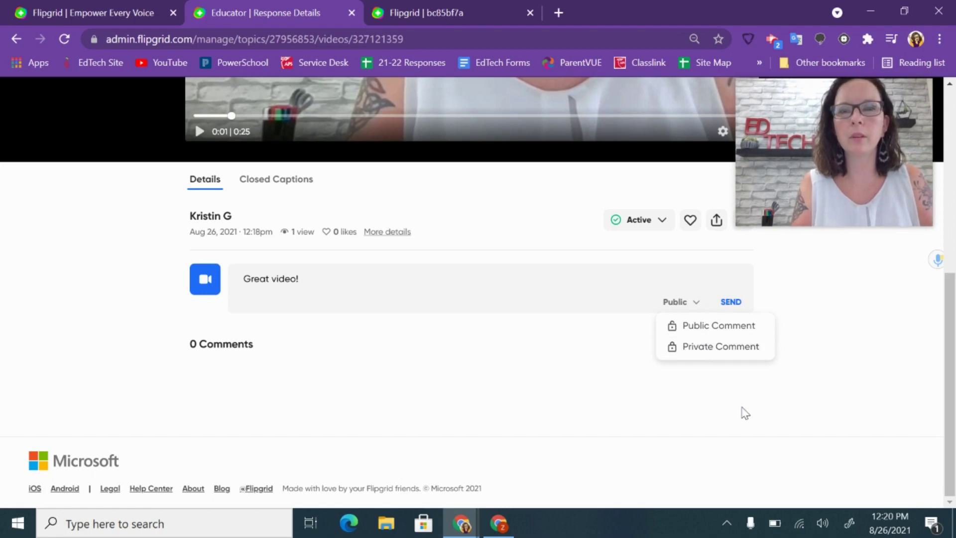
click(731, 350)
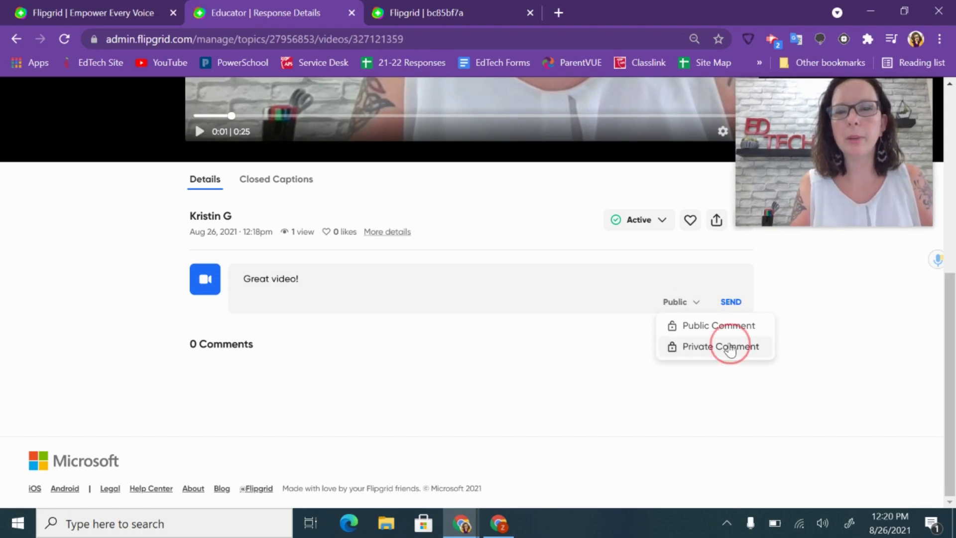
click(730, 301)
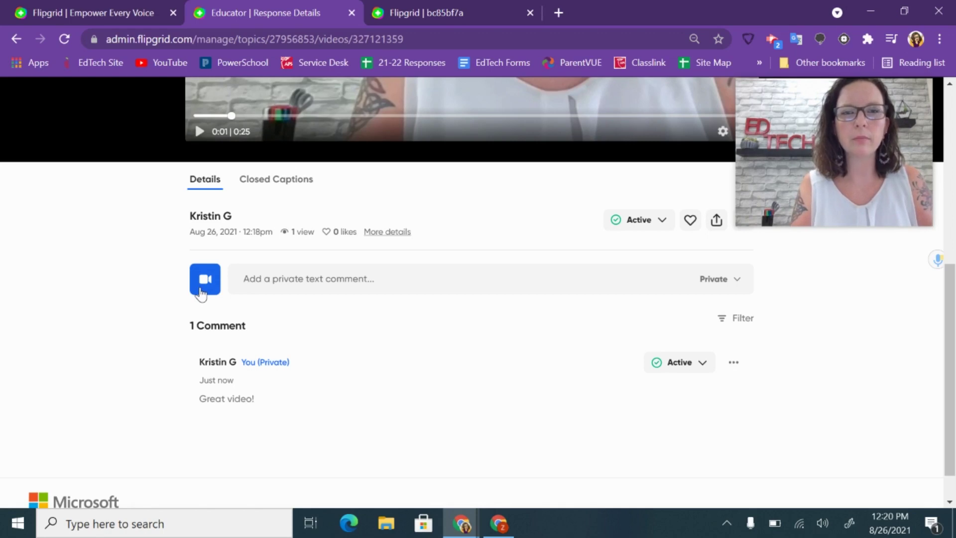
Like the response, and open and close its private link sharing options
scroll(451, 317, up, 3)
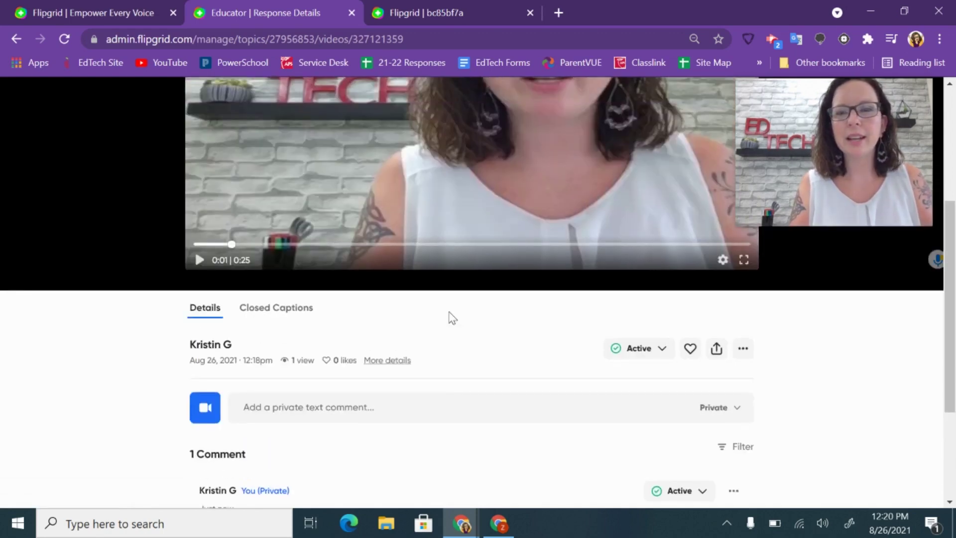
click(690, 351)
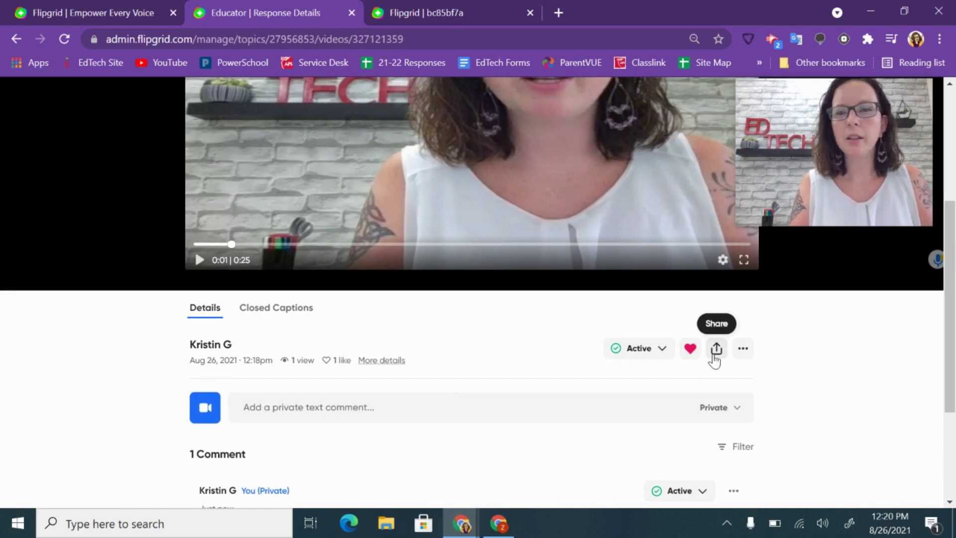
click(714, 355)
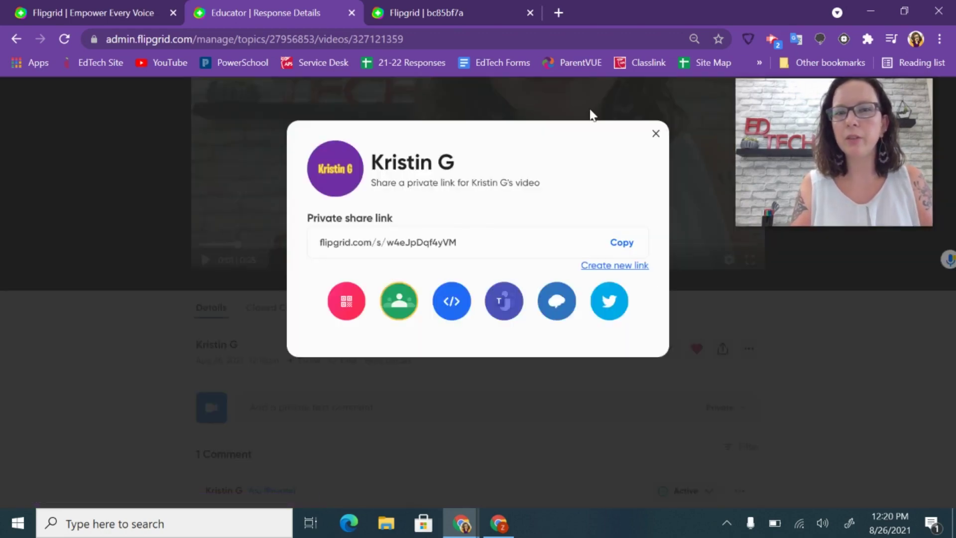
click(655, 135)
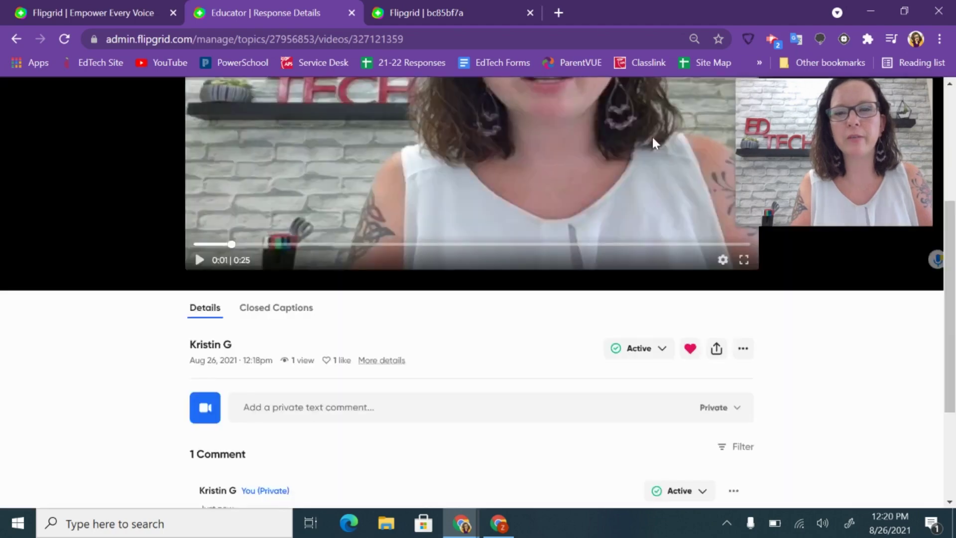
Open the response's additional options, review the editing, moving, pinning, deleting and downloading choices, and close them
click(742, 351)
scroll(812, 395, up, 2)
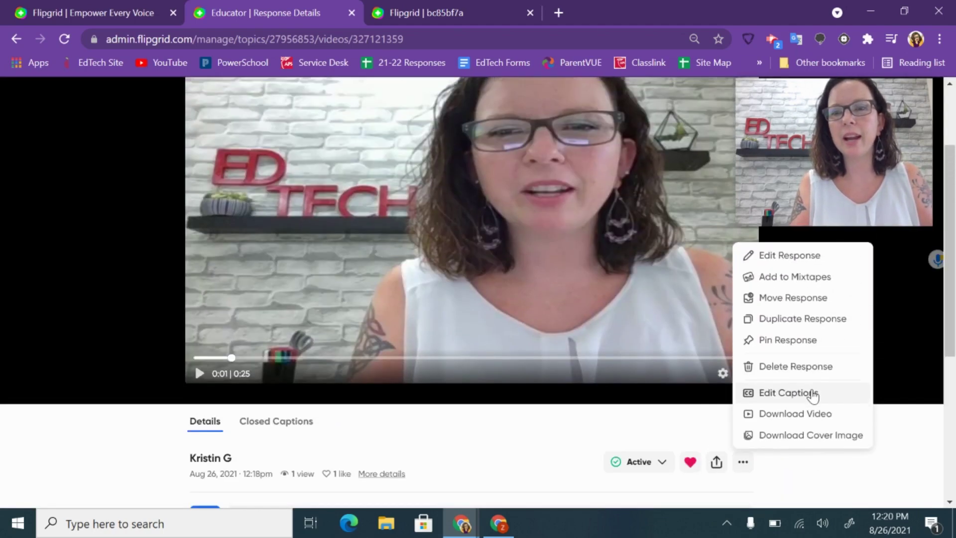
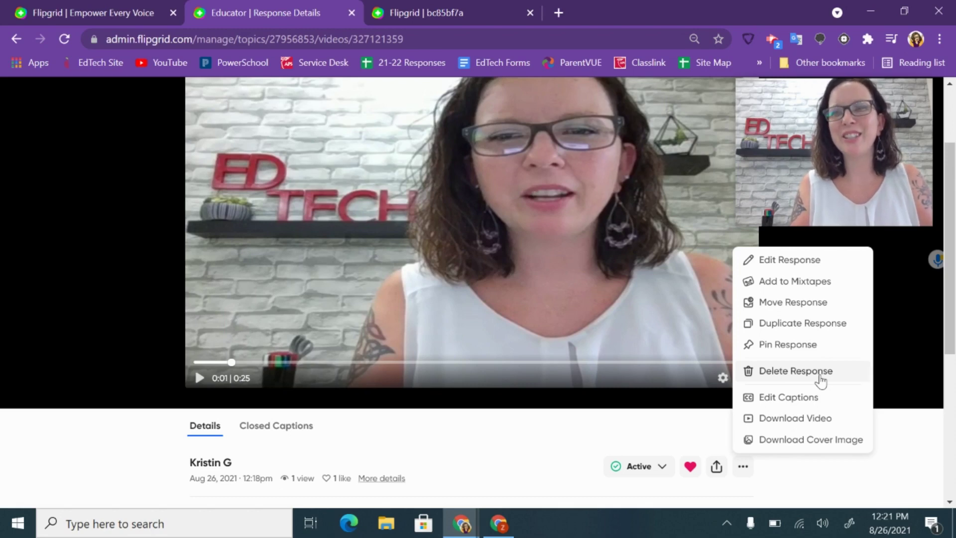
scroll(820, 379, down, 2)
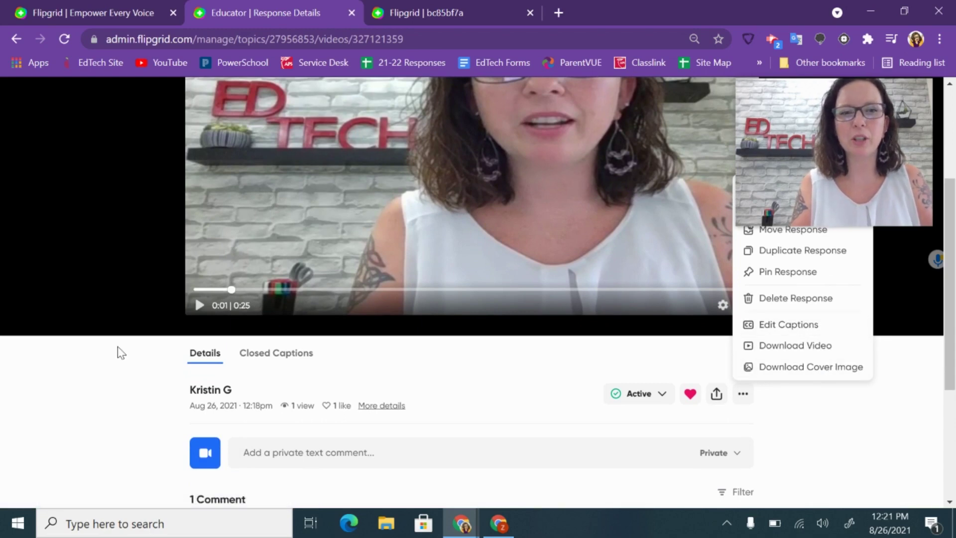
click(362, 380)
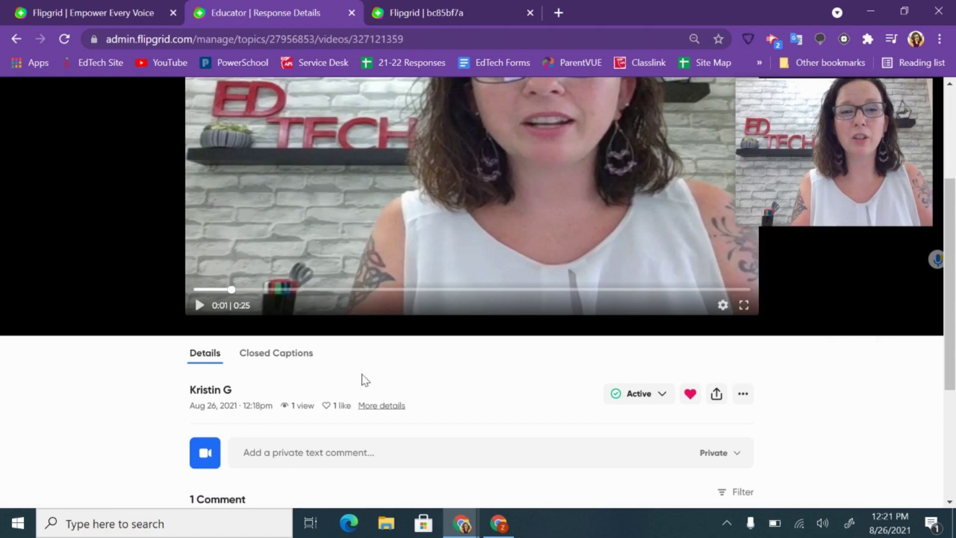
Check the closed captions of the response and return to its details
click(307, 357)
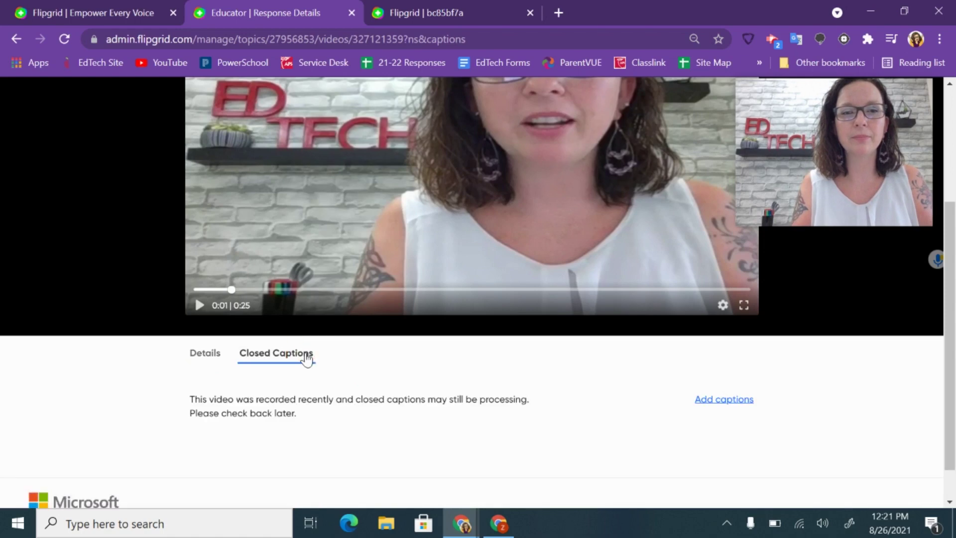
scroll(307, 357, down, 1)
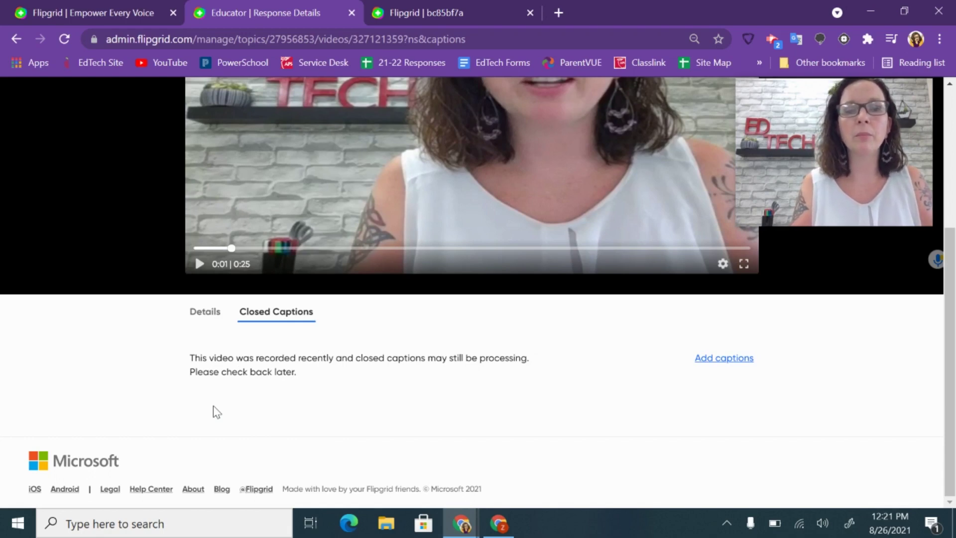
click(214, 320)
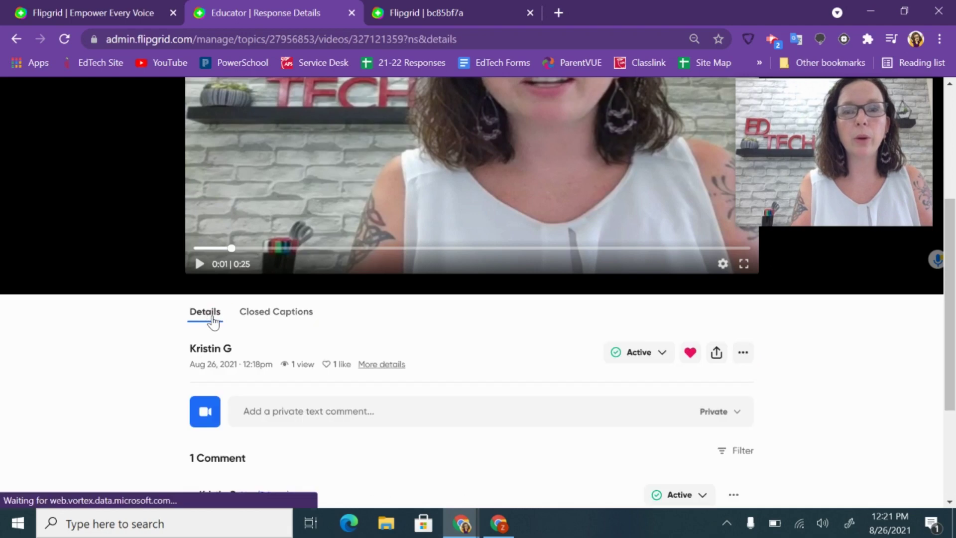
Open and close the response's additional options once more and view the comments below the video
click(745, 366)
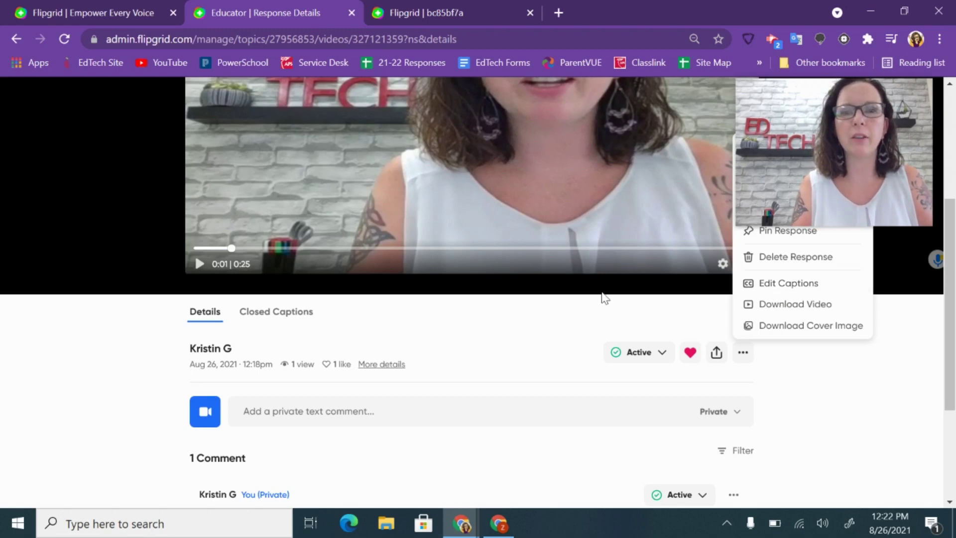
click(584, 312)
scroll(585, 309, down, 4)
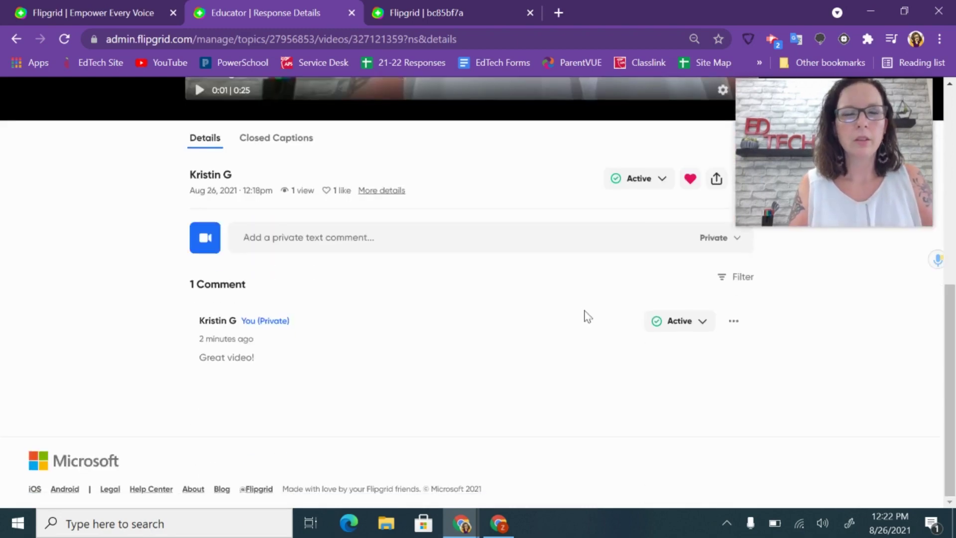
Go back to the EdTech Practice topic page and from there to the list of all groups
scroll(588, 316, up, 5)
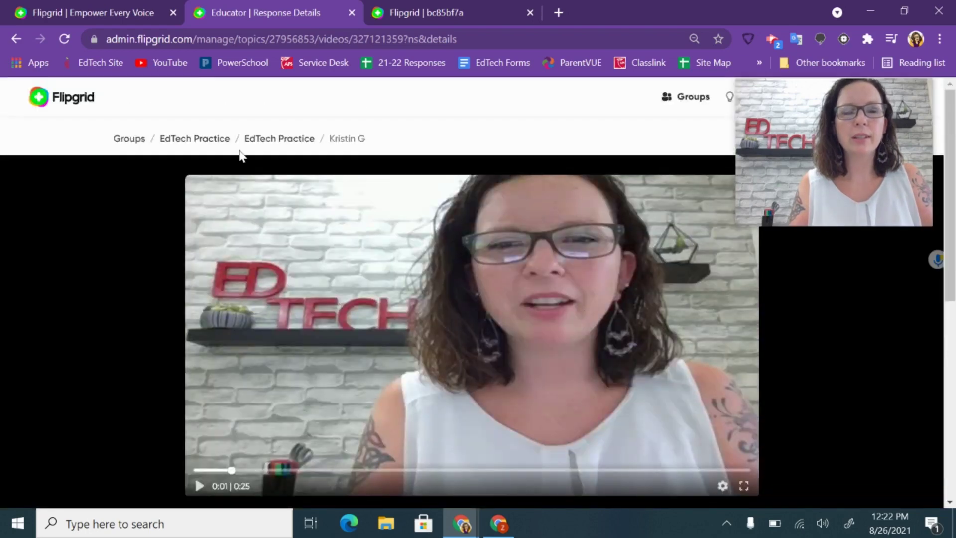
click(281, 140)
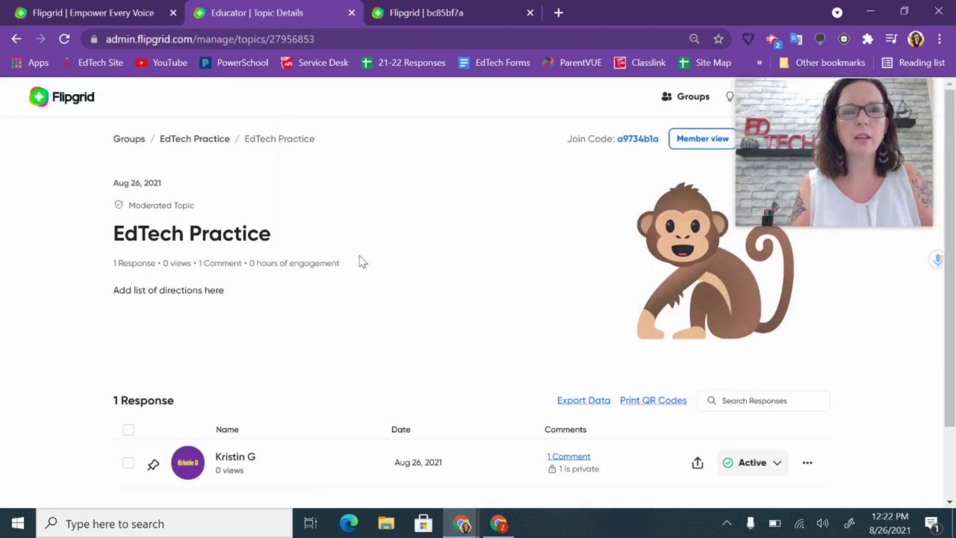
scroll(363, 267, down, 2)
scroll(365, 268, up, 2)
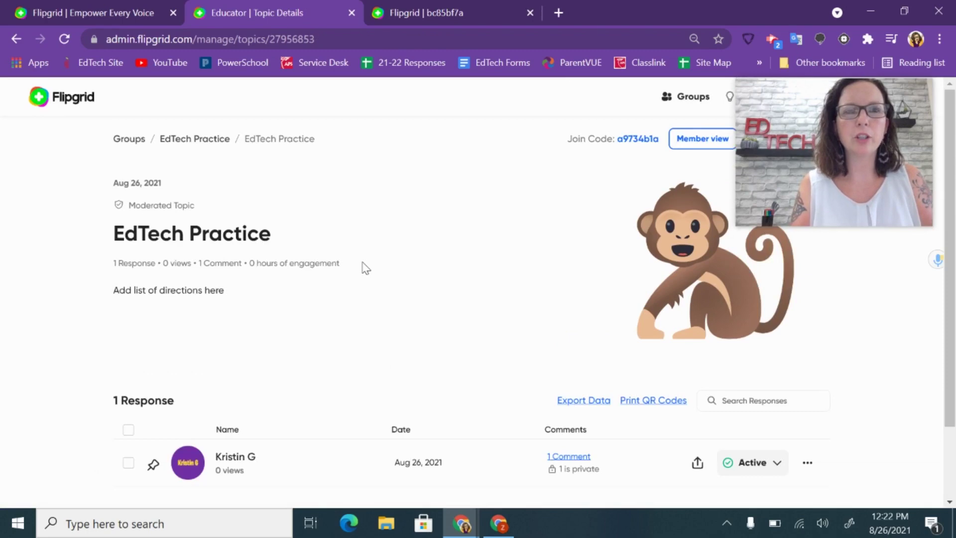
click(132, 141)
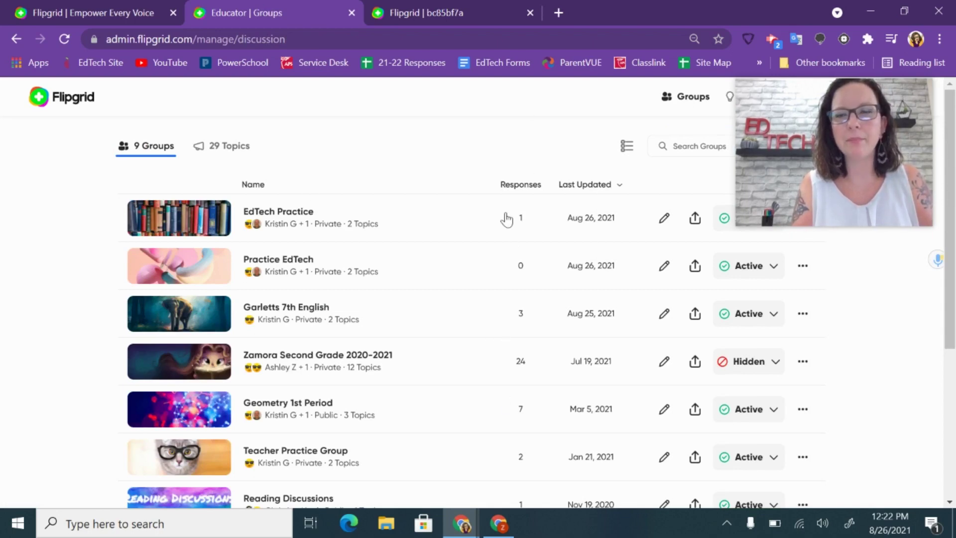
View the EdTech Practice group's status choices and its sharing options in the groups list, closing each of them
drag(902, 115, 888, 388)
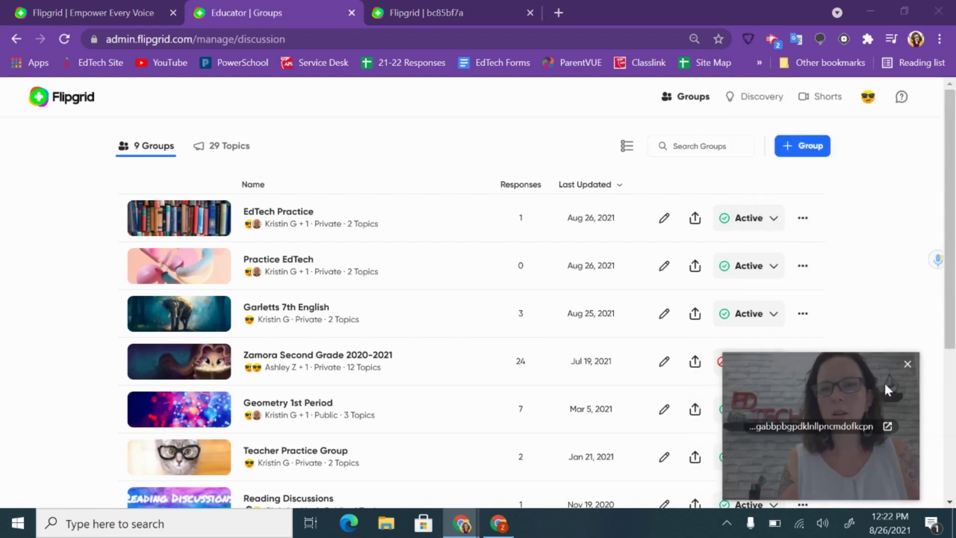
click(760, 219)
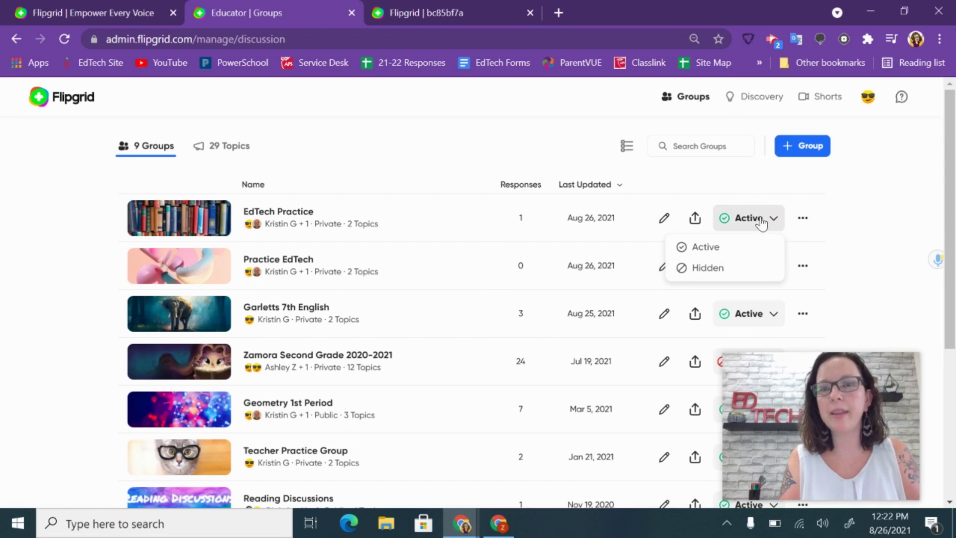
click(761, 223)
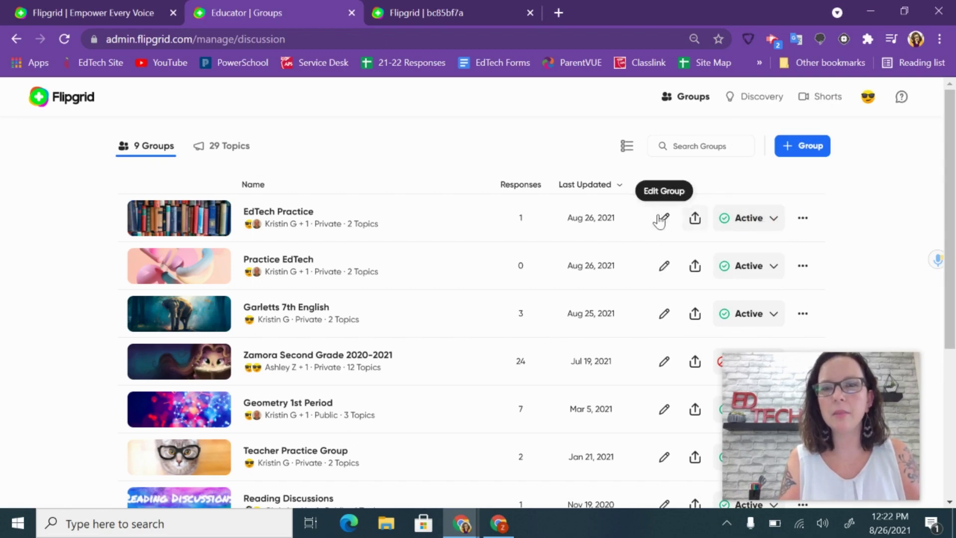
click(694, 219)
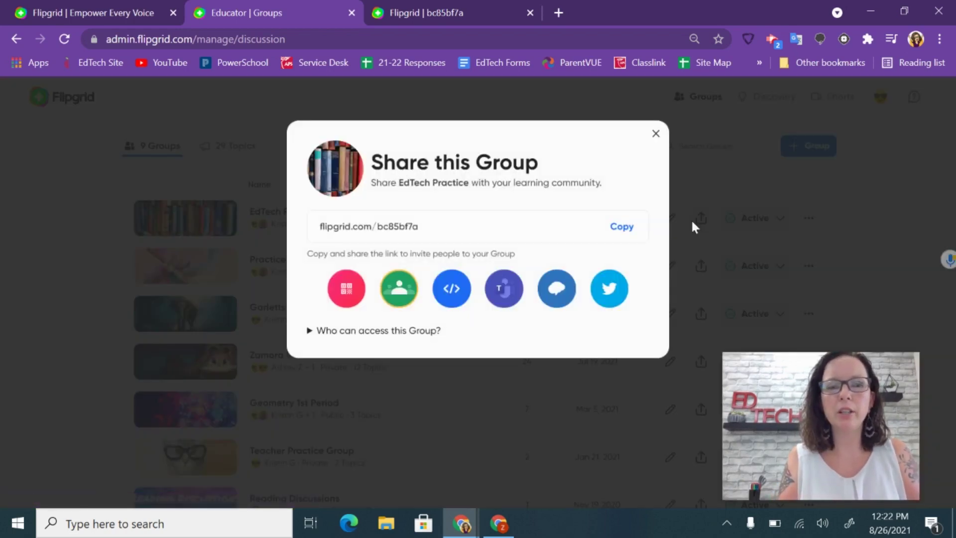
click(655, 135)
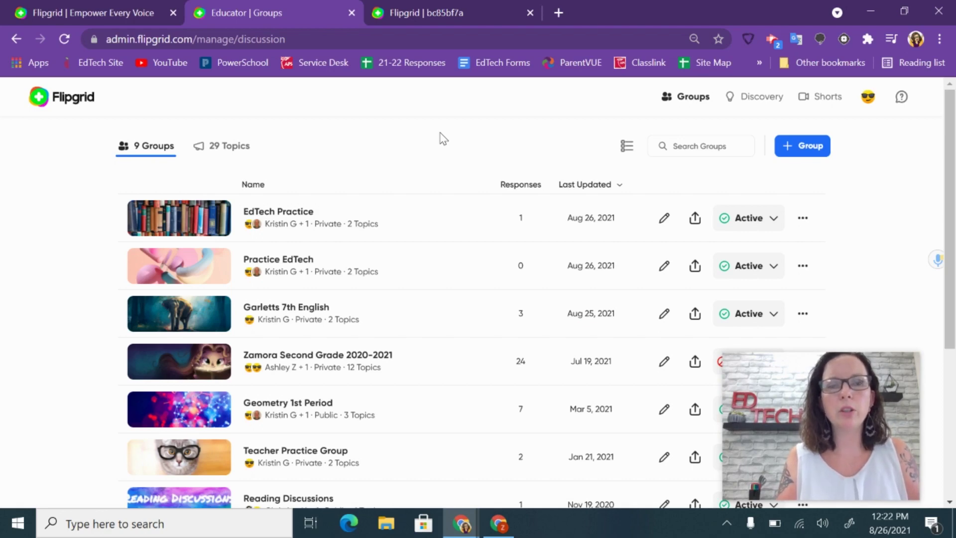
Open the Discovery library and look through its featured items, subjects, trending topics, partners, creators and collections down to the topics table
click(769, 102)
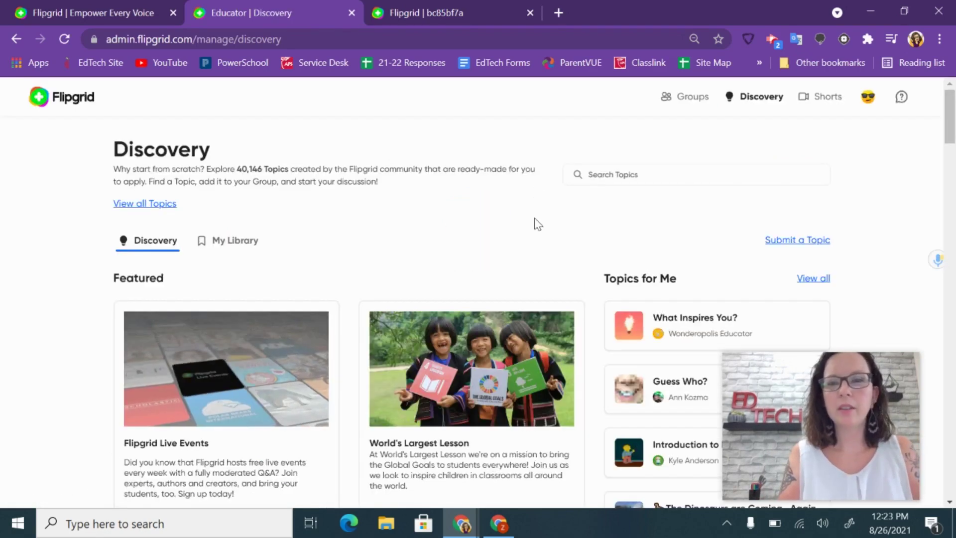
scroll(534, 222, down, 2)
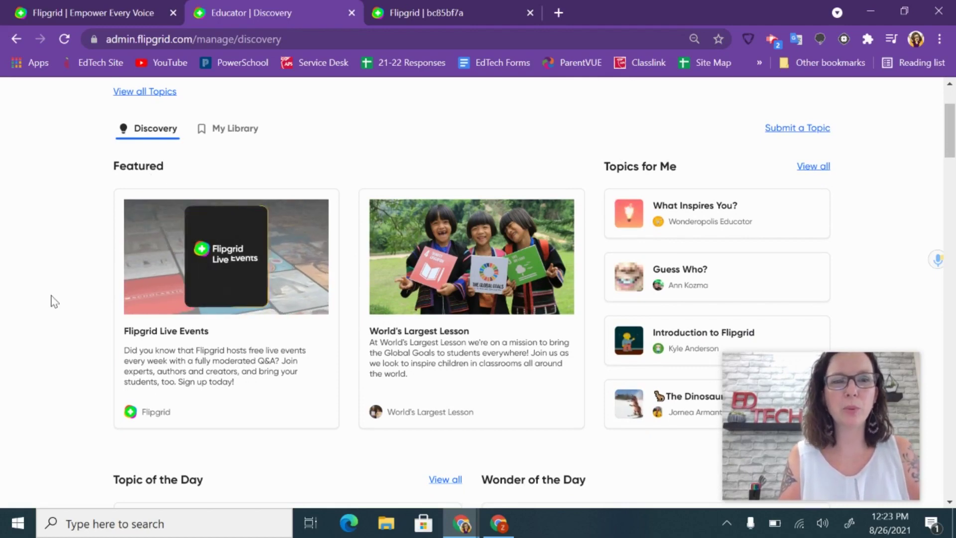
scroll(66, 339, down, 6)
scroll(67, 343, down, 1)
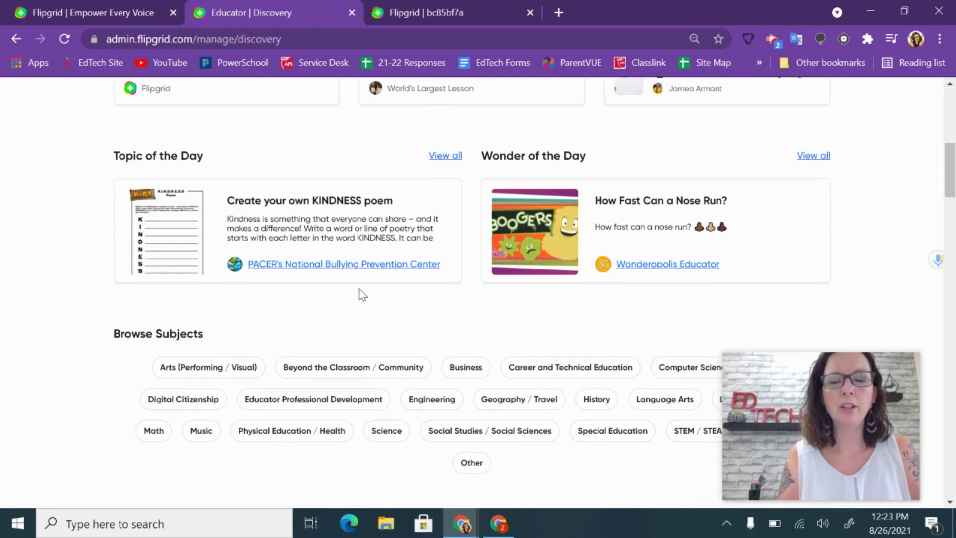
scroll(361, 293, down, 4)
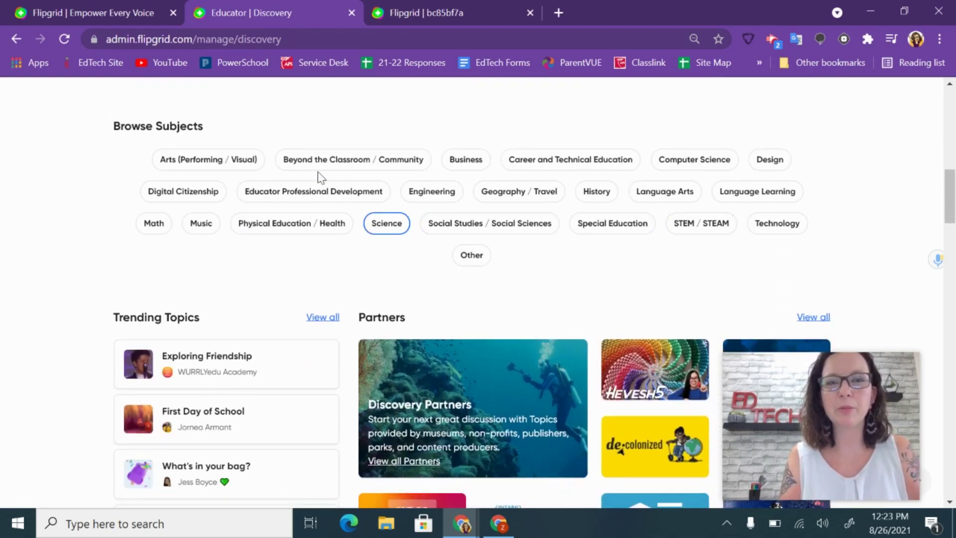
scroll(533, 263, down, 4)
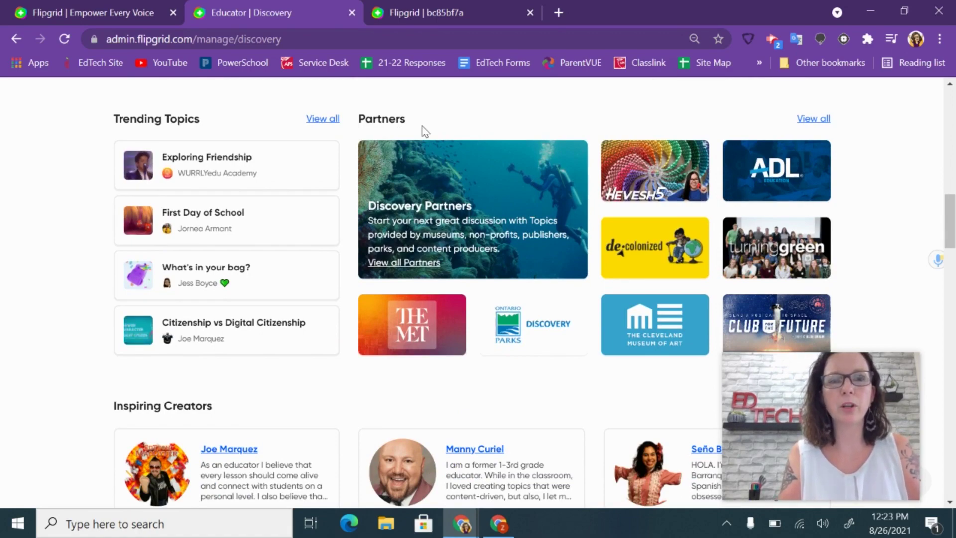
scroll(412, 237, down, 5)
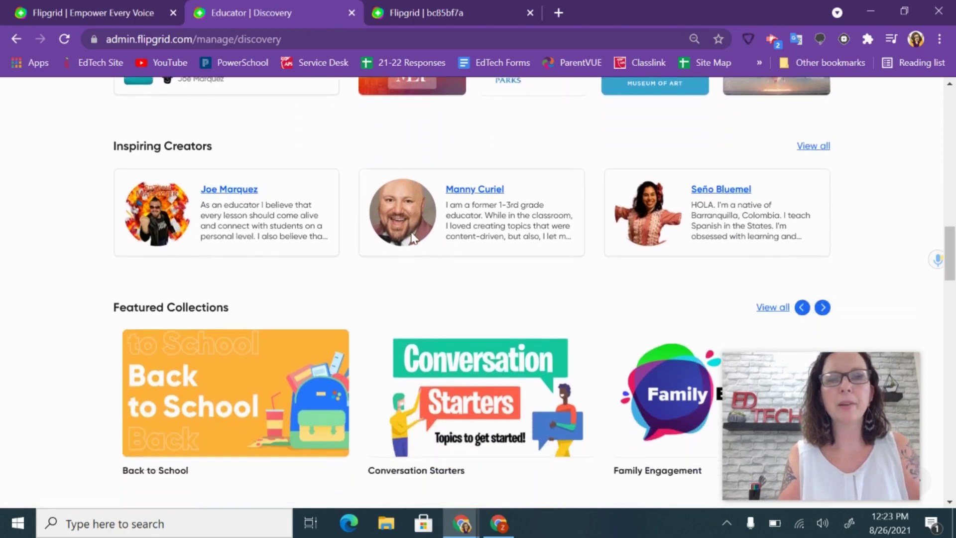
scroll(447, 284, down, 3)
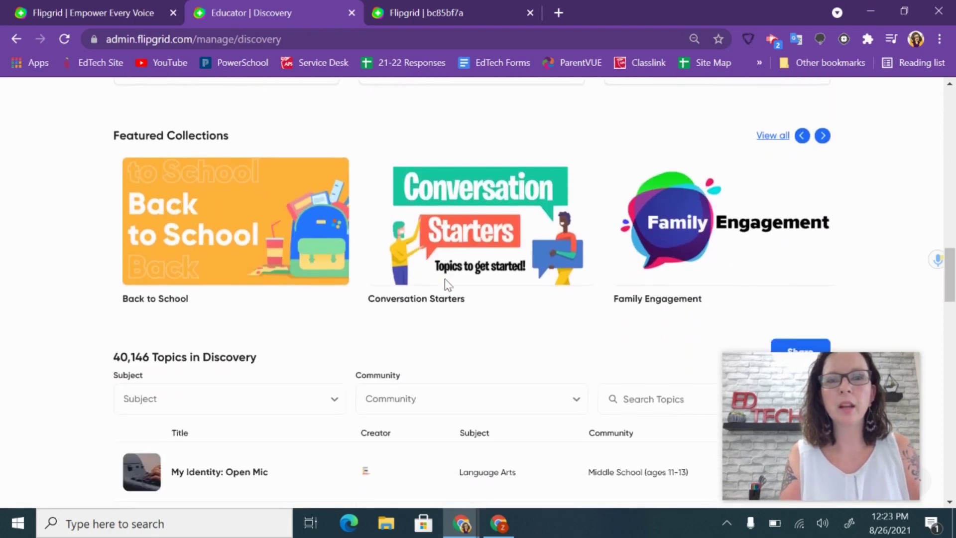
scroll(448, 284, down, 4)
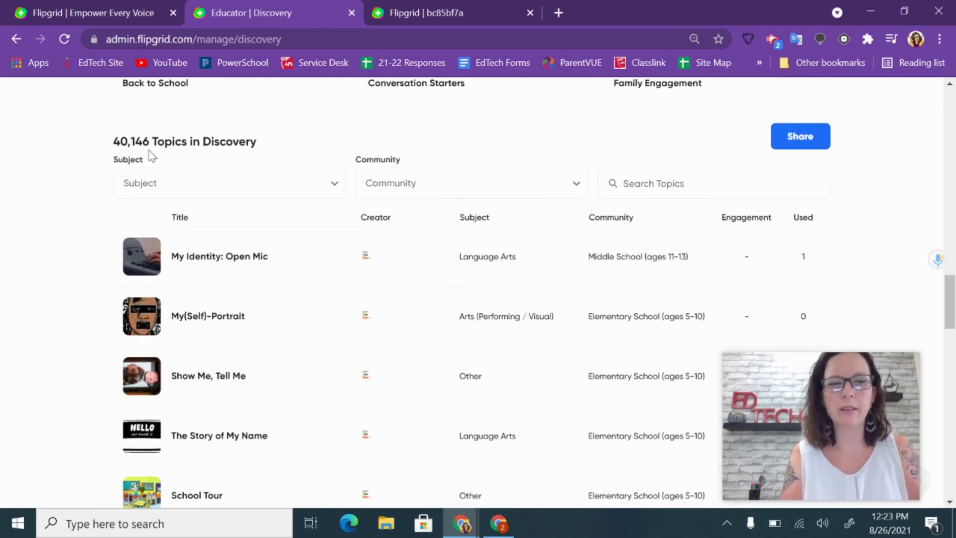
Filter the Discovery topics by subject Digital Citizenship and community Elementary School (ages 5-10), and search for "community"
click(237, 194)
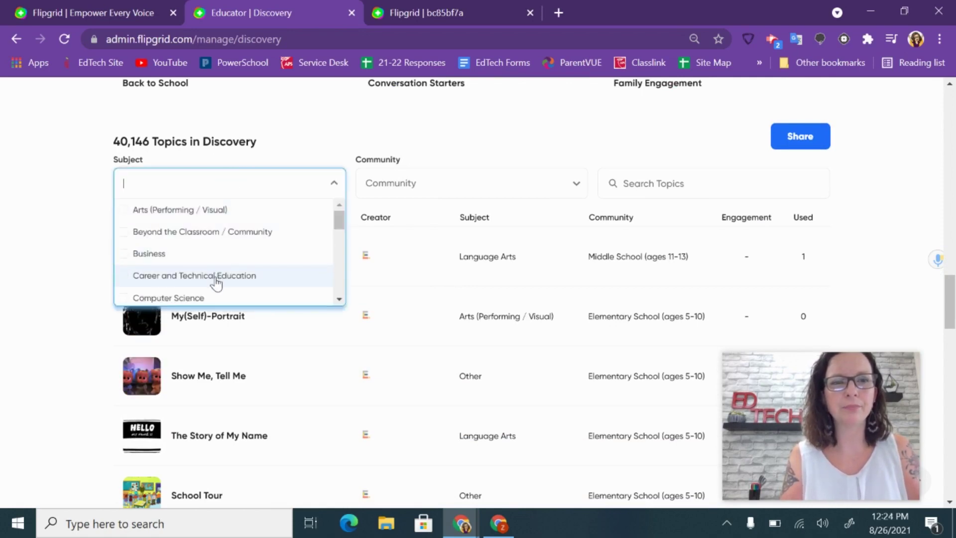
scroll(215, 282, down, 3)
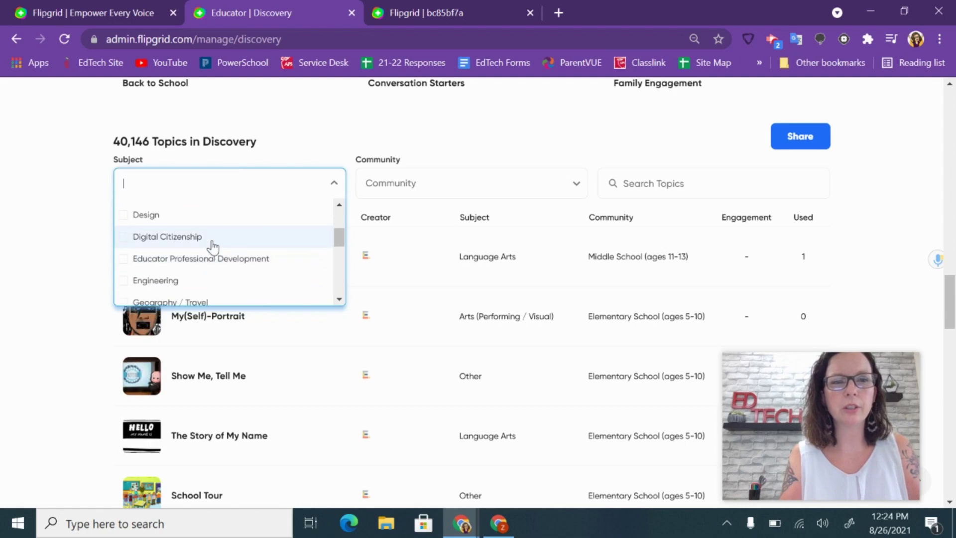
click(213, 241)
click(417, 196)
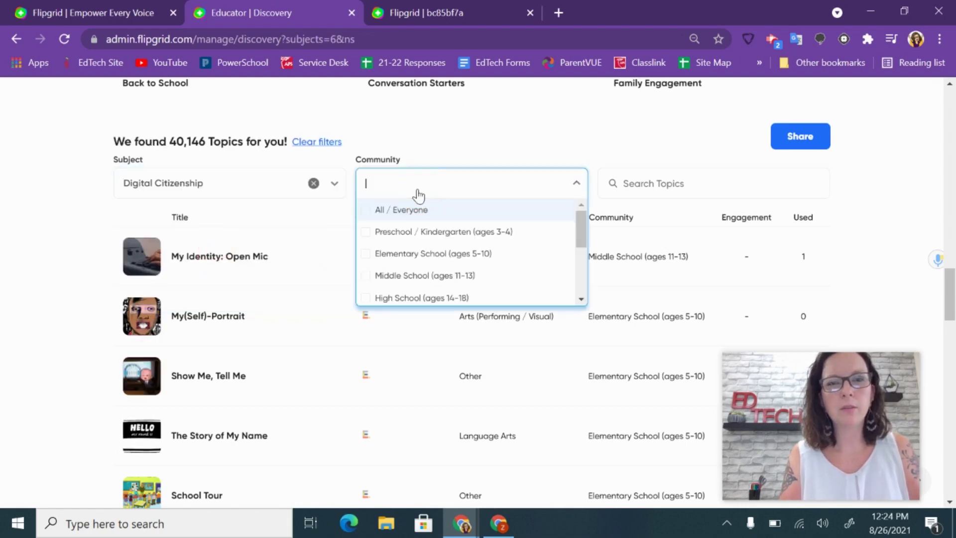
click(437, 253)
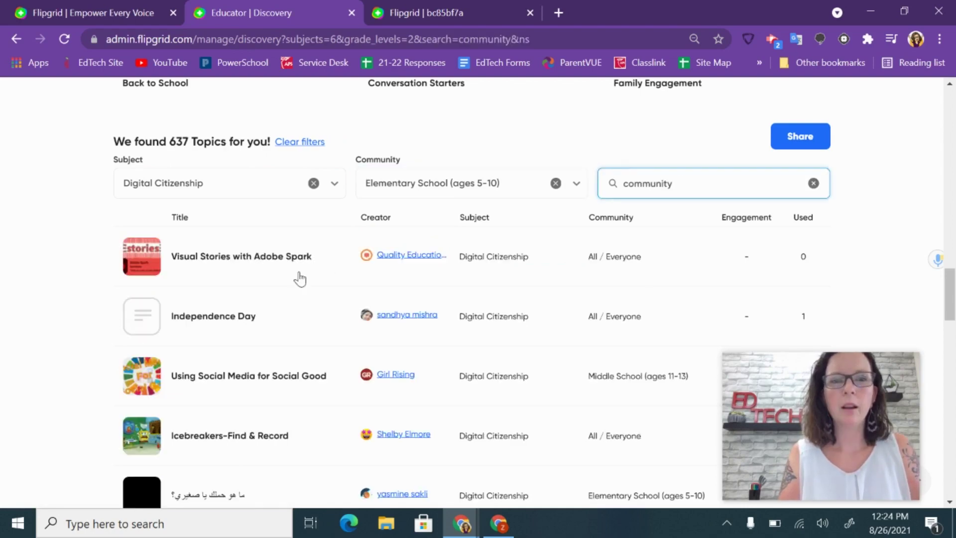
Browse the filtered topics and open the details of the topic "Rings of Responsibility - CSM"
scroll(299, 277, down, 1)
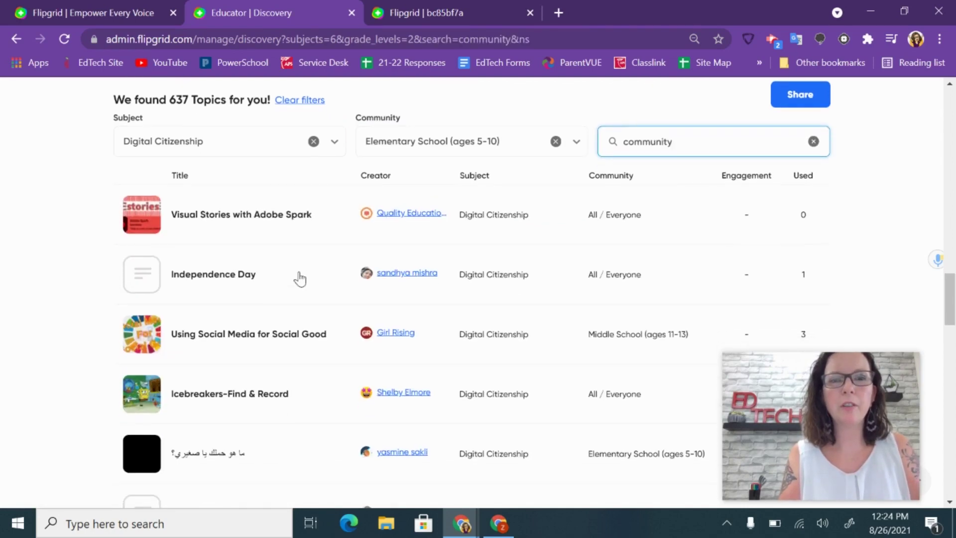
scroll(299, 277, down, 9)
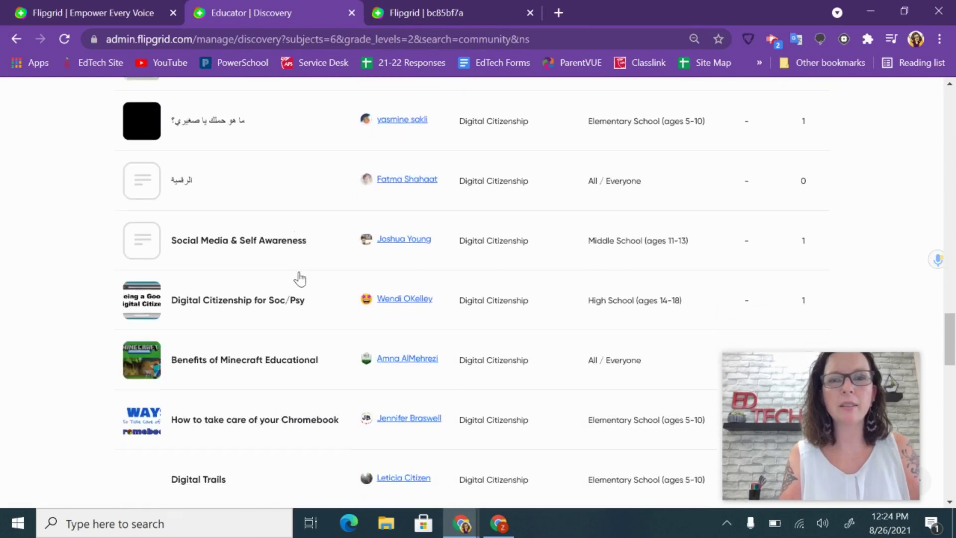
scroll(299, 278, down, 9)
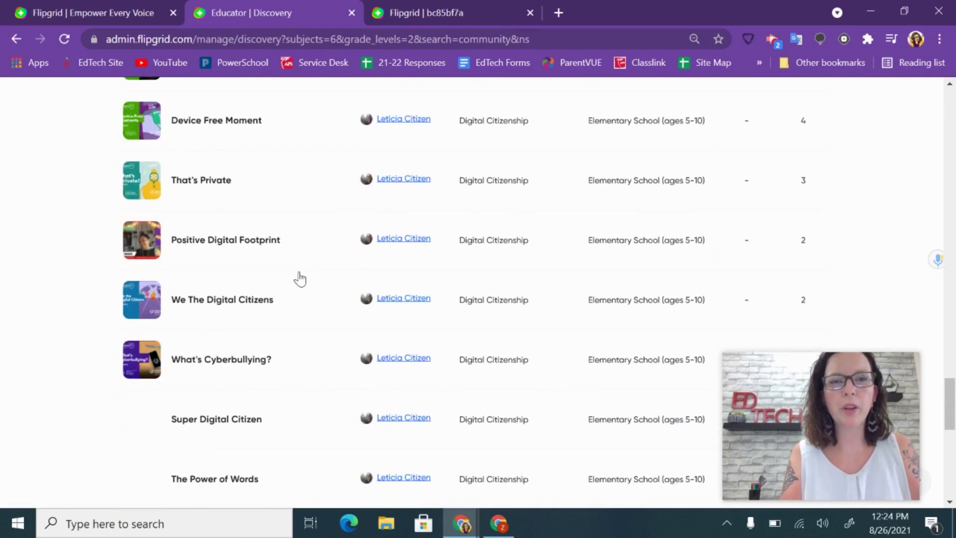
scroll(299, 278, up, 3)
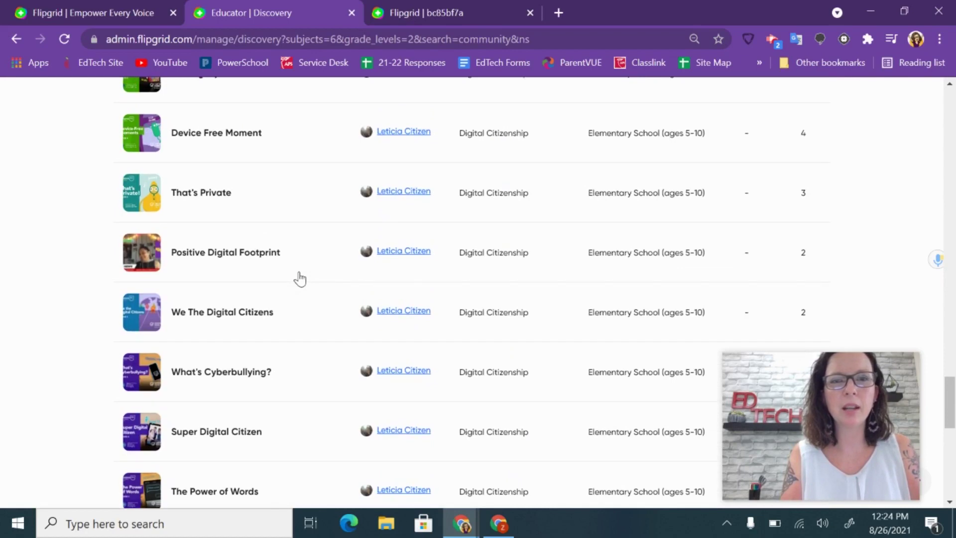
scroll(262, 259, down, 5)
click(259, 259)
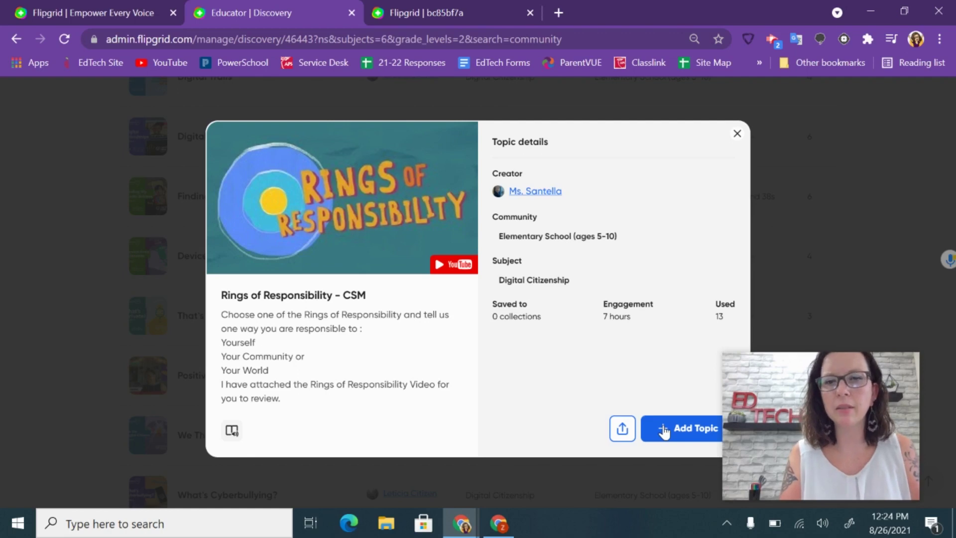
View the sharing options of the topic "Rings of Responsibility - CSM" and add the topic to the EdTech Practice group
click(621, 429)
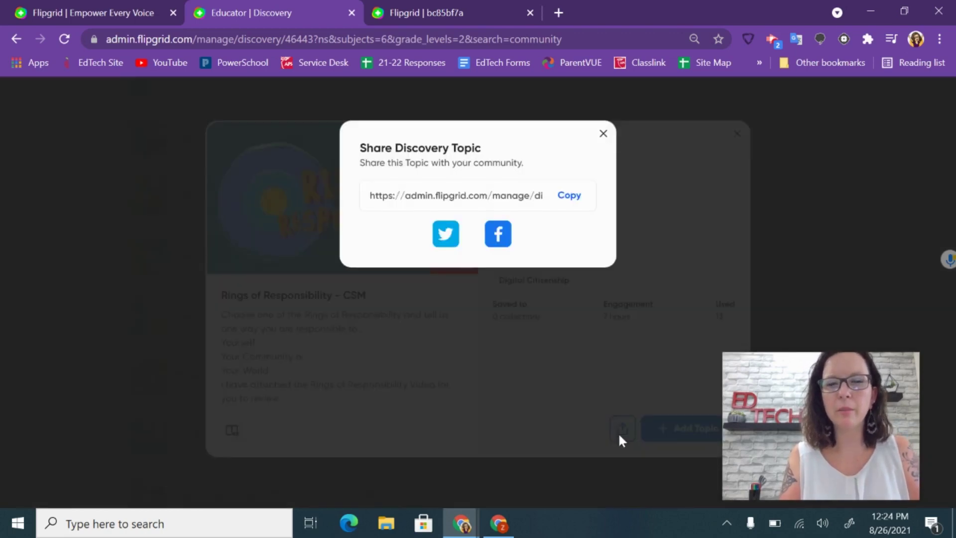
click(602, 135)
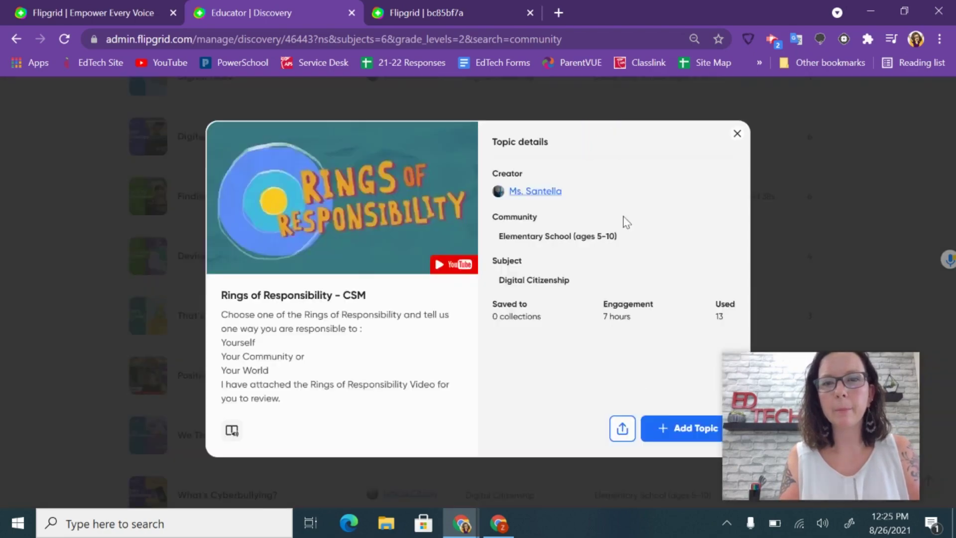
click(675, 429)
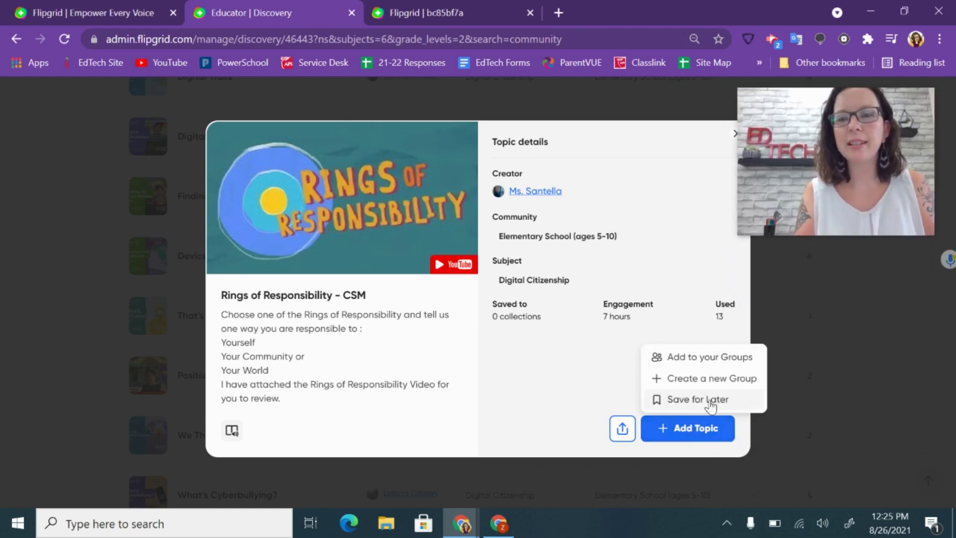
click(716, 366)
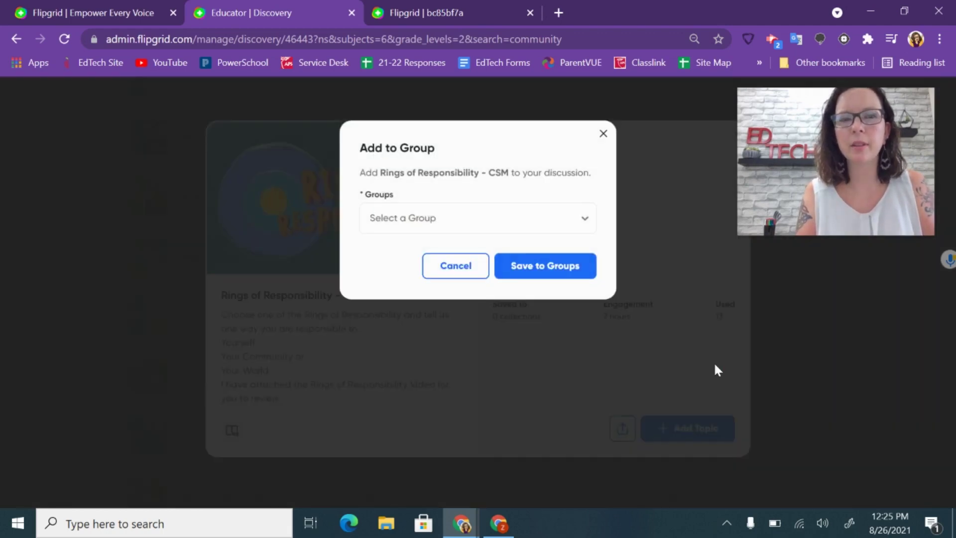
click(476, 219)
click(458, 245)
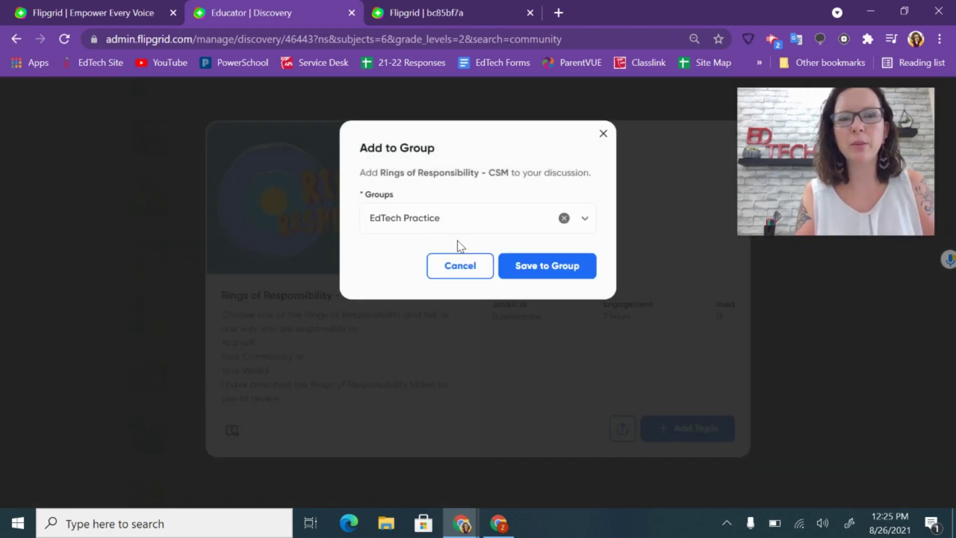
click(551, 273)
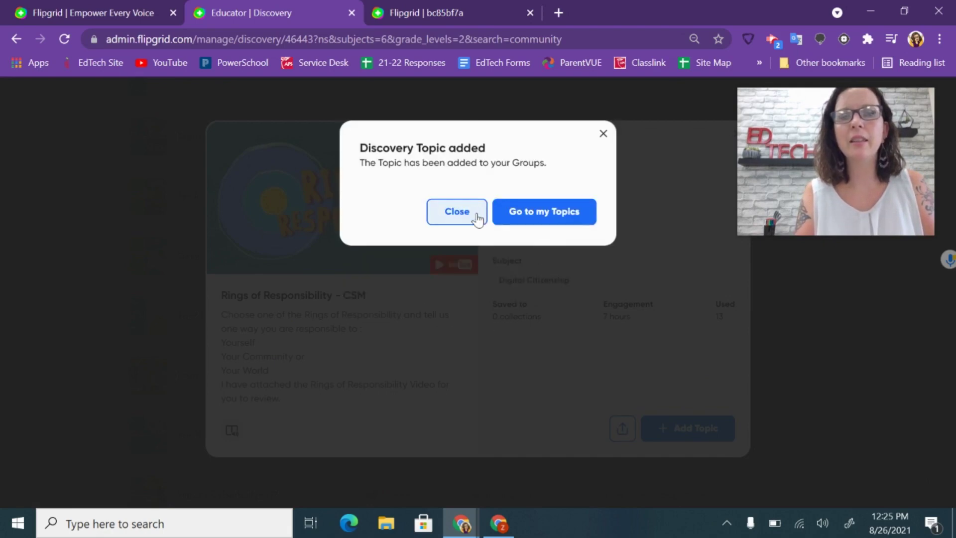
click(474, 211)
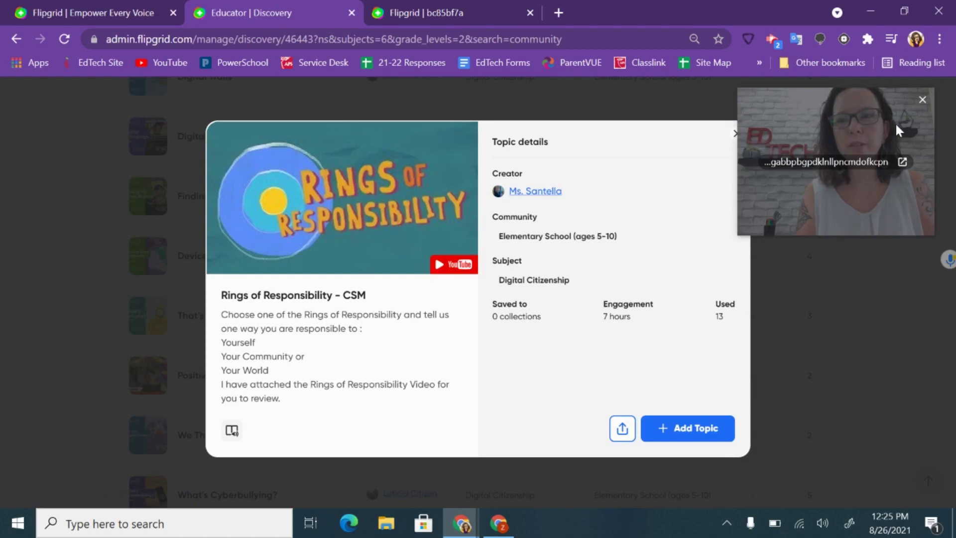
drag(895, 121, 910, 368)
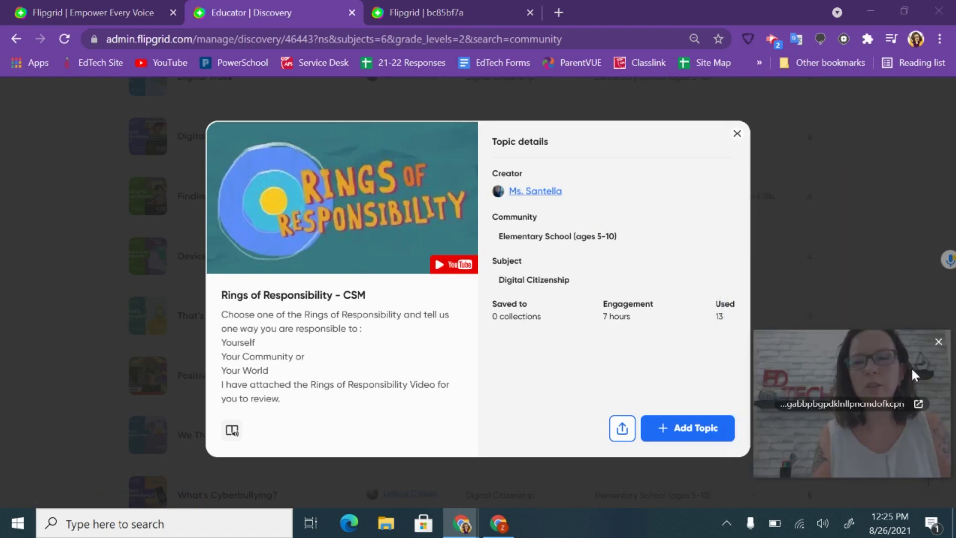
click(737, 133)
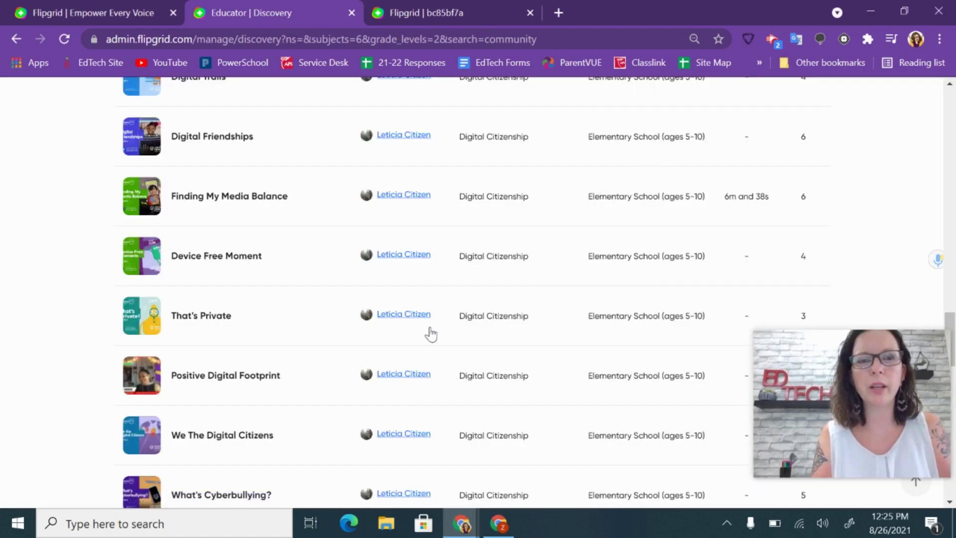
Return to the start of the Discovery page and open the Shorts area
scroll(431, 334, up, 15)
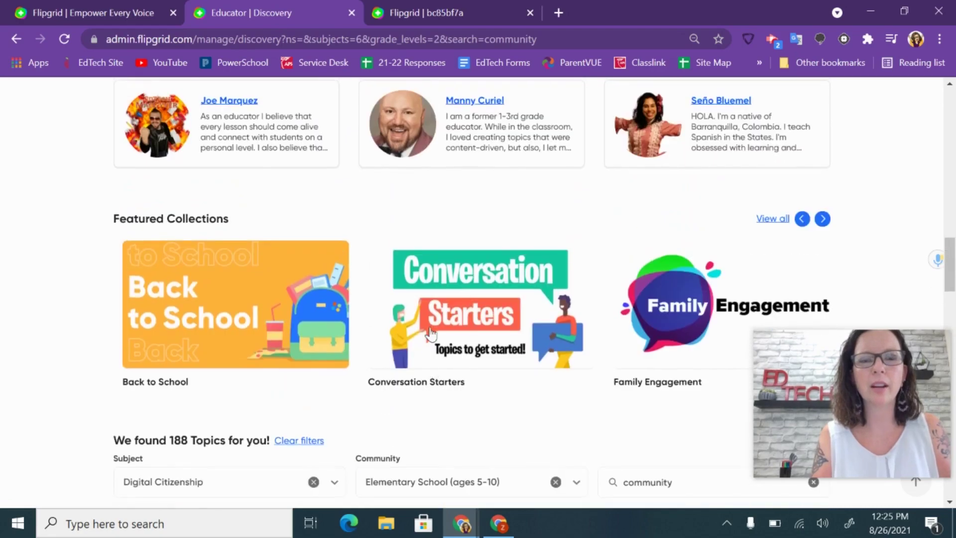
scroll(431, 334, up, 15)
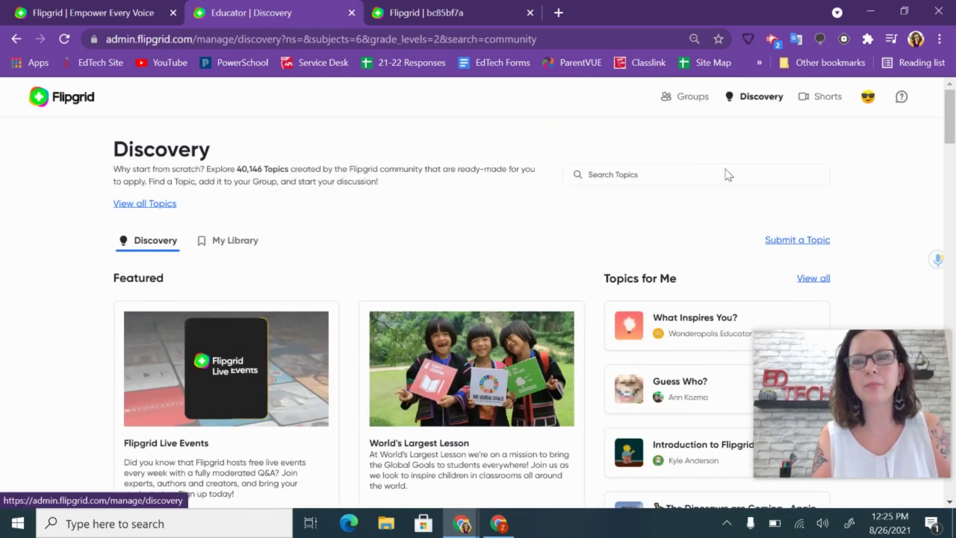
click(828, 99)
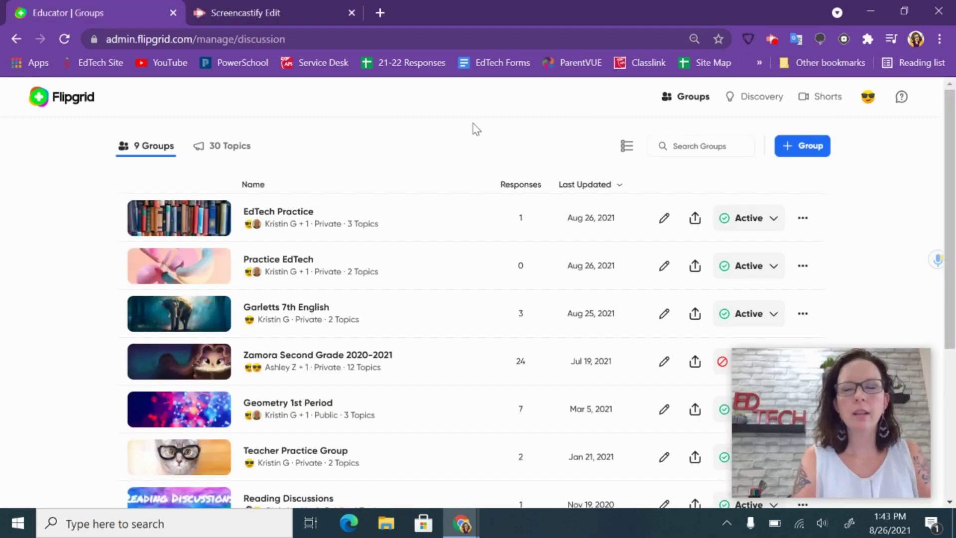
Open the account's Activity page and look through its snapshot, recent responses, comments and achievements
click(867, 99)
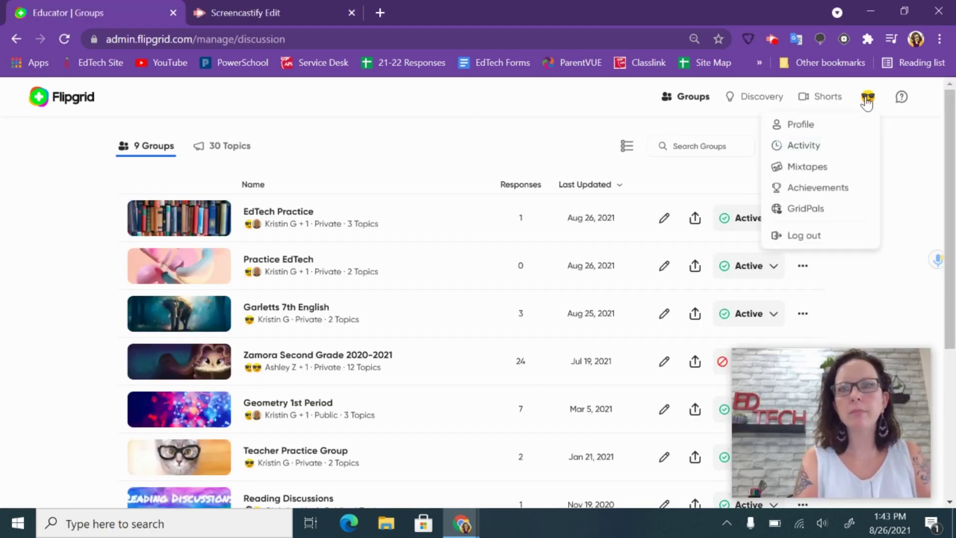
click(832, 145)
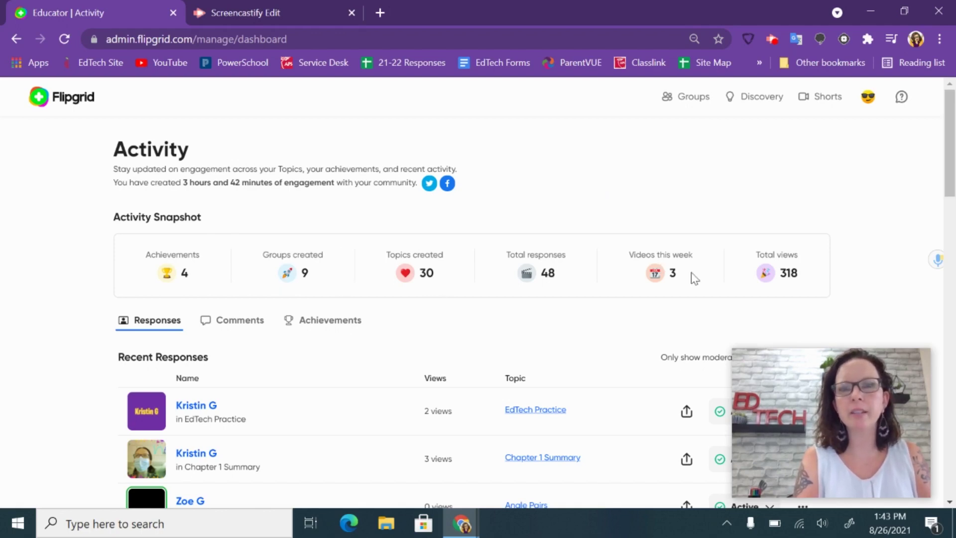
scroll(628, 327, down, 10)
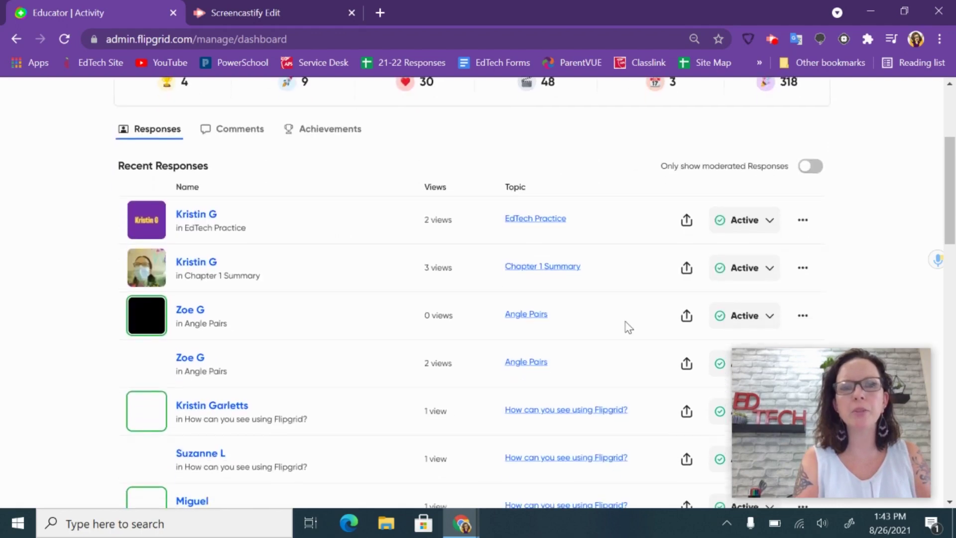
scroll(626, 328, up, 5)
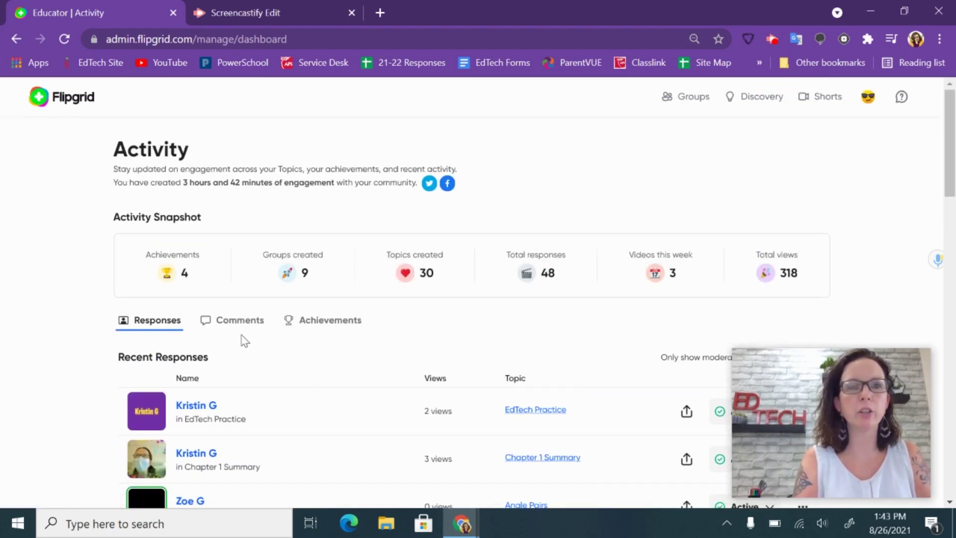
click(238, 327)
click(320, 322)
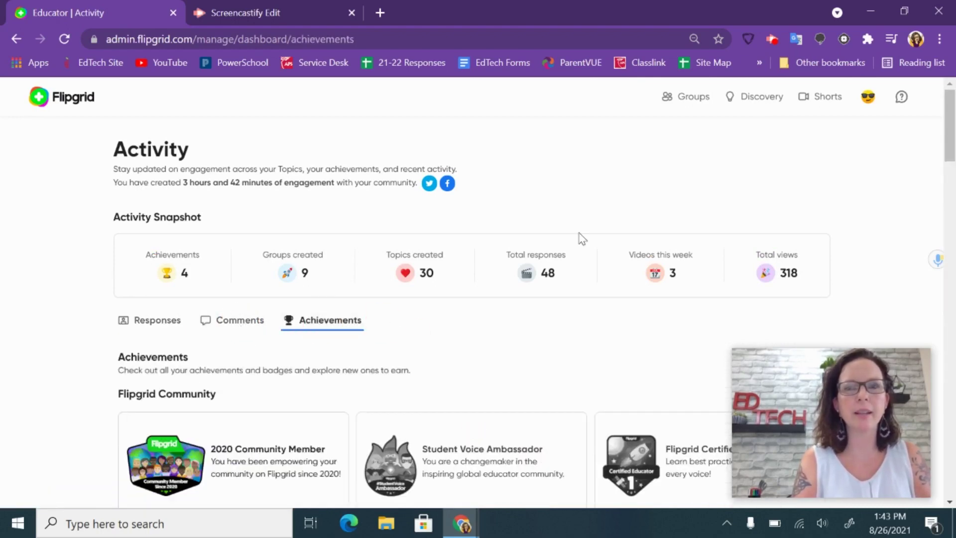
Open the Mixtapes page and start a new mixtape titled "English activities"
click(868, 108)
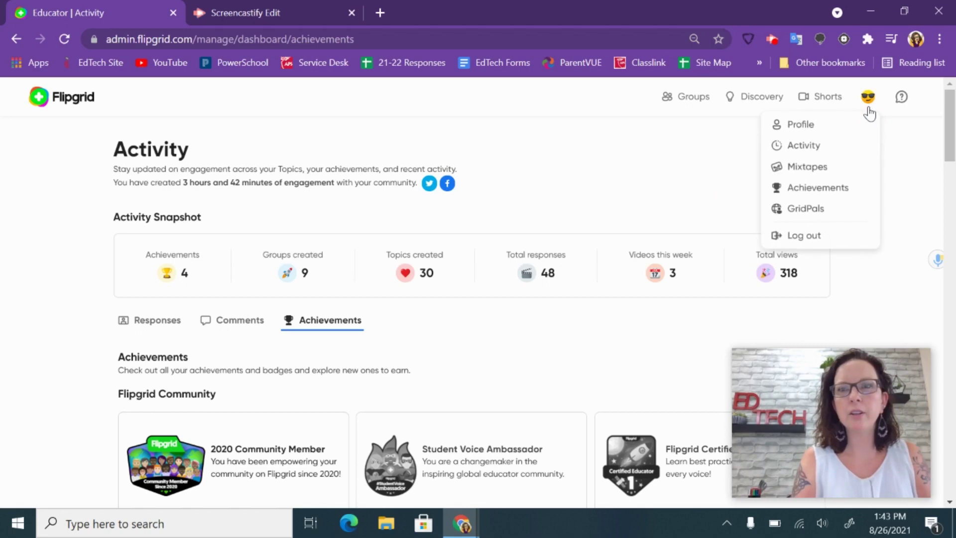
click(840, 171)
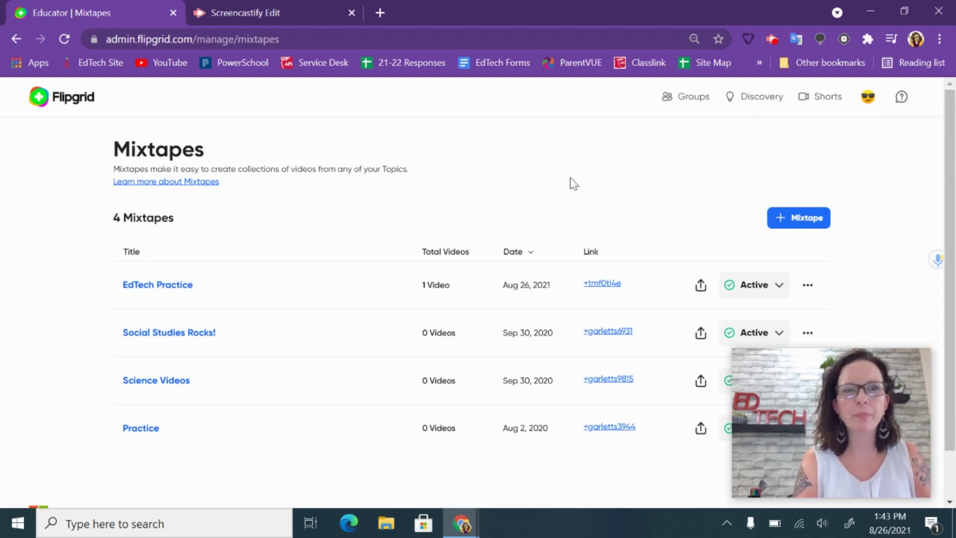
click(802, 220)
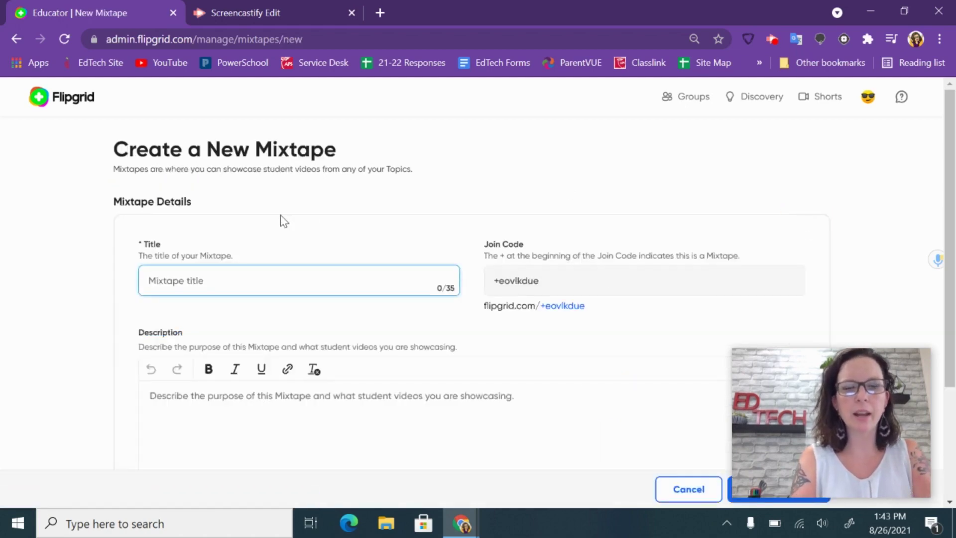
text(English activities)
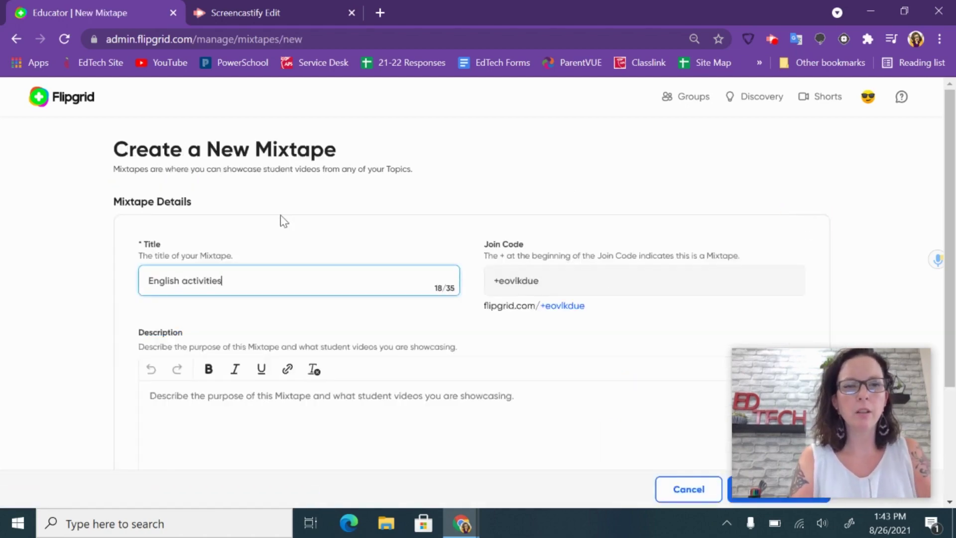
Look over the new mixtape's description and join code settings, and switch password protection on and back off
click(227, 424)
scroll(228, 423, down, 2)
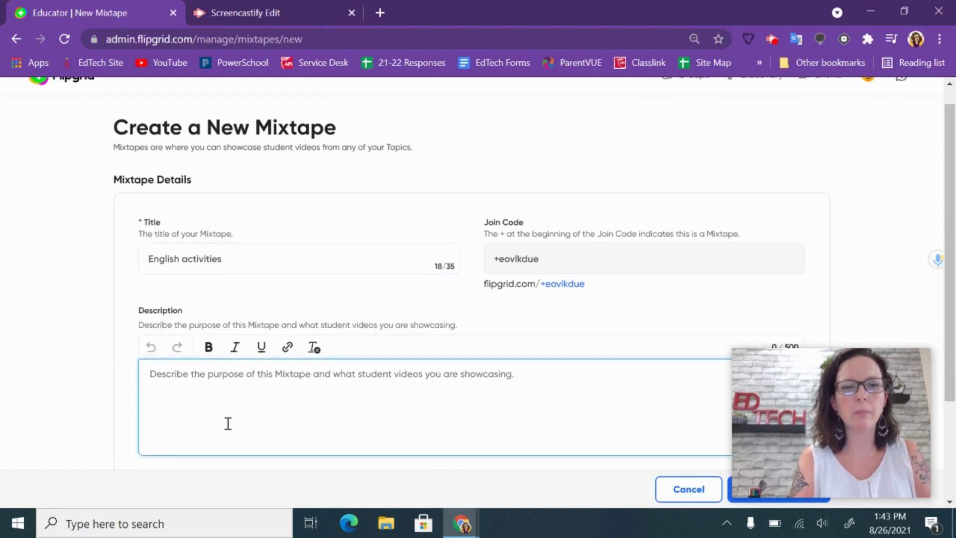
scroll(227, 423, down, 1)
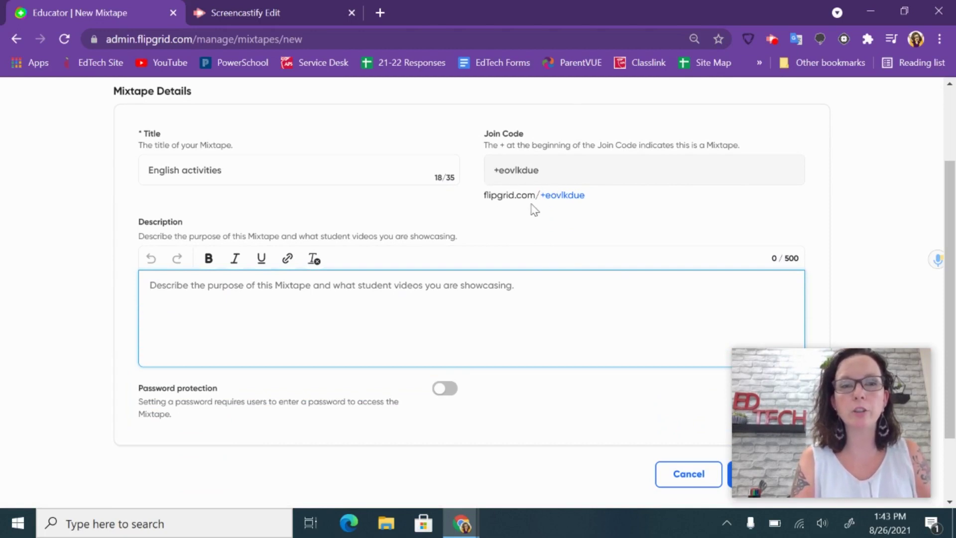
scroll(534, 210, down, 2)
click(448, 299)
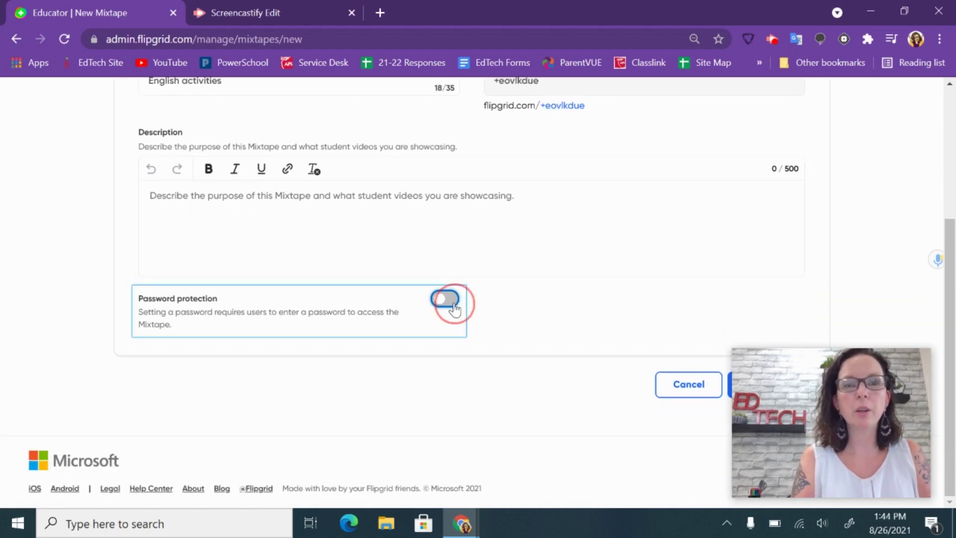
click(536, 307)
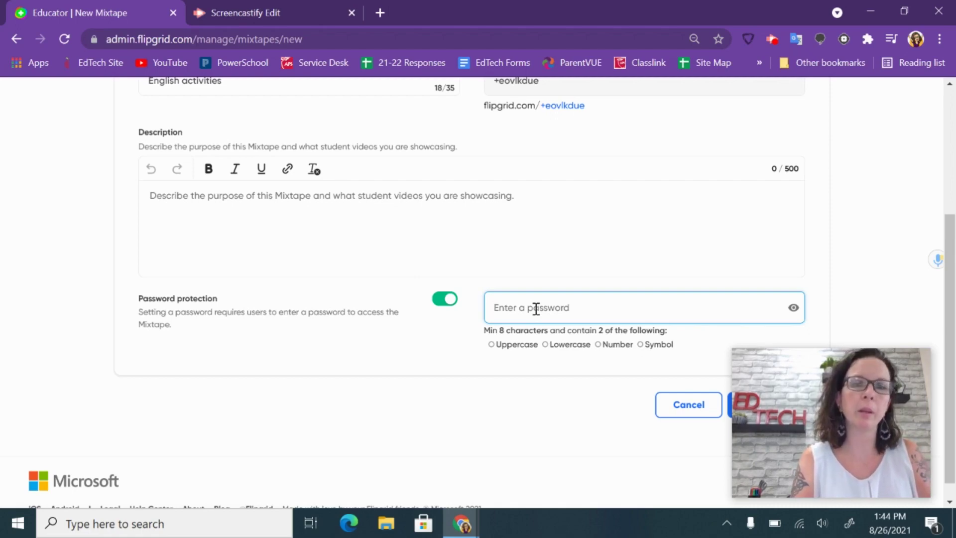
click(445, 298)
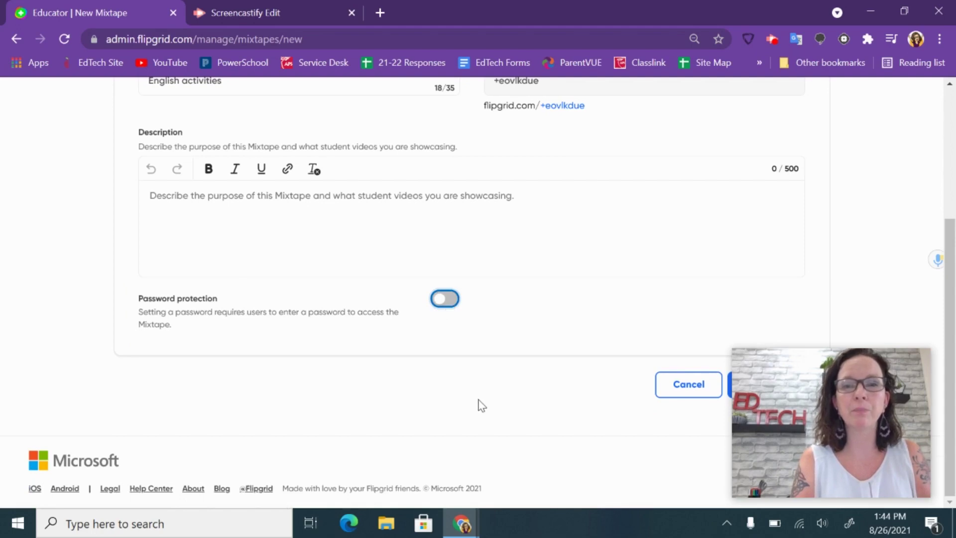
Create the "English activities" mixtape without a description or password
drag(903, 382, 906, 146)
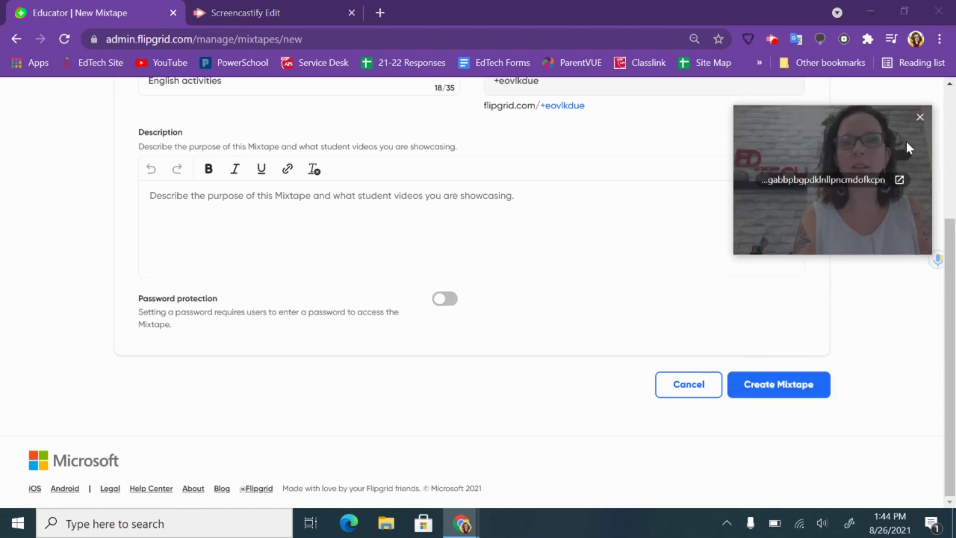
scroll(622, 158, up, 5)
scroll(622, 158, down, 5)
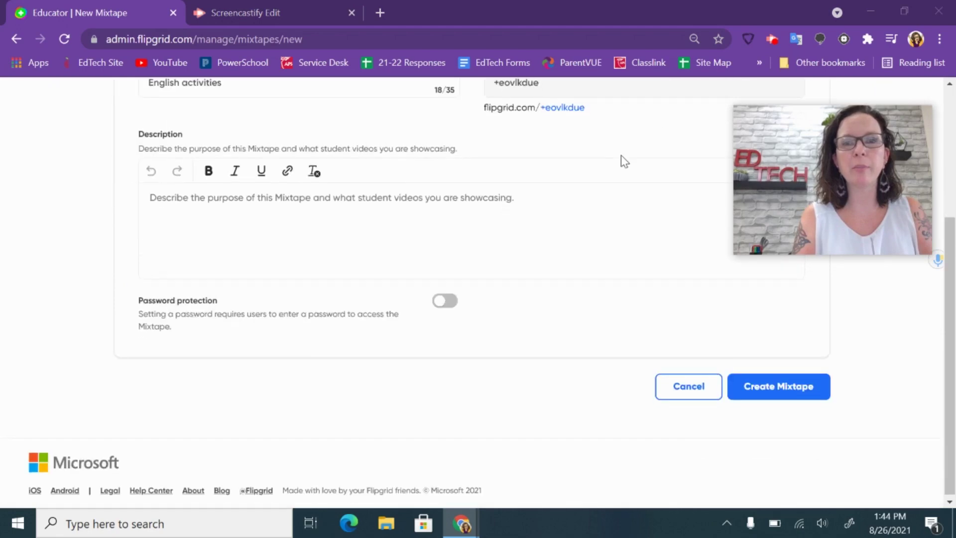
click(799, 394)
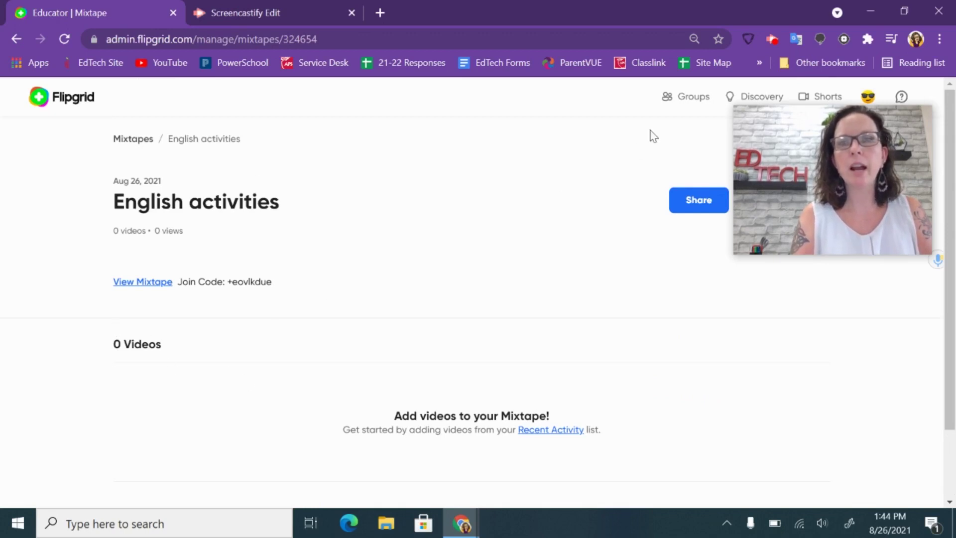
Open the EdTech Practice topic from the list of all topics and go to its responses
click(678, 101)
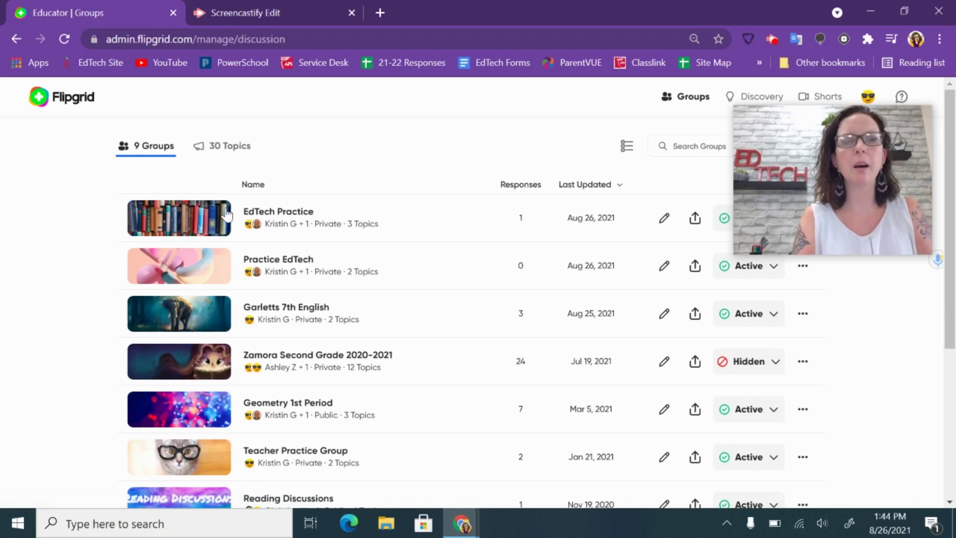
click(241, 152)
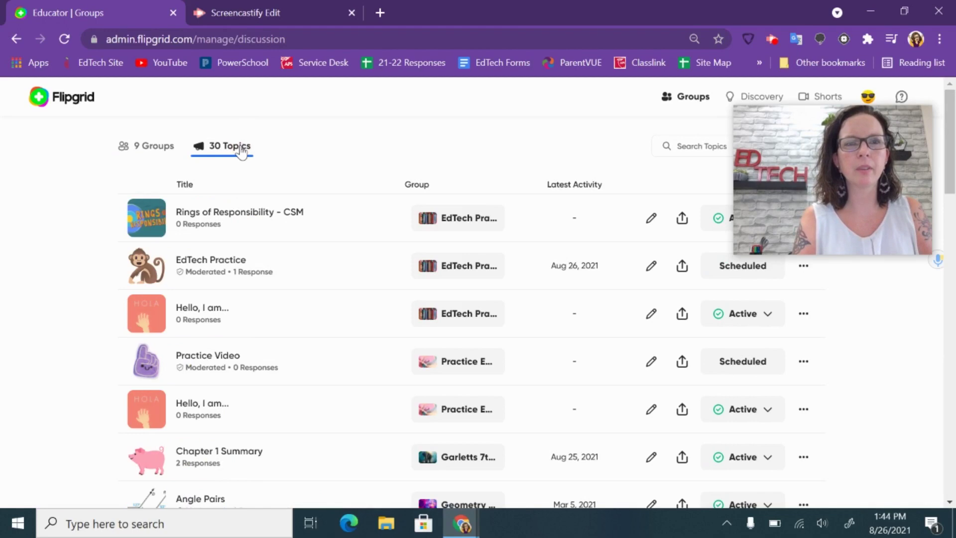
click(222, 266)
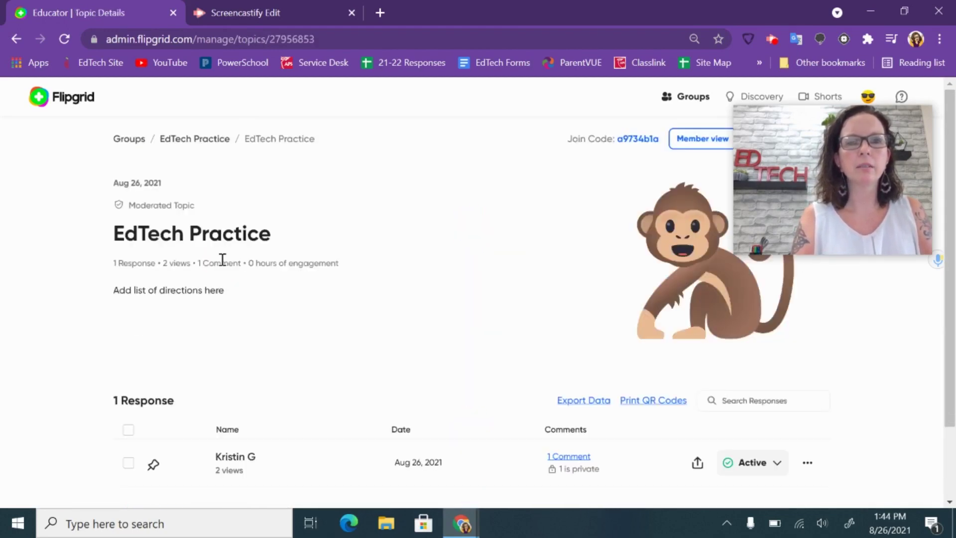
scroll(222, 260, down, 2)
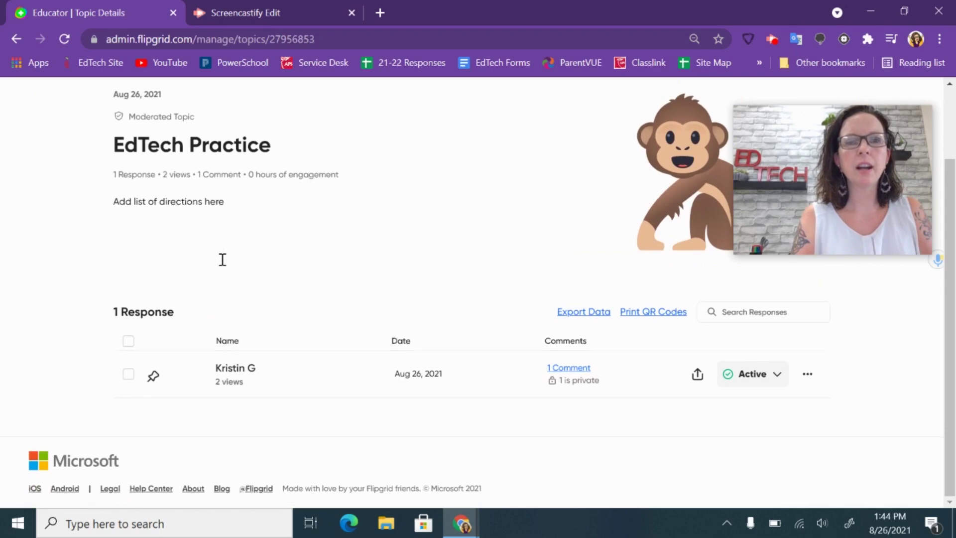
Open the video response in the EdTech Practice topic and add it to the "English activities" mixtape
click(235, 370)
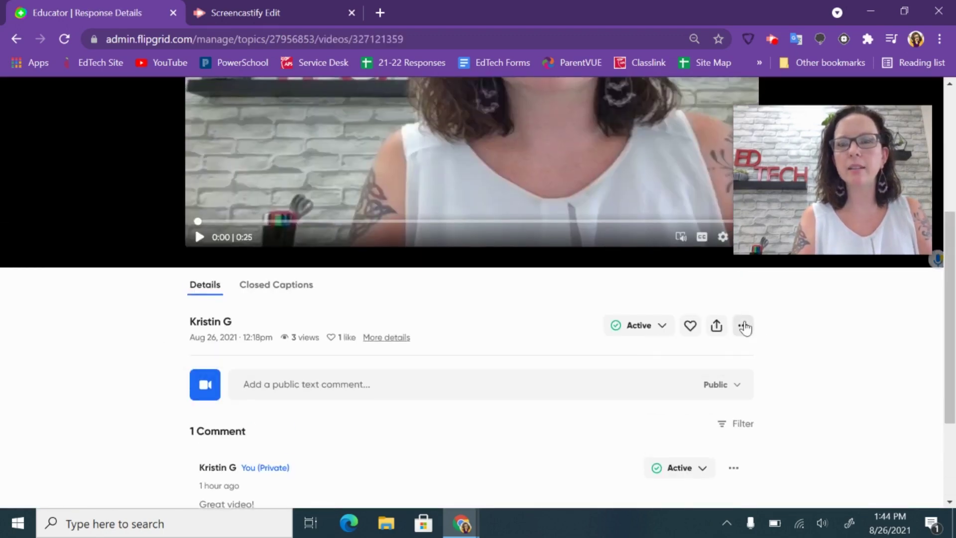
click(744, 326)
click(765, 319)
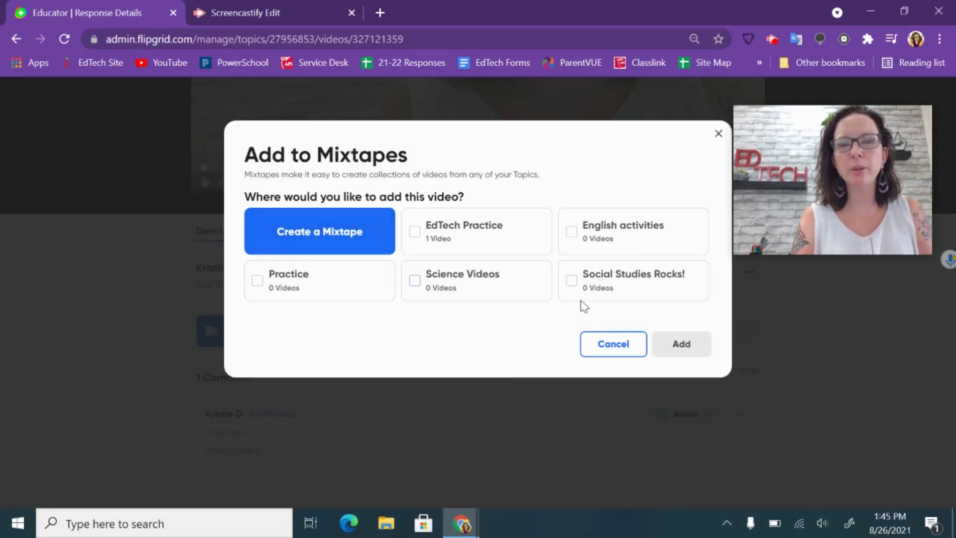
click(570, 233)
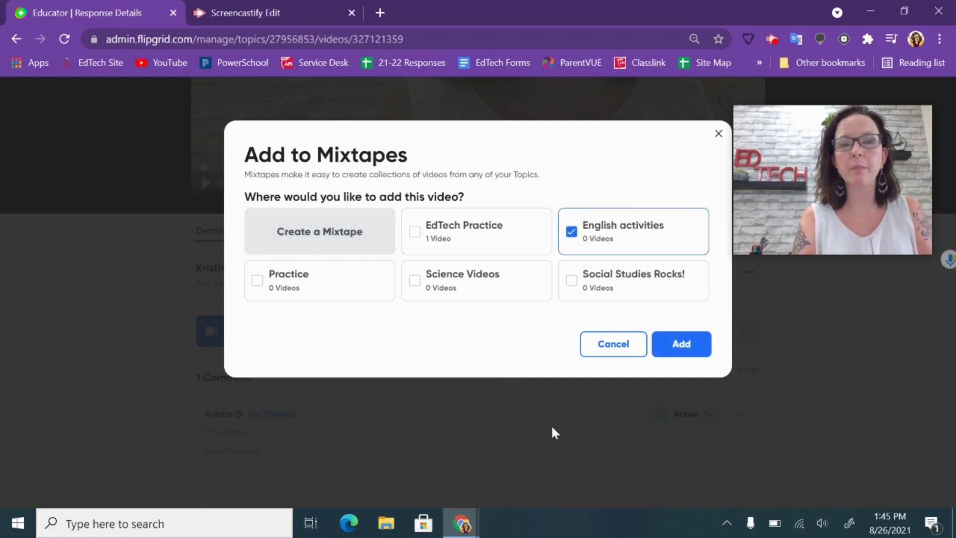
click(690, 347)
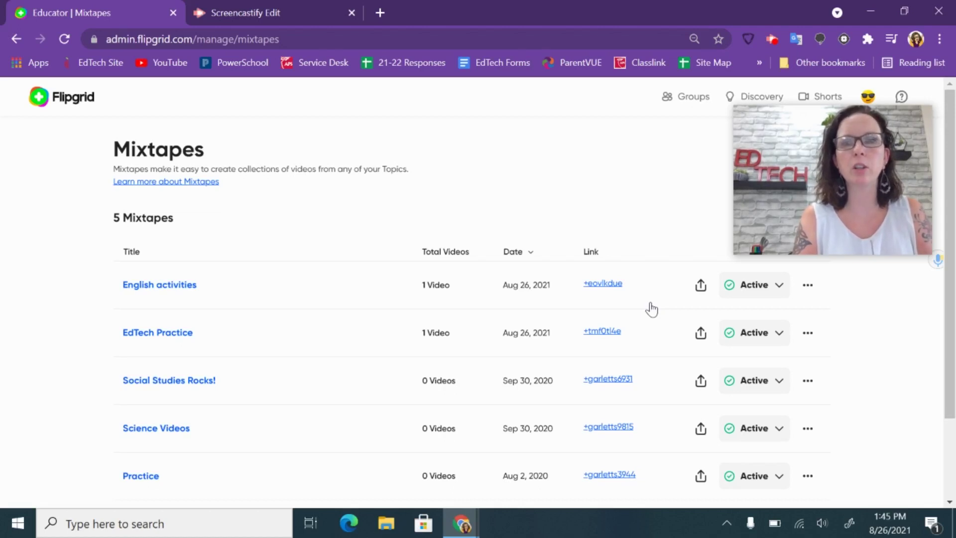
View the account's achievements, and open the GridPals page
click(868, 100)
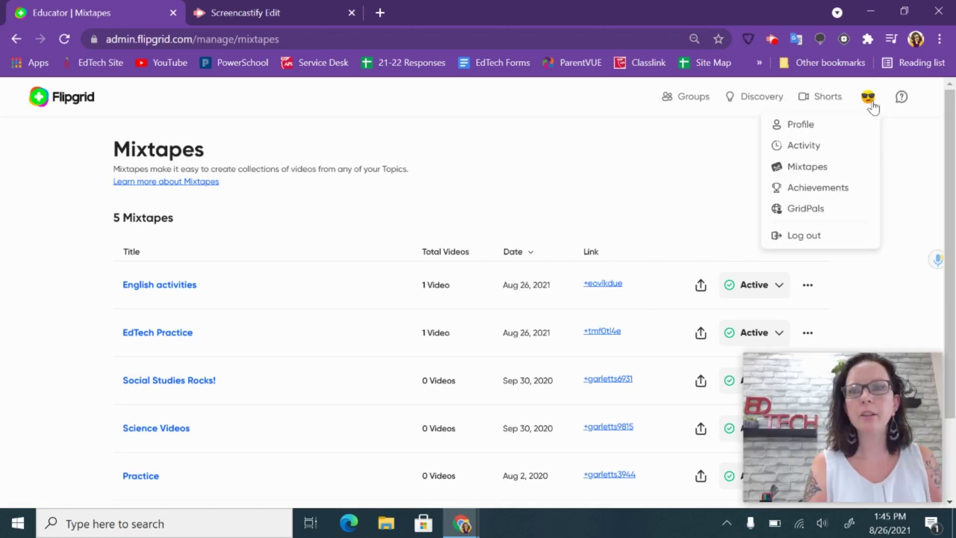
click(842, 188)
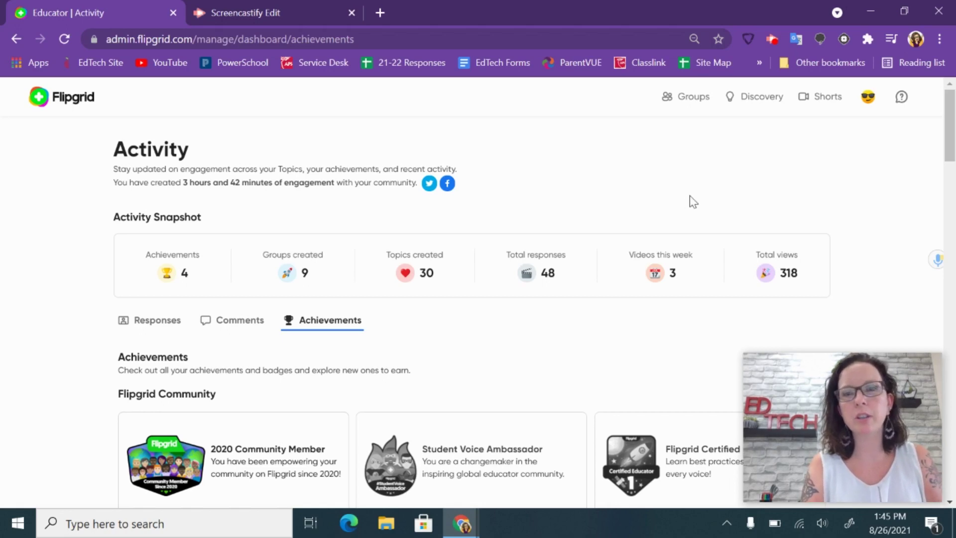
click(866, 102)
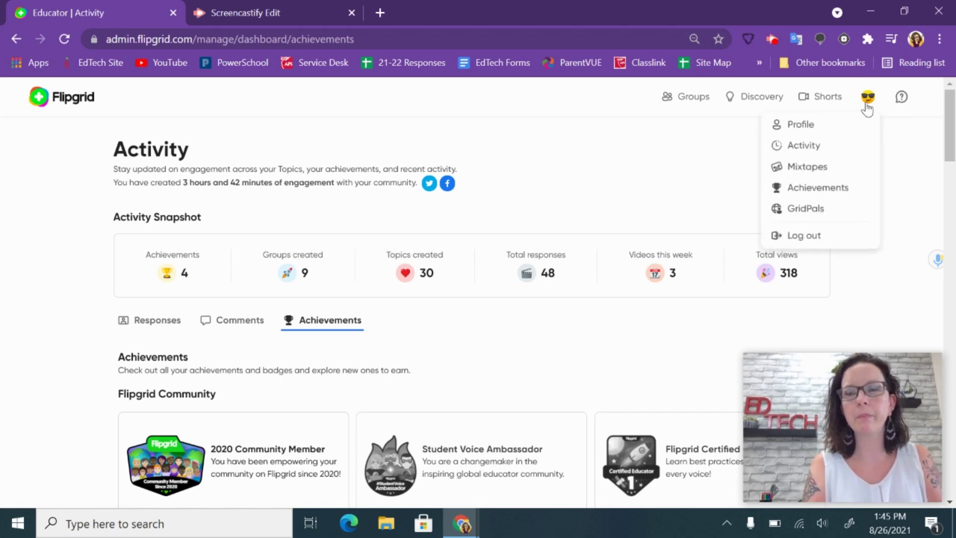
click(824, 218)
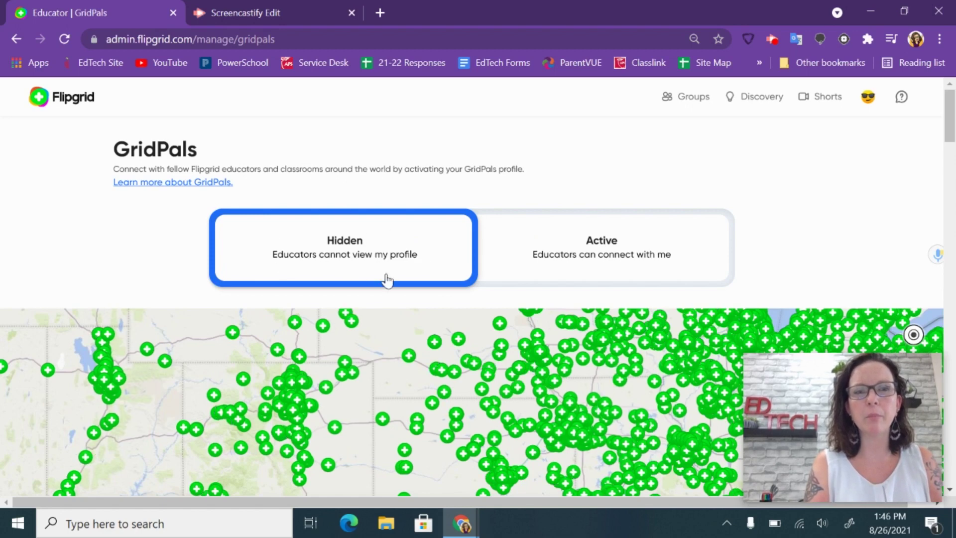
Start activating the GridPals profile, leaving the bio empty and setting the GridPals location to Albuquerque, New Mexico, United States
click(568, 254)
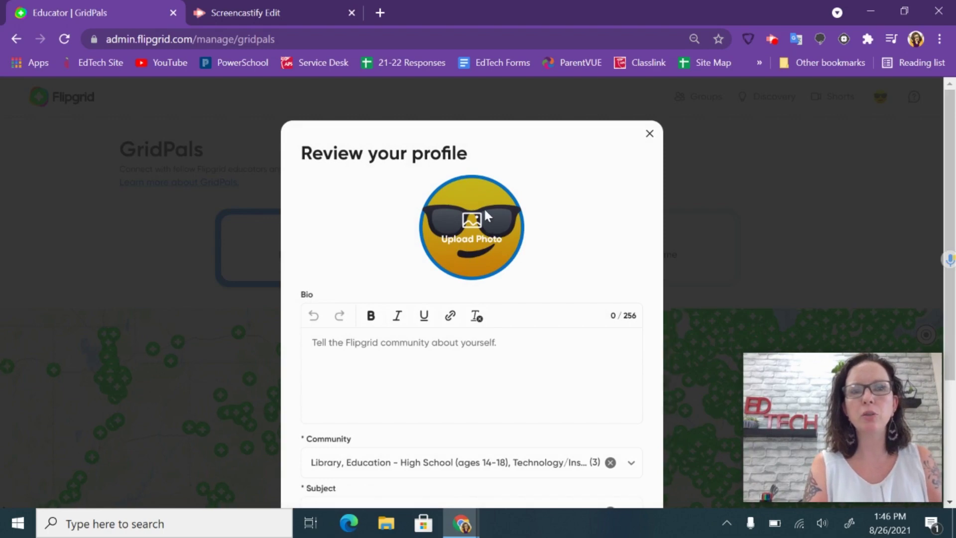
click(429, 363)
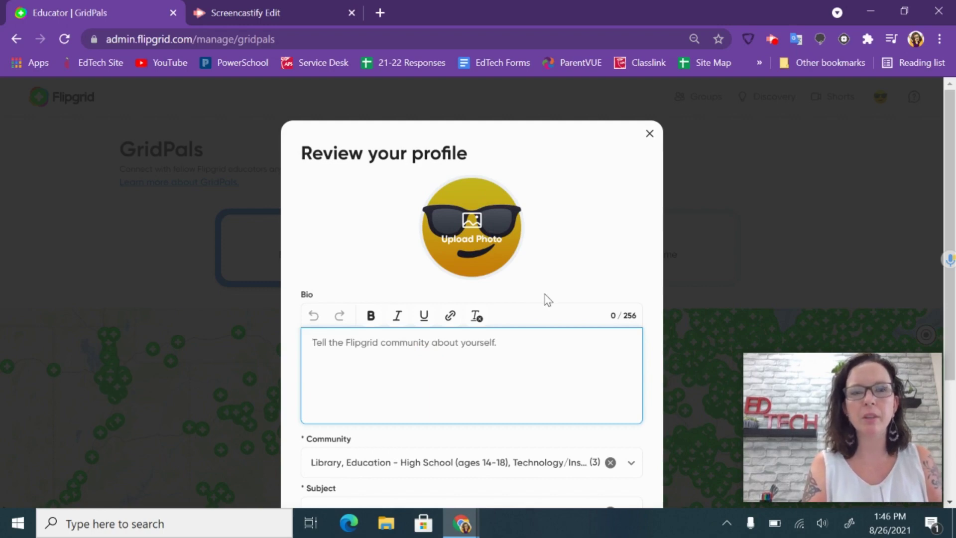
scroll(566, 263, down, 3)
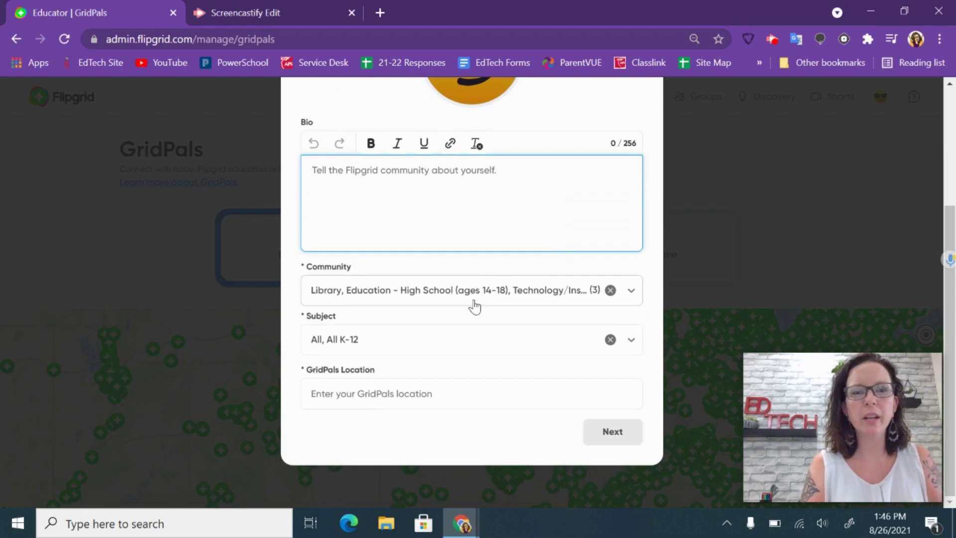
click(460, 404)
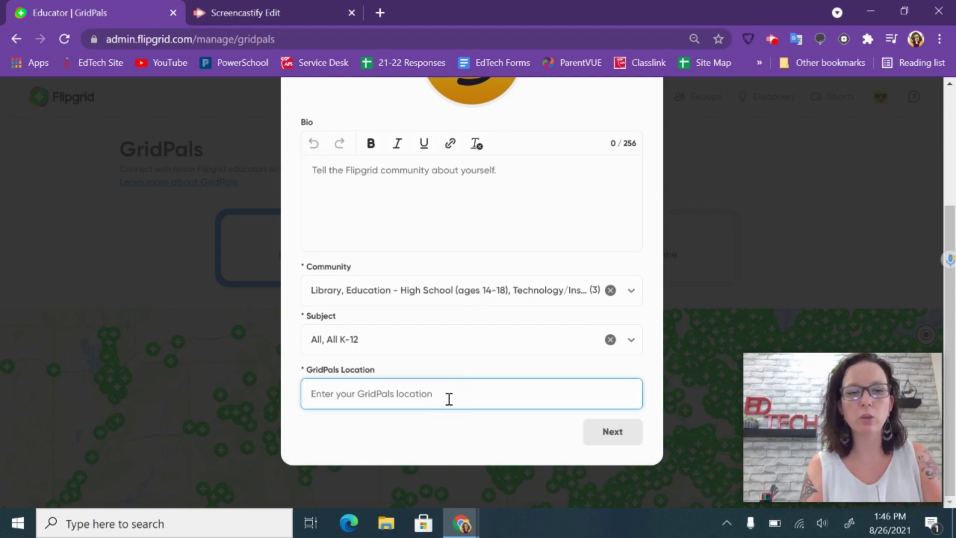
text(Albuquerq)
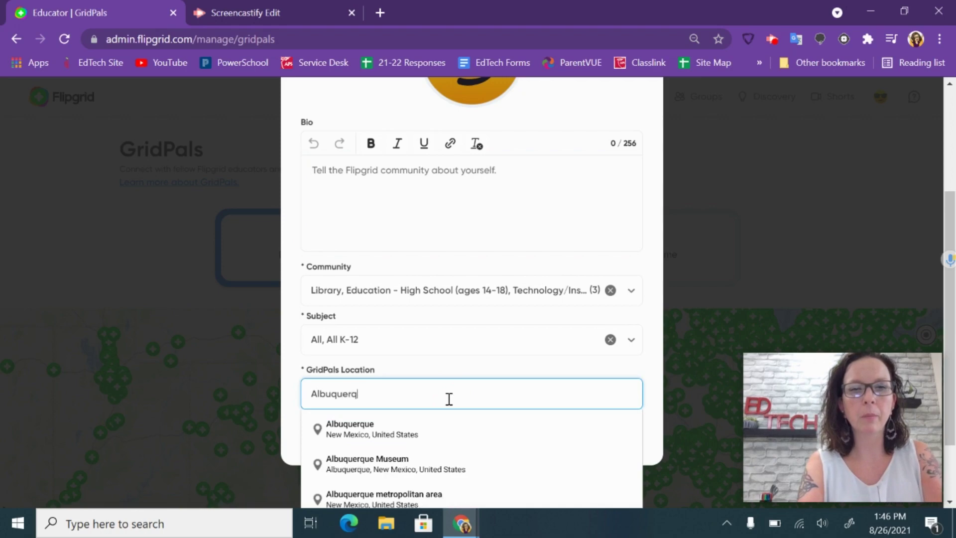
text(ur)
click(389, 426)
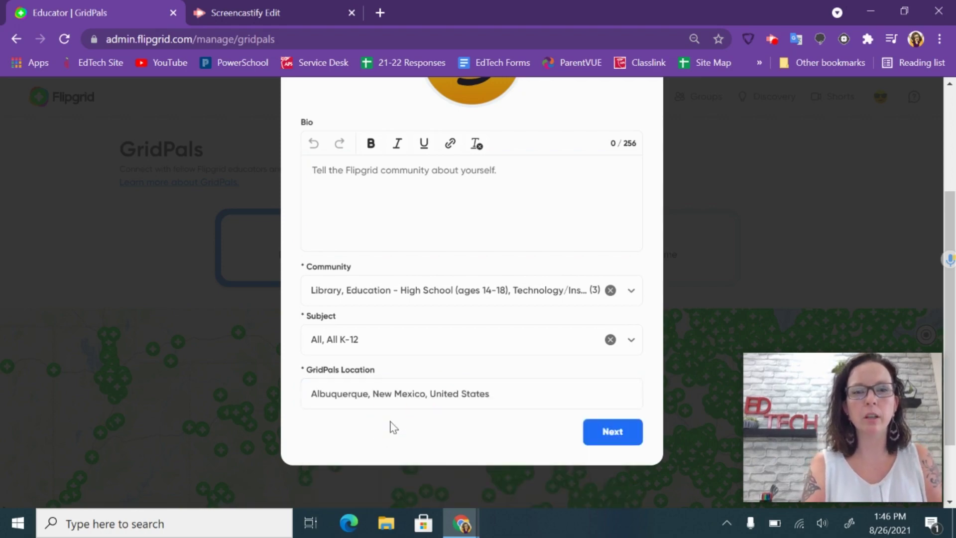
Accept the reviewed profile, keep the GridPals communication settings as they are, and become a GridPal with an active profile
click(601, 433)
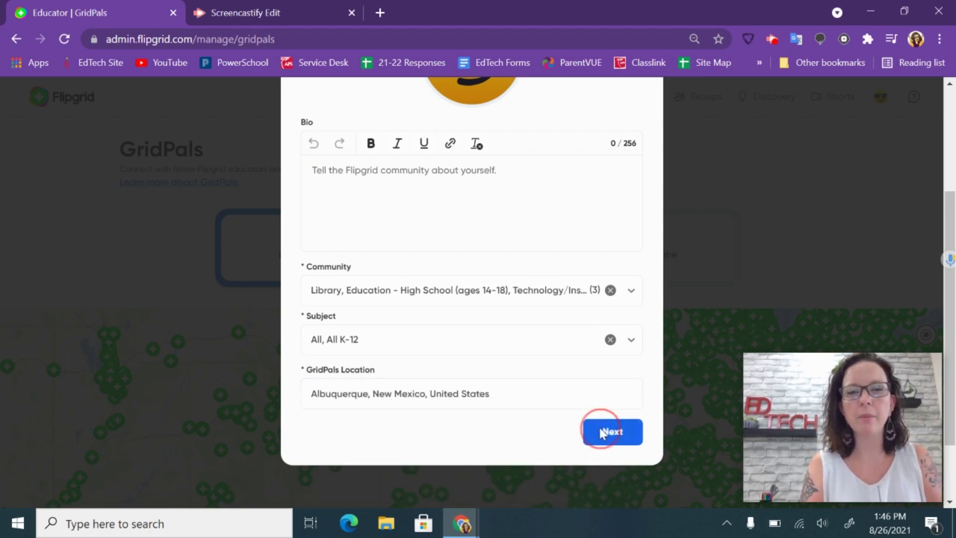
scroll(567, 297, up, 3)
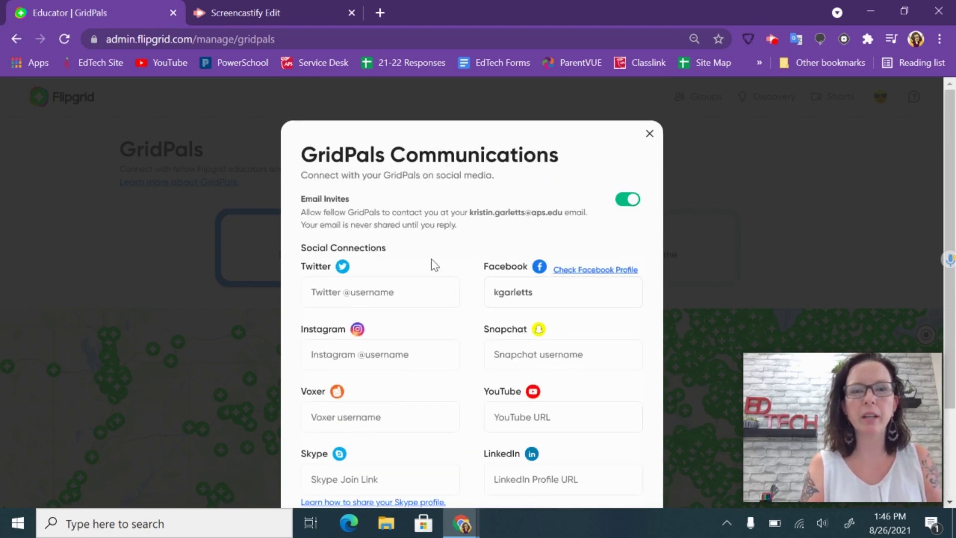
scroll(435, 265, down, 3)
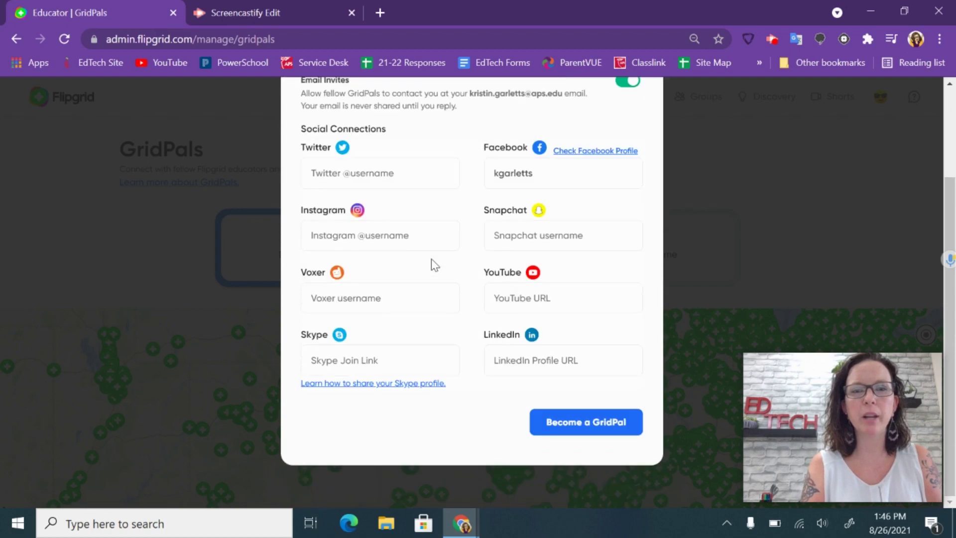
click(612, 424)
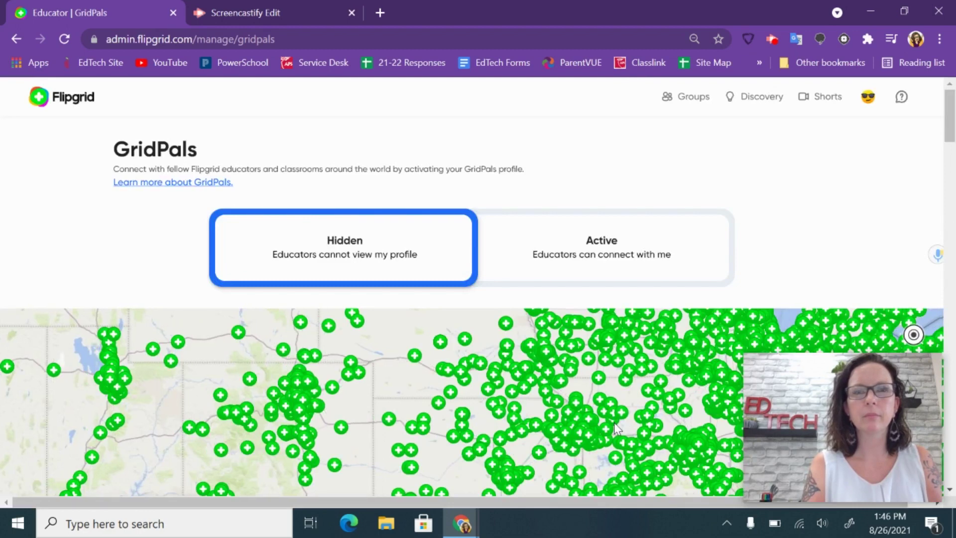
click(716, 233)
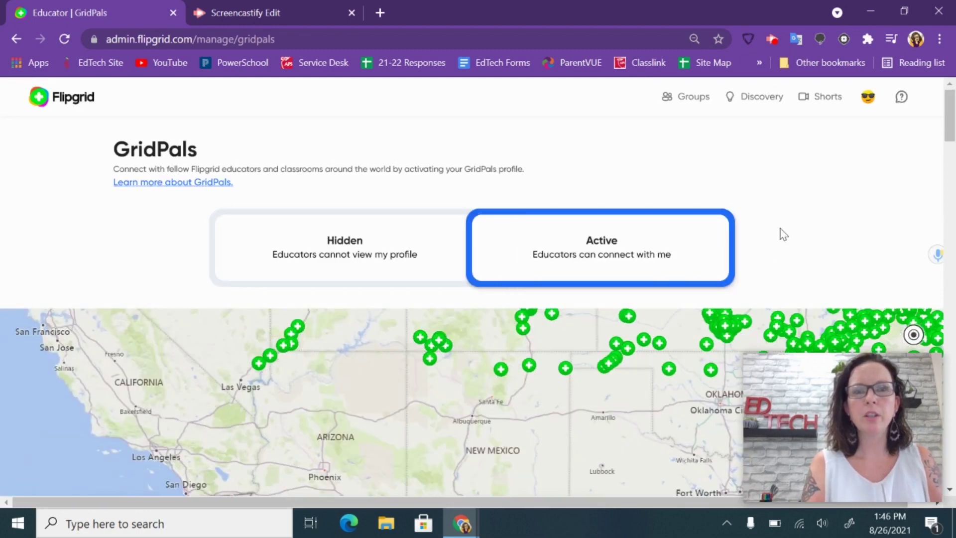
Filter the GridPal educators by the community Education - High School (ages 14-18) and the subject English Language and Literature
scroll(783, 234, down, 3)
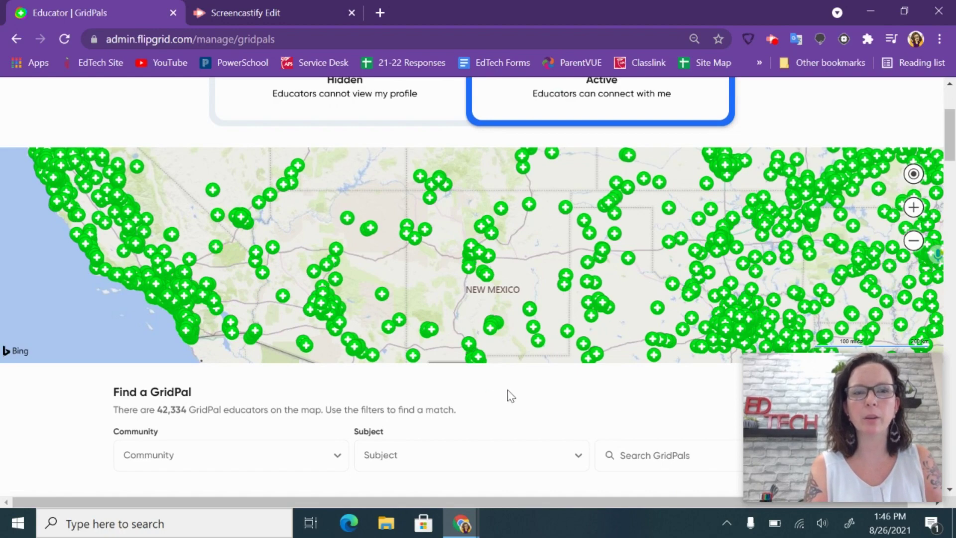
scroll(507, 389, down, 5)
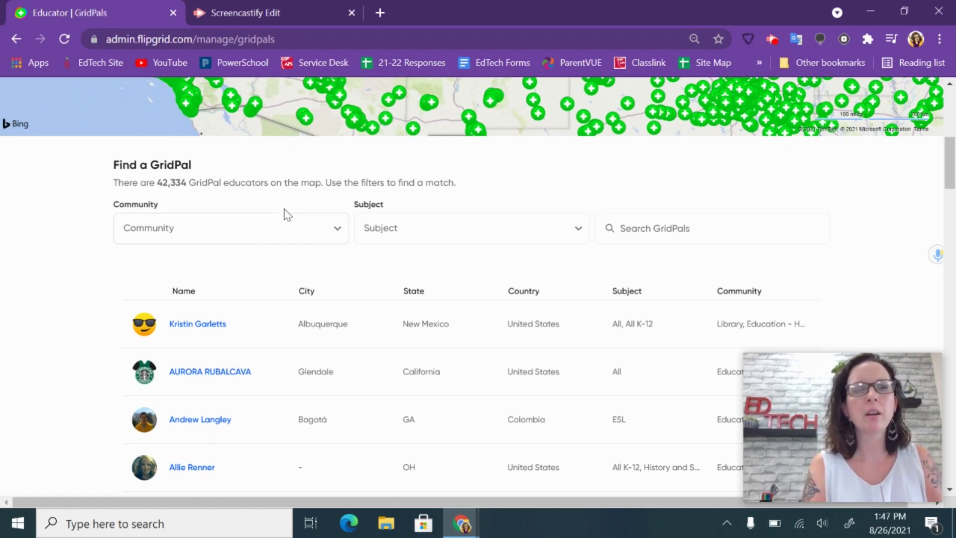
click(320, 242)
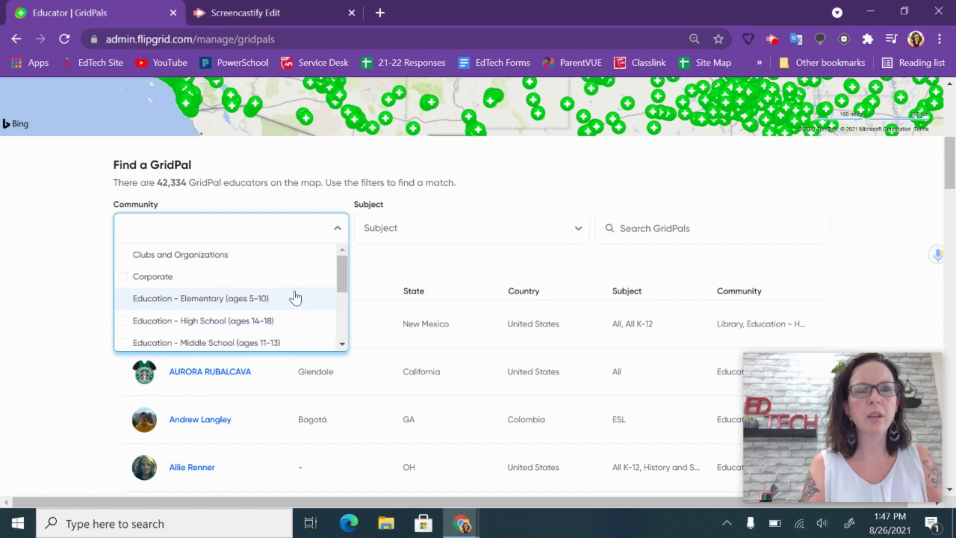
click(277, 320)
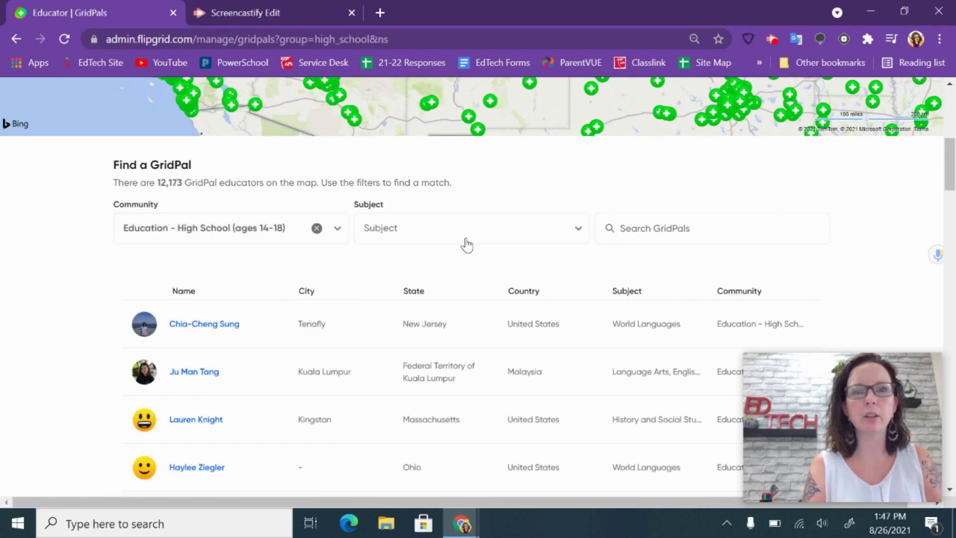
click(466, 243)
scroll(466, 290, down, 2)
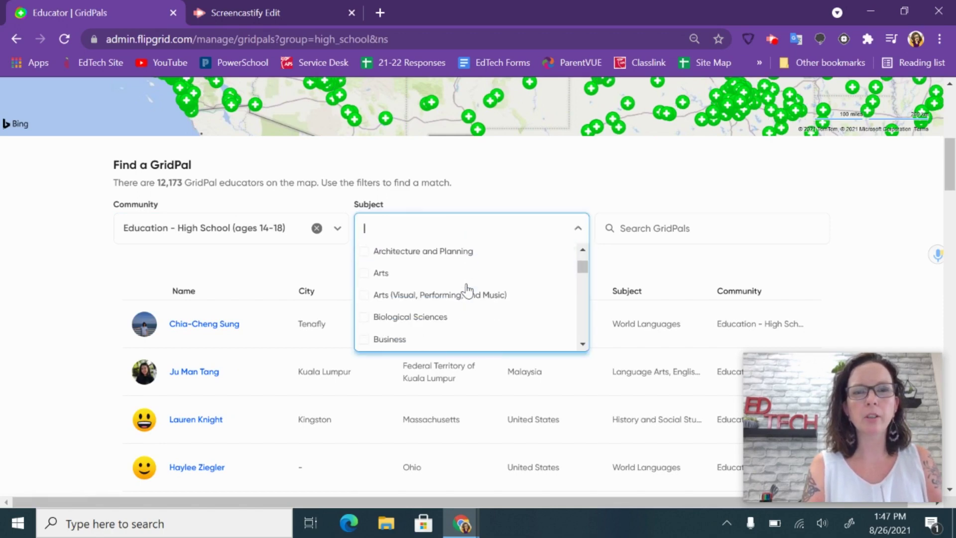
scroll(466, 290, down, 6)
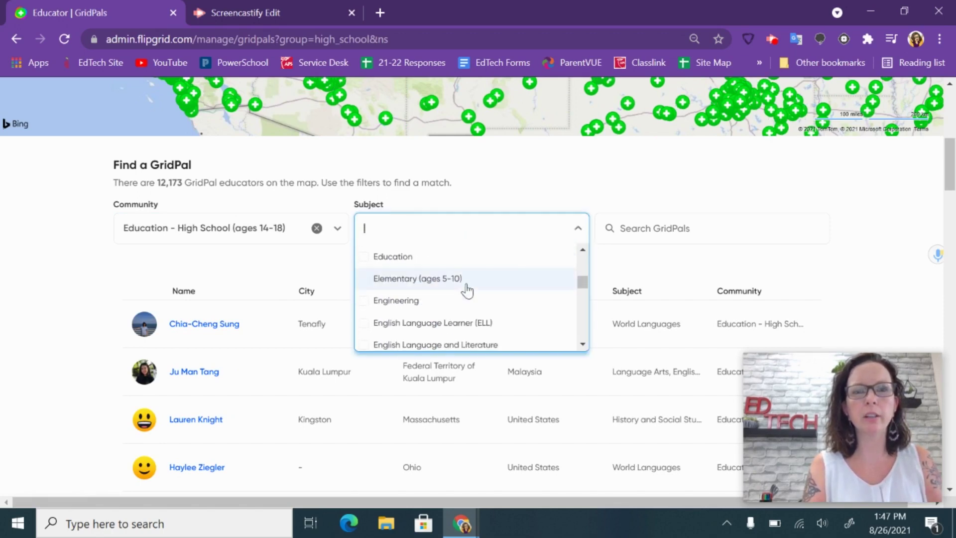
click(461, 345)
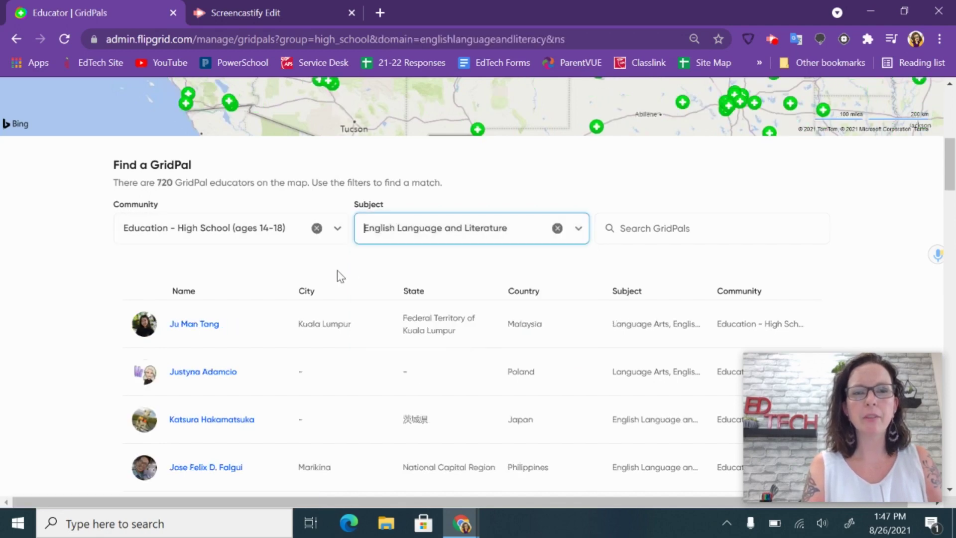
Look over the filtered educators on the map and in the list, and view the first listed educator's profile card
scroll(87, 368, down, 5)
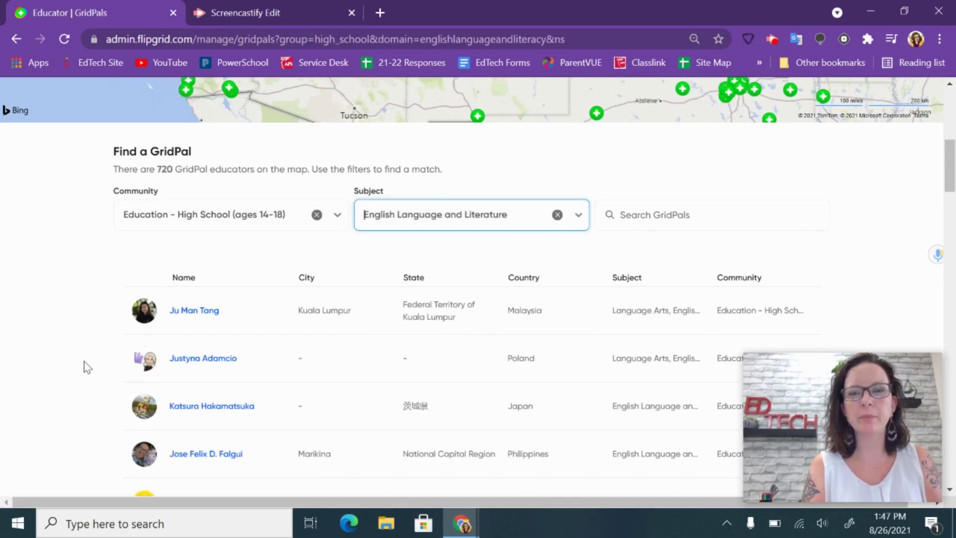
scroll(87, 367, up, 8)
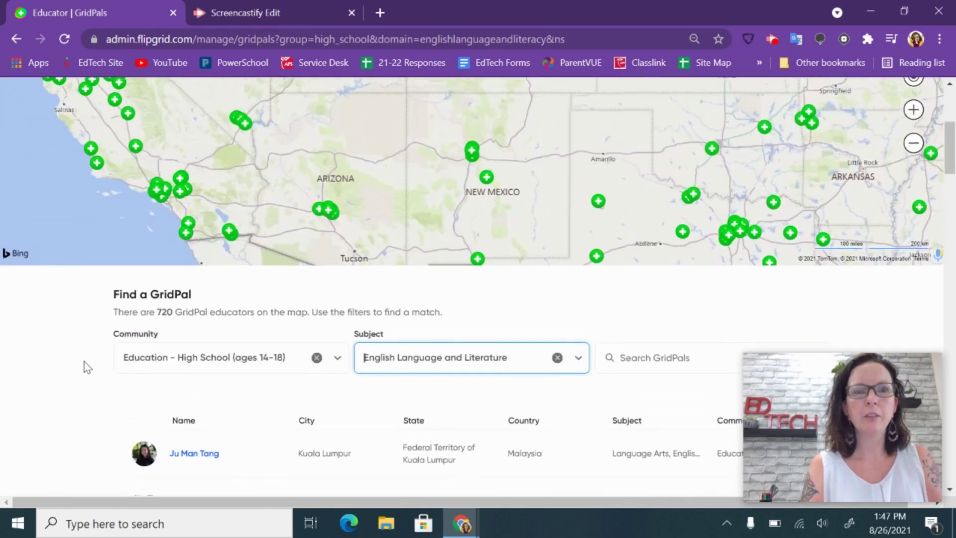
scroll(87, 367, down, 4)
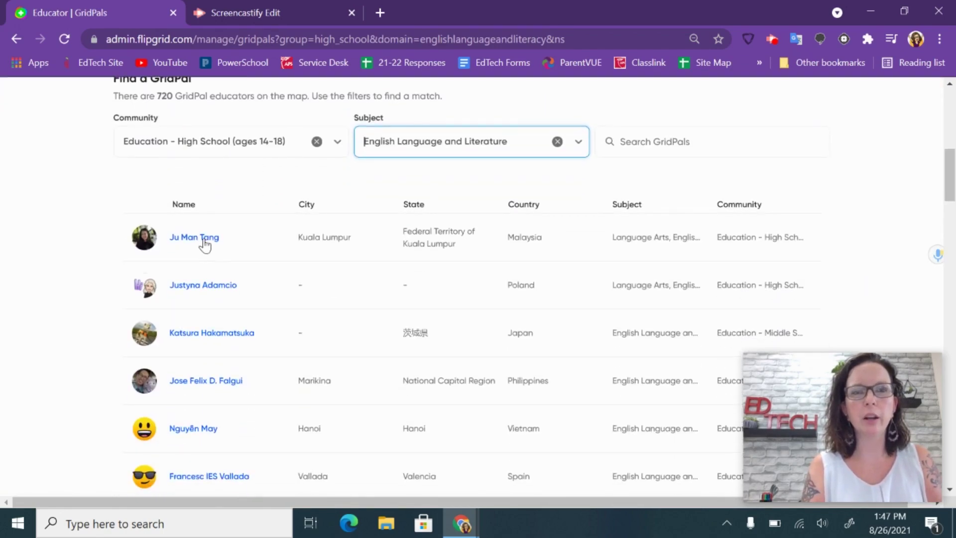
click(204, 238)
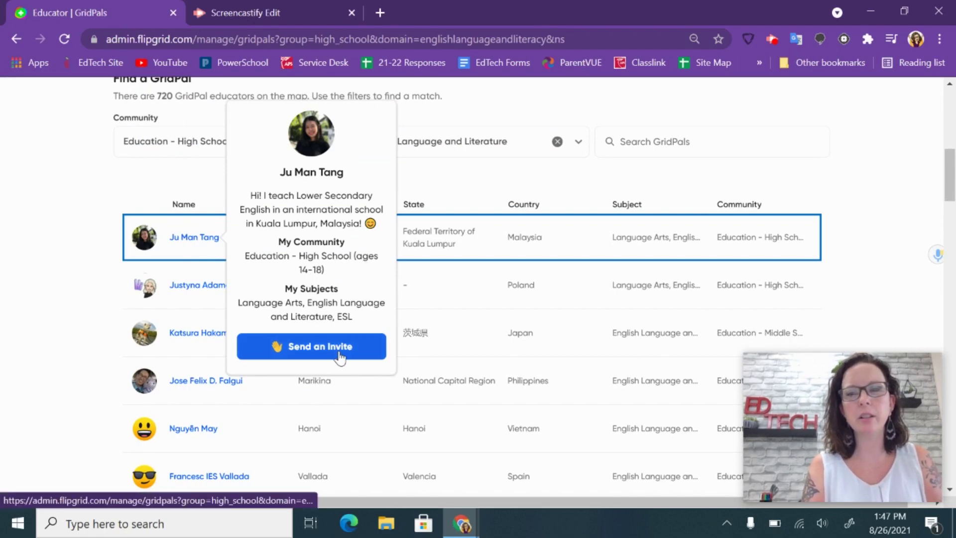
click(835, 184)
scroll(834, 182, up, 9)
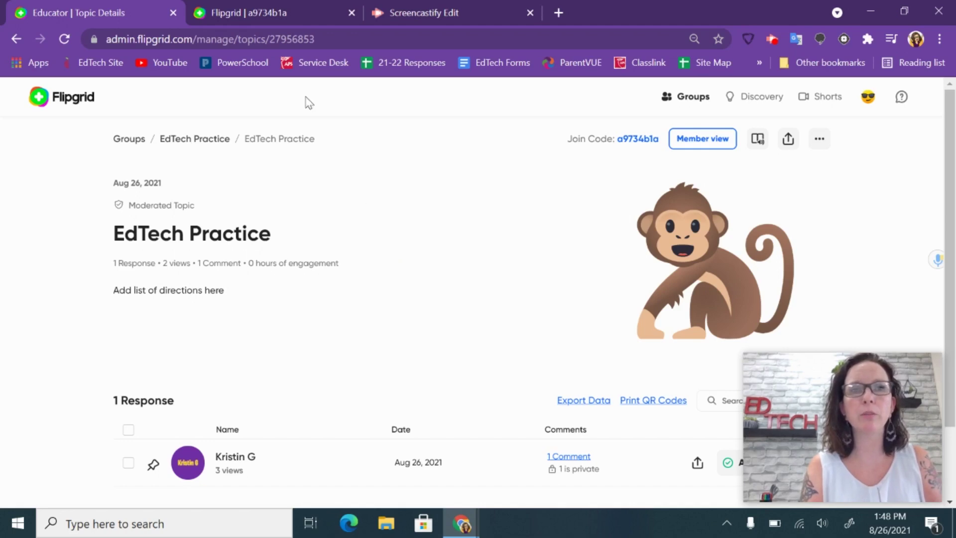
Switch to the member view of the EdTech Practice topic, open its video response, pause playback and look at the comments
click(304, 12)
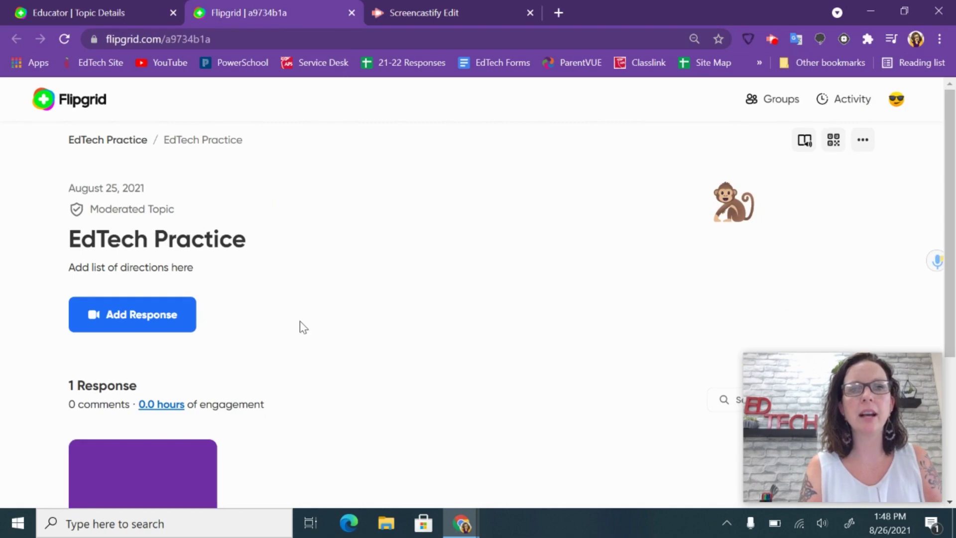
scroll(300, 322, down, 5)
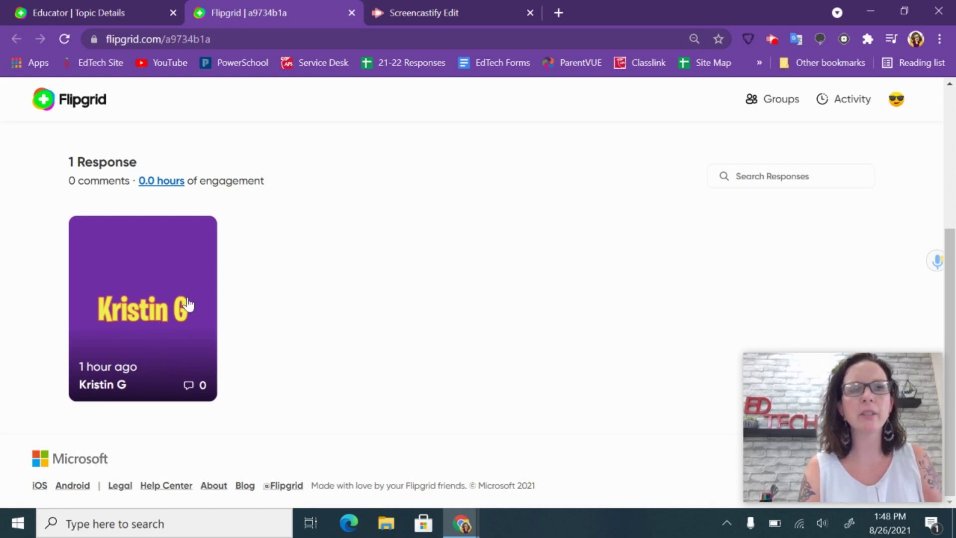
click(134, 316)
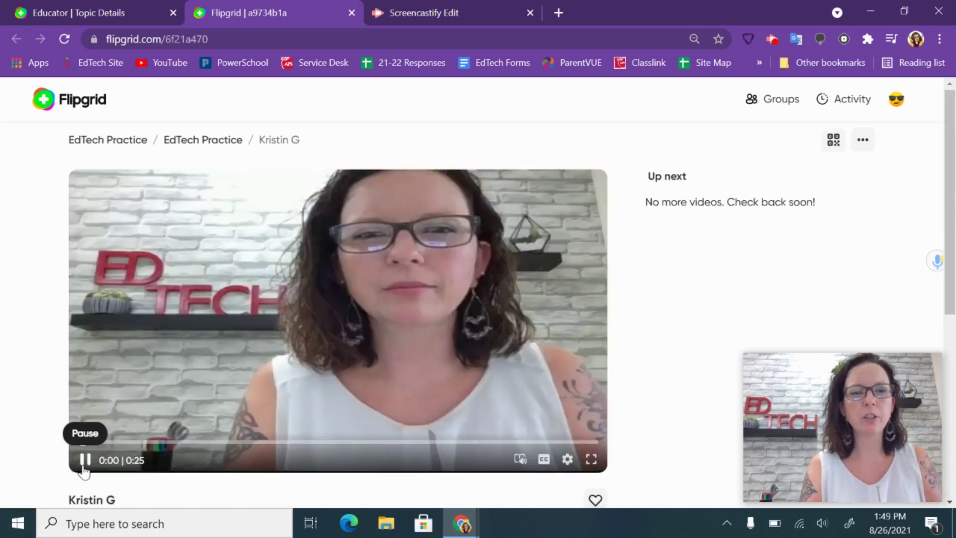
click(83, 467)
scroll(217, 310, down, 7)
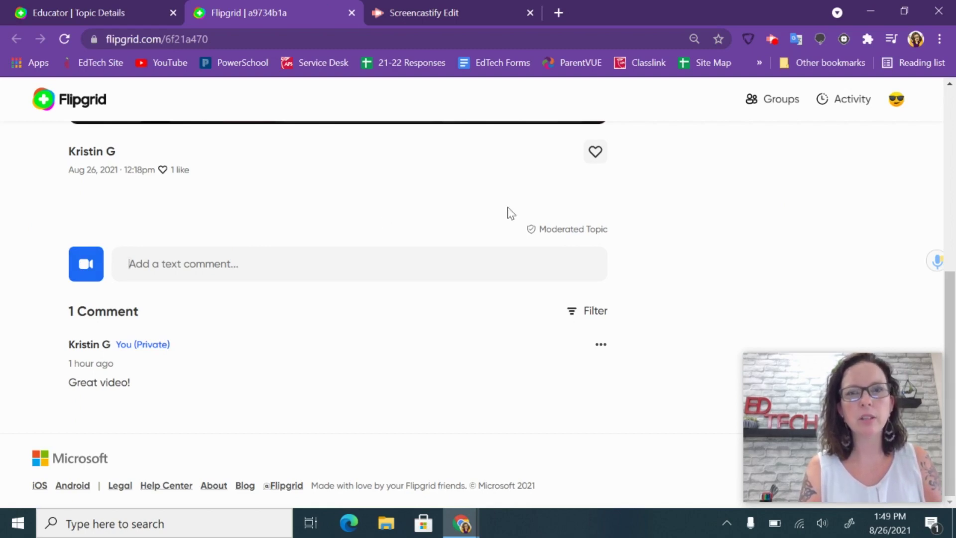
Like the open video response and post a text comment on it
click(595, 158)
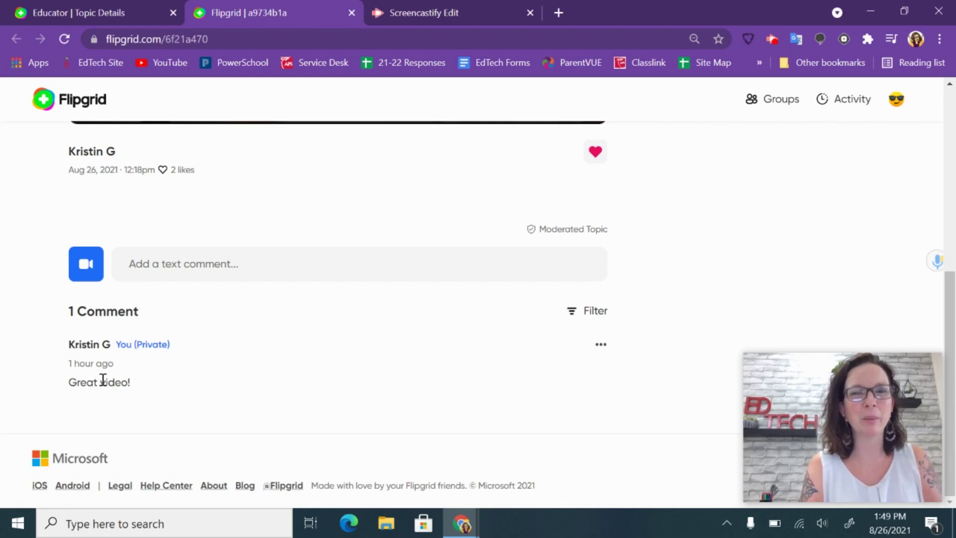
click(175, 262)
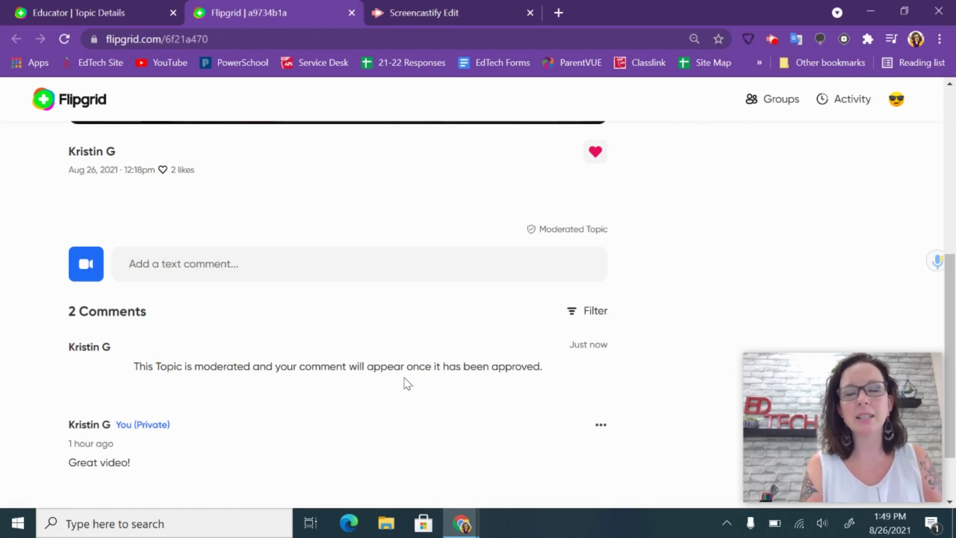
scroll(350, 157, up, 7)
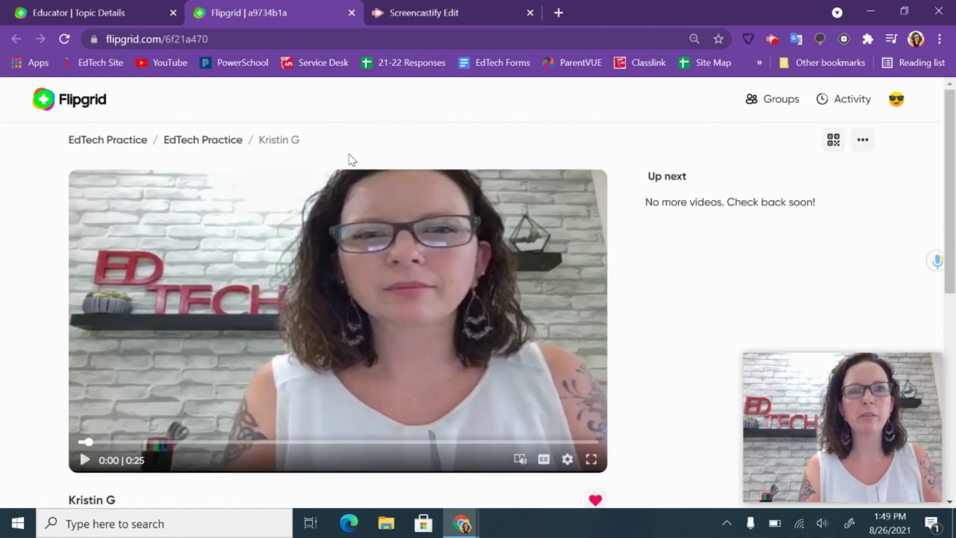
Back in the educator view, turn off moderation of videos and comments in the EdTech Practice topic's settings and update the topic
click(111, 5)
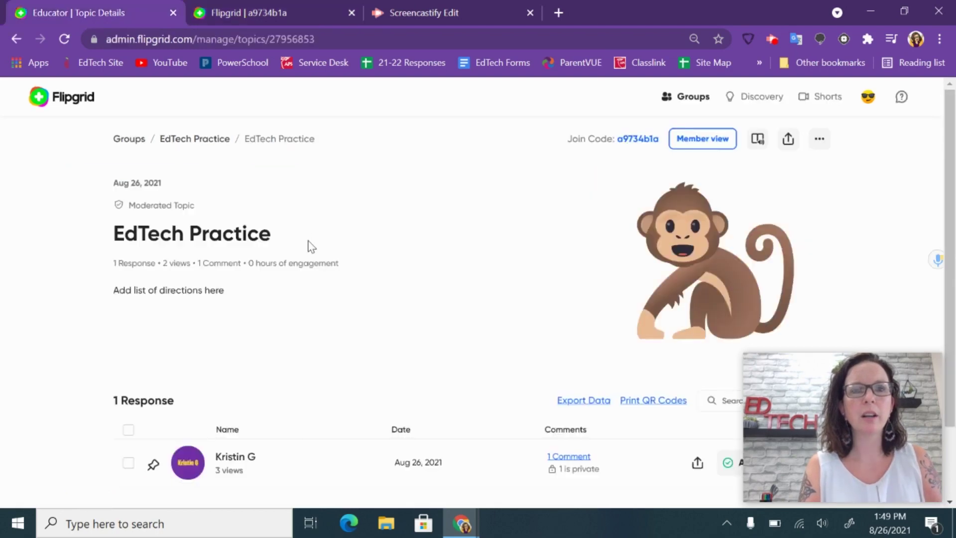
scroll(375, 356, down, 2)
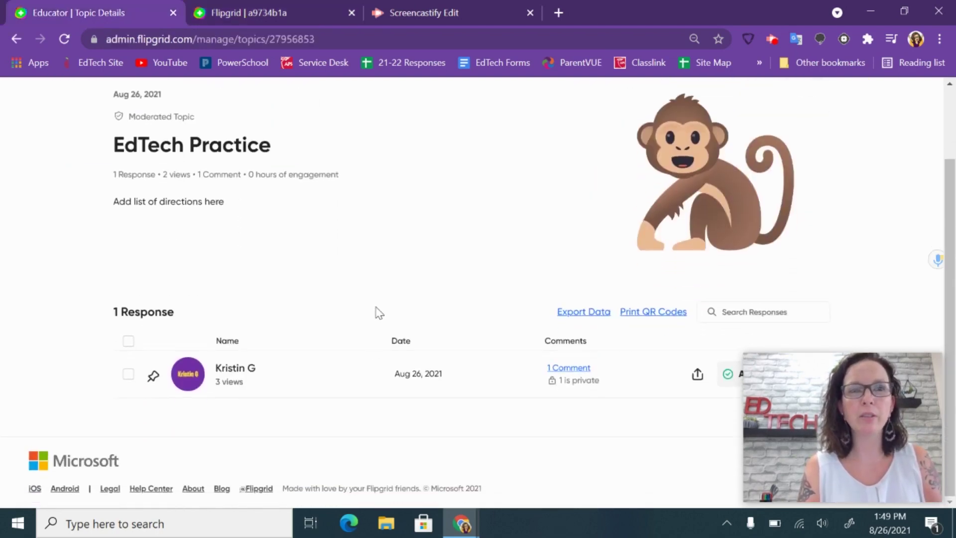
scroll(377, 308, up, 2)
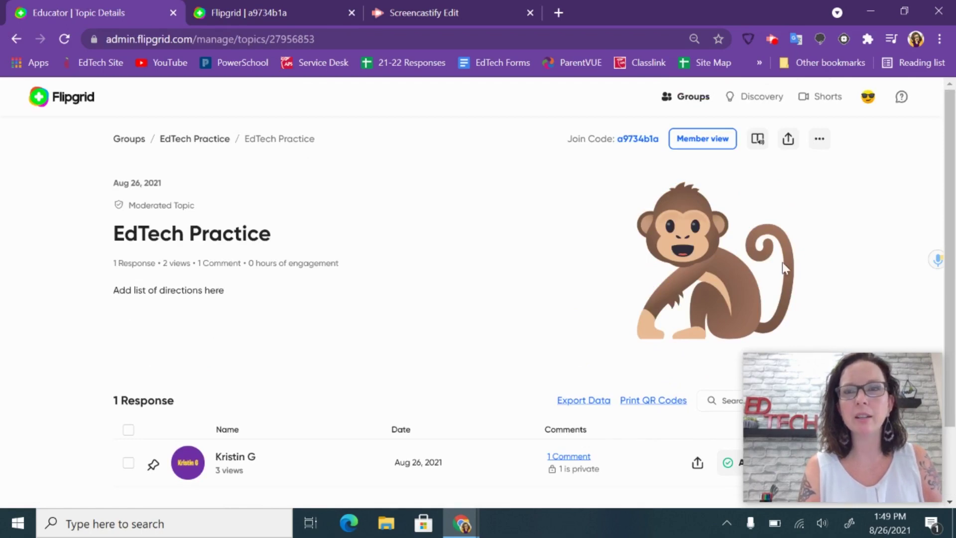
click(820, 141)
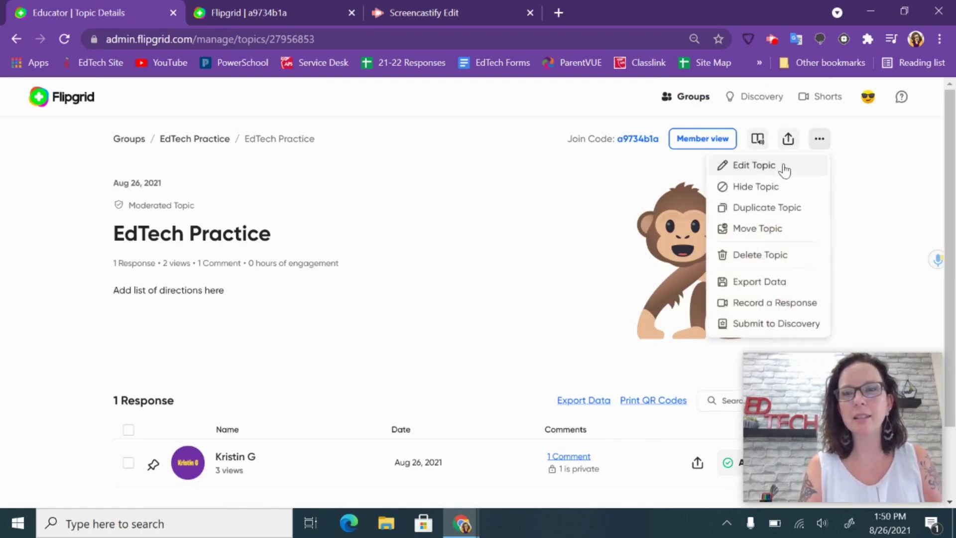
click(780, 165)
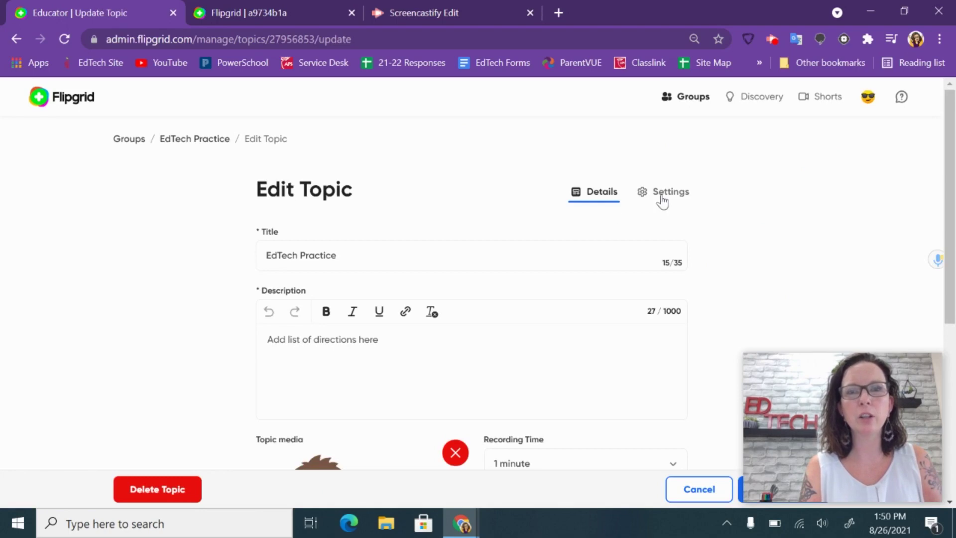
click(656, 198)
scroll(403, 229, down, 3)
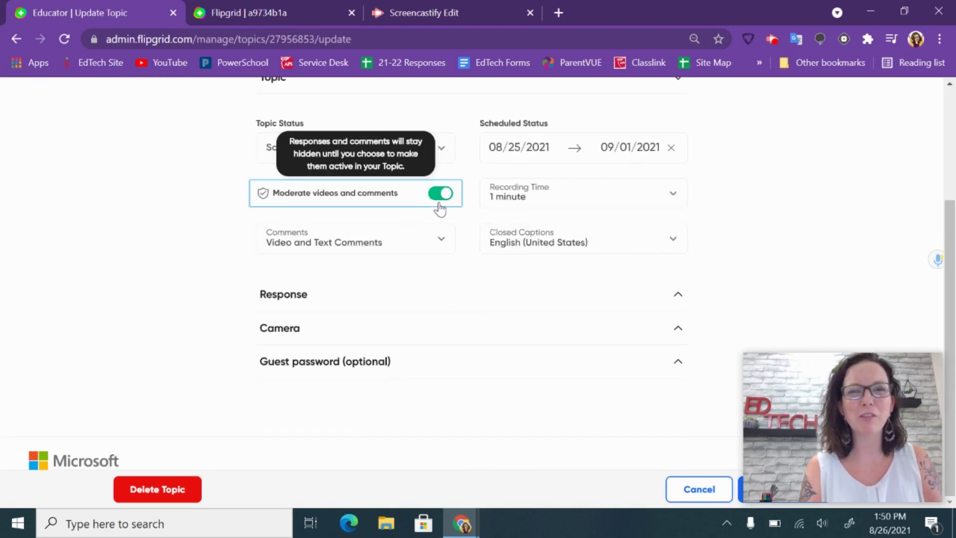
click(439, 196)
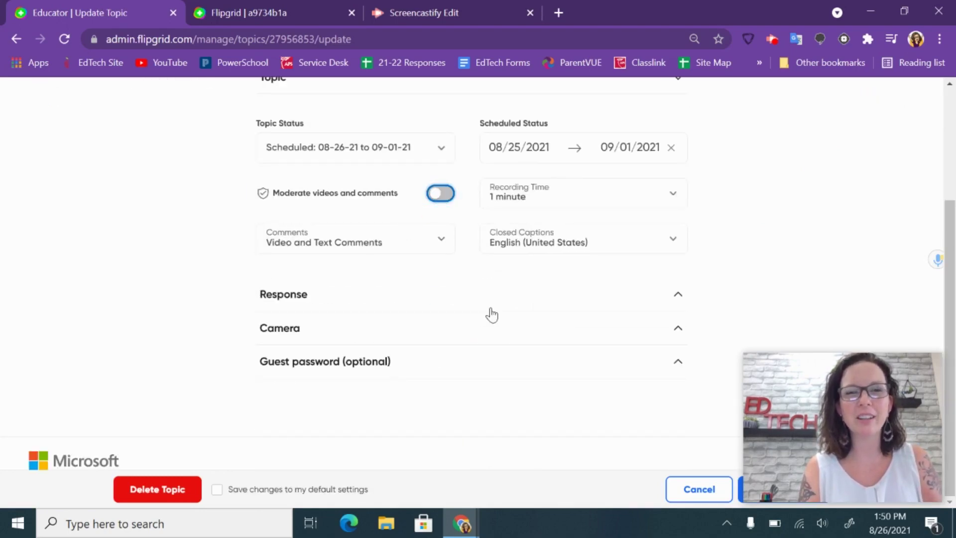
mouse_move(844, 393)
drag(841, 385, 835, 143)
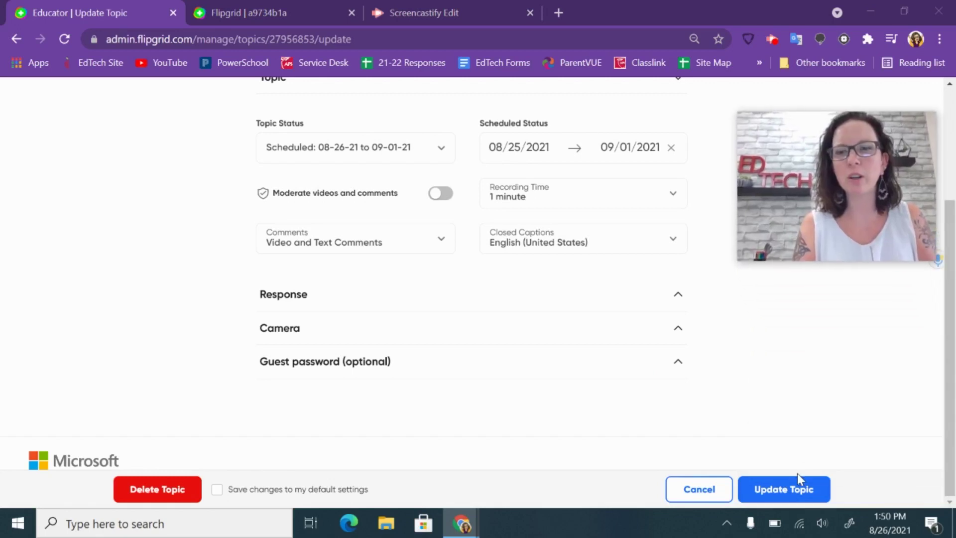
click(797, 498)
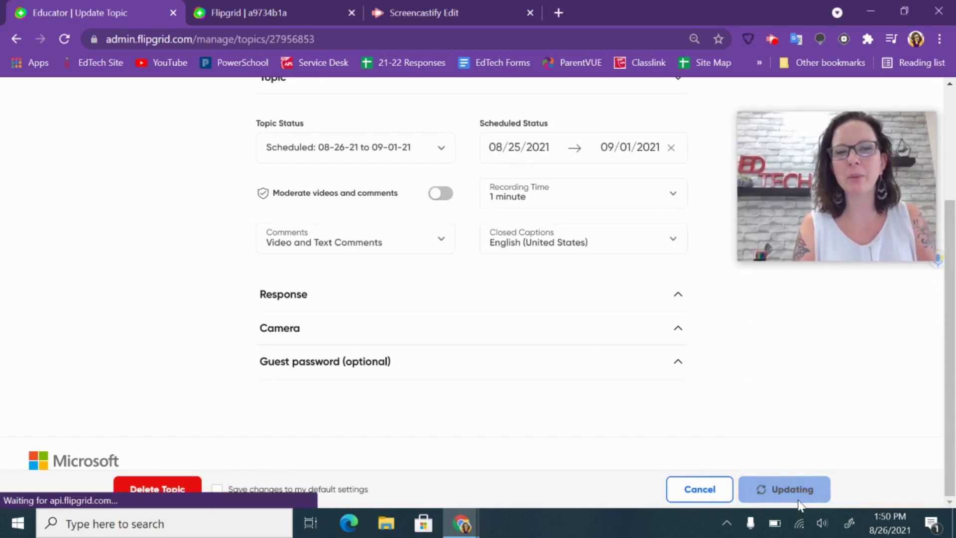